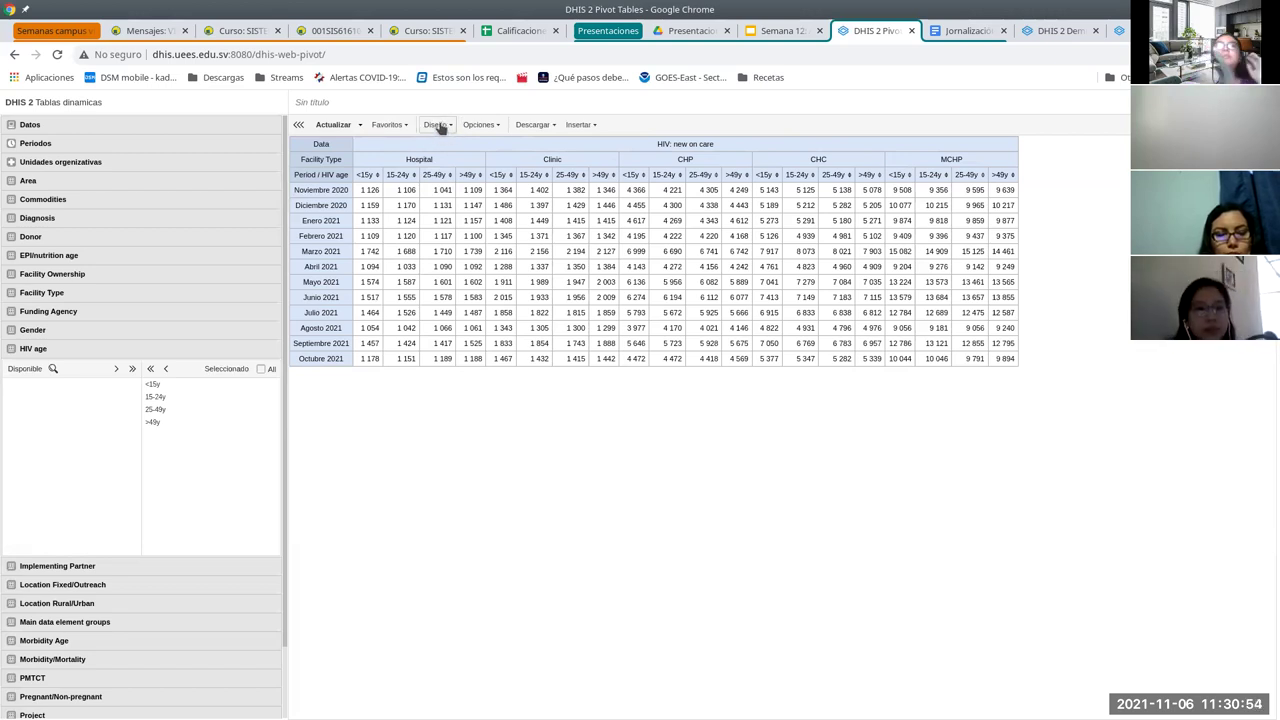
Rearrange the table layout with Periodos and Facility Type as rows and Organisation units, Datos and HIV age as columns, and update the table.
left_click(441, 127)
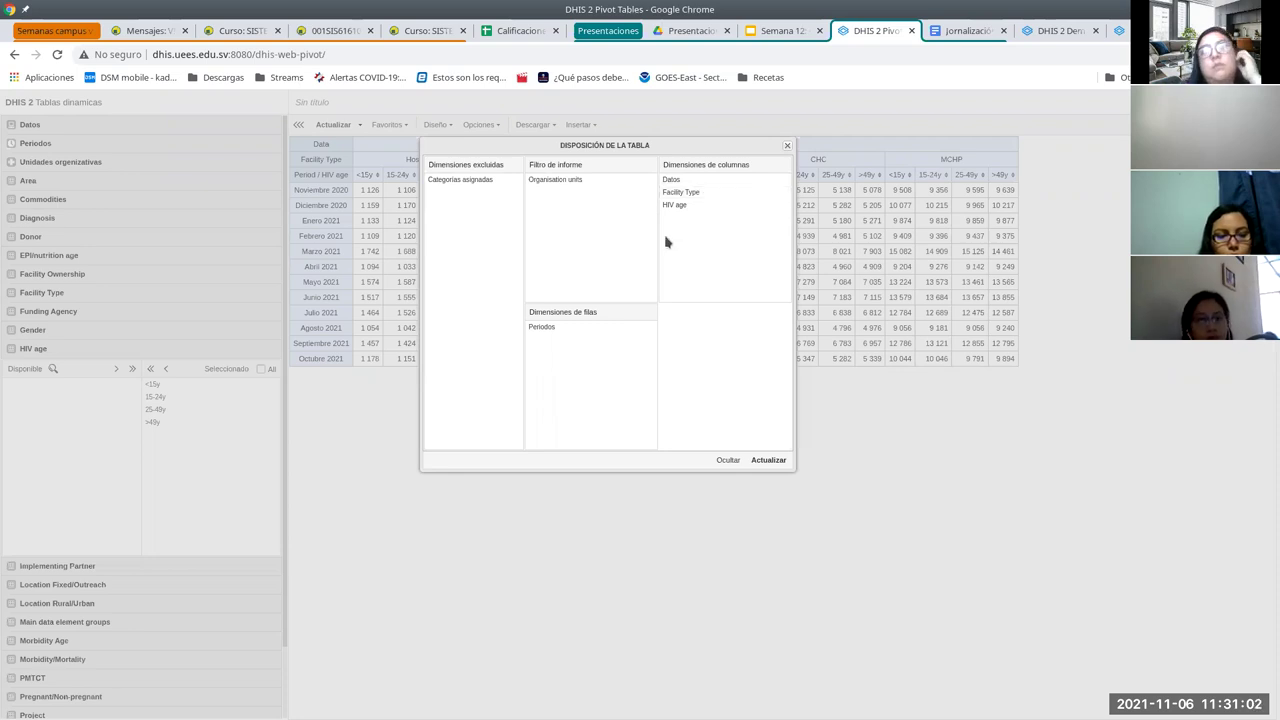
left_click_drag(555, 183, 588, 352)
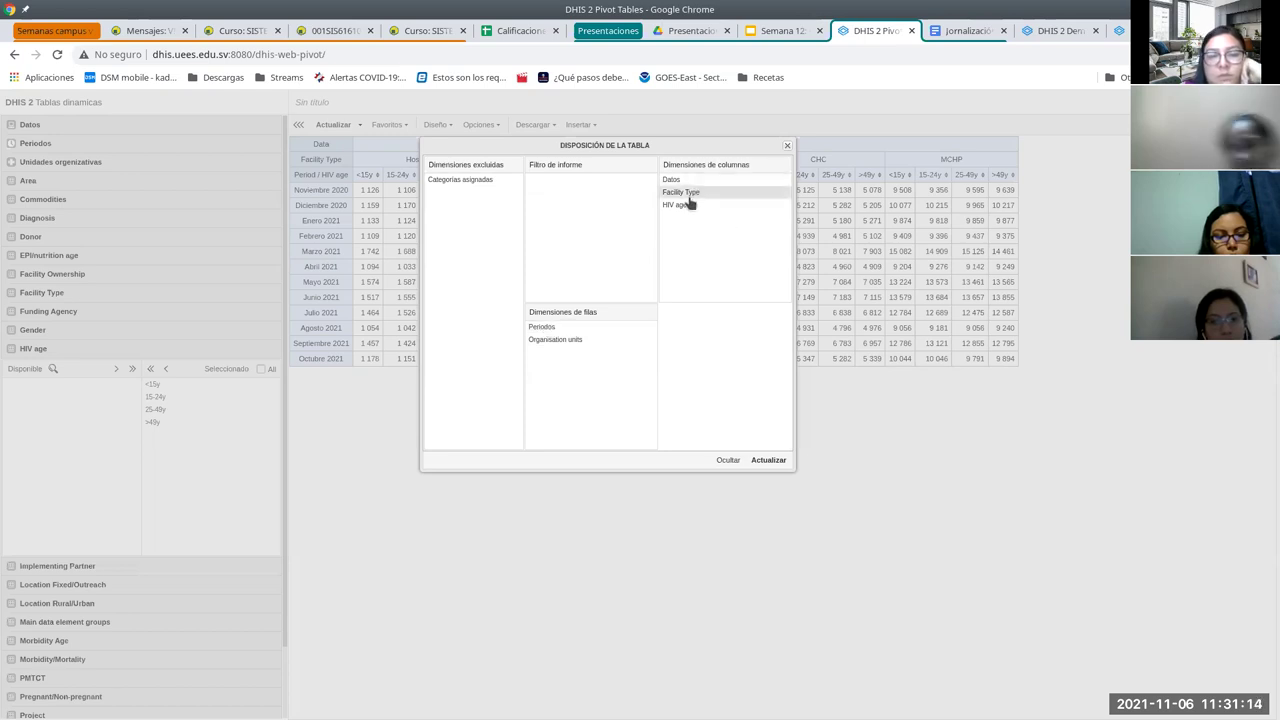
left_click_drag(685, 210, 680, 196)
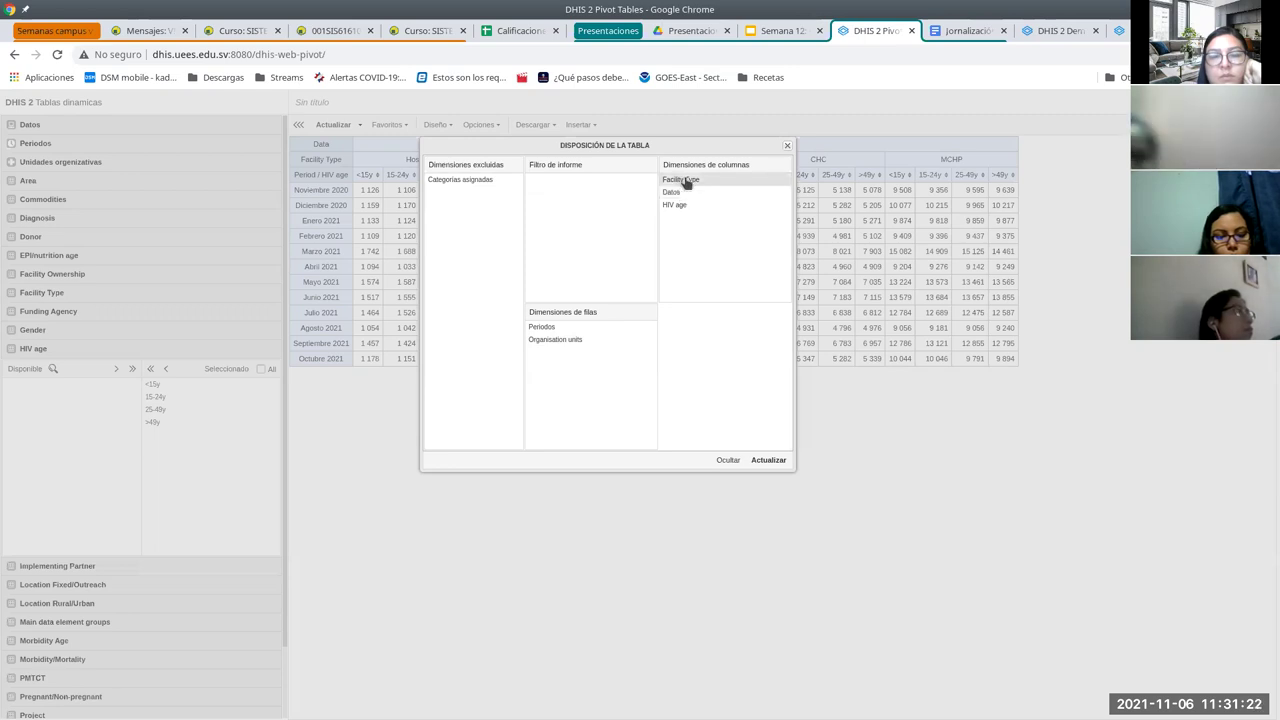
left_click_drag(697, 181, 598, 340)
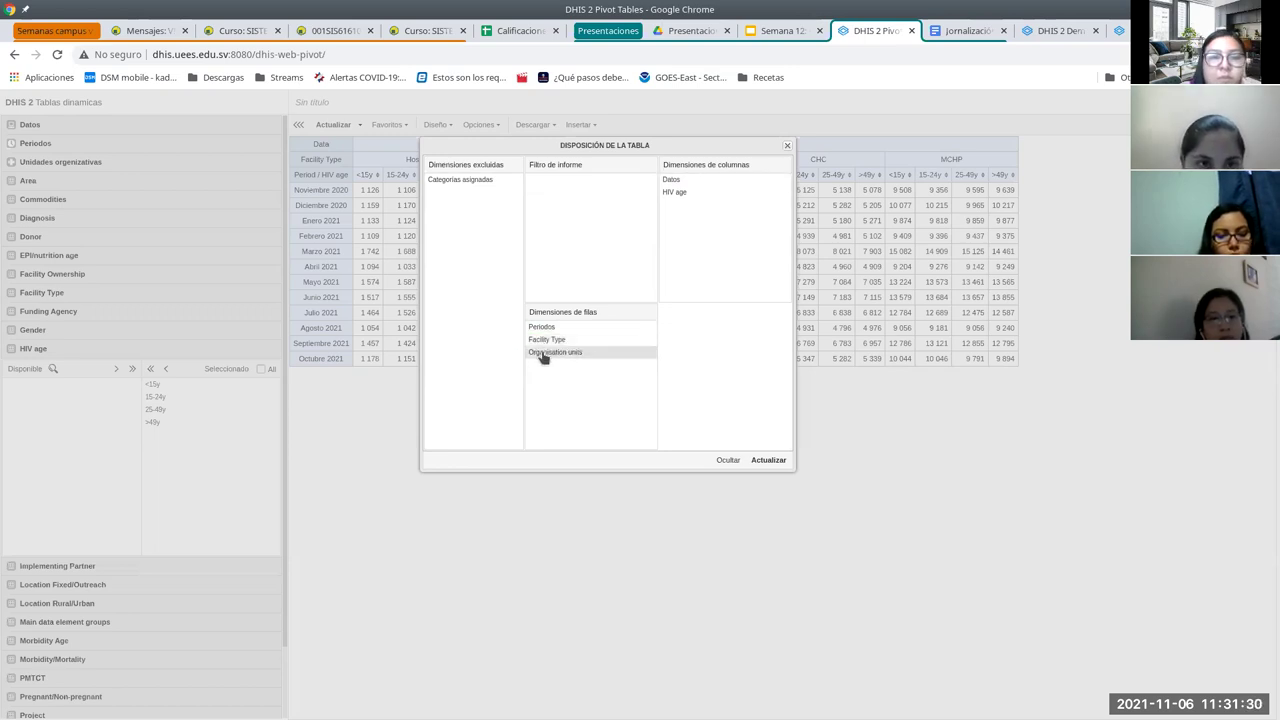
left_click_drag(543, 357, 706, 237)
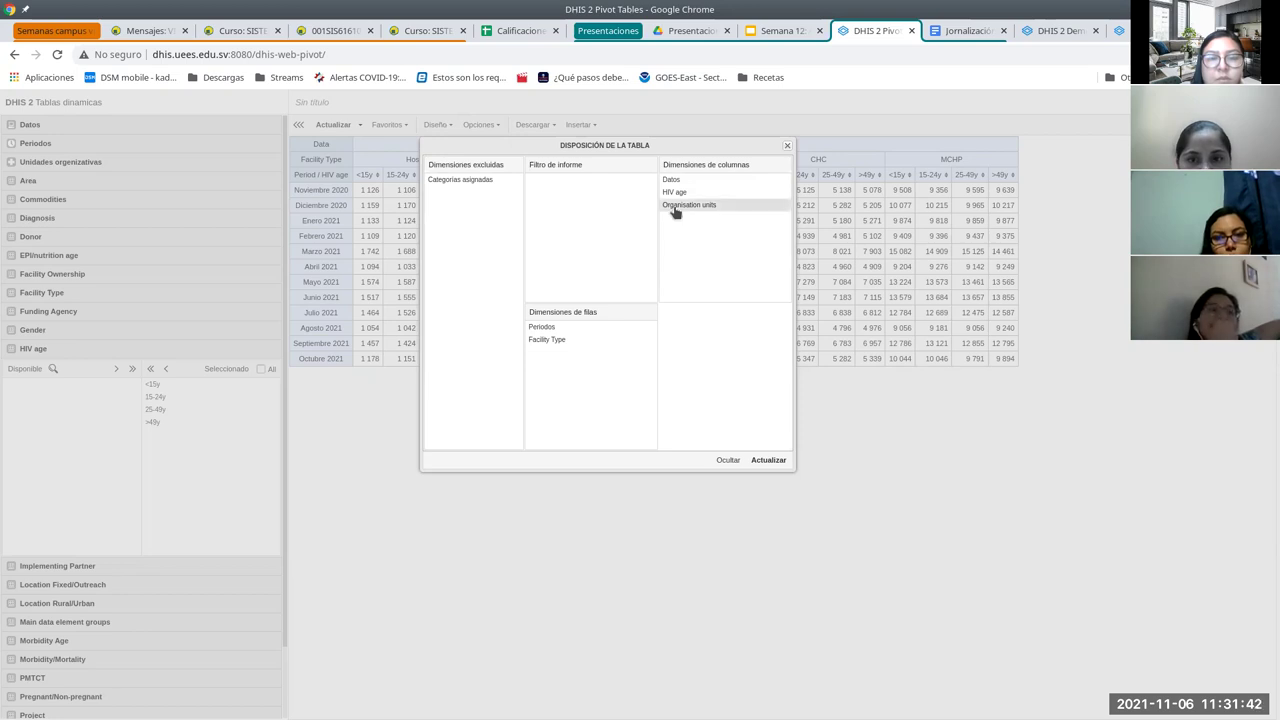
left_click_drag(675, 210, 672, 180)
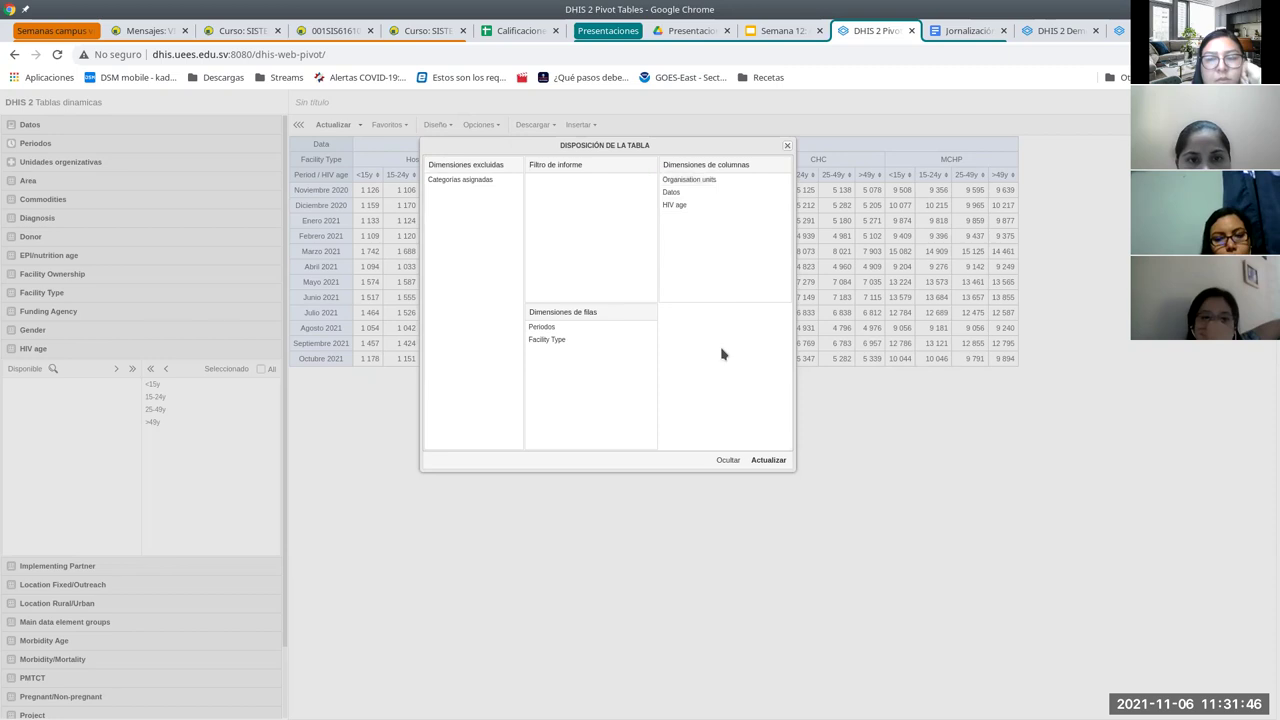
left_click(768, 460)
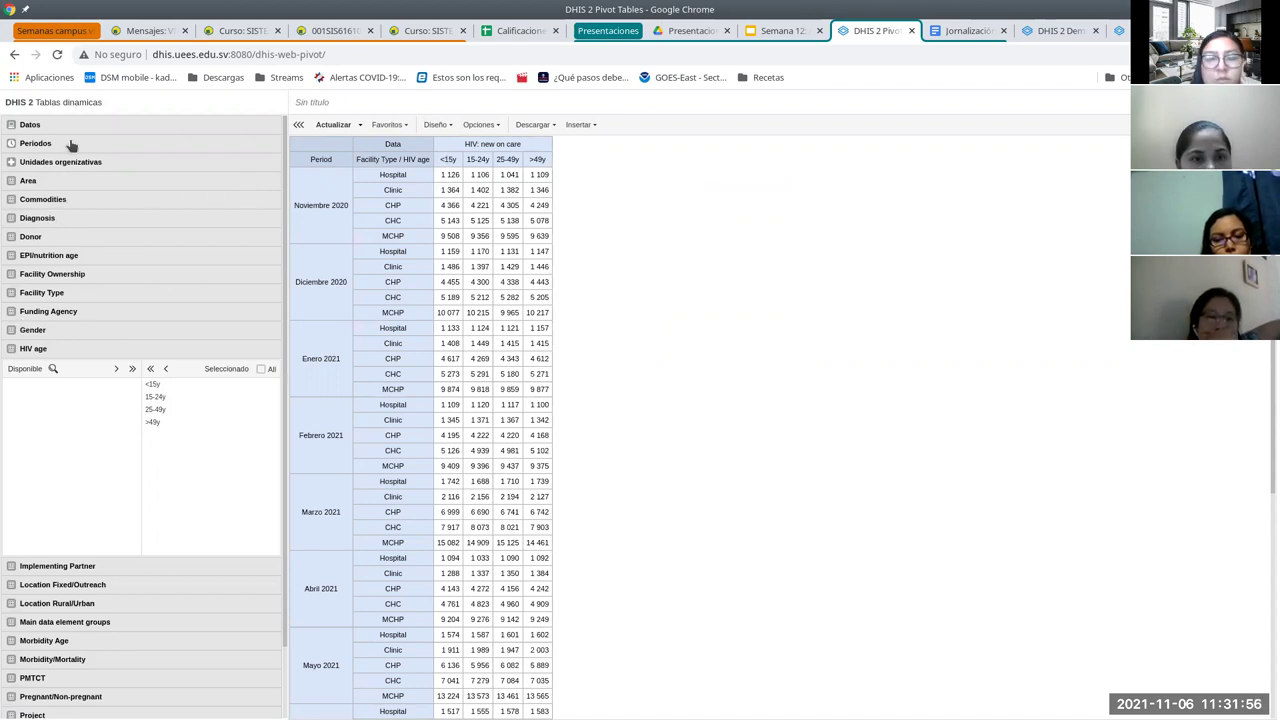
Set the organisation unit level to Departamental for Sierra Leone and update the table.
left_click(34, 162)
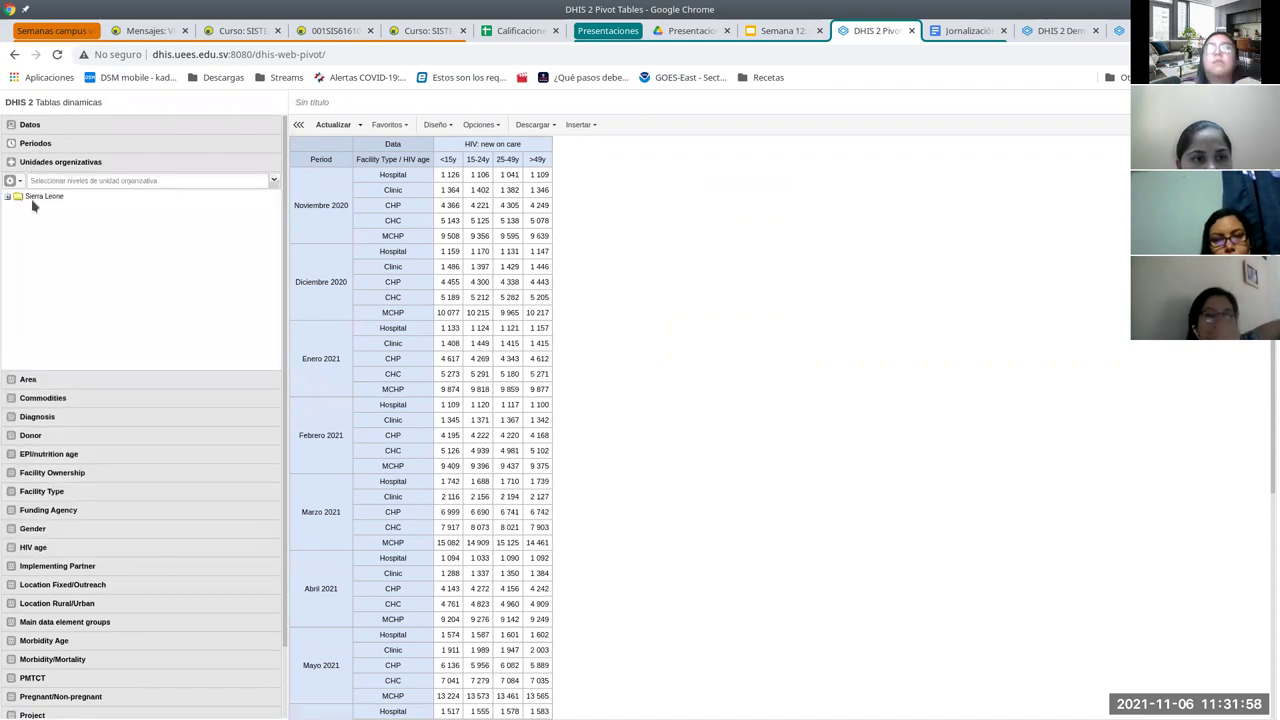
right_click(30, 196)
left_click(77, 212)
left_click(90, 208)
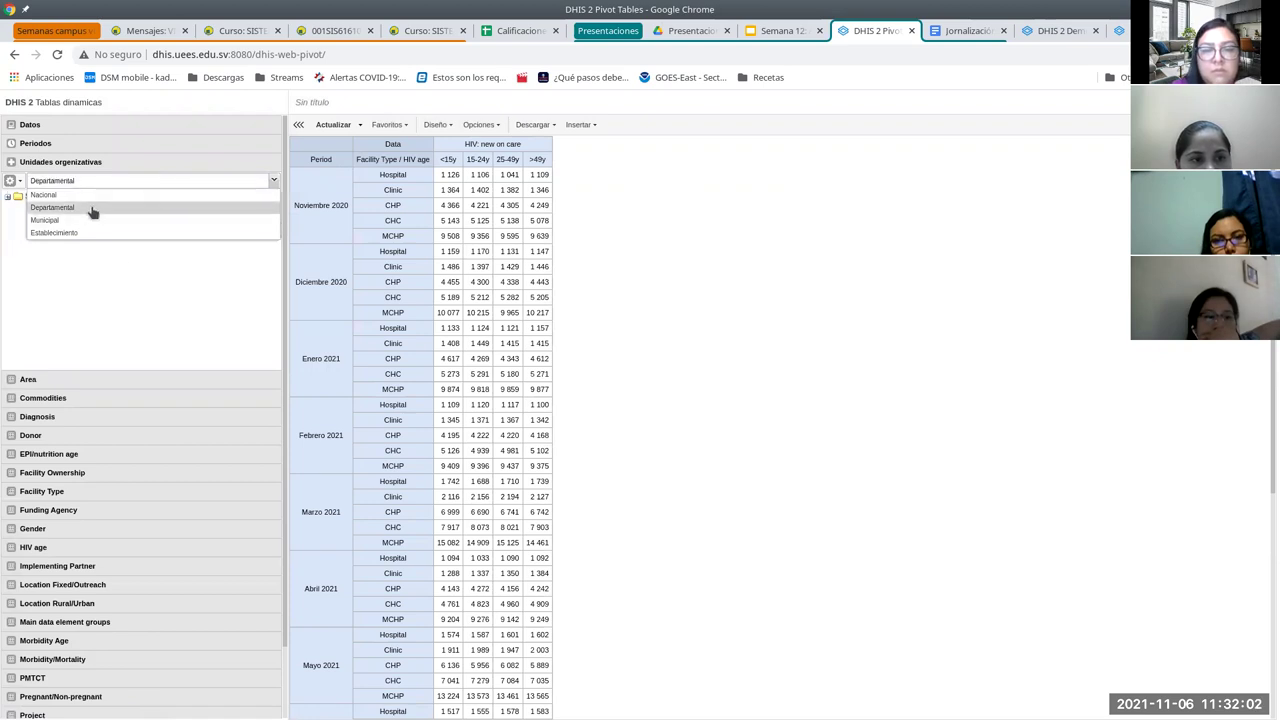
left_click(333, 127)
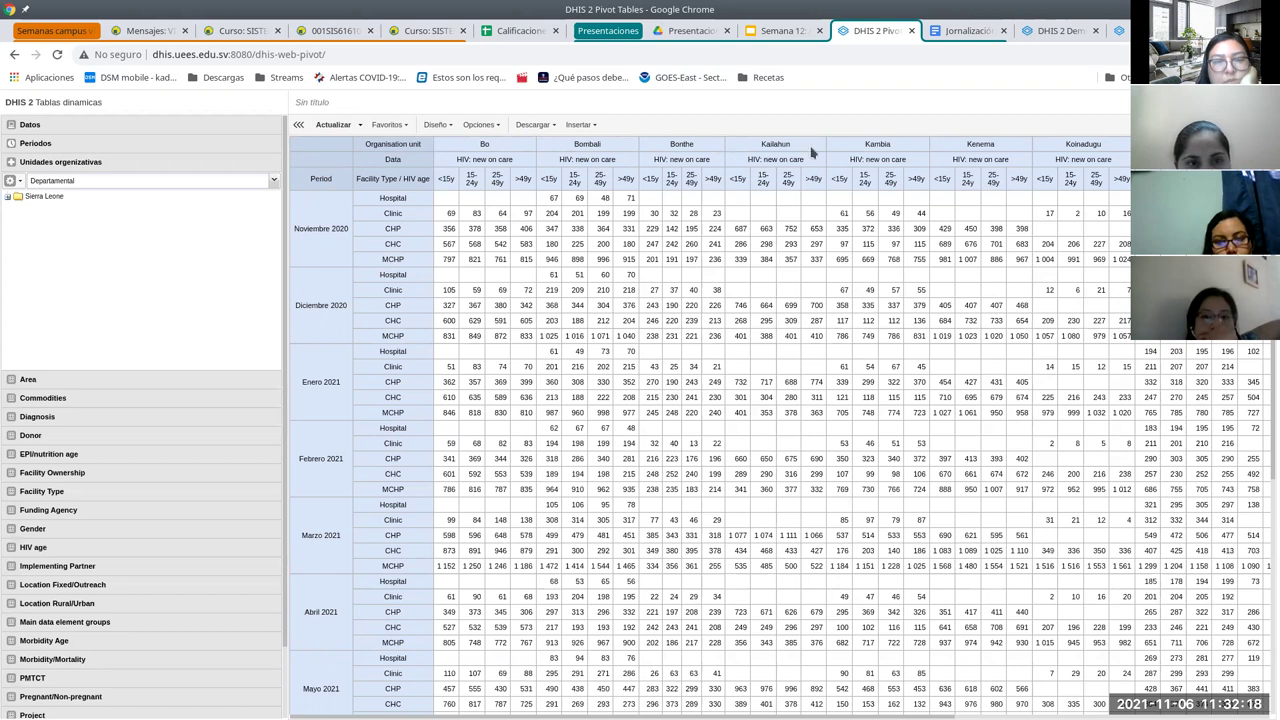
Move HIV age above Datos in the table's column dimensions and update the table.
left_click(436, 125)
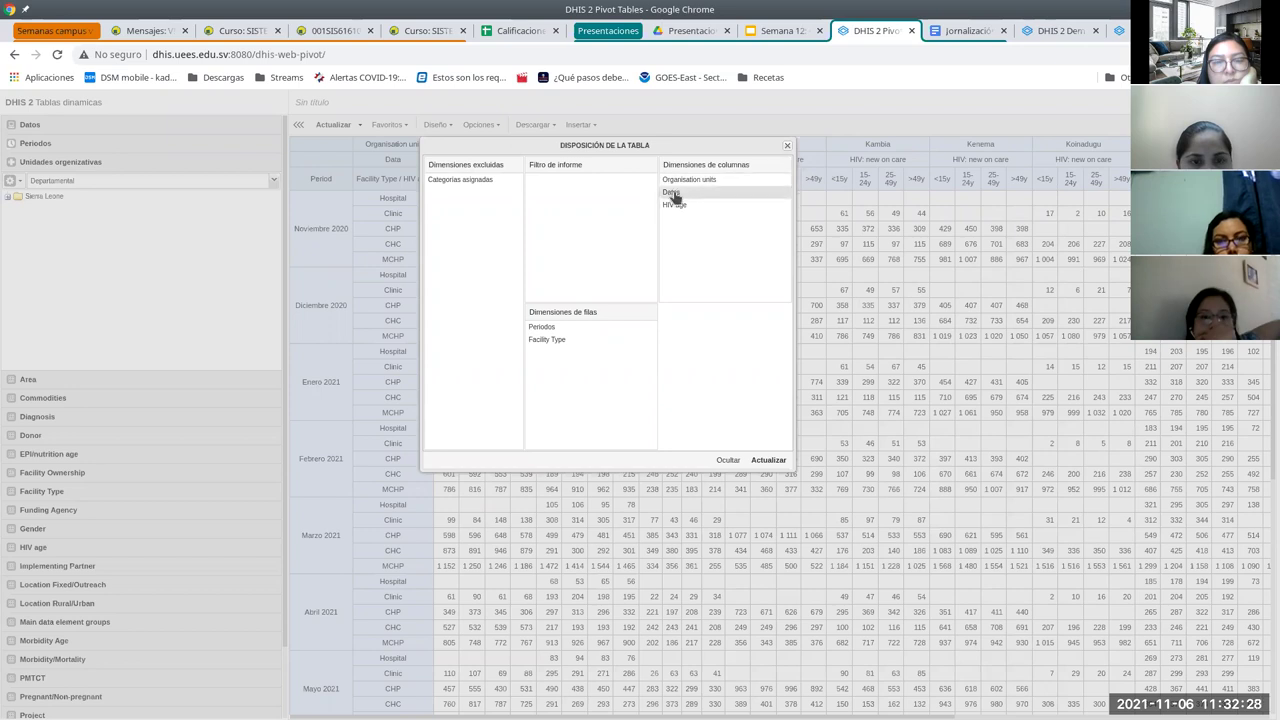
left_click_drag(677, 207, 671, 192)
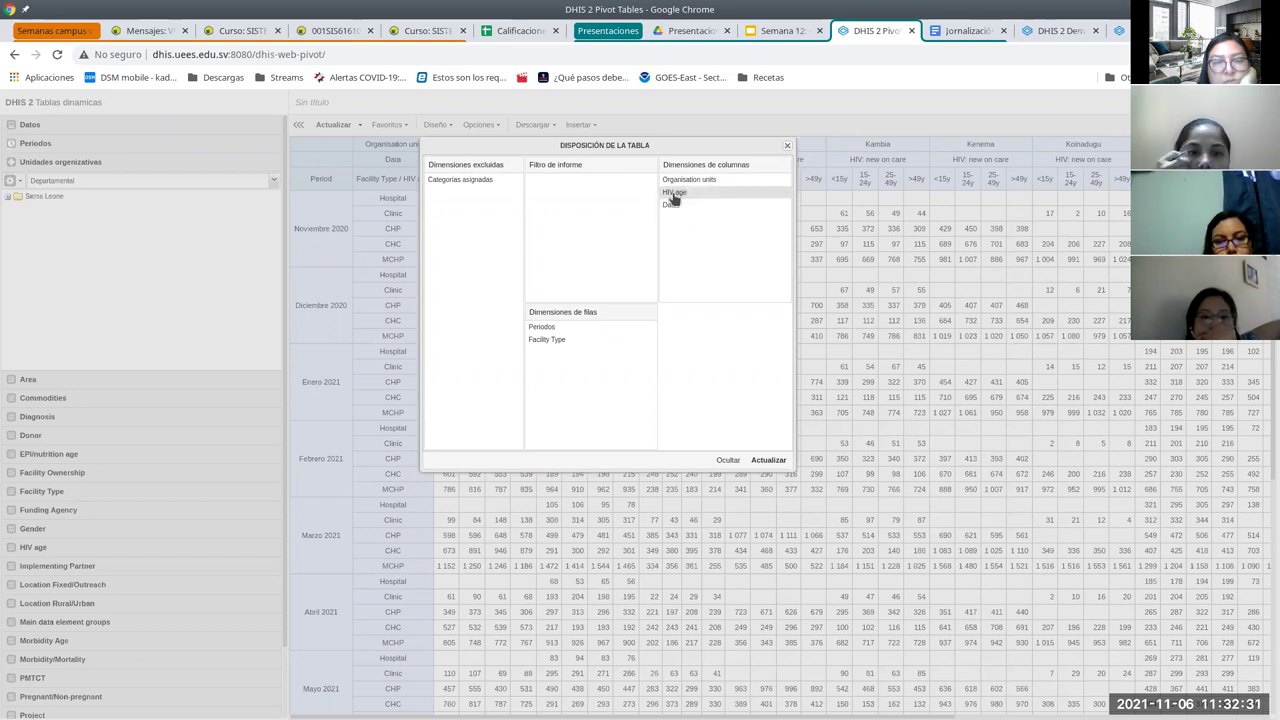
left_click(766, 461)
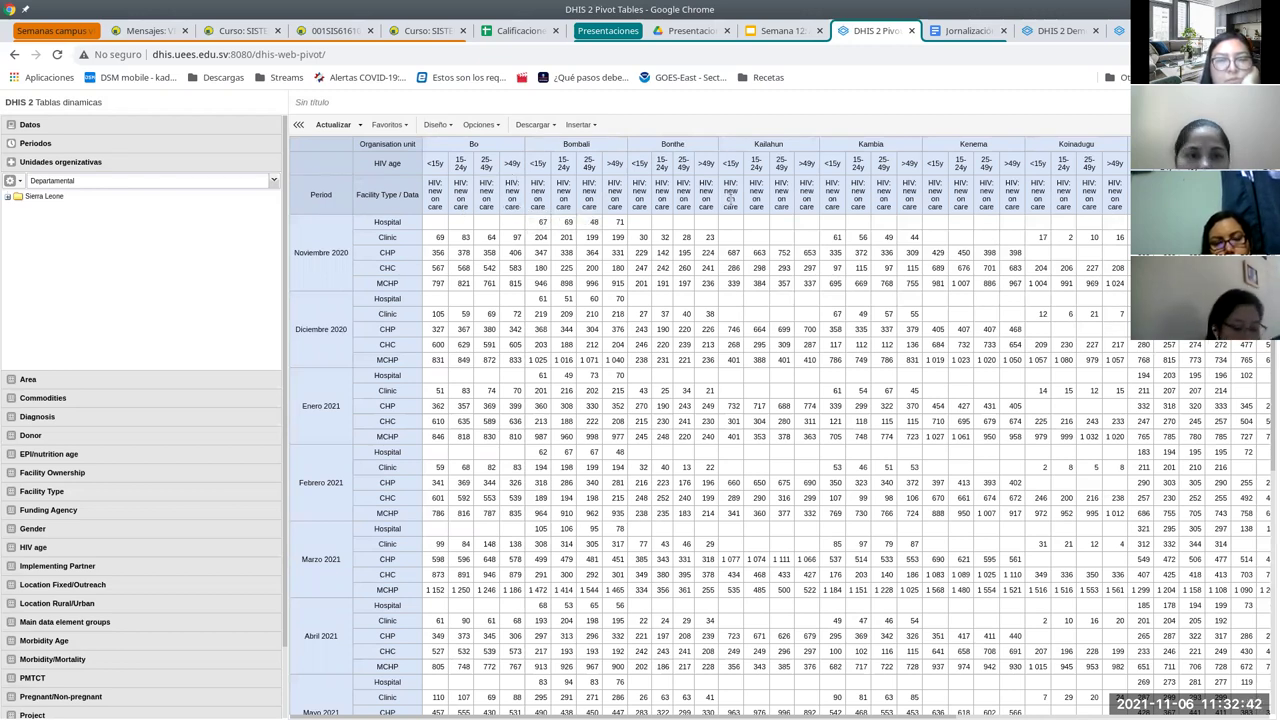
Move Datos to the first place in the column dimensions, ahead of Organisation units and HIV age, and update the table.
left_click(450, 124)
left_click_drag(670, 205, 680, 178)
left_click(760, 460)
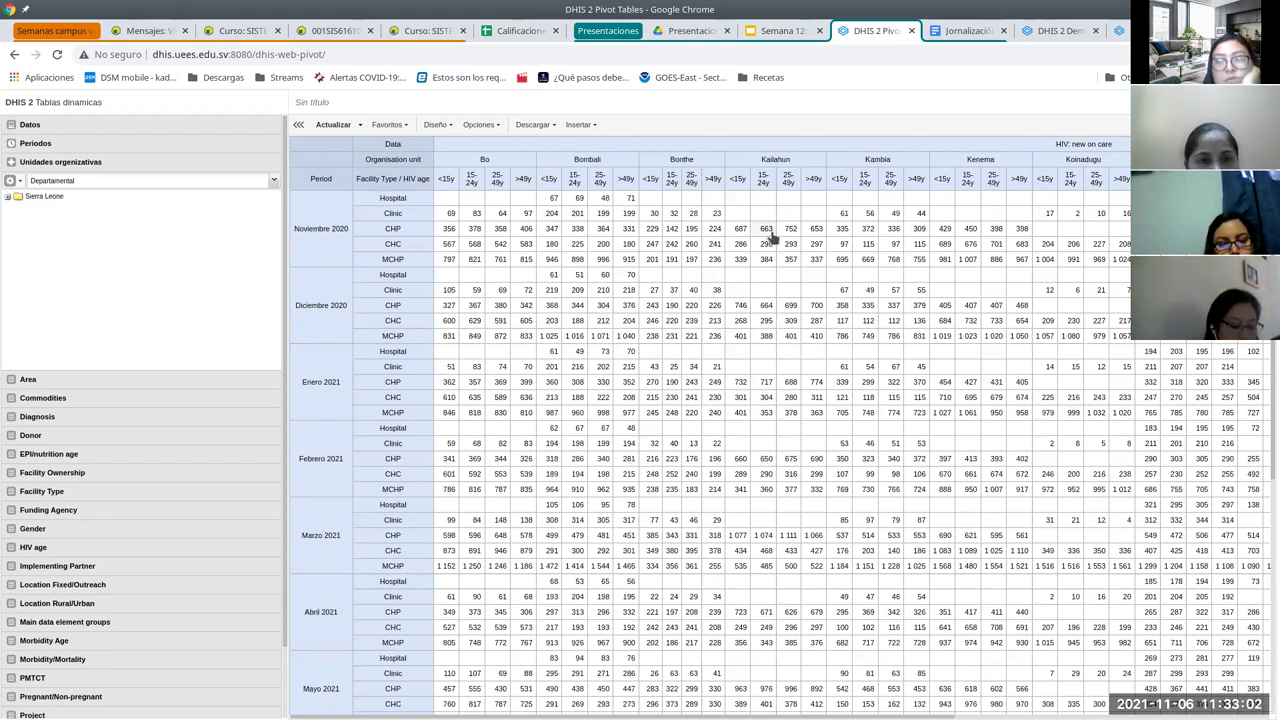
Enable column totals and row totals in the table options, update the table and review the totals.
left_click(493, 128)
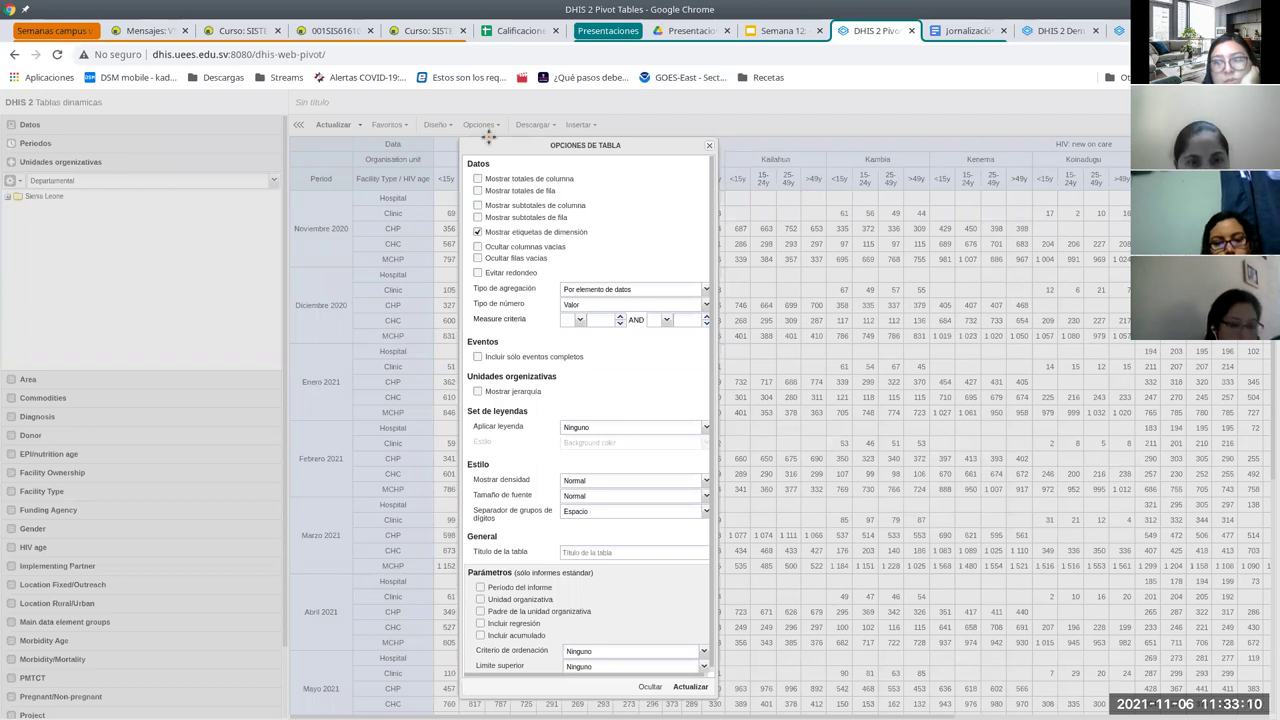
left_click(478, 191)
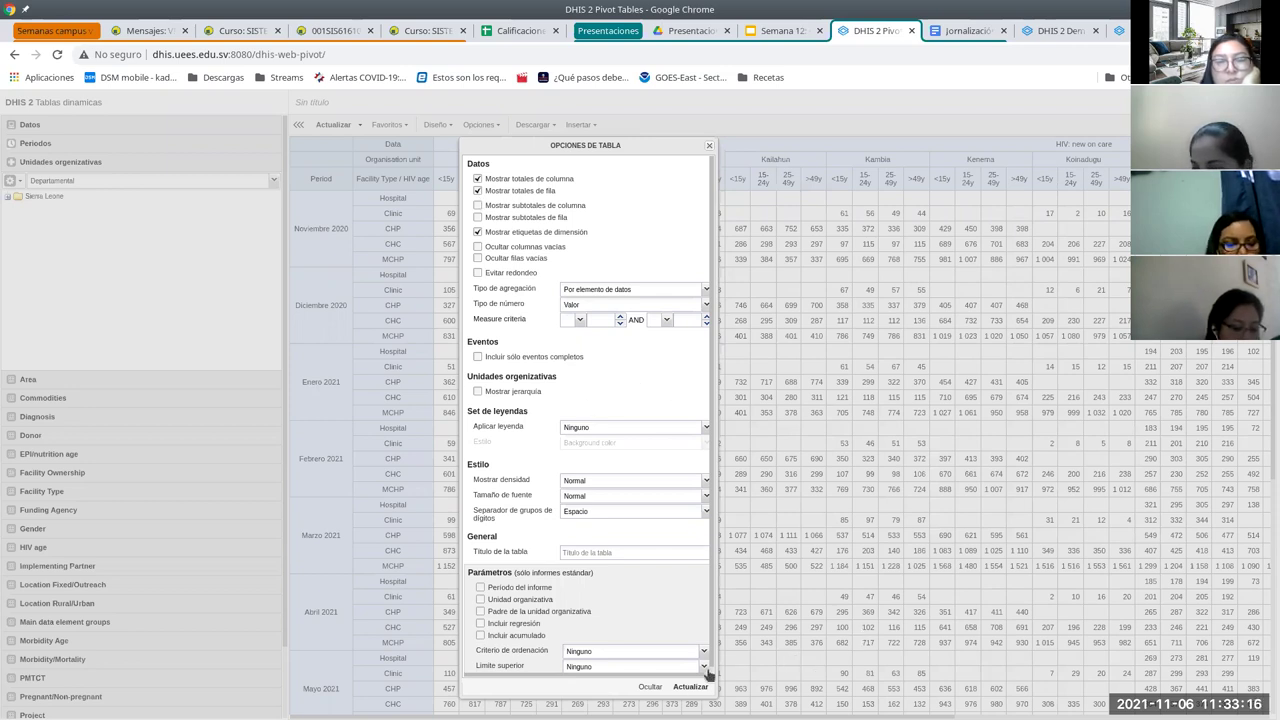
left_click(690, 687)
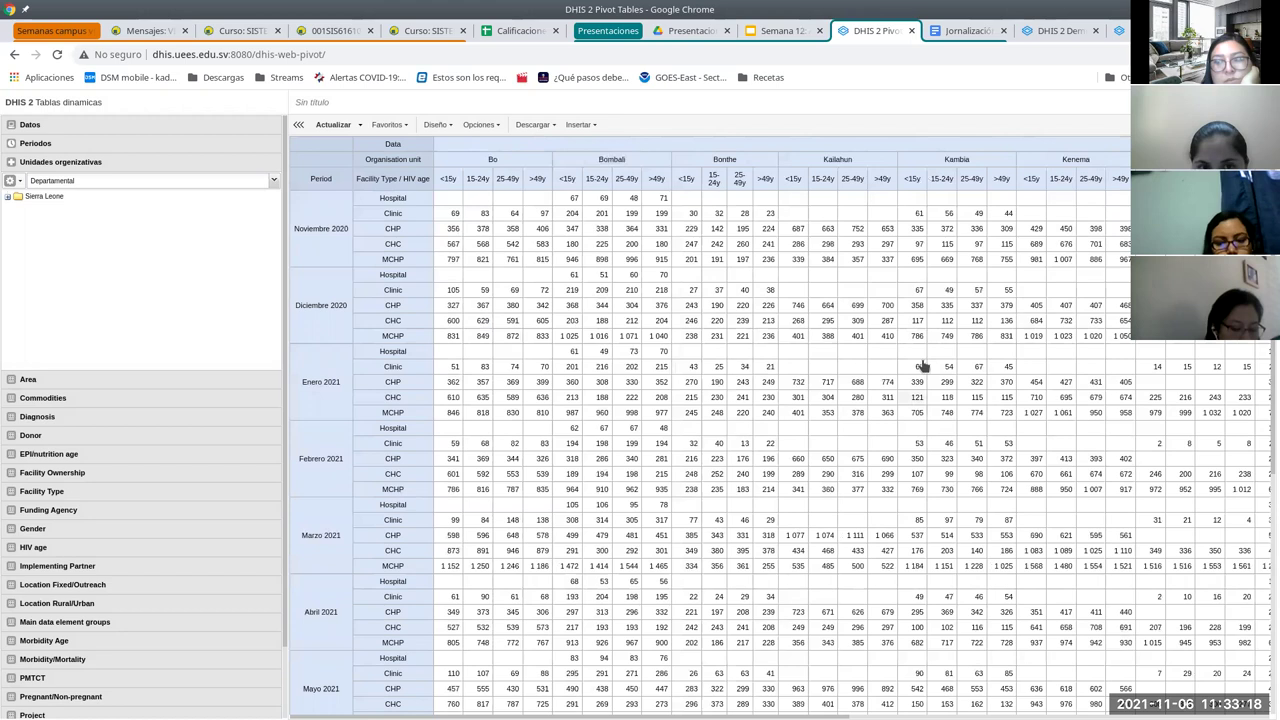
scroll(1265, 362, "down", 4)
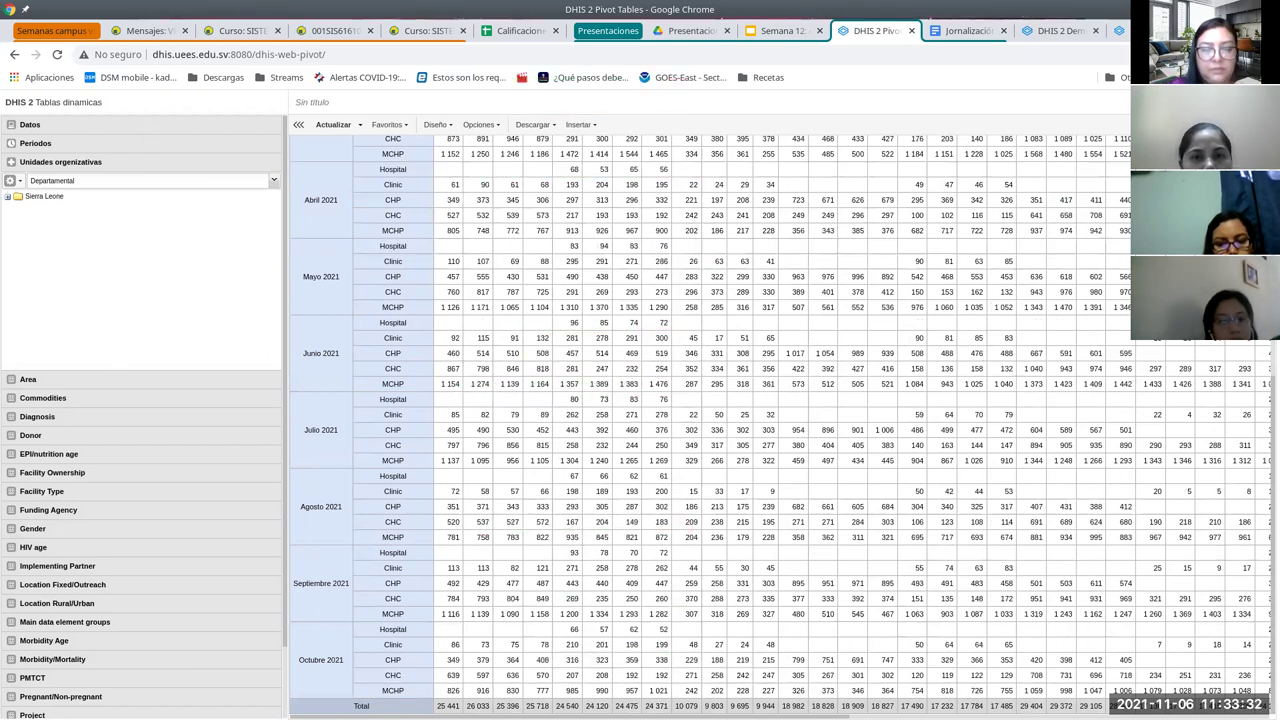
scroll(780, 427, "right", 10)
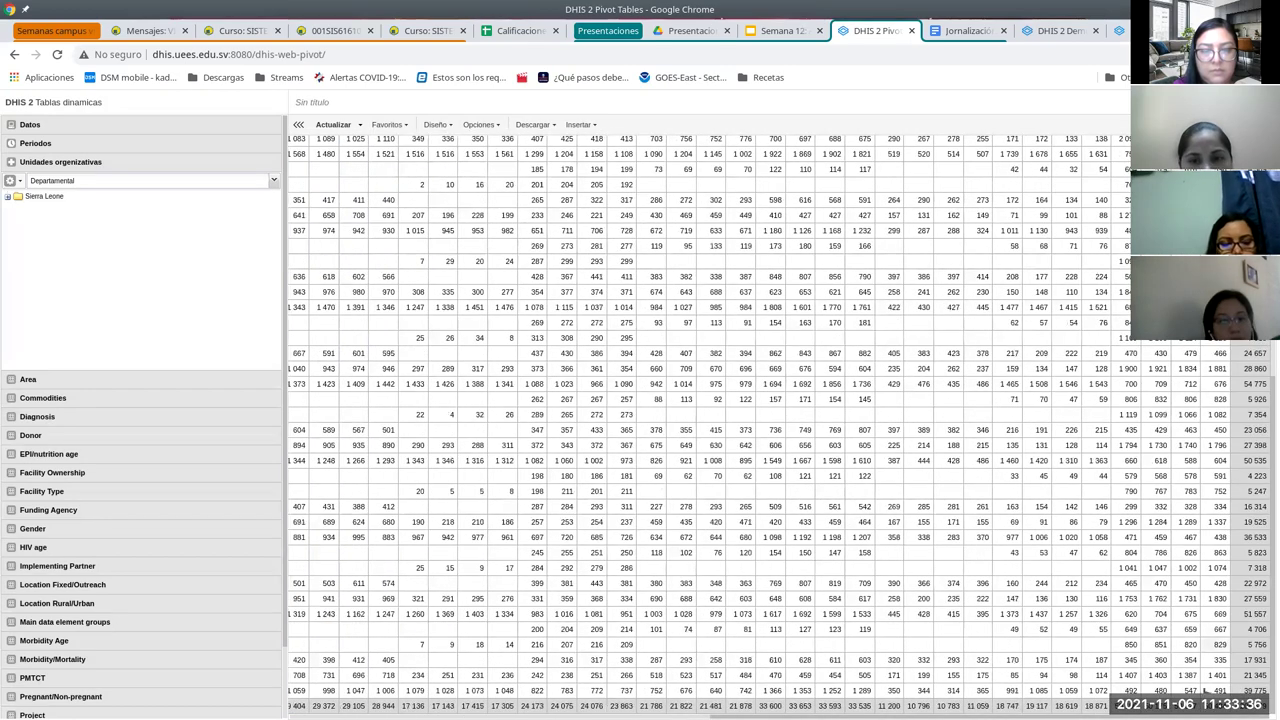
scroll(700, 420, "left", 10)
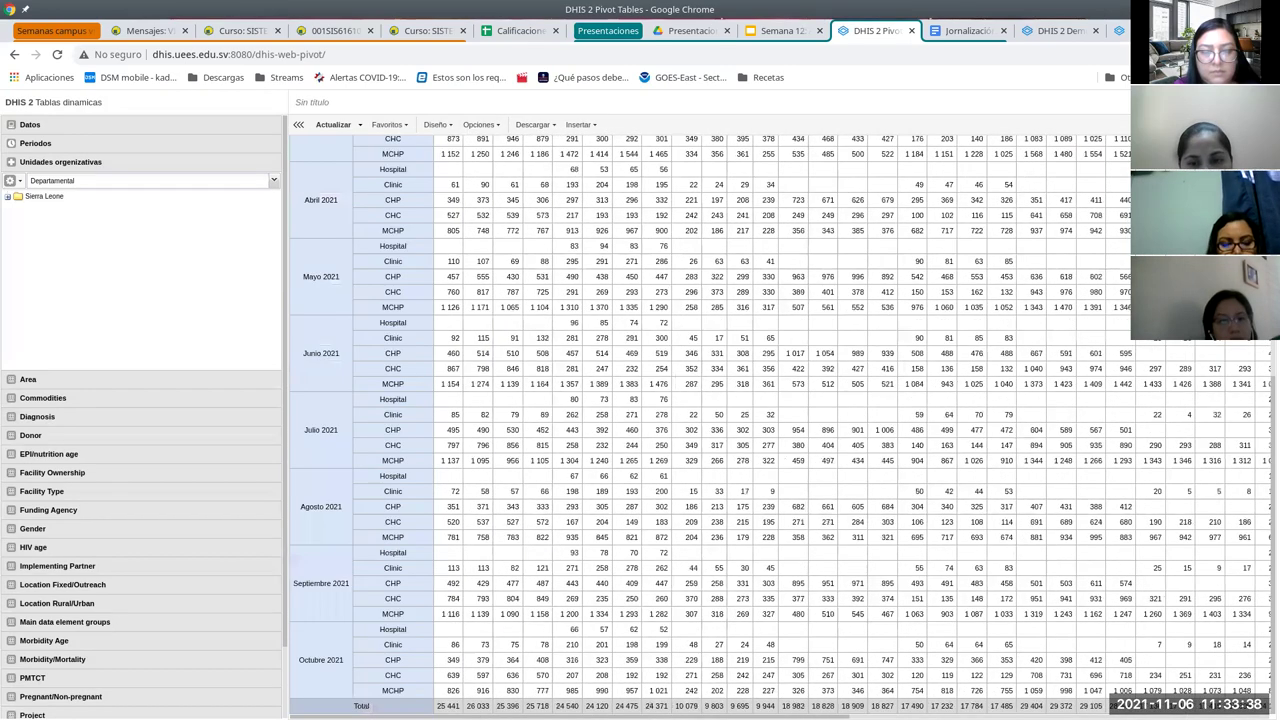
Enable column subtotals and row subtotals in the table options, update the table and review its columns.
left_click(480, 124)
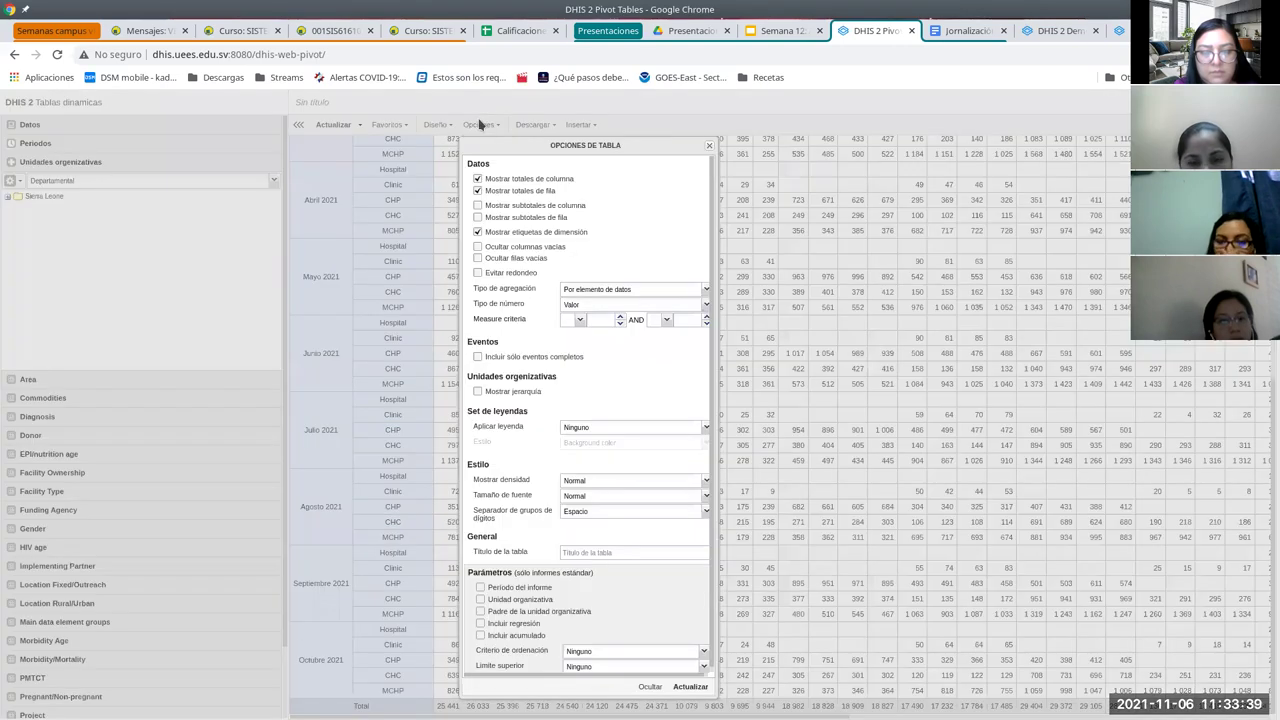
left_click(477, 218)
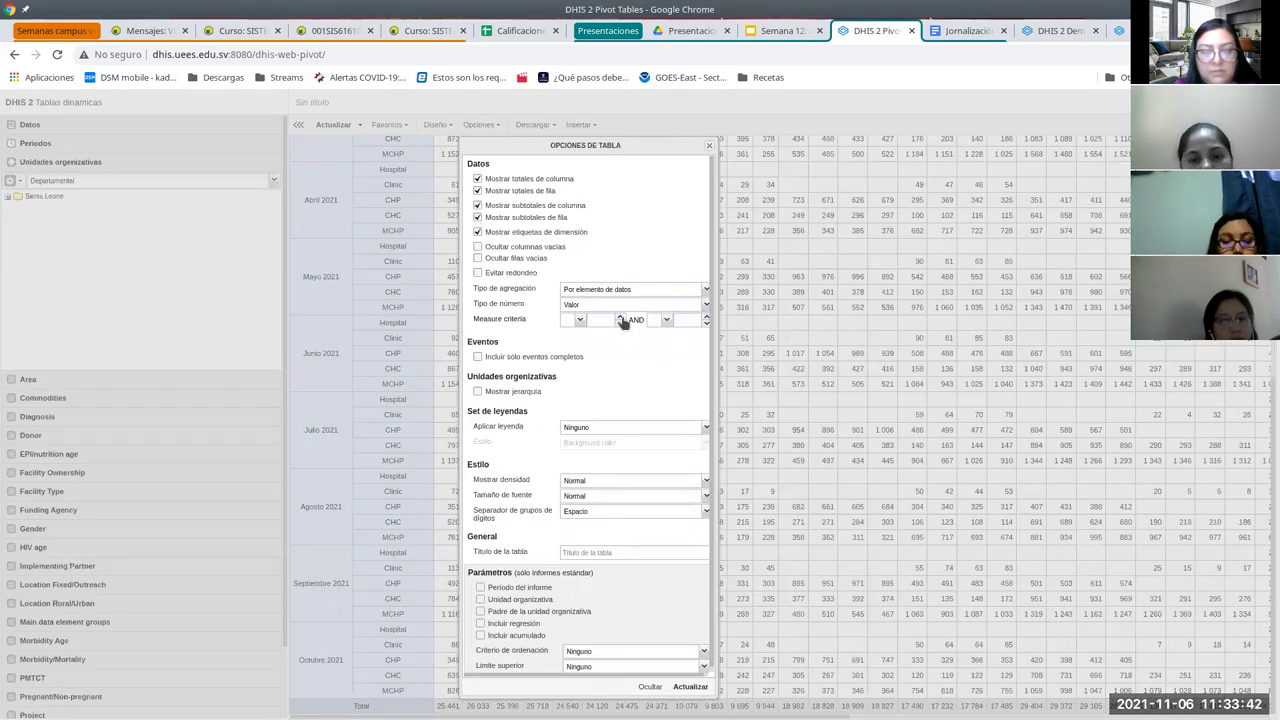
left_click(691, 688)
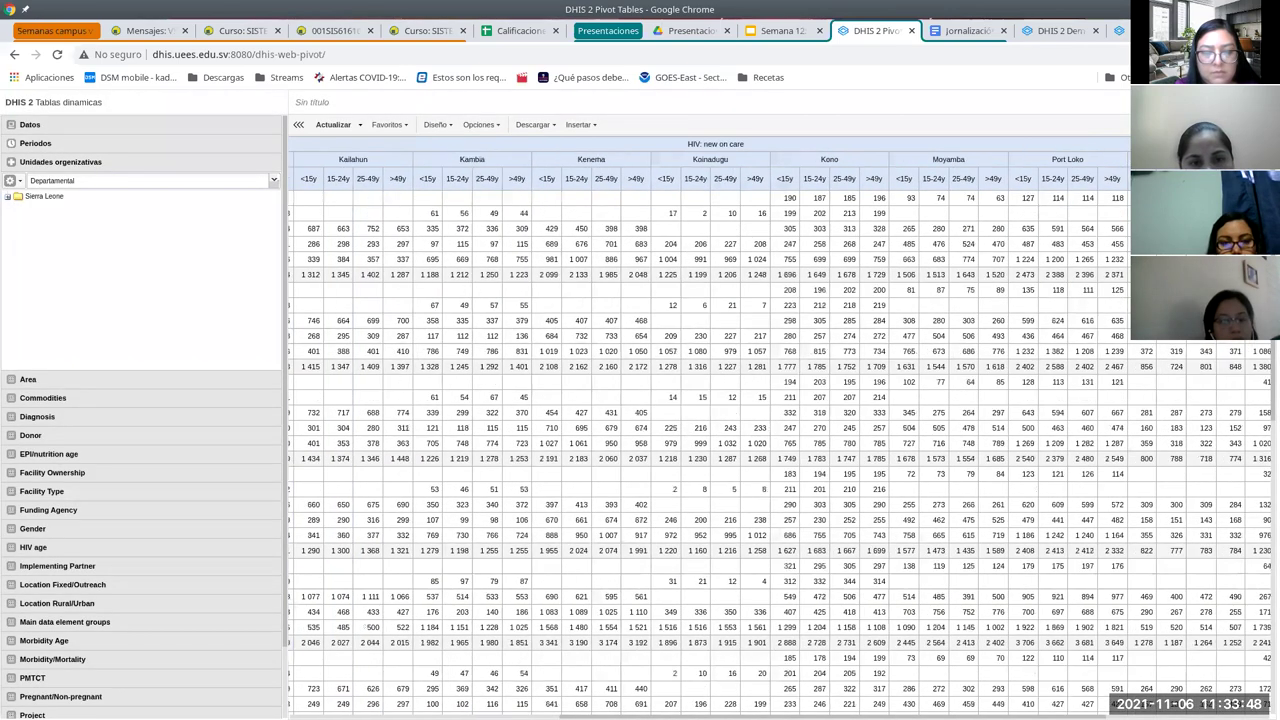
scroll(700, 430, "right", 10)
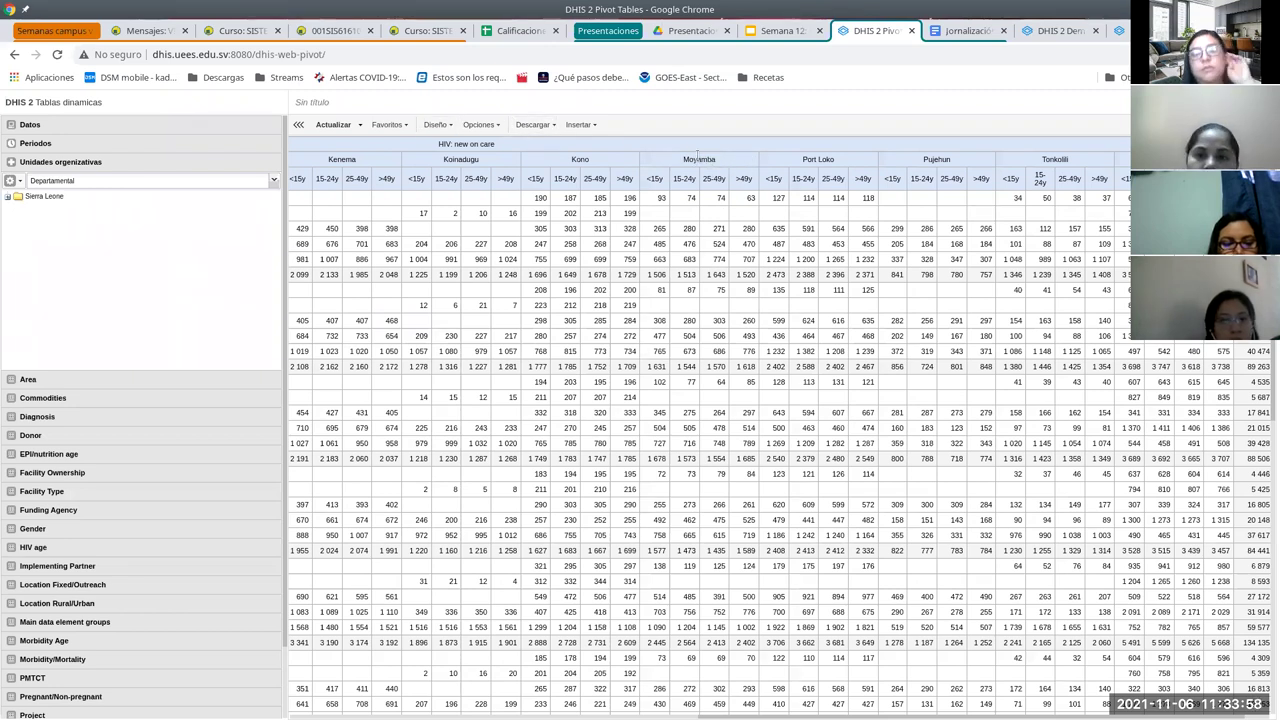
Move Organisation units above Datos in the column dimensions, update the table and review the subtotals per department and month.
left_click(436, 125)
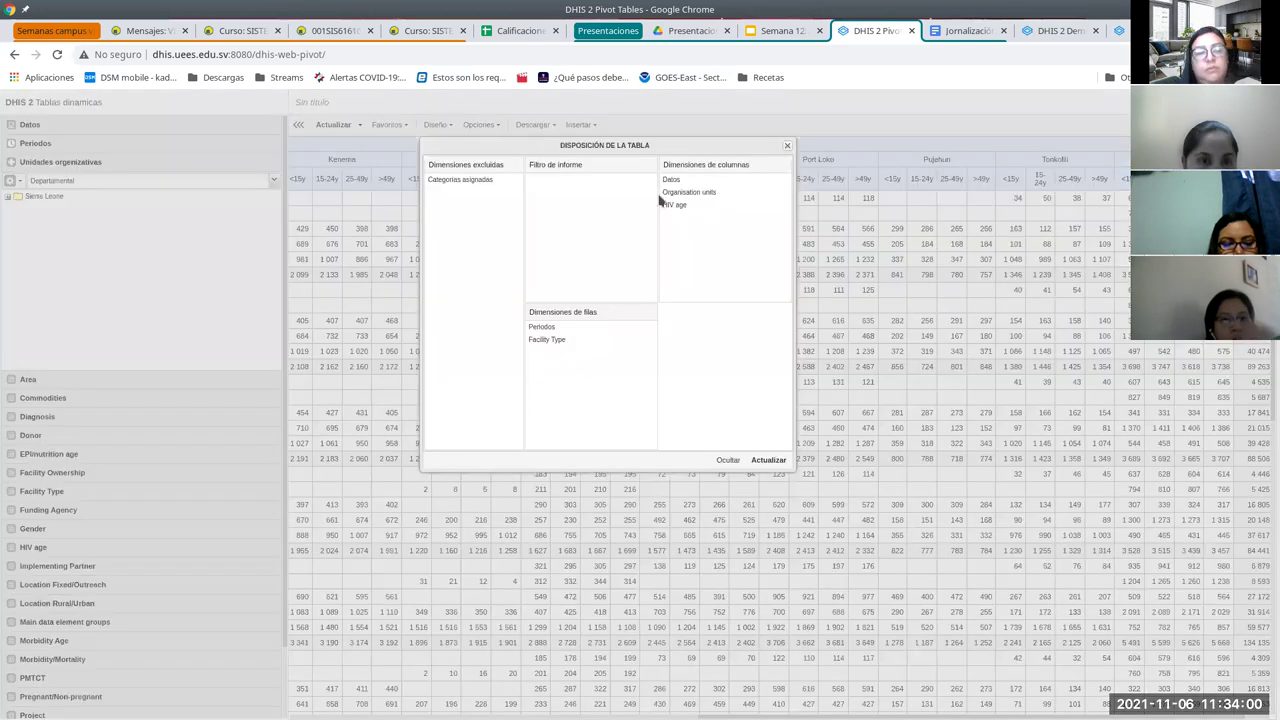
left_click_drag(683, 195, 690, 182)
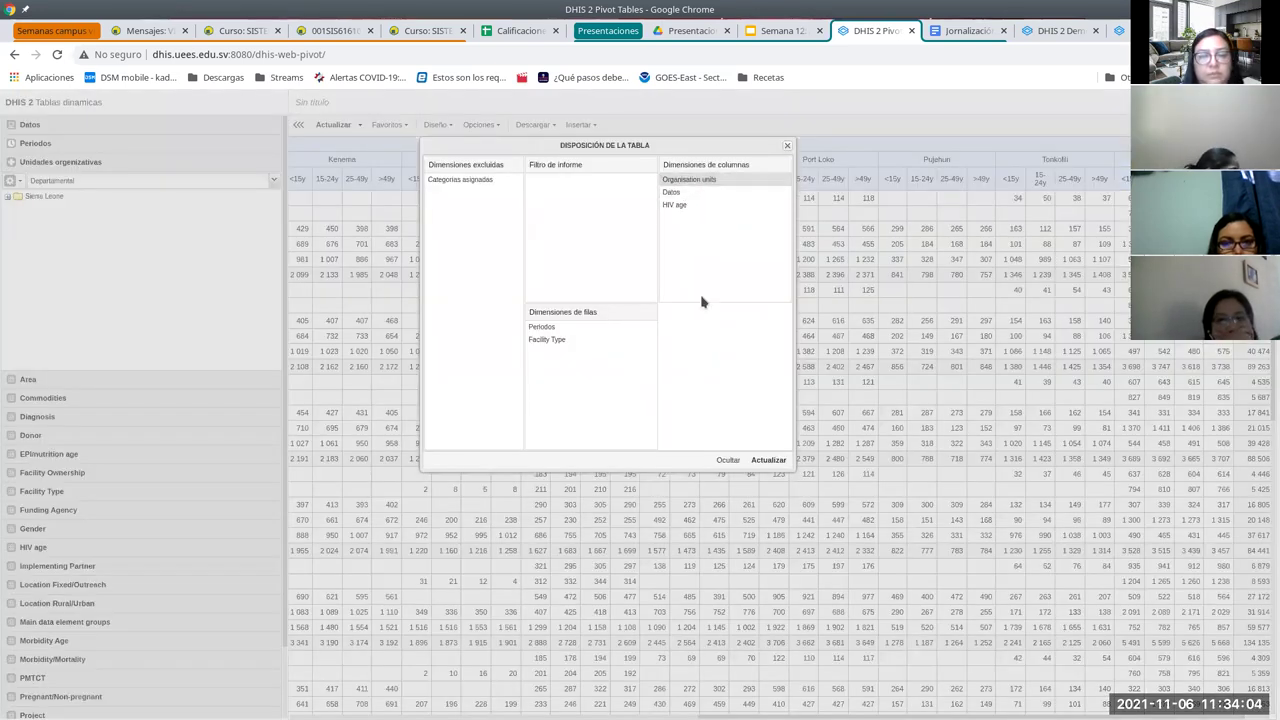
left_click(767, 460)
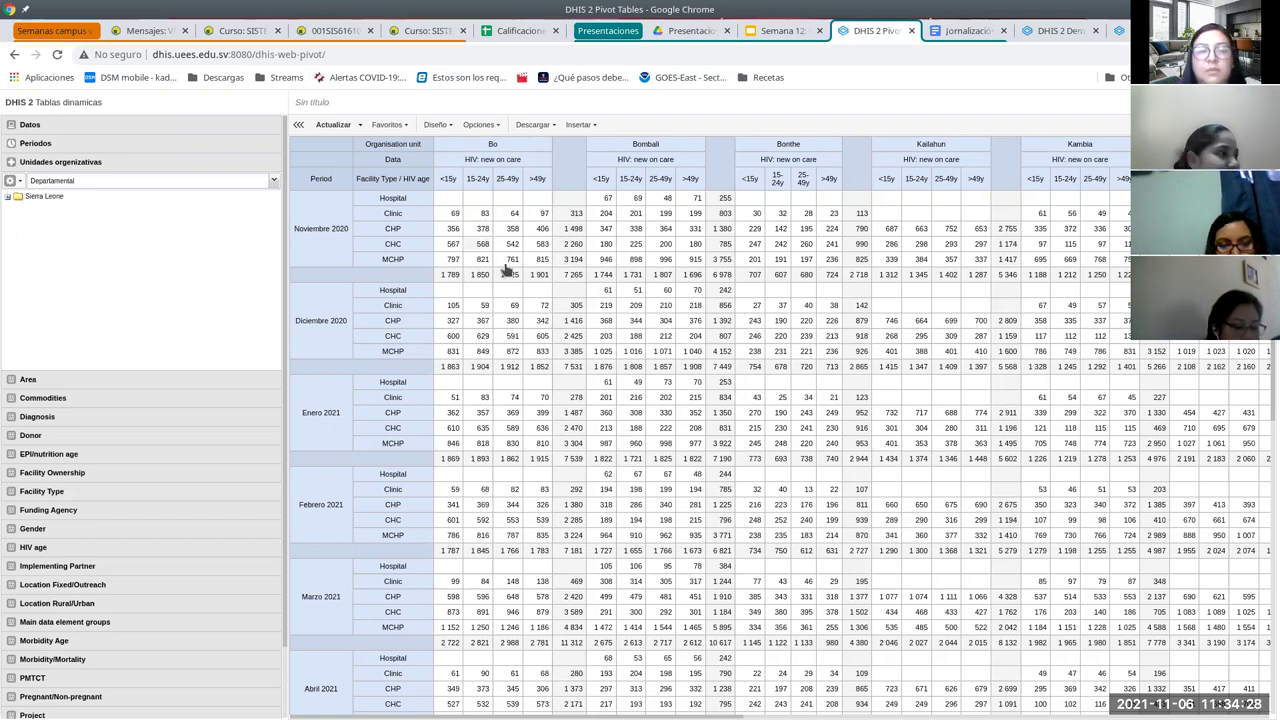
scroll(670, 318, "down", 2)
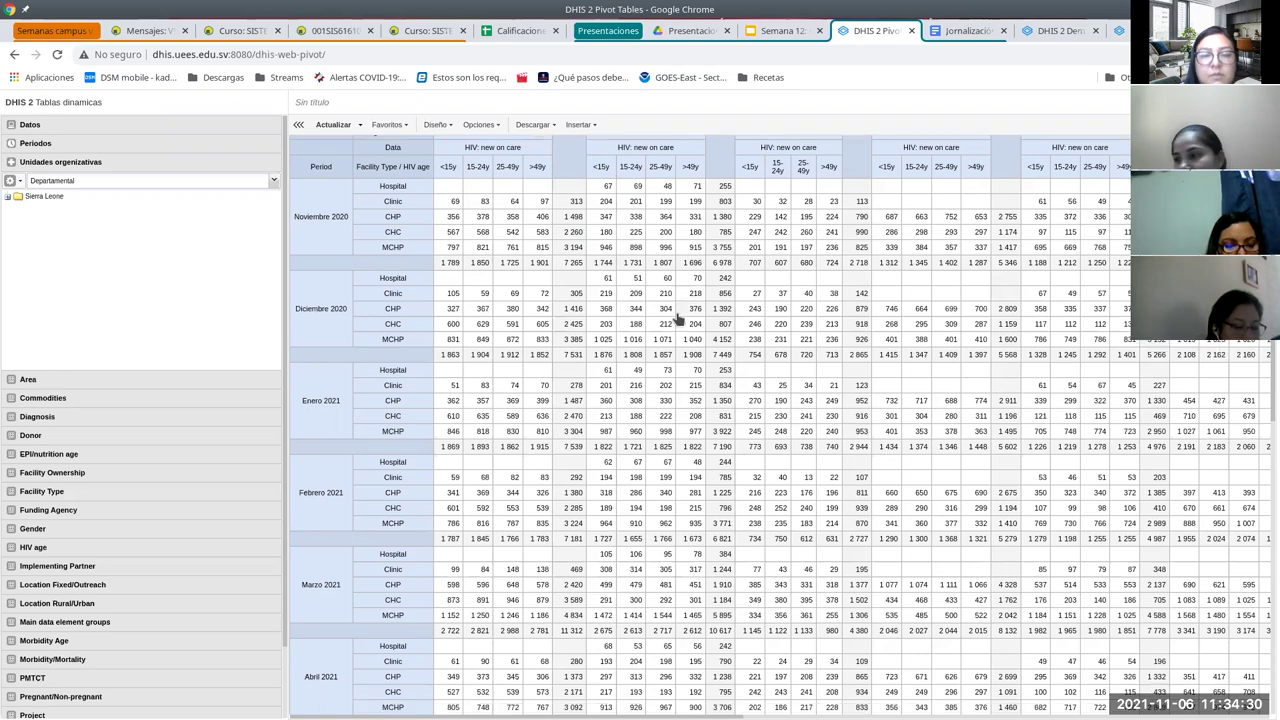
scroll(680, 325, "down", 7)
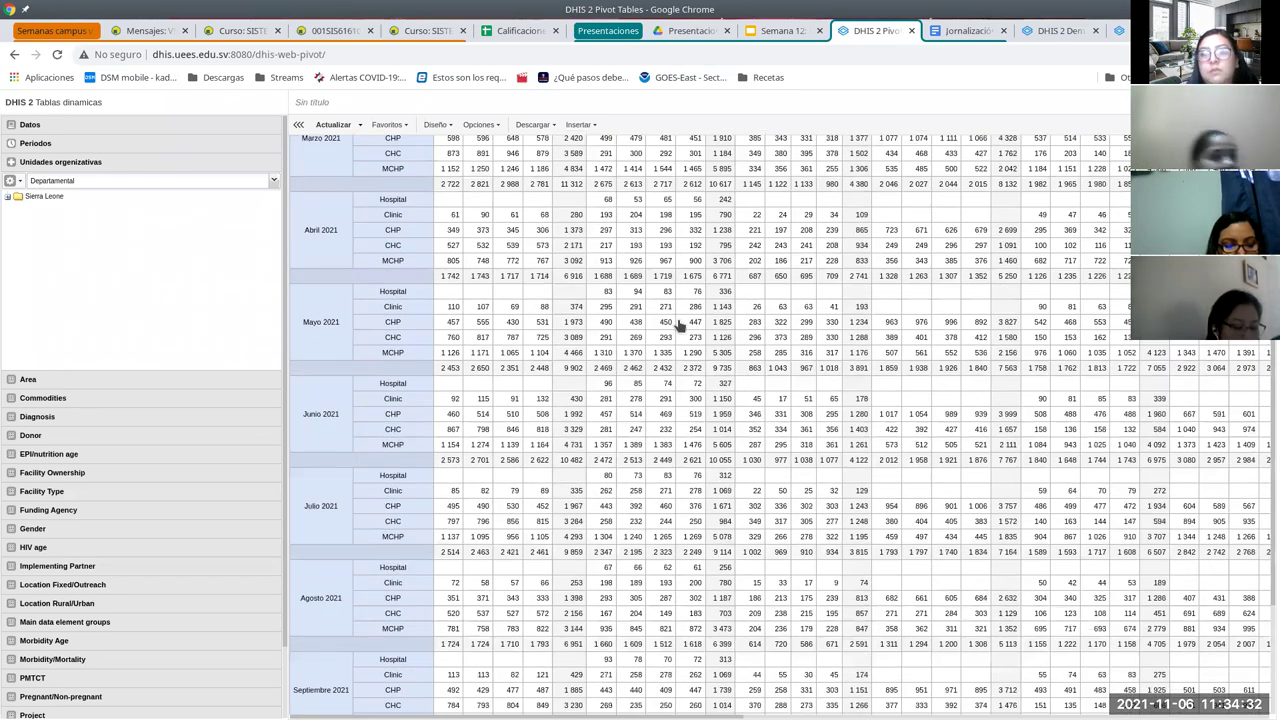
scroll(680, 325, "up", 5)
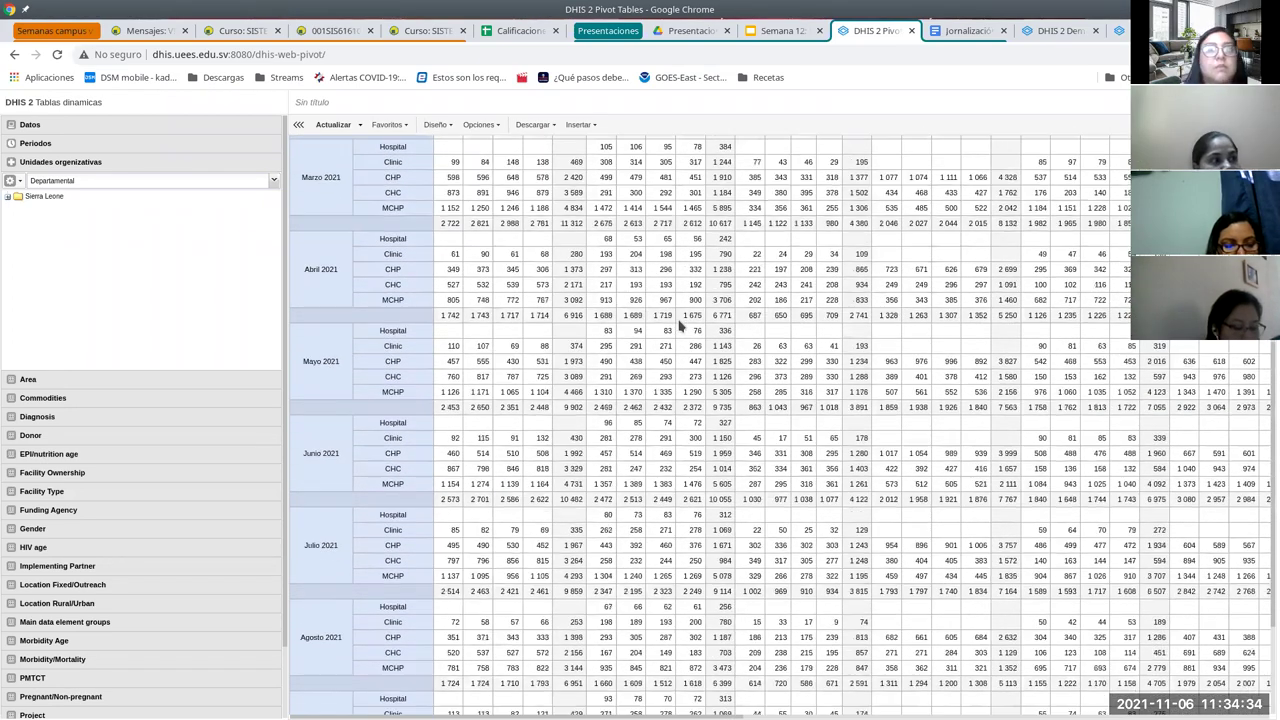
scroll(680, 322, "up", 4)
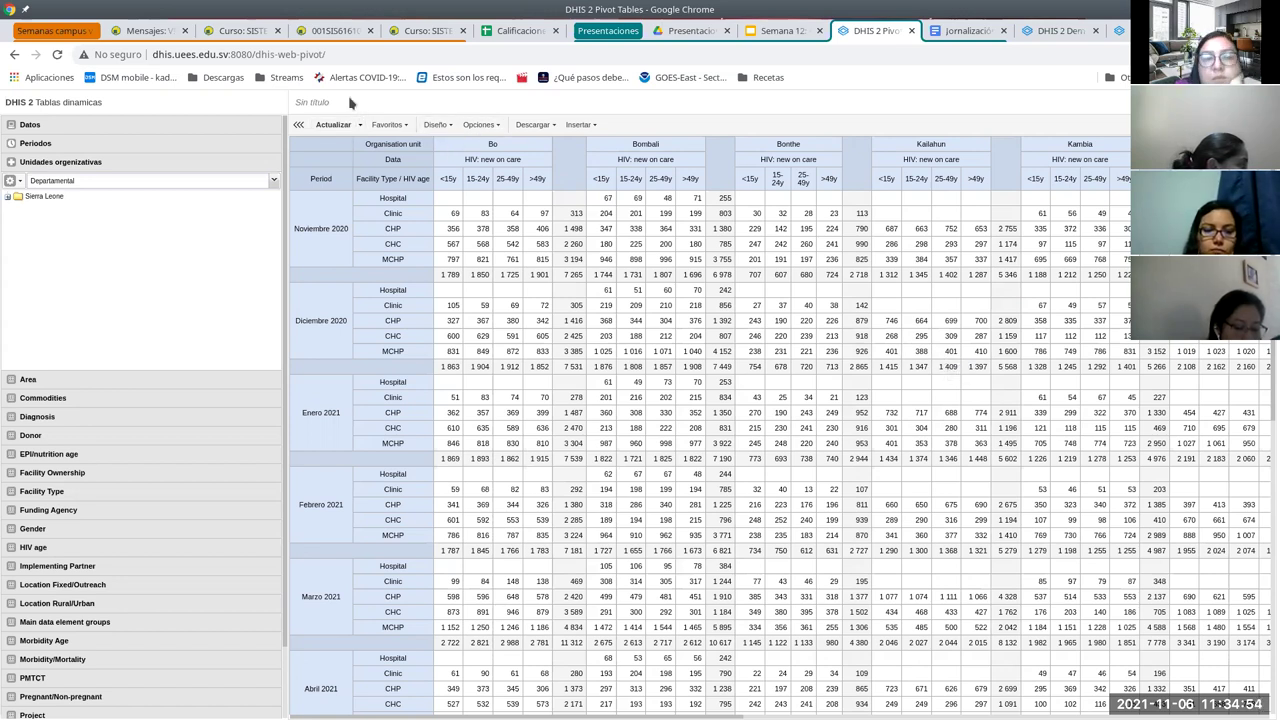
Save the pivot table as a new favorite named "Tabla dinámica de VIH".
left_click(401, 125)
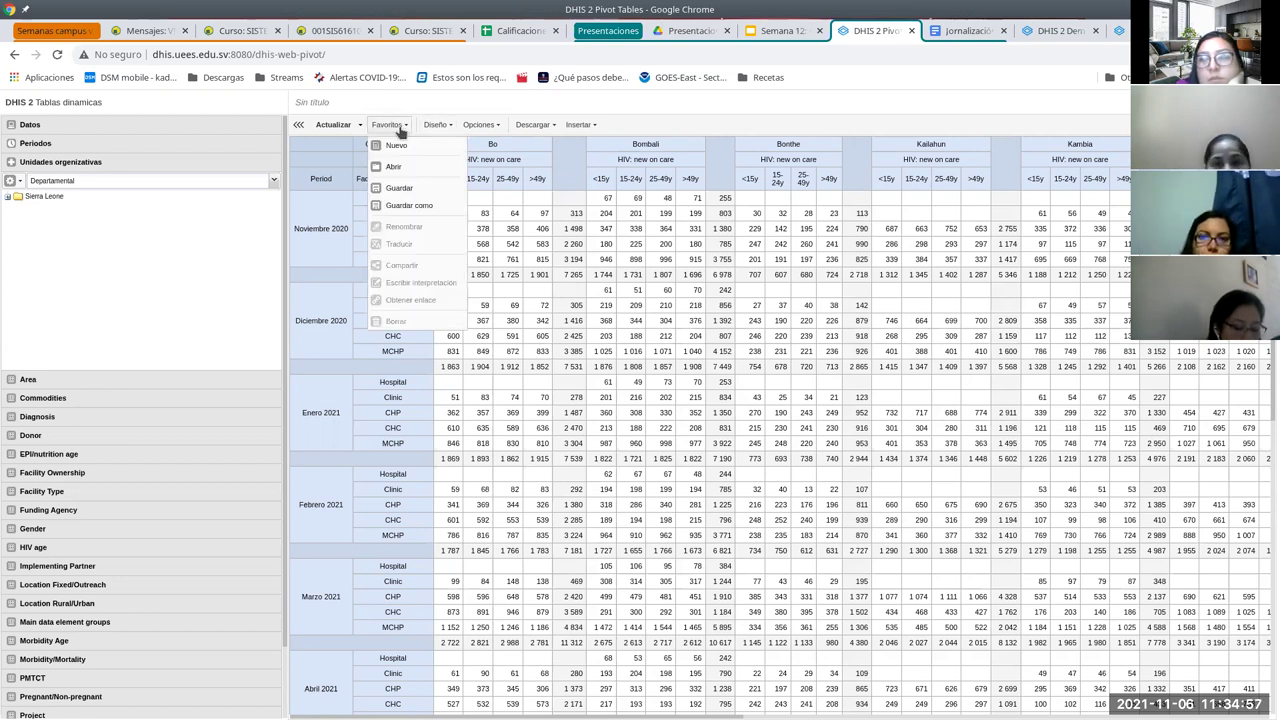
left_click(408, 193)
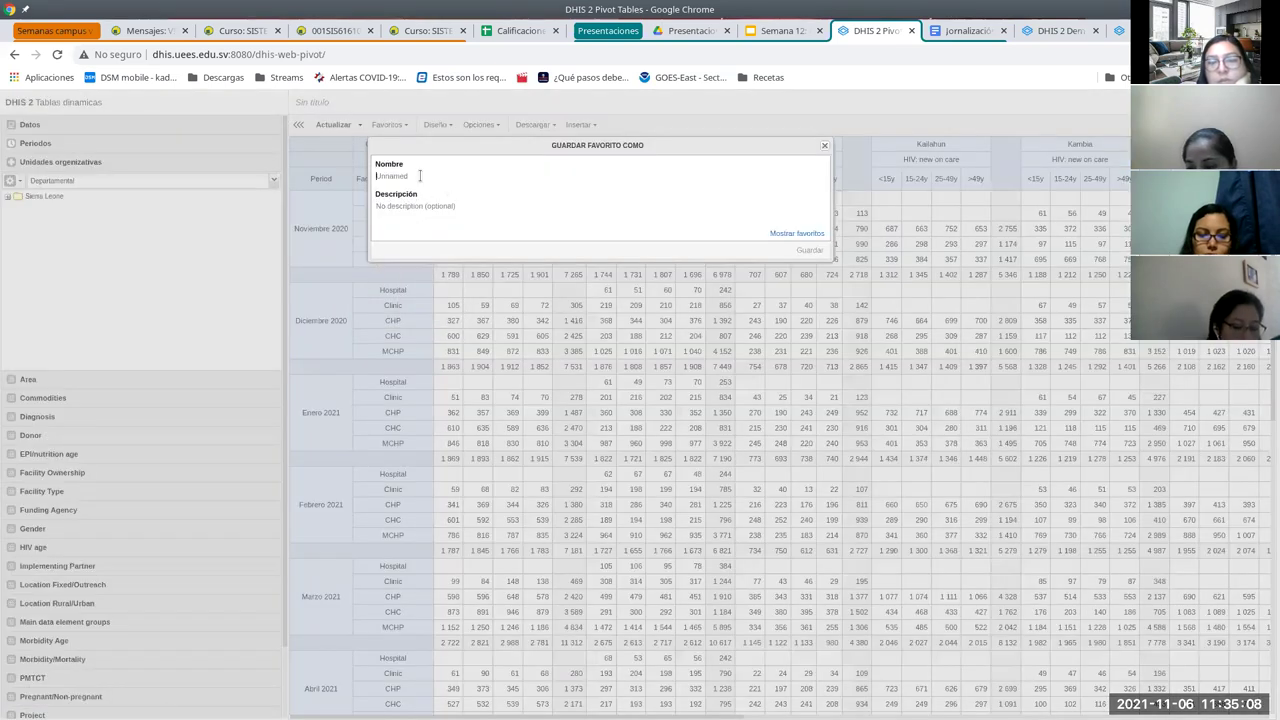
type("Ta")
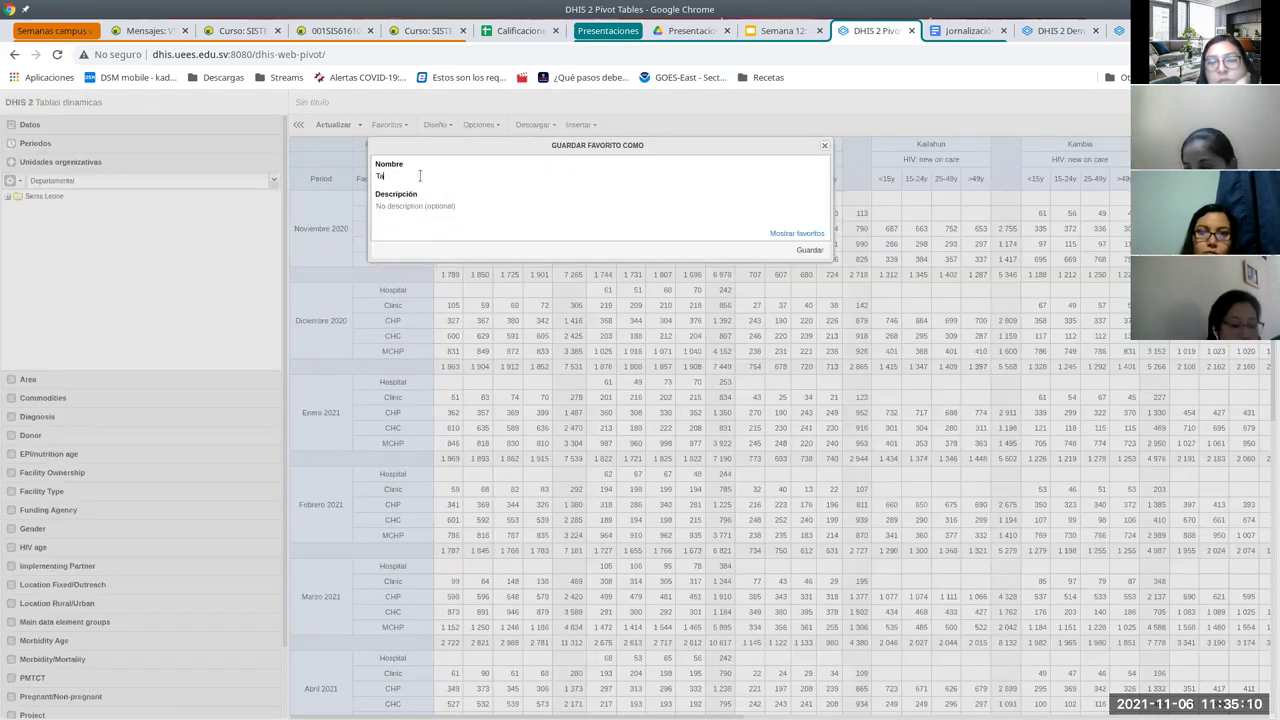
type("bla dinamica de VIH")
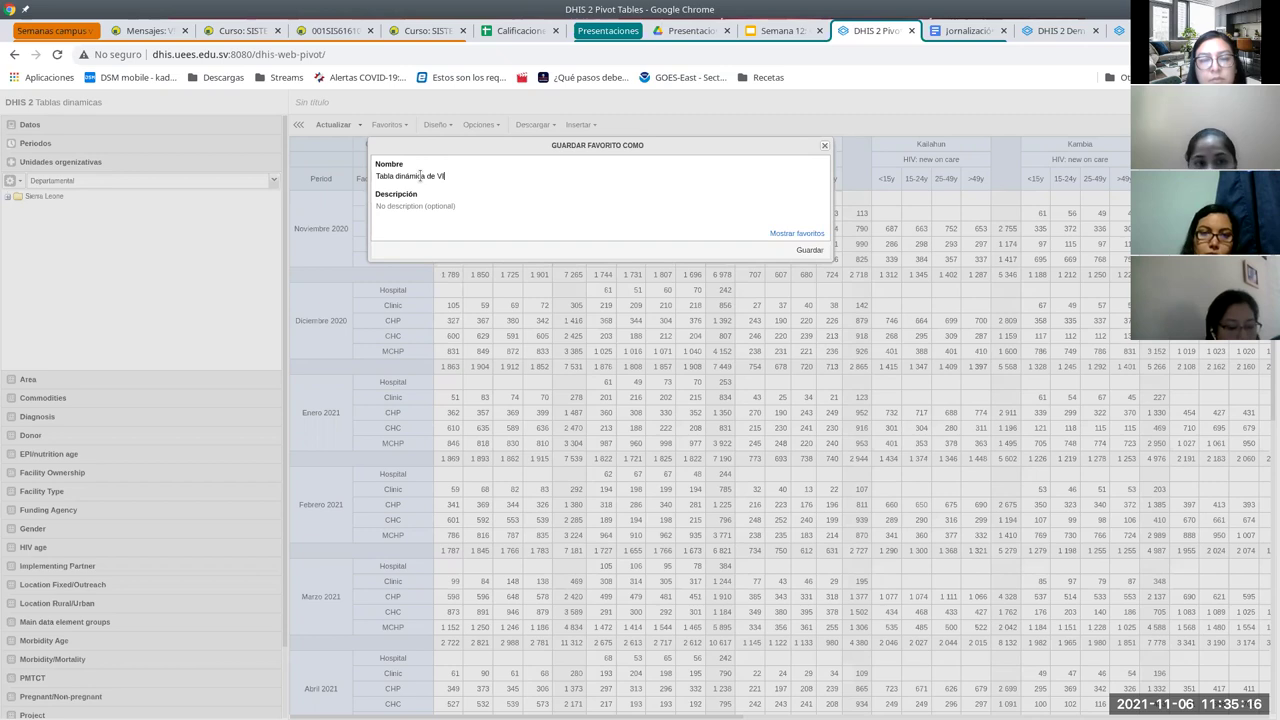
left_click(806, 252)
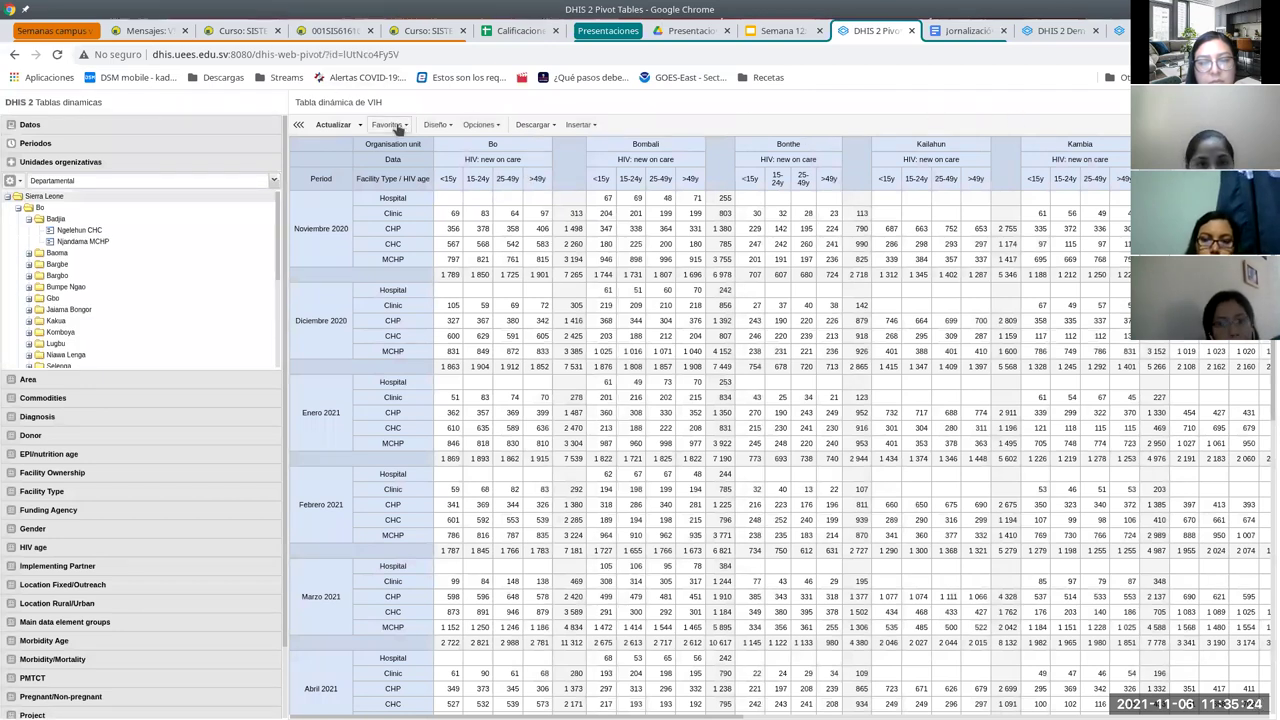
Search the saved favorites for "VIH", then clear the search to list all favorites again.
left_click(398, 127)
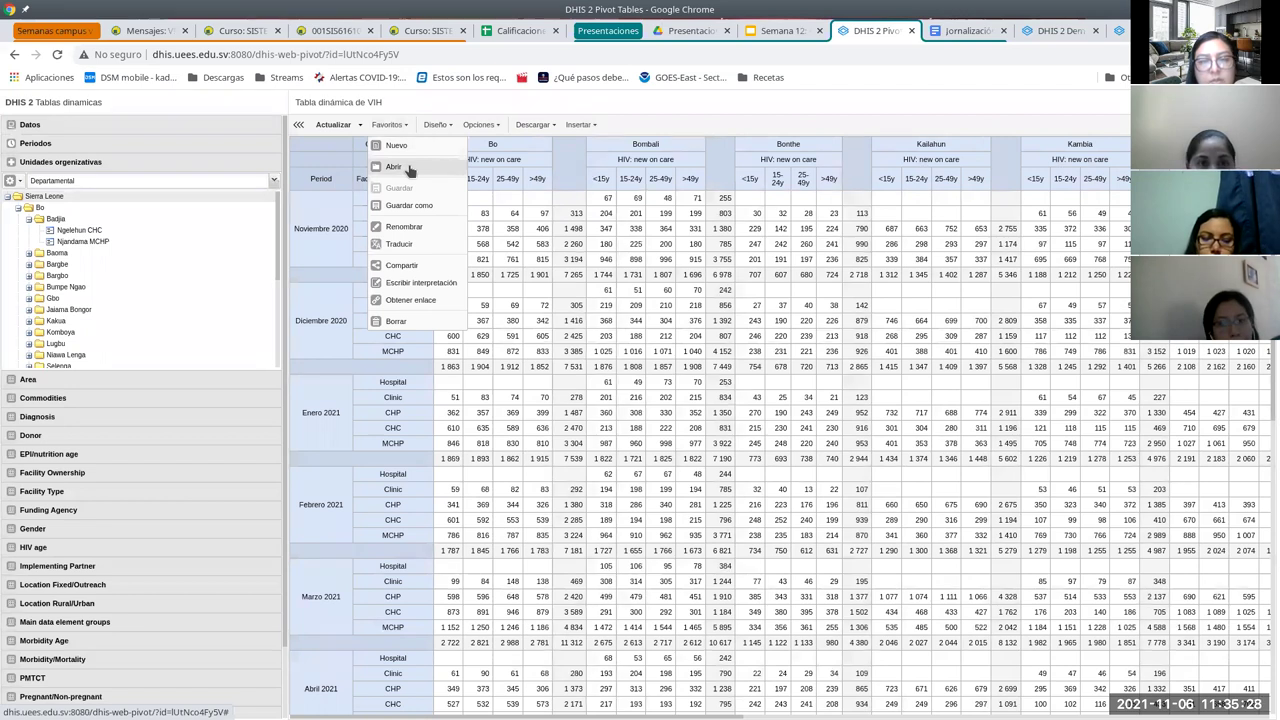
left_click(409, 168)
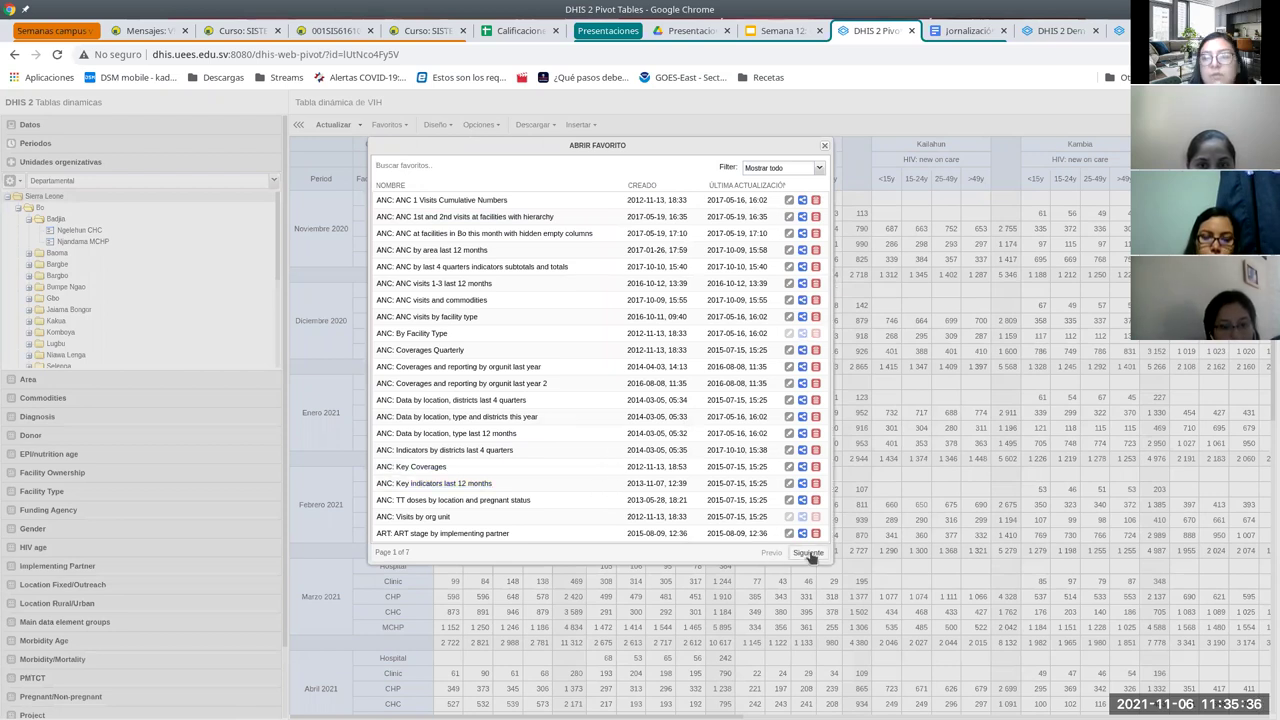
left_click(491, 168)
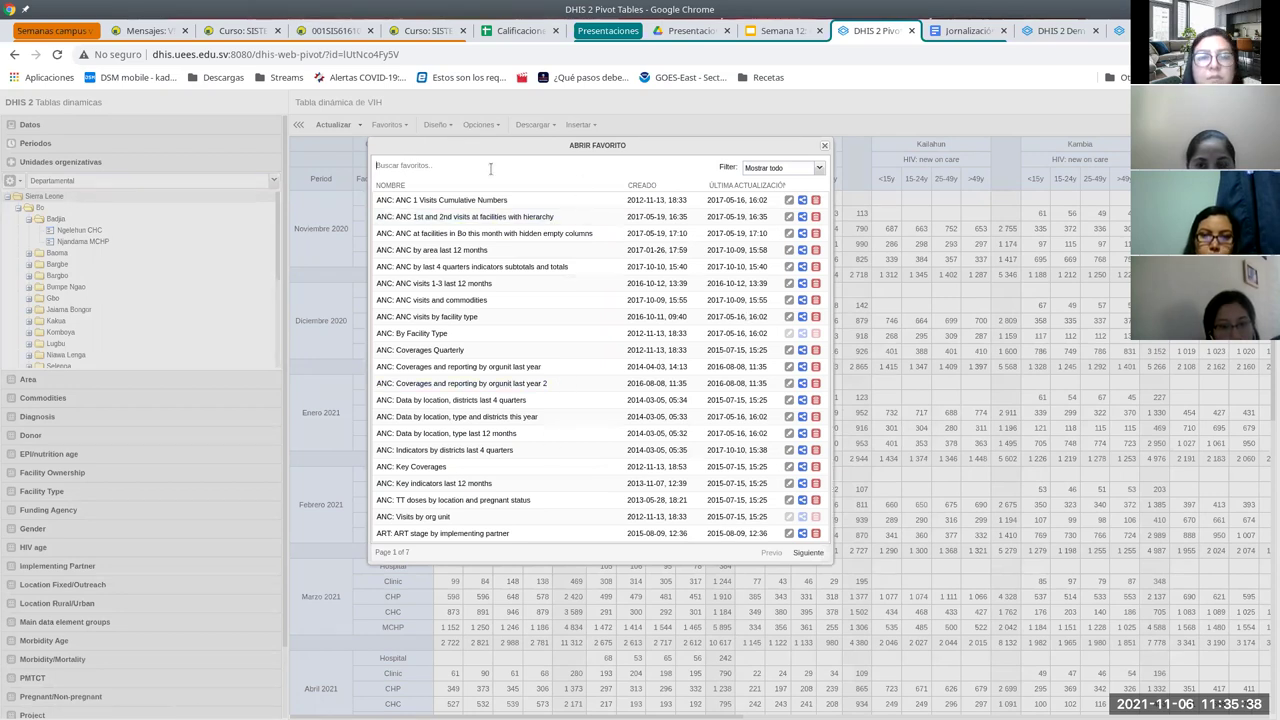
type("VI")
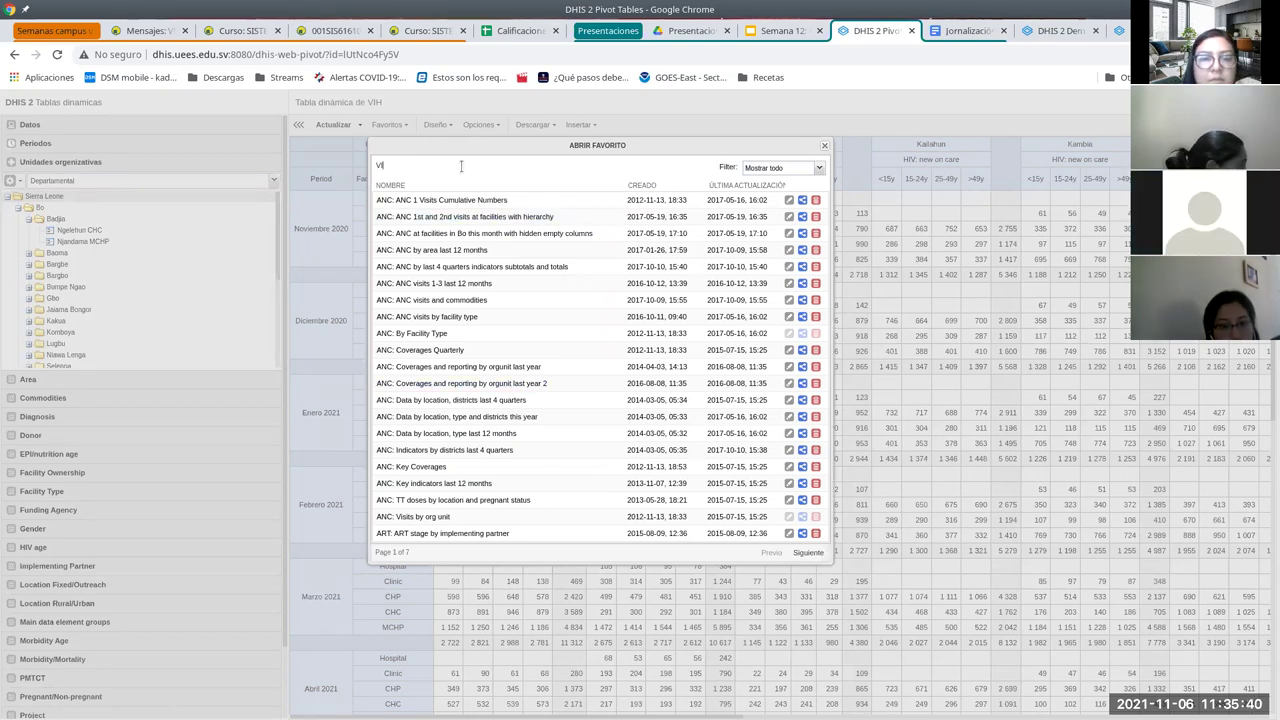
type("H")
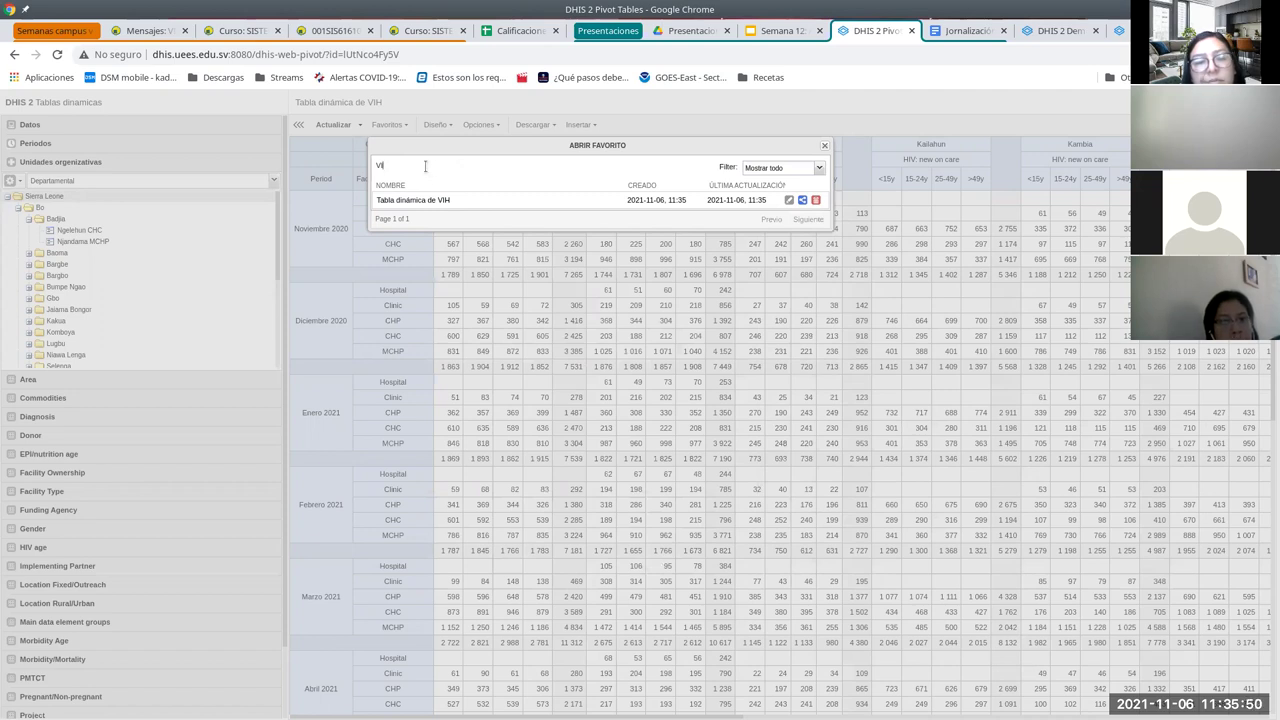
key("BackSpace")
key("BackSpace")
key("BackSpace")
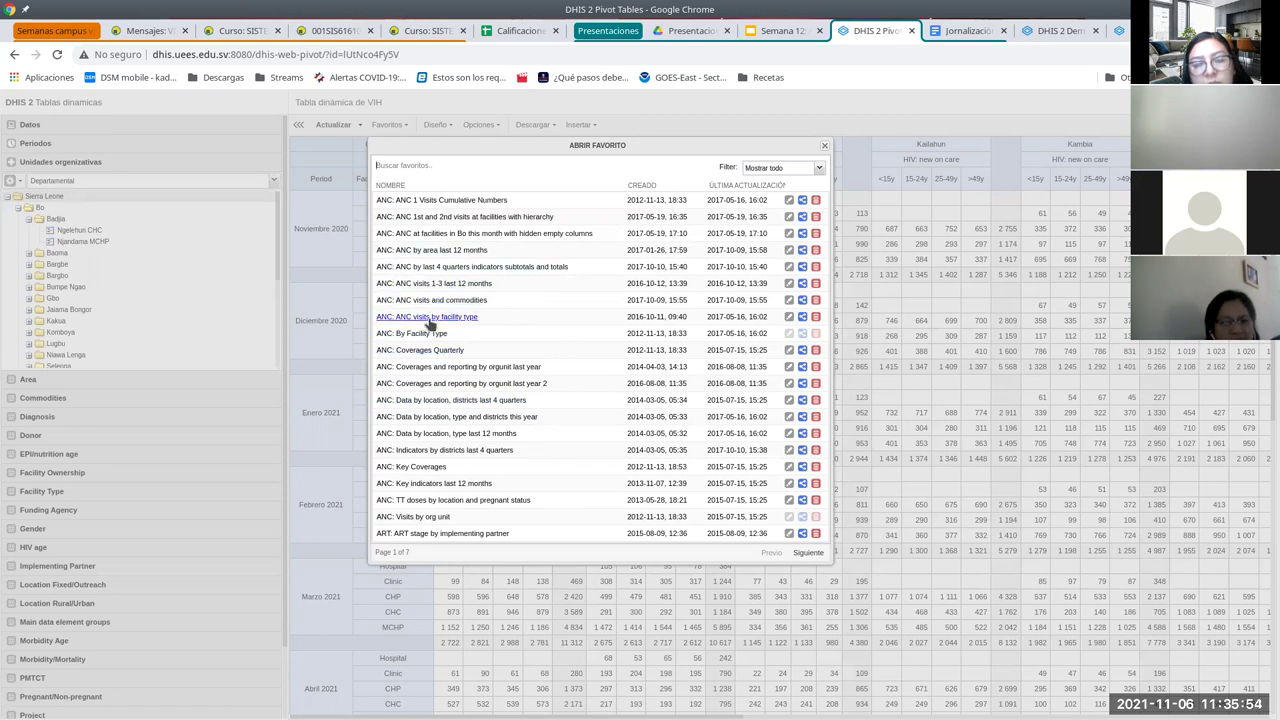
Open the favorite "ANC: Indicators by districts last 4 quarters" and look through its table.
left_click(432, 452)
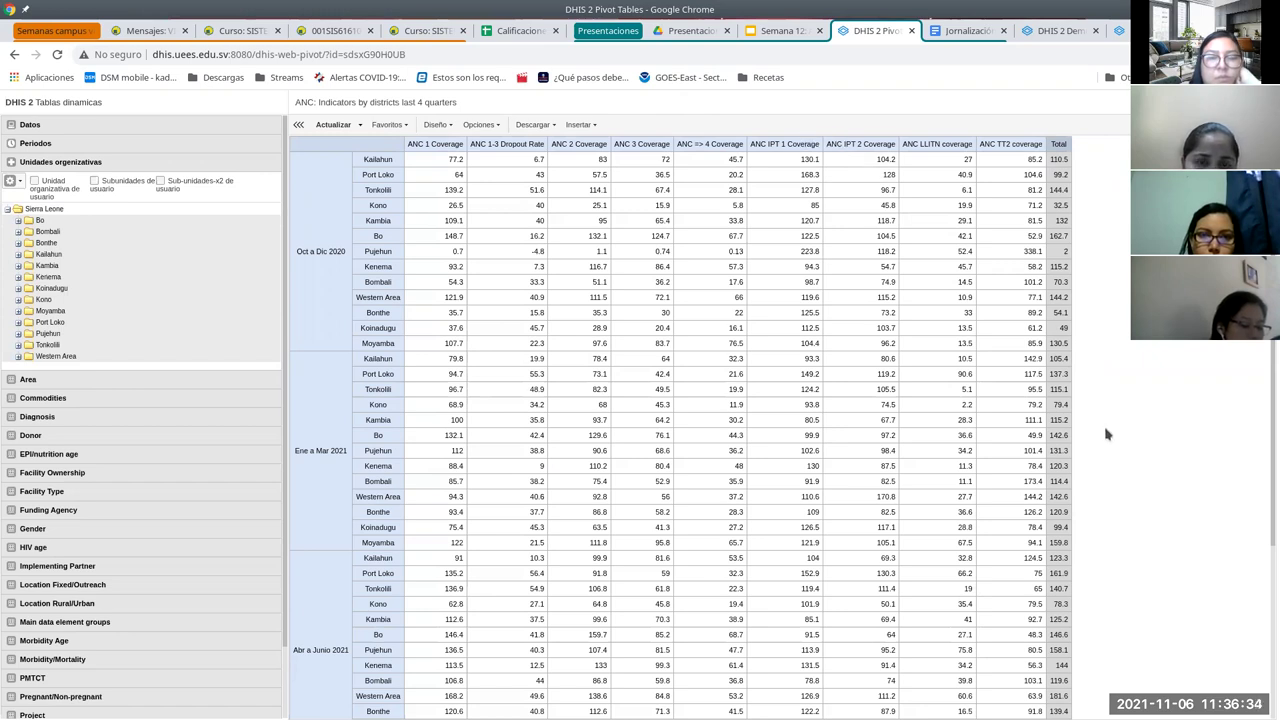
scroll(640, 605, "down", 2)
scroll(657, 602, "up", 2)
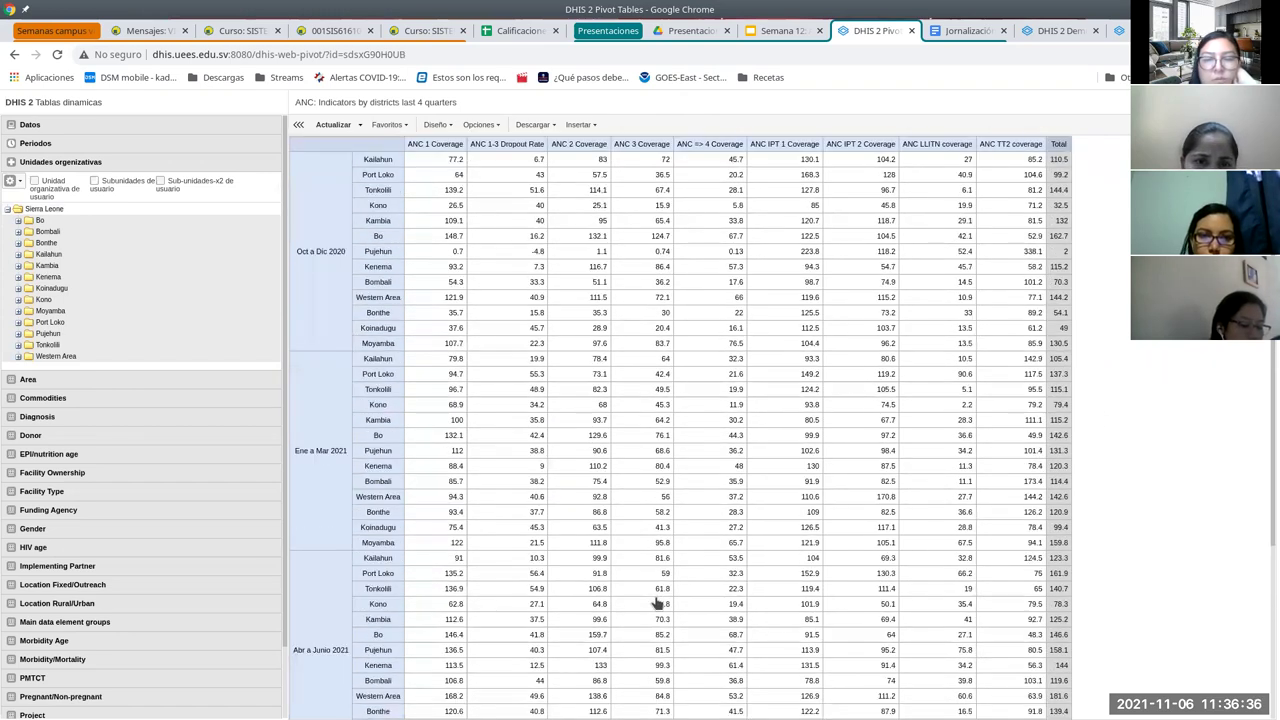
left_click(400, 124)
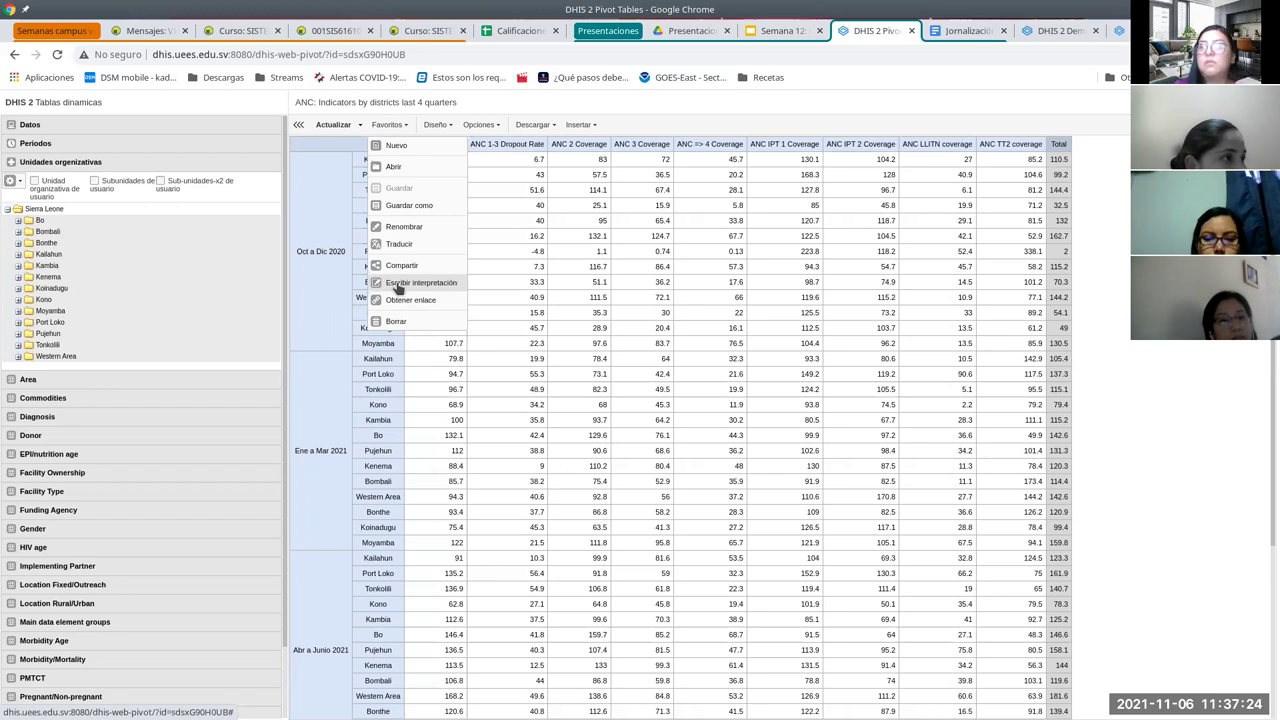
left_click(399, 284)
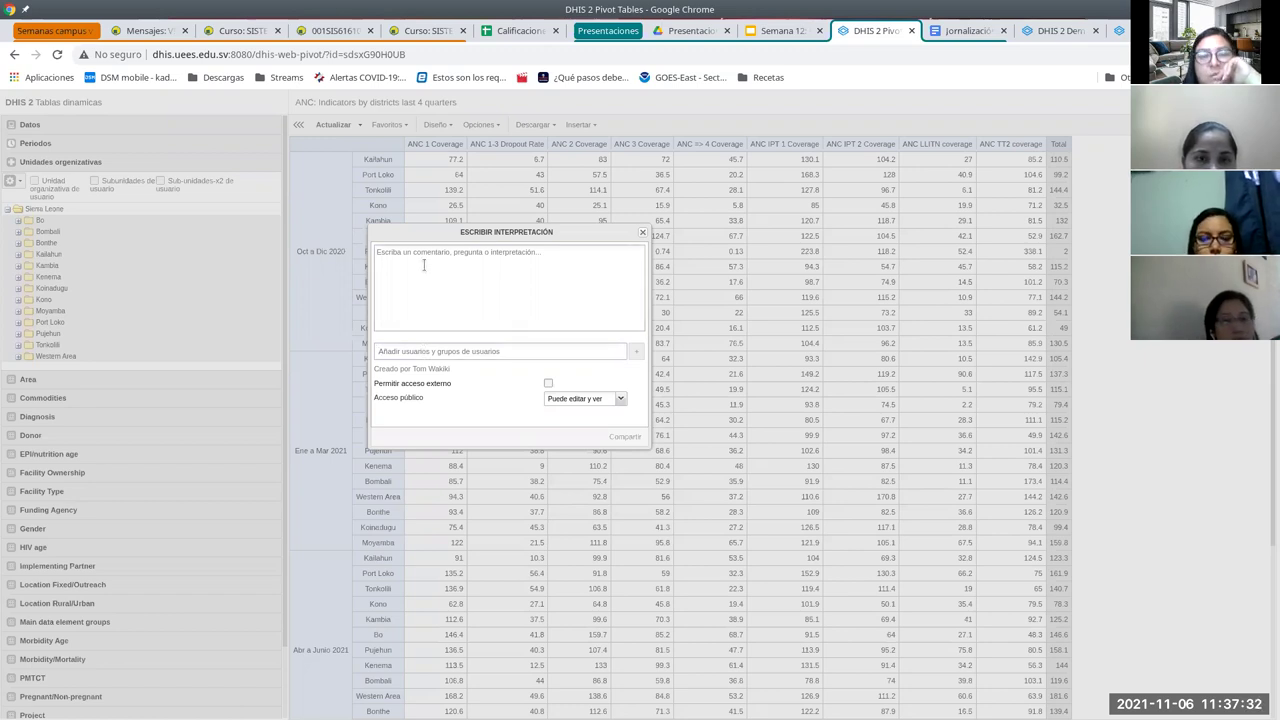
left_click(642, 232)
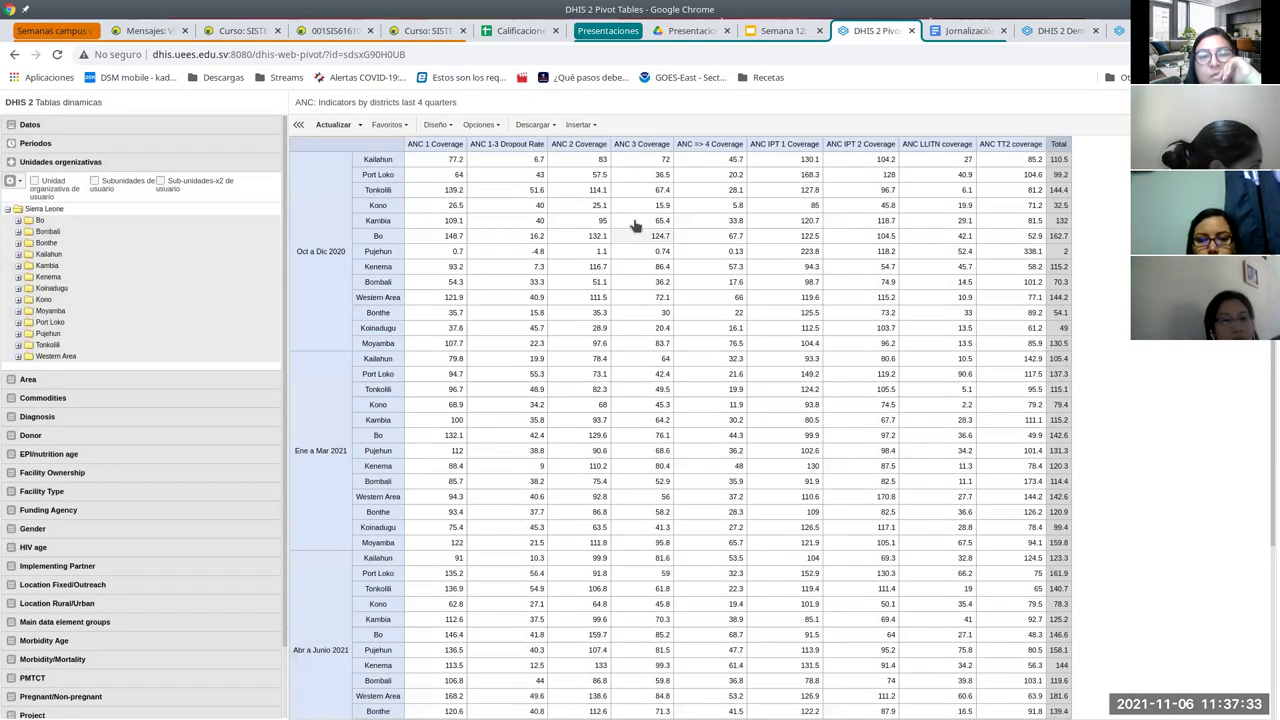
Find the favorite "Tabla dinámica de VIH" by searching for "vih" and open it.
left_click(390, 124)
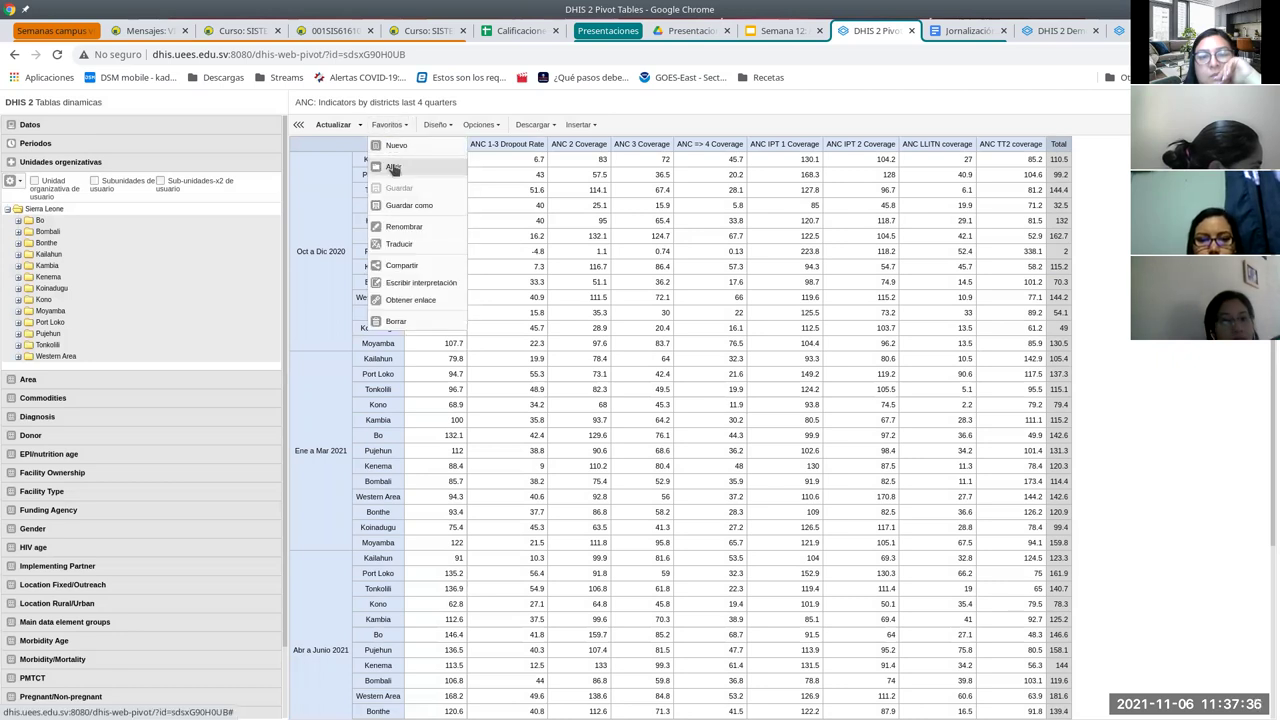
left_click(393, 167)
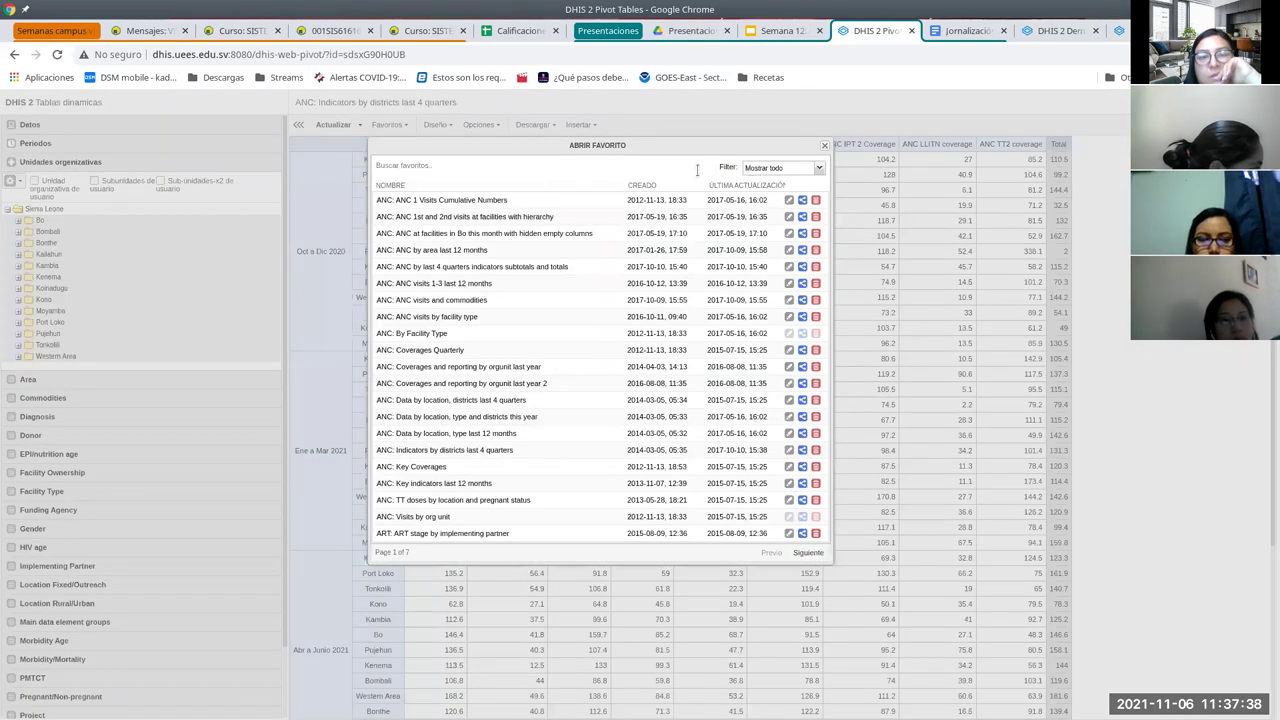
type("vih")
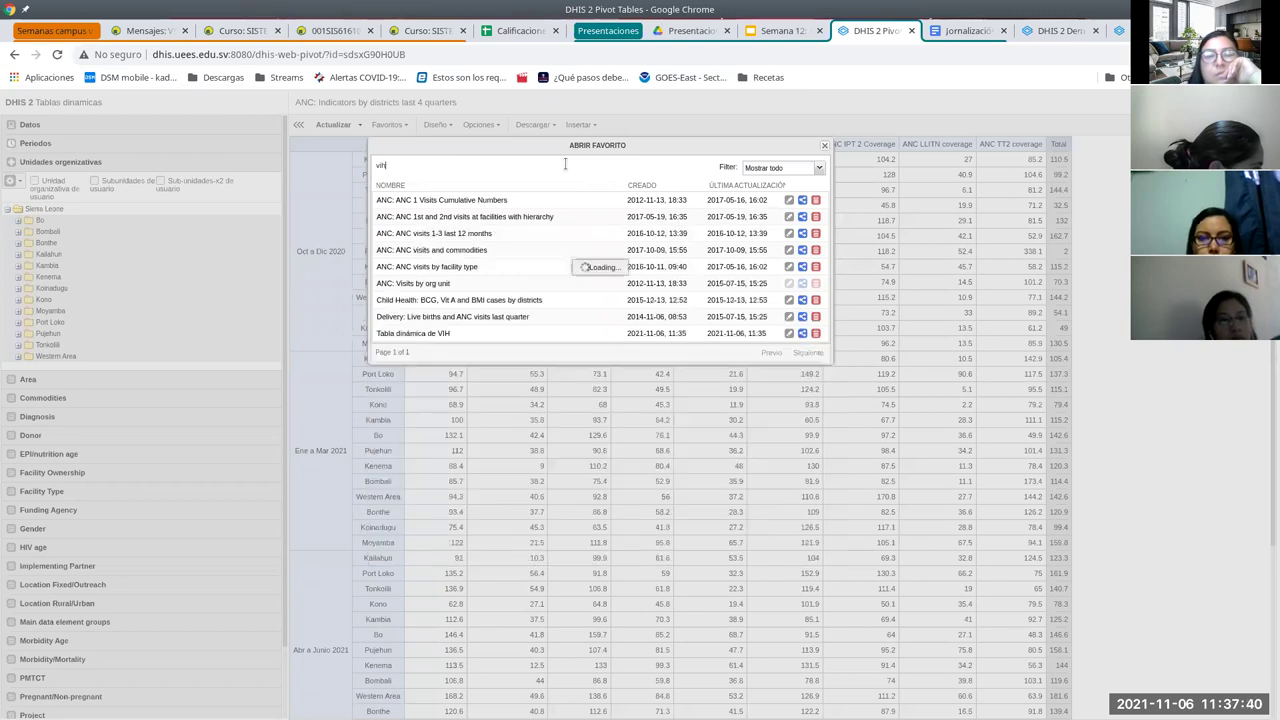
type("s")
left_click(429, 200)
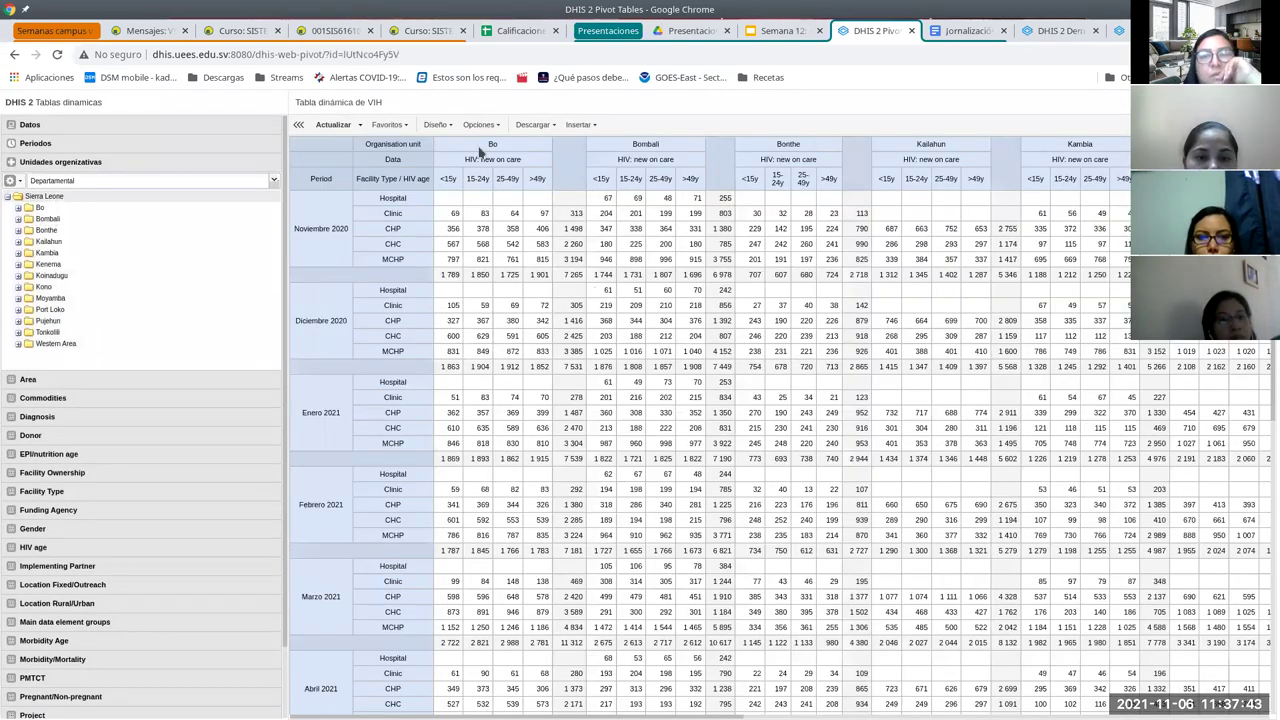
Write the interpretation "Hola qué tal" for the open favorite and share it.
left_click(389, 125)
left_click(421, 284)
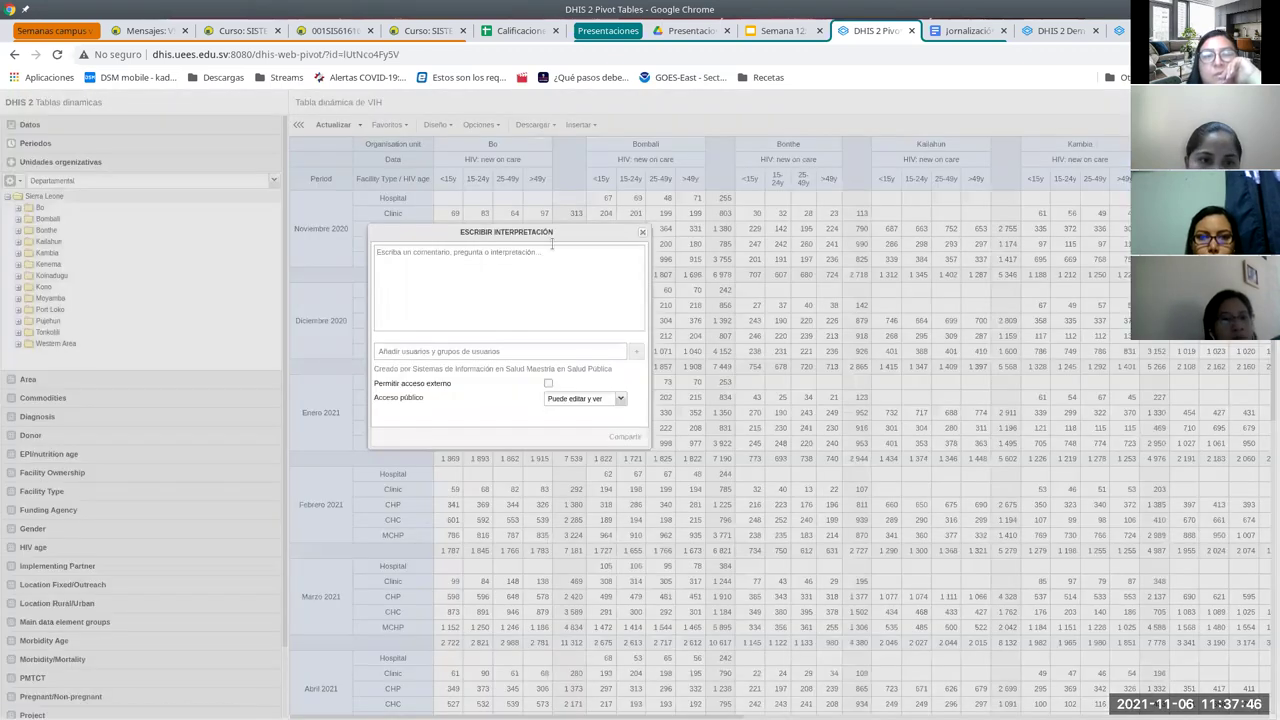
type("H")
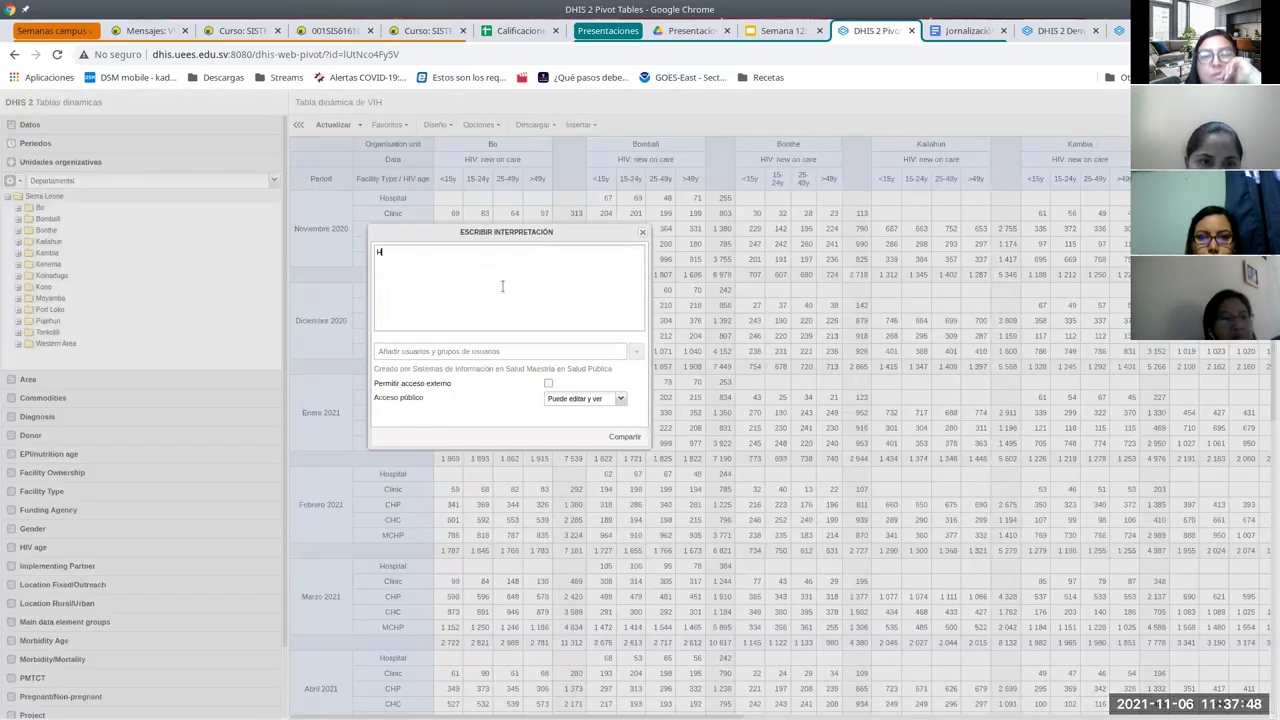
type("ola qué ")
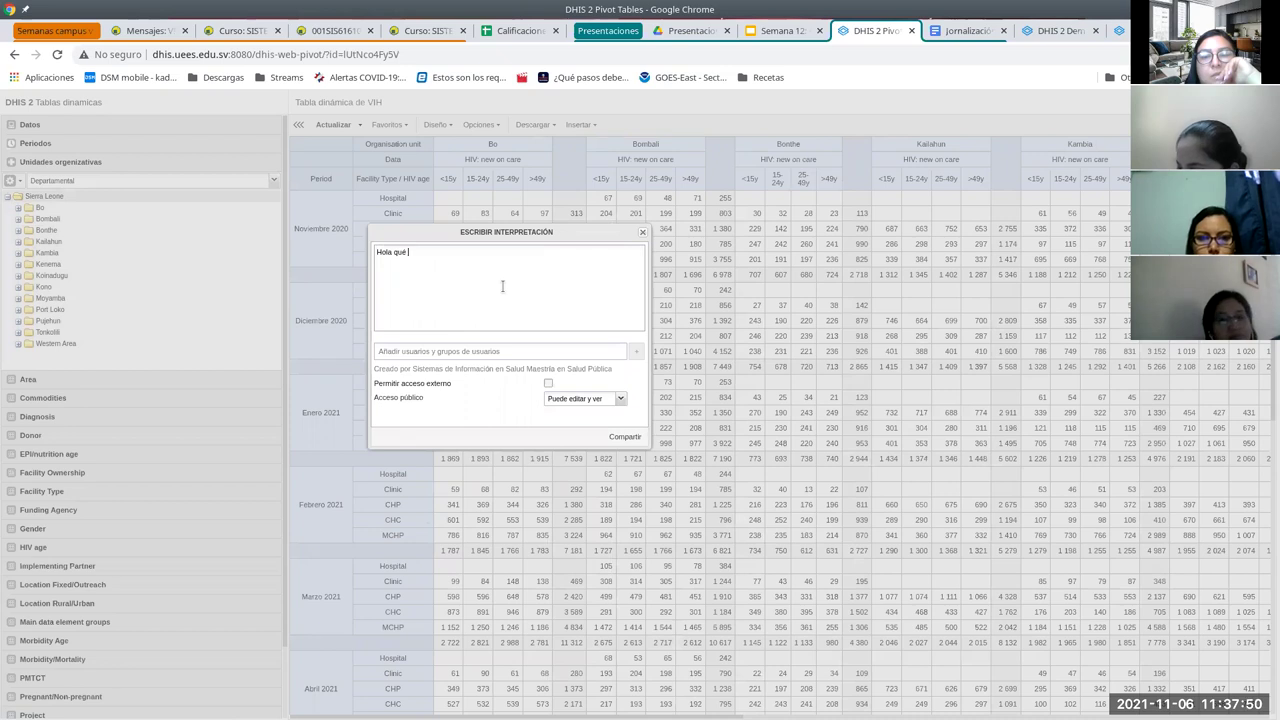
type("tal")
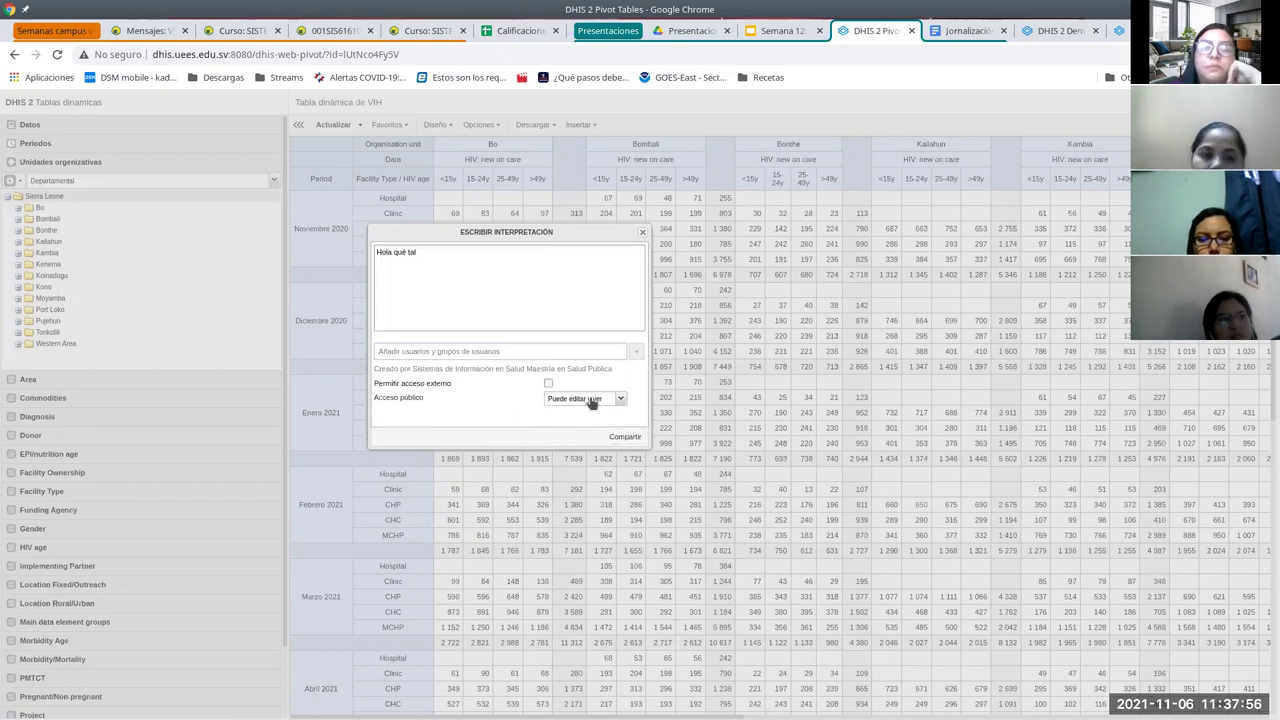
left_click(618, 353)
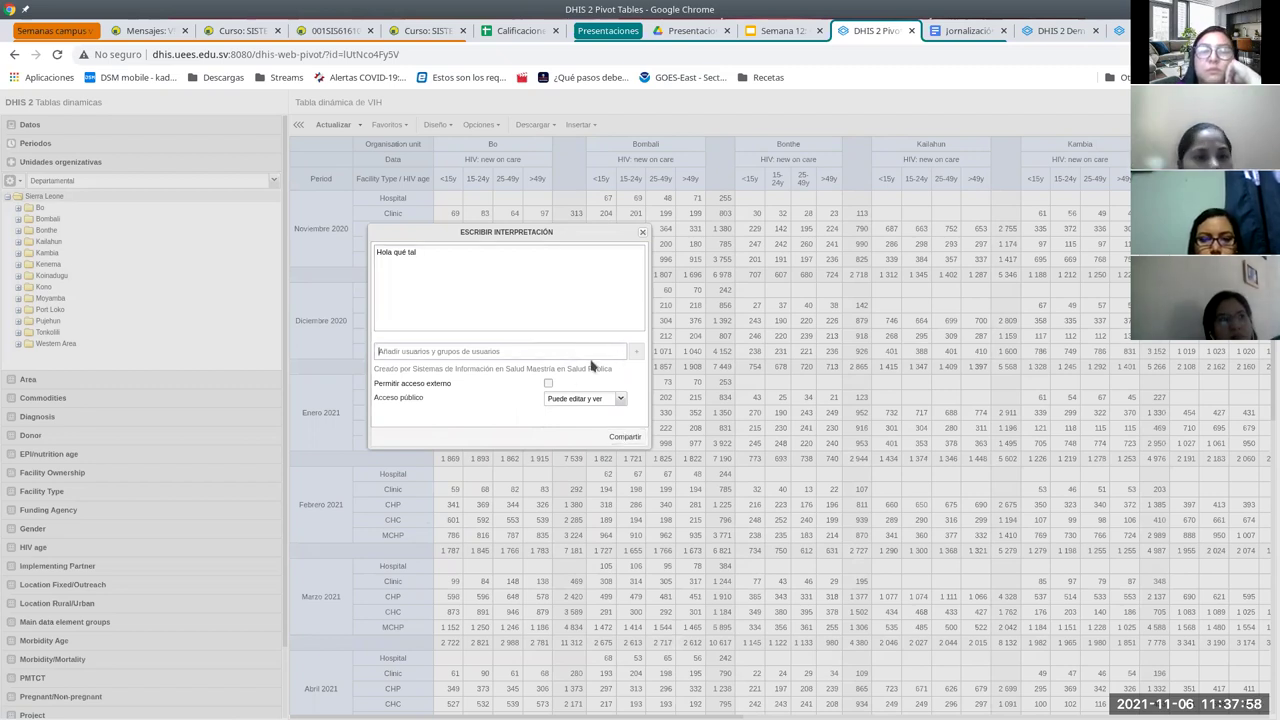
left_click(619, 435)
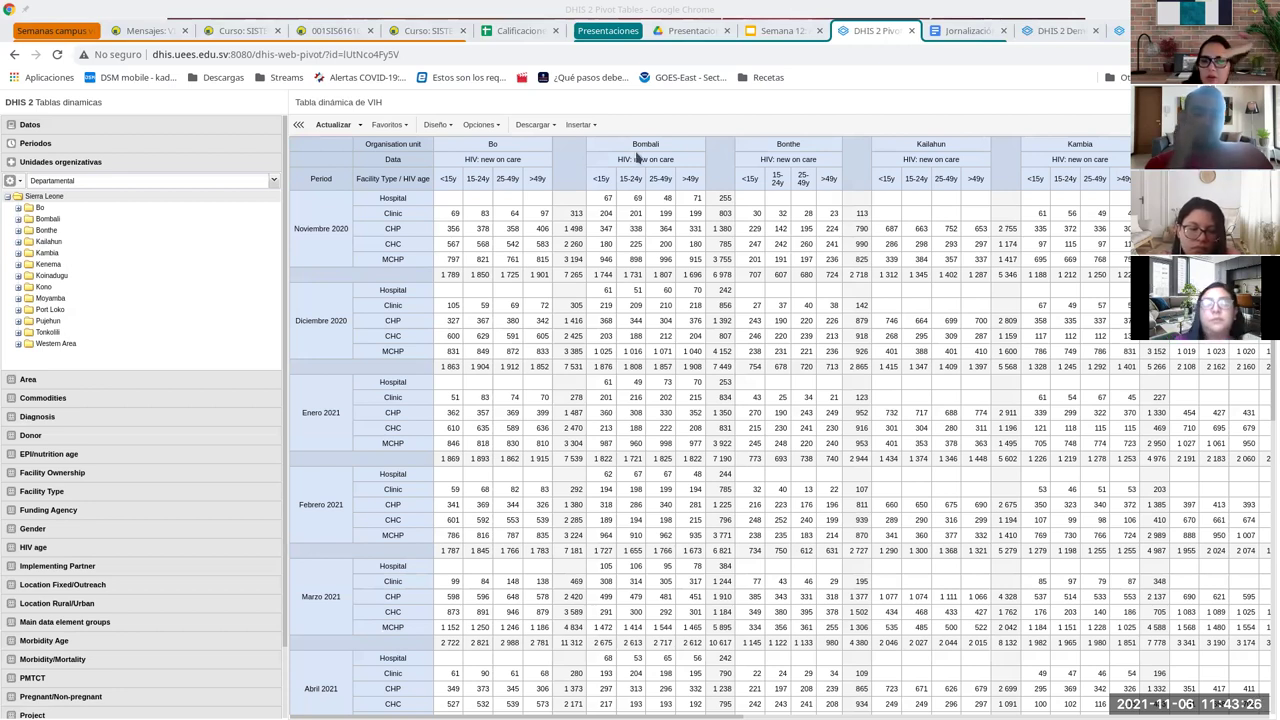
Start a new empty pivot table and list the data elements of the ANC group.
left_click(402, 126)
left_click(396, 146)
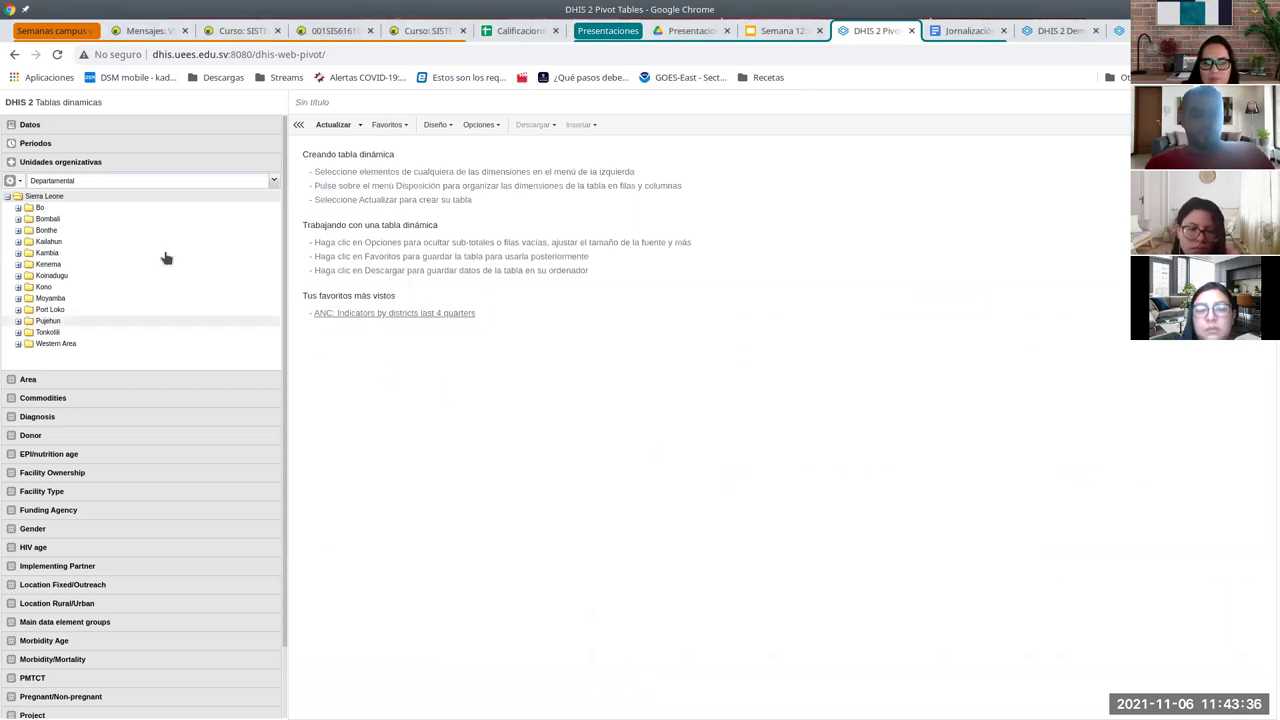
left_click(85, 127)
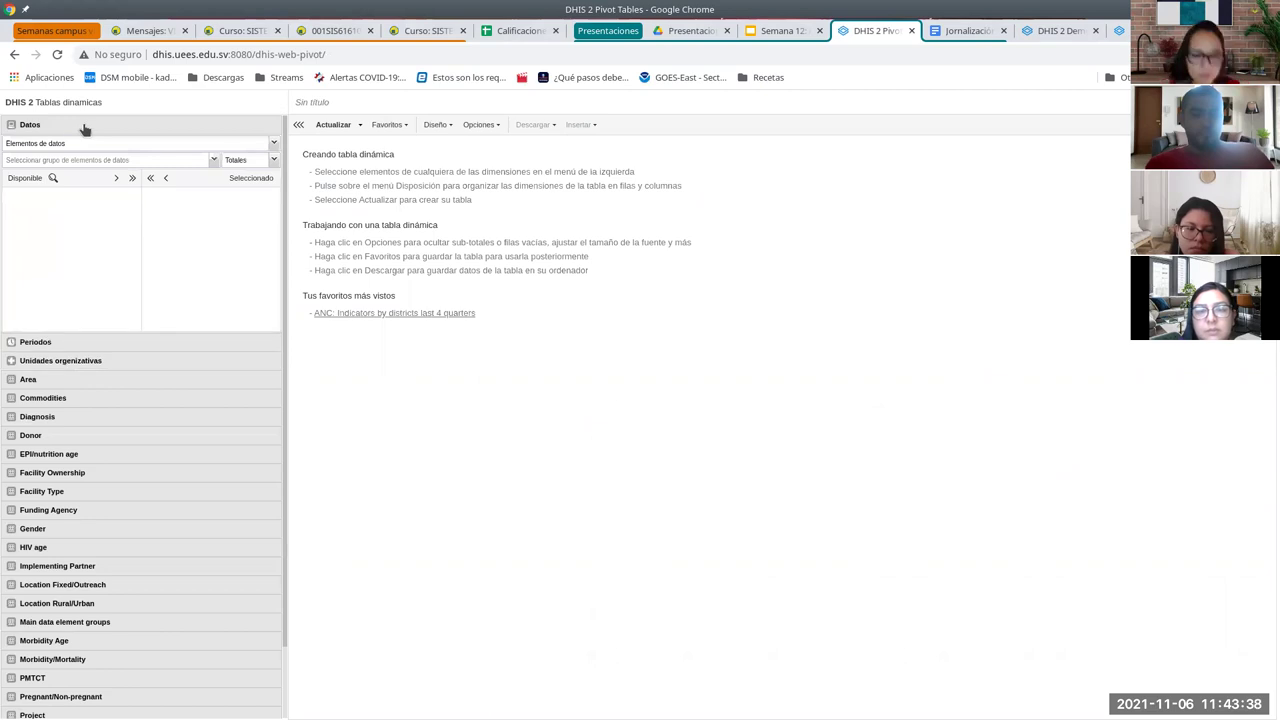
left_click(33, 163)
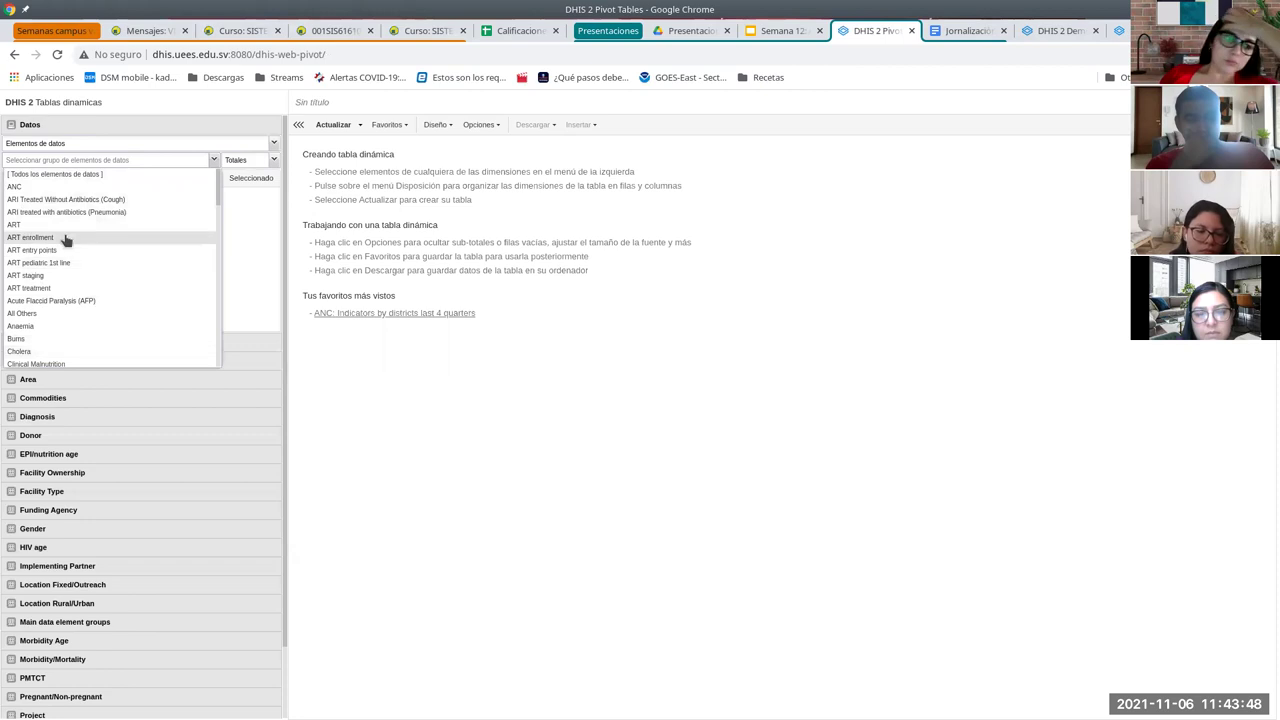
left_click(17, 188)
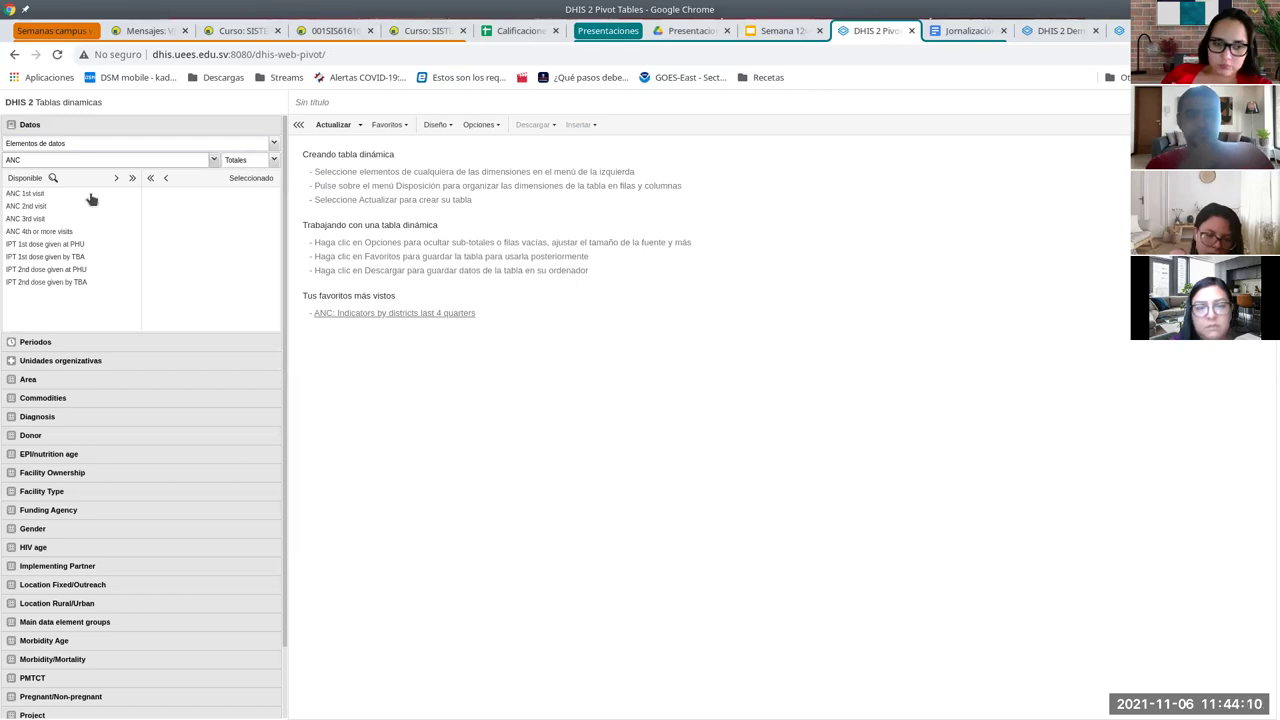
Switch the data type from data elements to indicators and list the indicators of the ANC group.
left_click(85, 146)
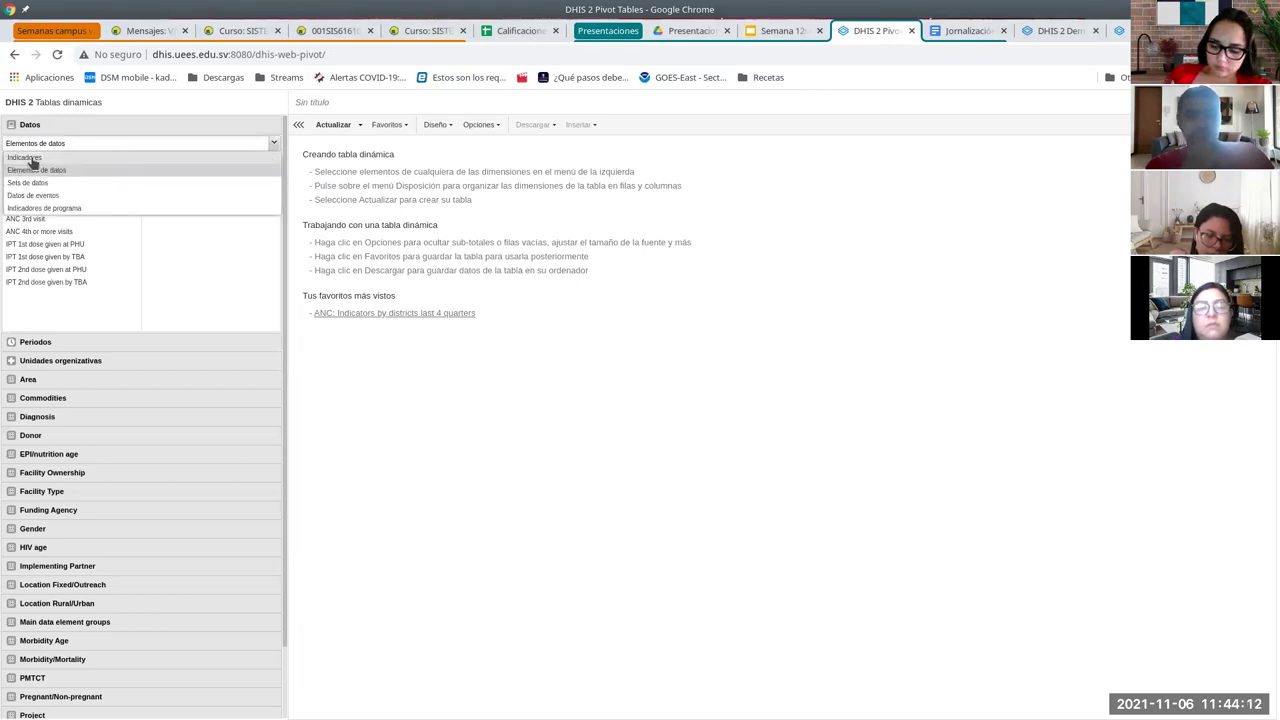
left_click(32, 160)
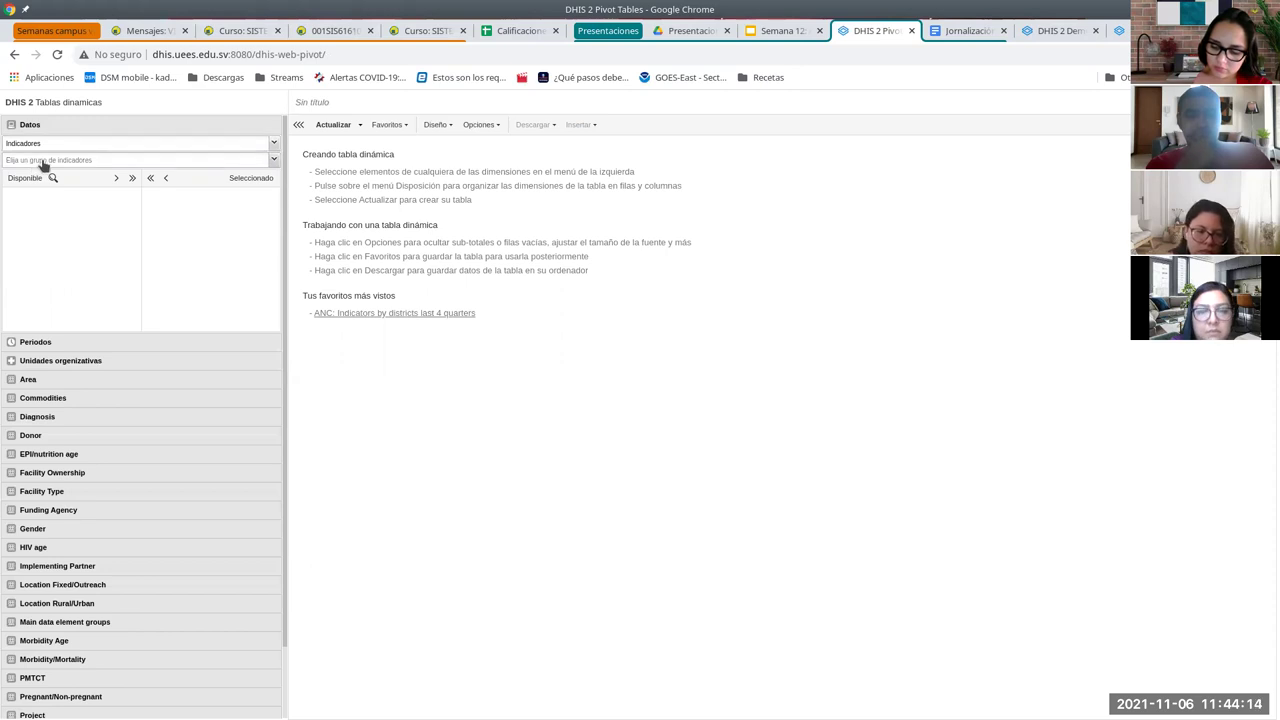
left_click(35, 161)
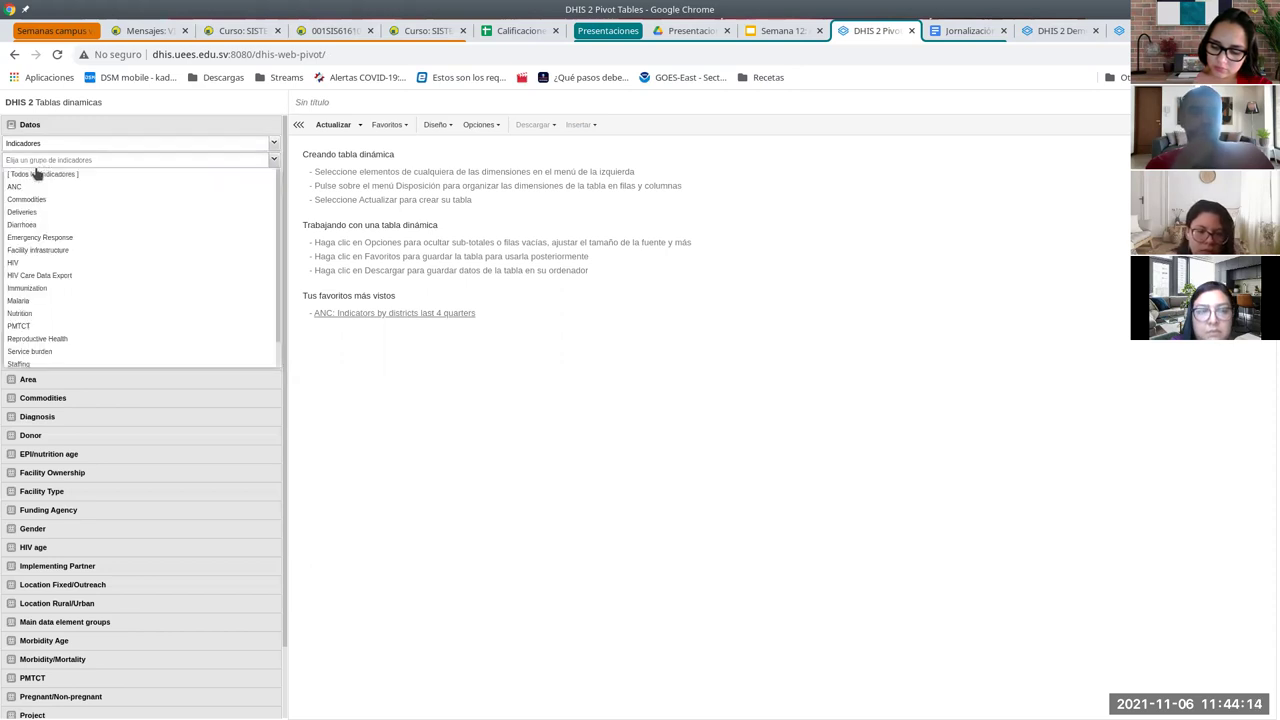
left_click(15, 187)
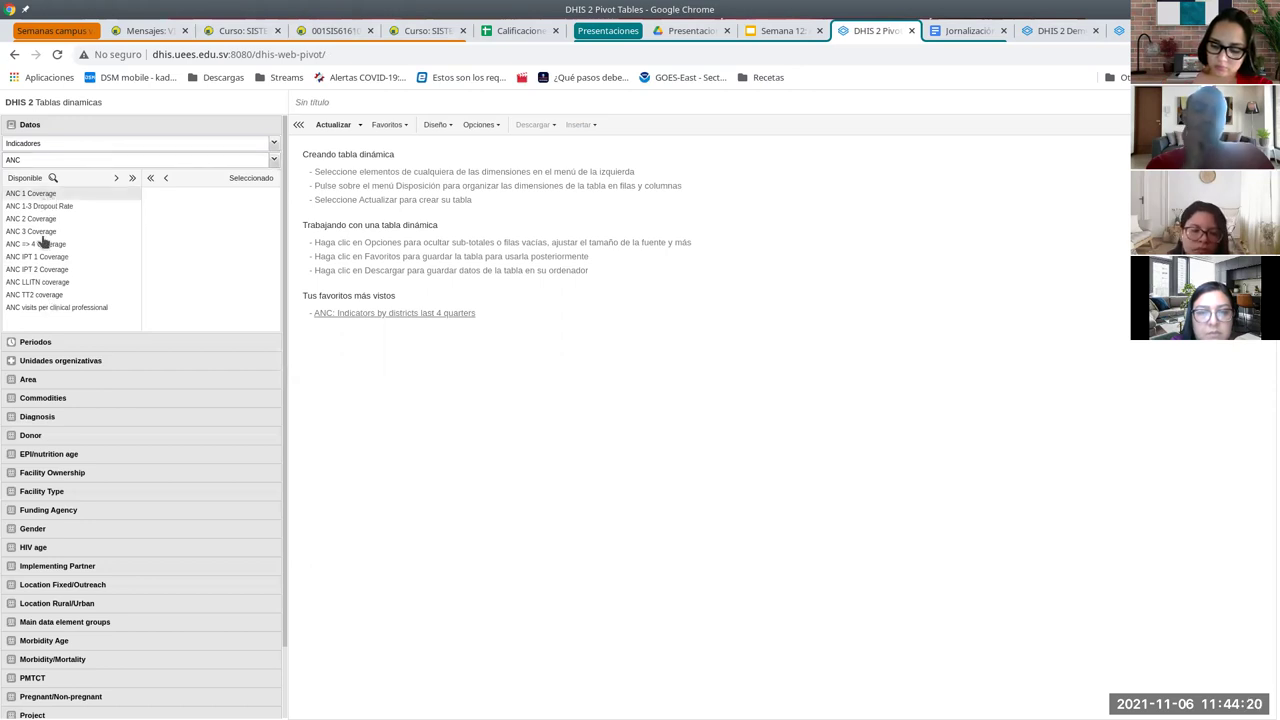
Add the indicators ANC 1 Coverage and ANC IPT 1 Coverage to the selected data.
left_click(40, 232)
left_click(33, 195)
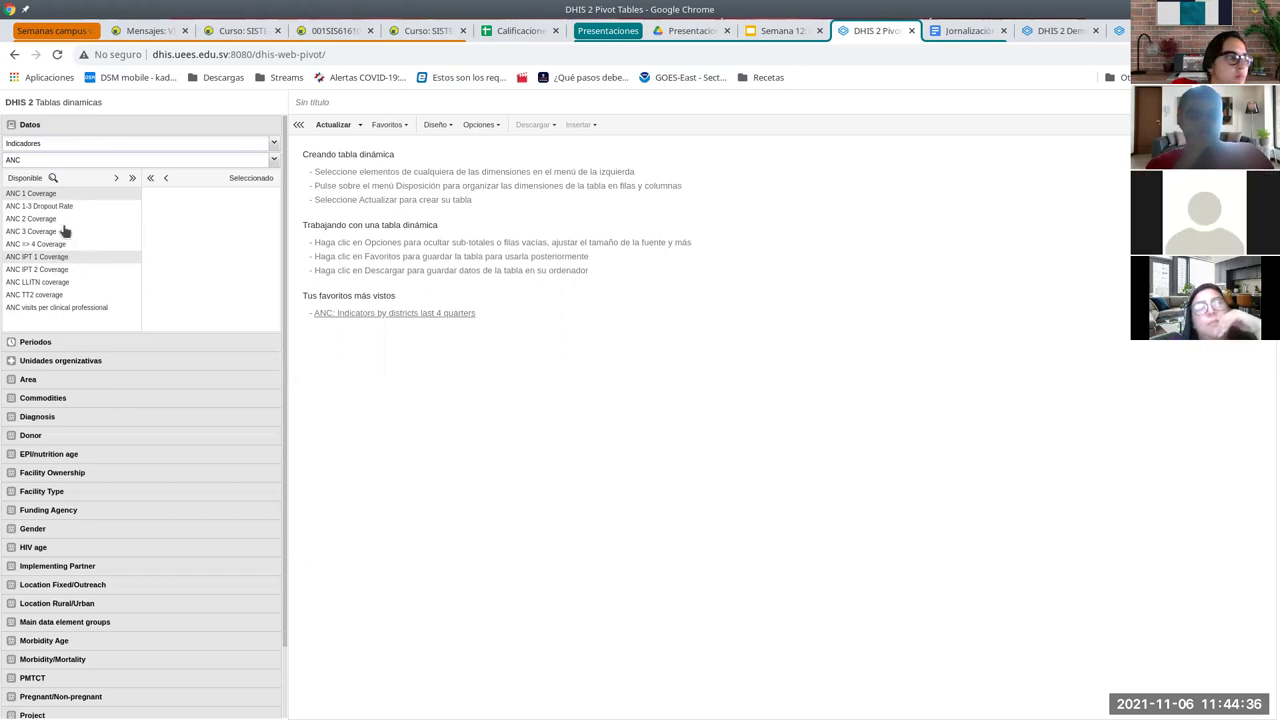
left_click(40, 194)
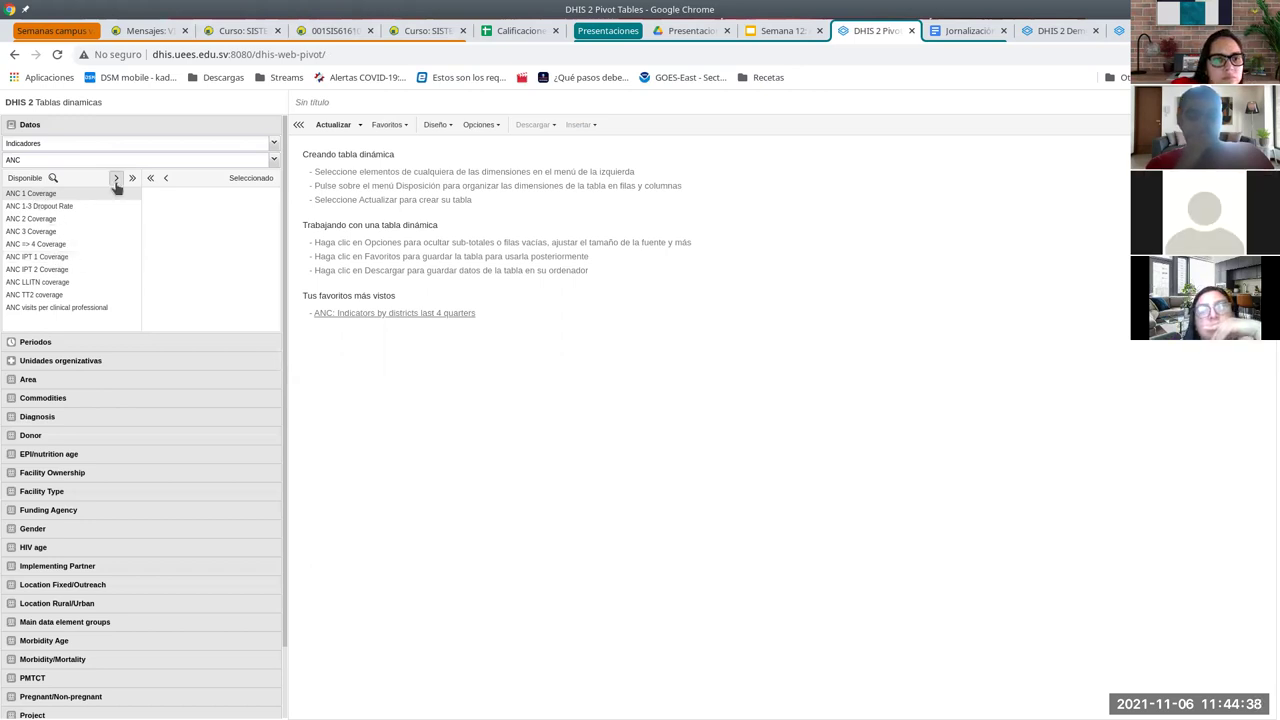
left_click(116, 177)
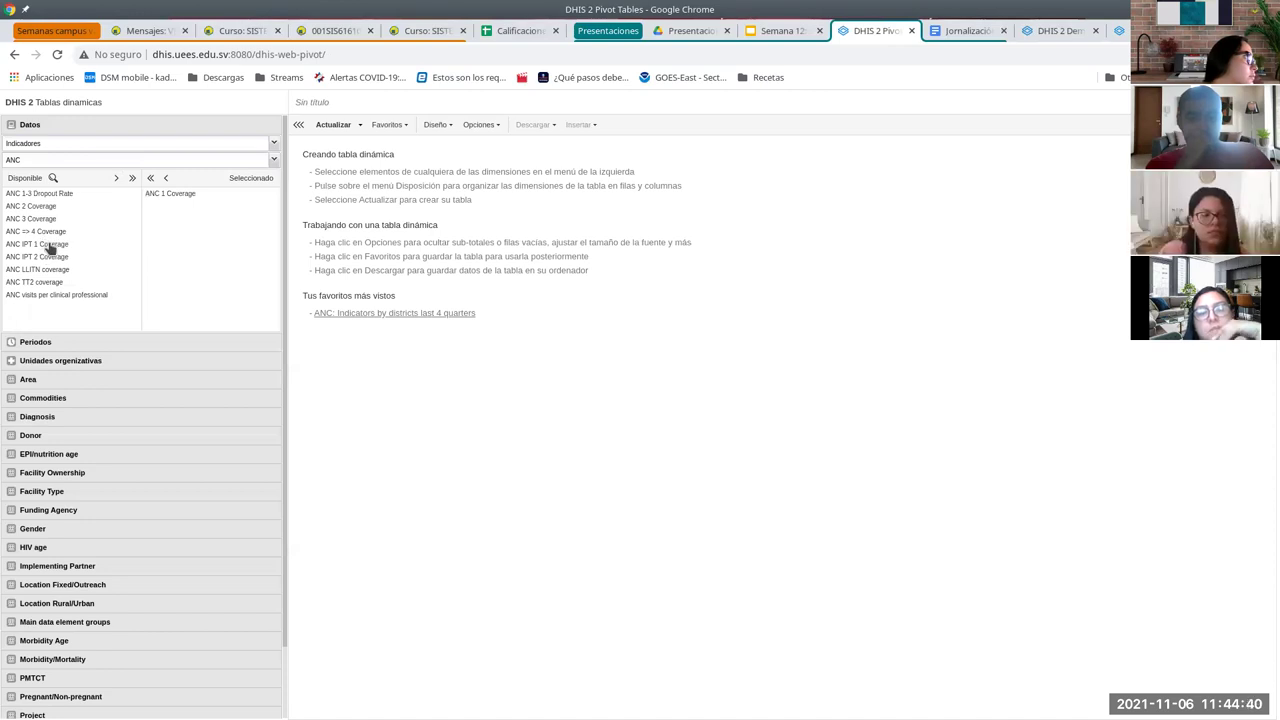
left_click(46, 244)
left_click(116, 177)
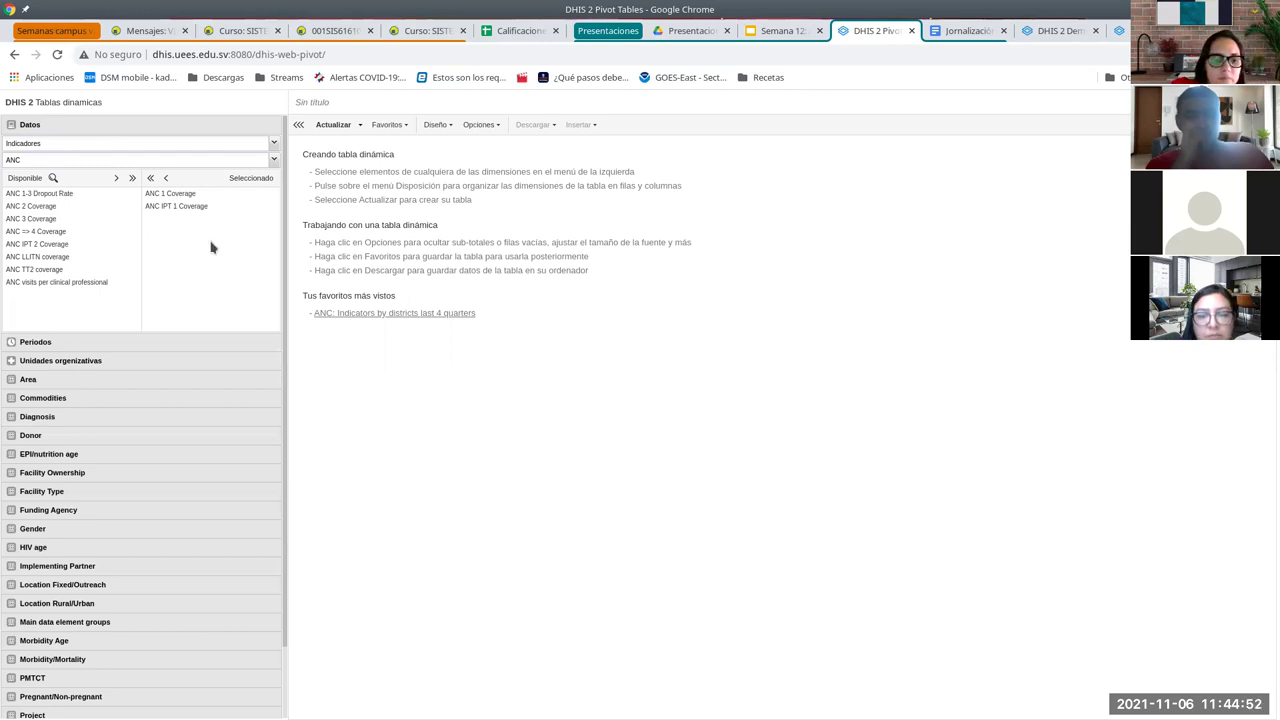
Set the table's relative period to "Últimas 52 semanas" only, and look over the available fixed period types.
left_click(58, 344)
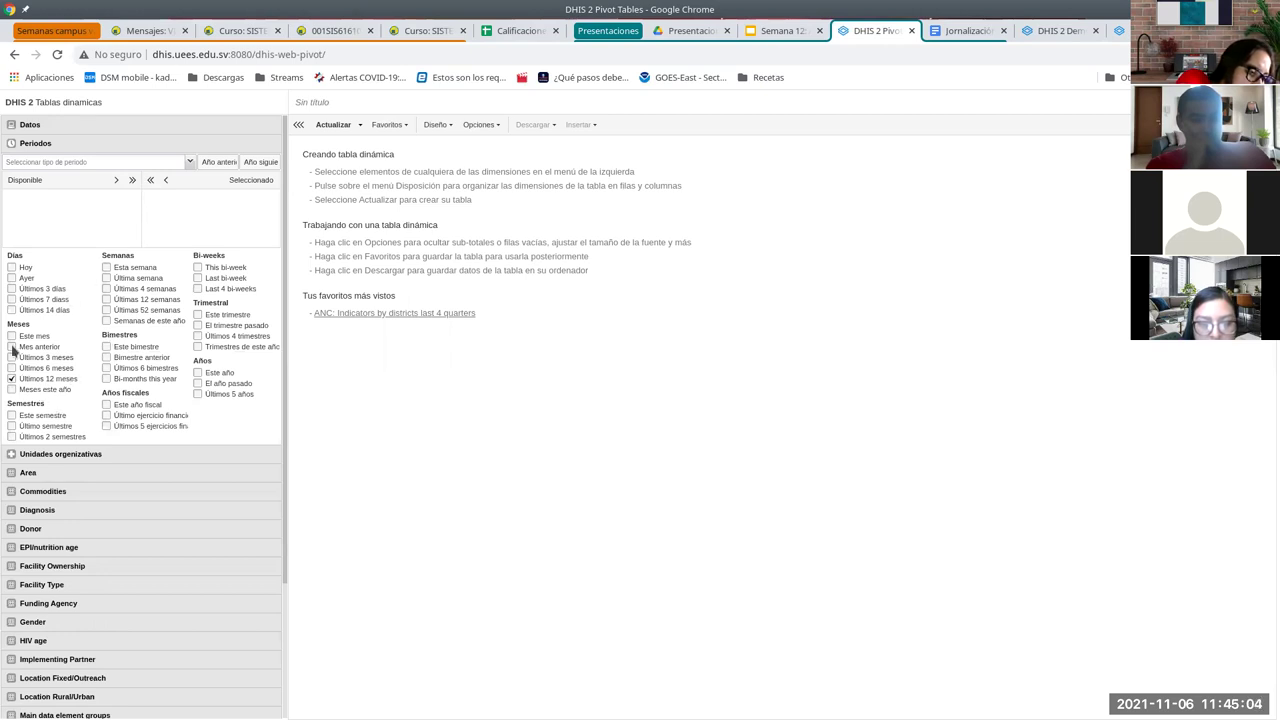
left_click(106, 310)
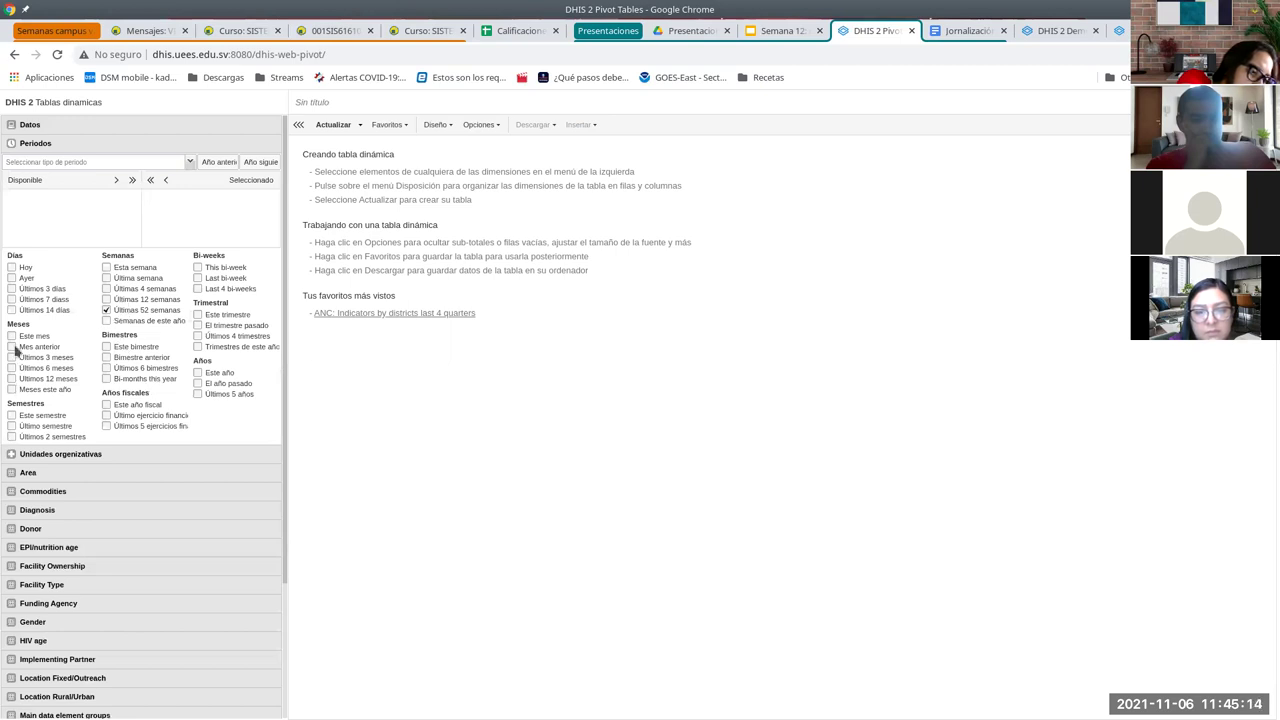
left_click(189, 162)
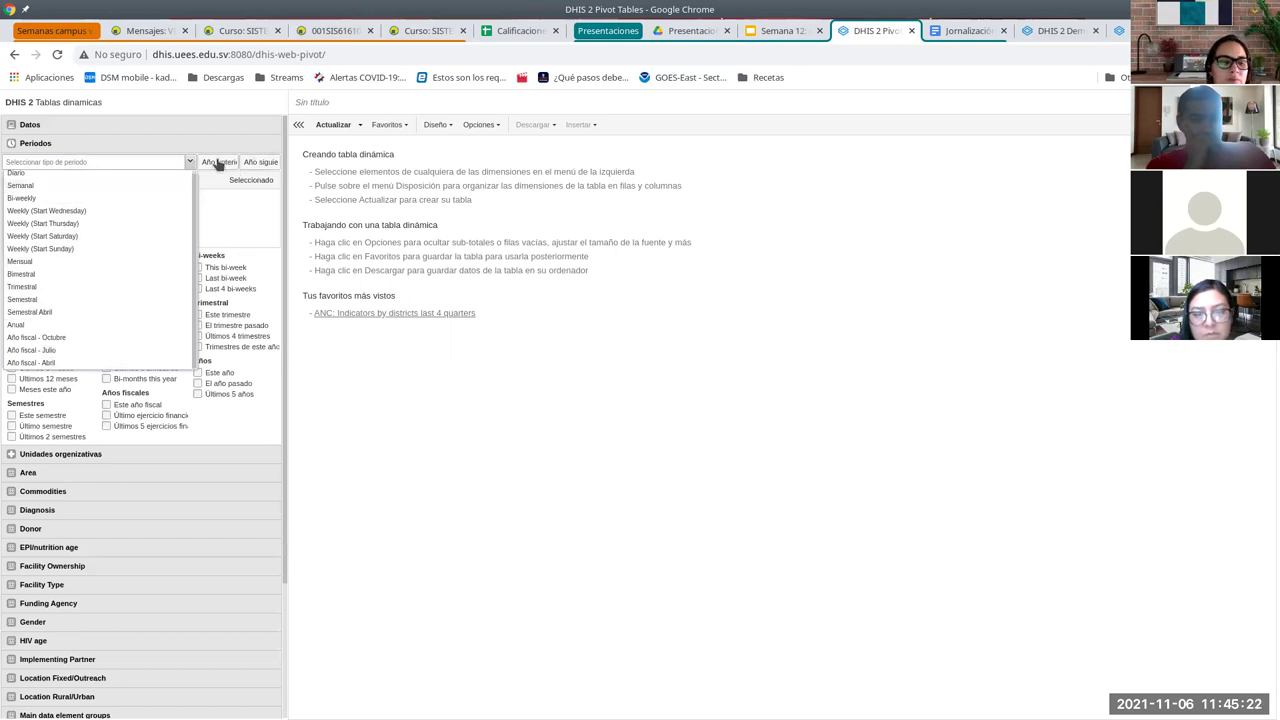
left_click(248, 211)
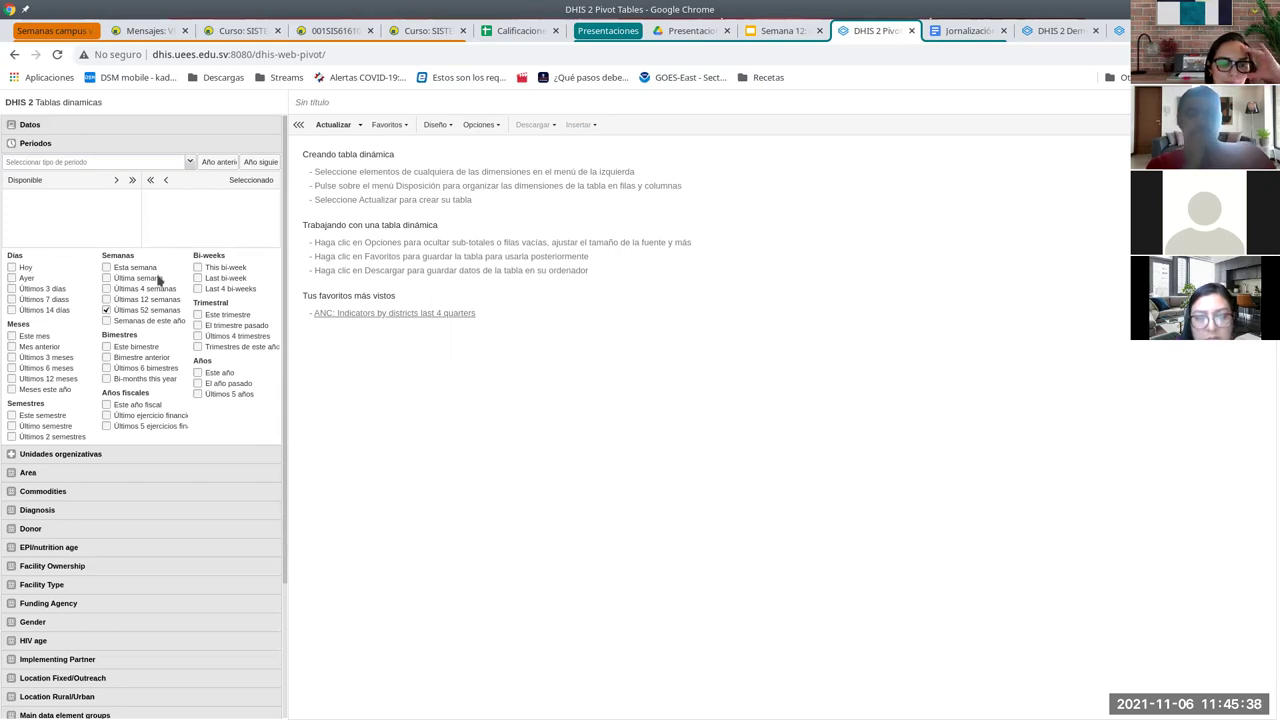
Set the organisation unit level to Municipal only, removing the Departamental level.
left_click(55, 455)
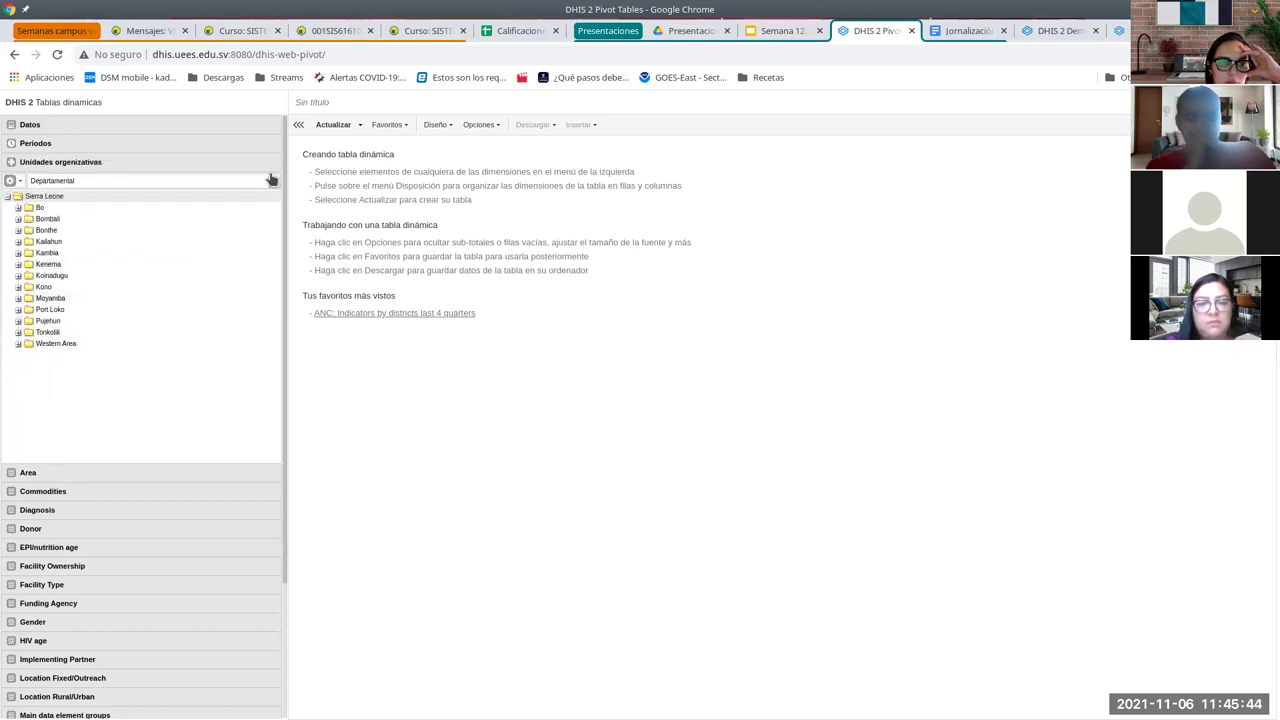
left_click(114, 181)
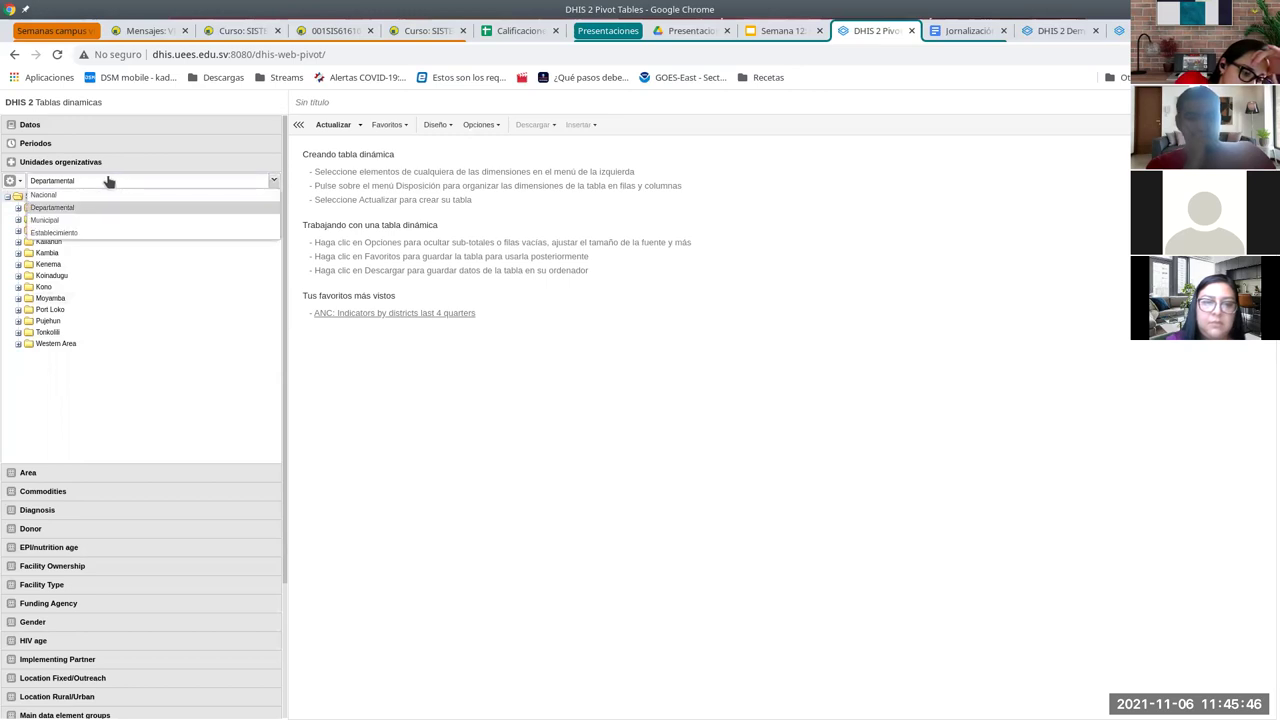
left_click(52, 222)
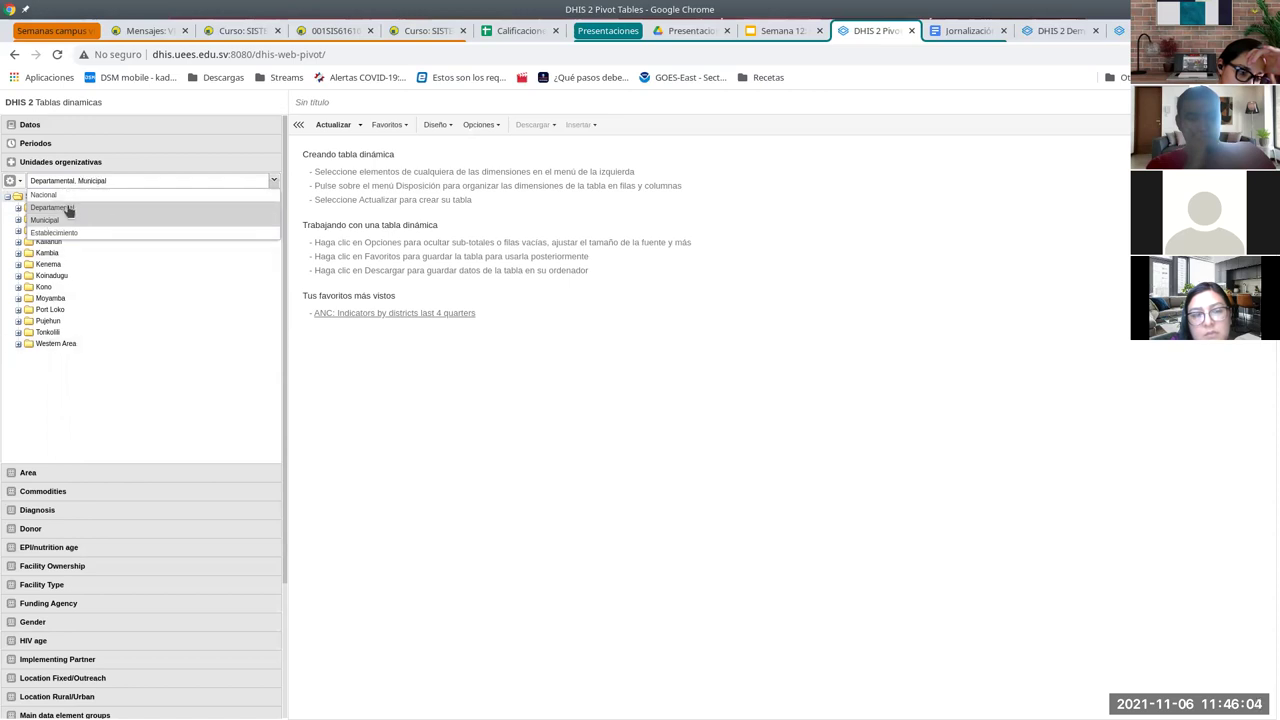
left_click(69, 209)
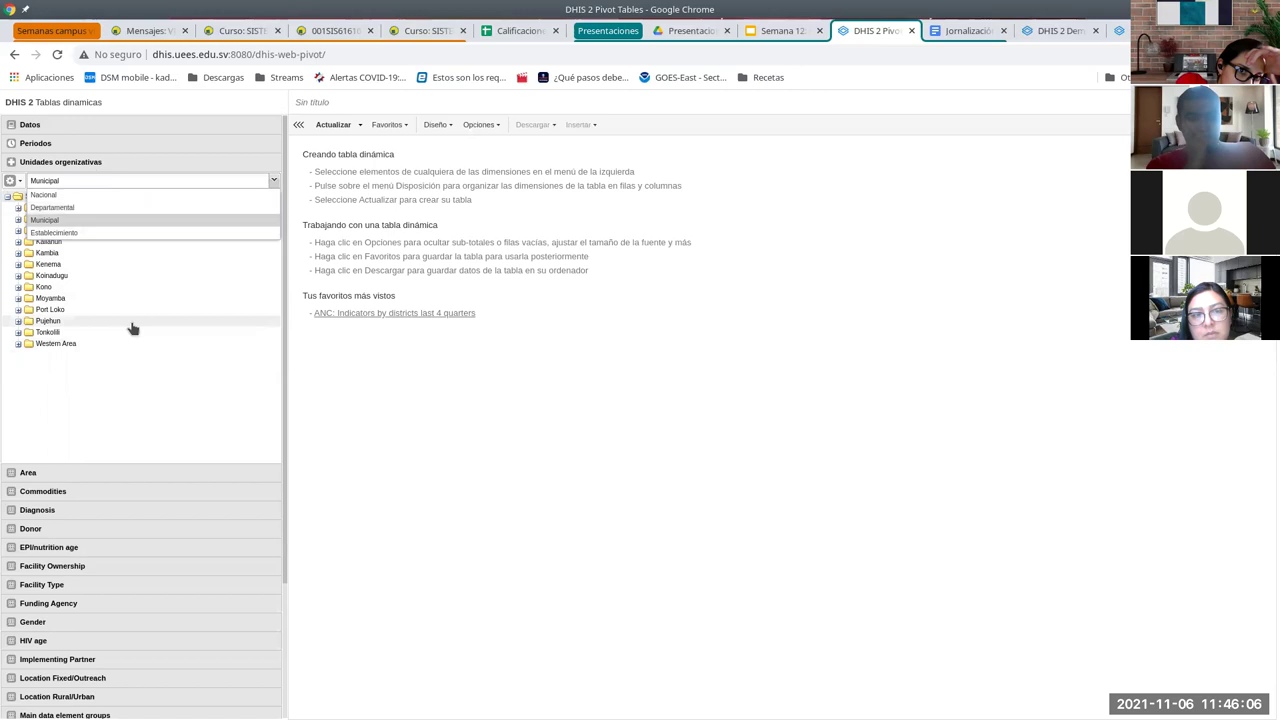
left_click(133, 221)
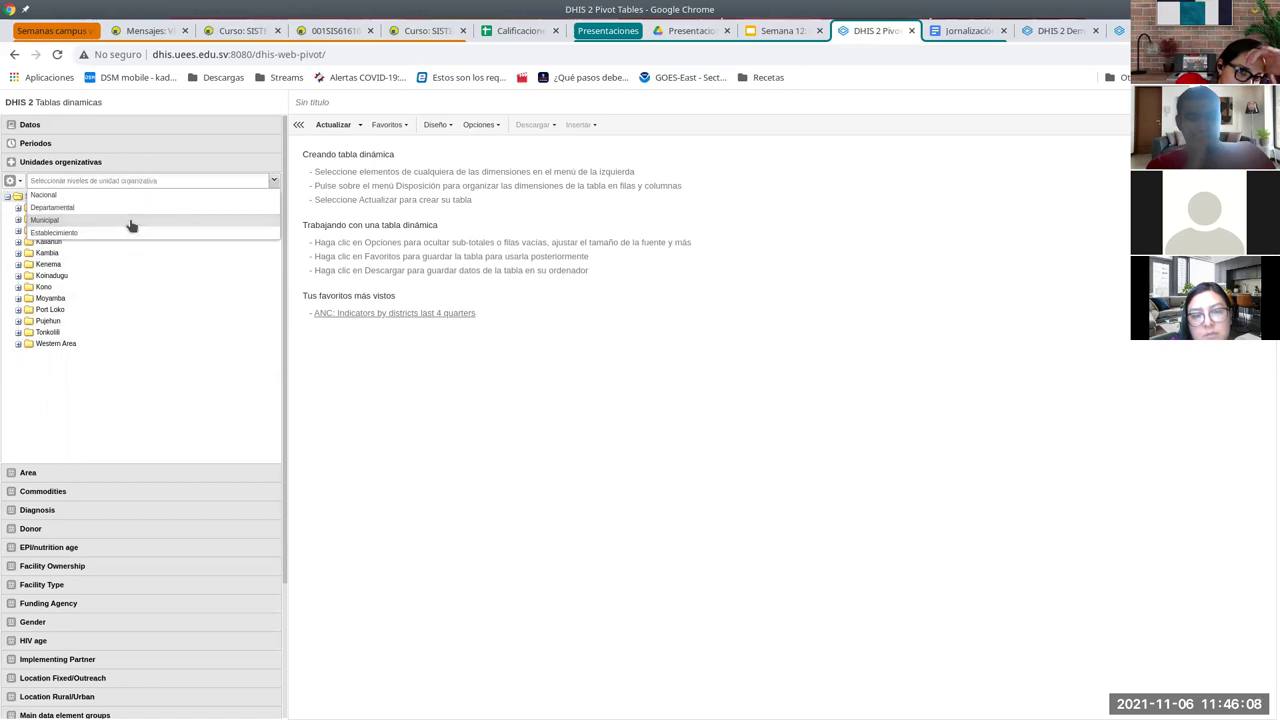
left_click(104, 222)
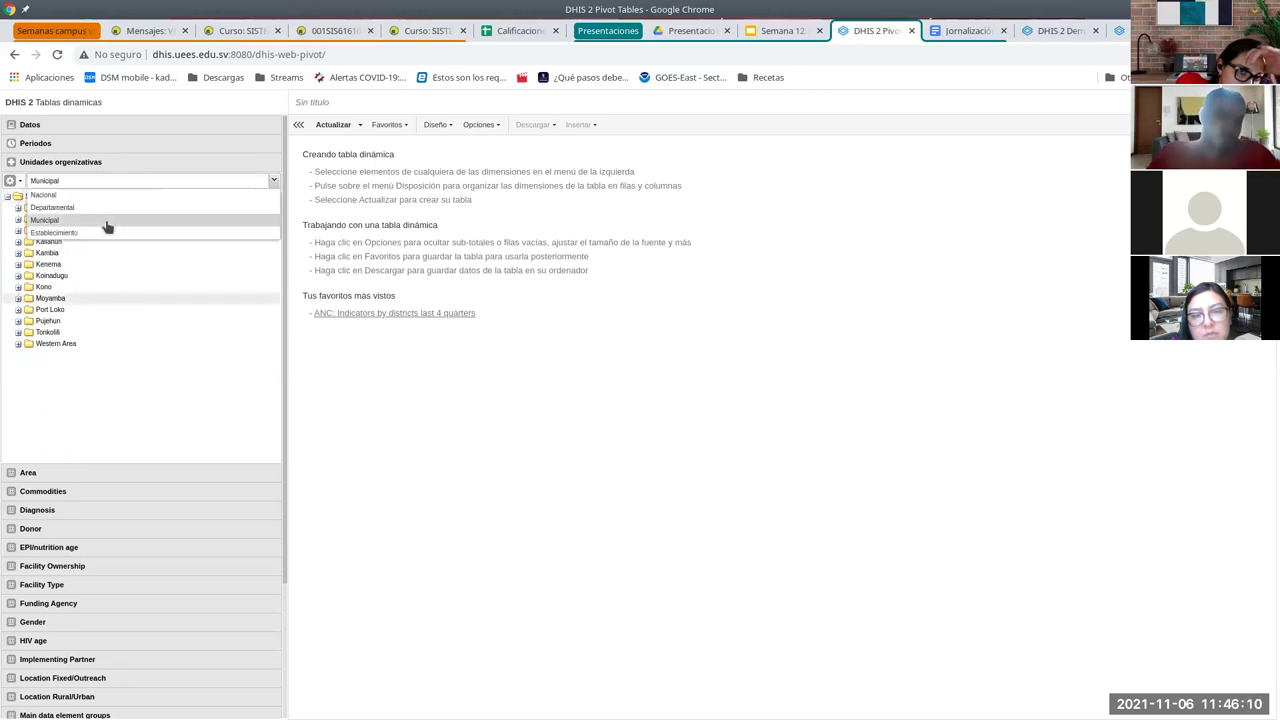
Expand Tonkolili in the organisation unit tree and select it as the table's unit, keeping selection by levels.
double_click(30, 333)
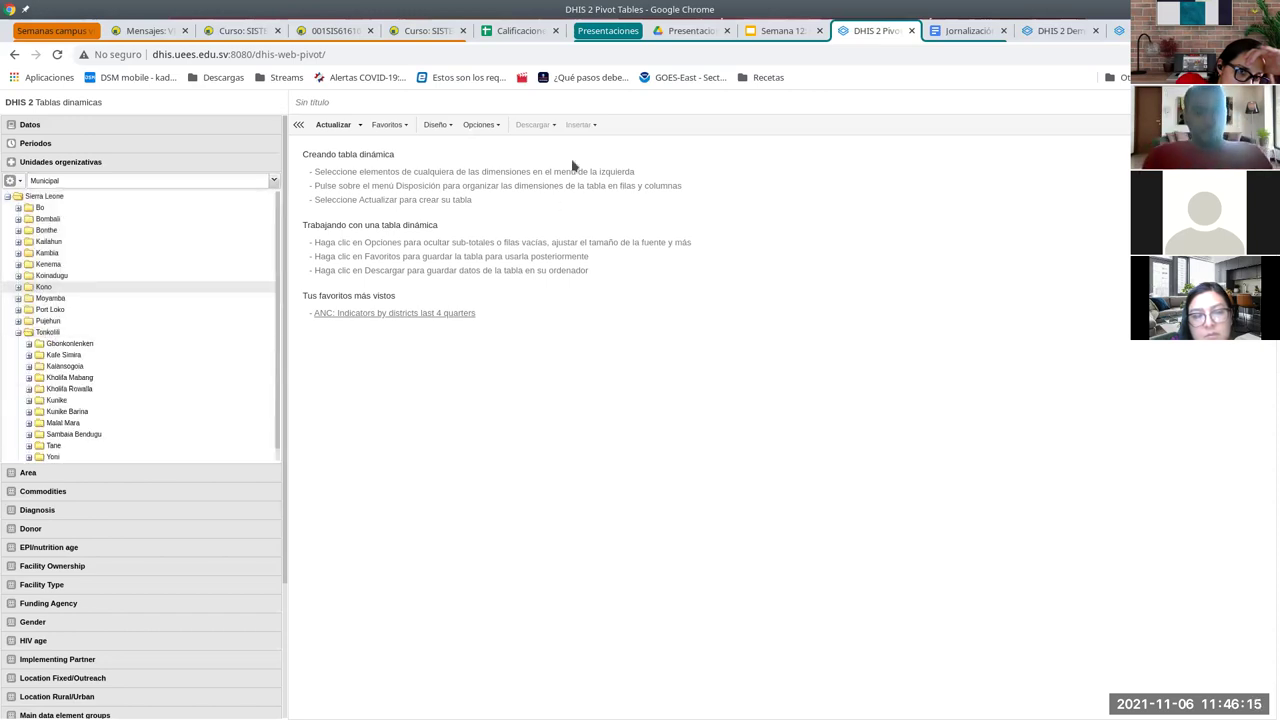
left_click(91, 334)
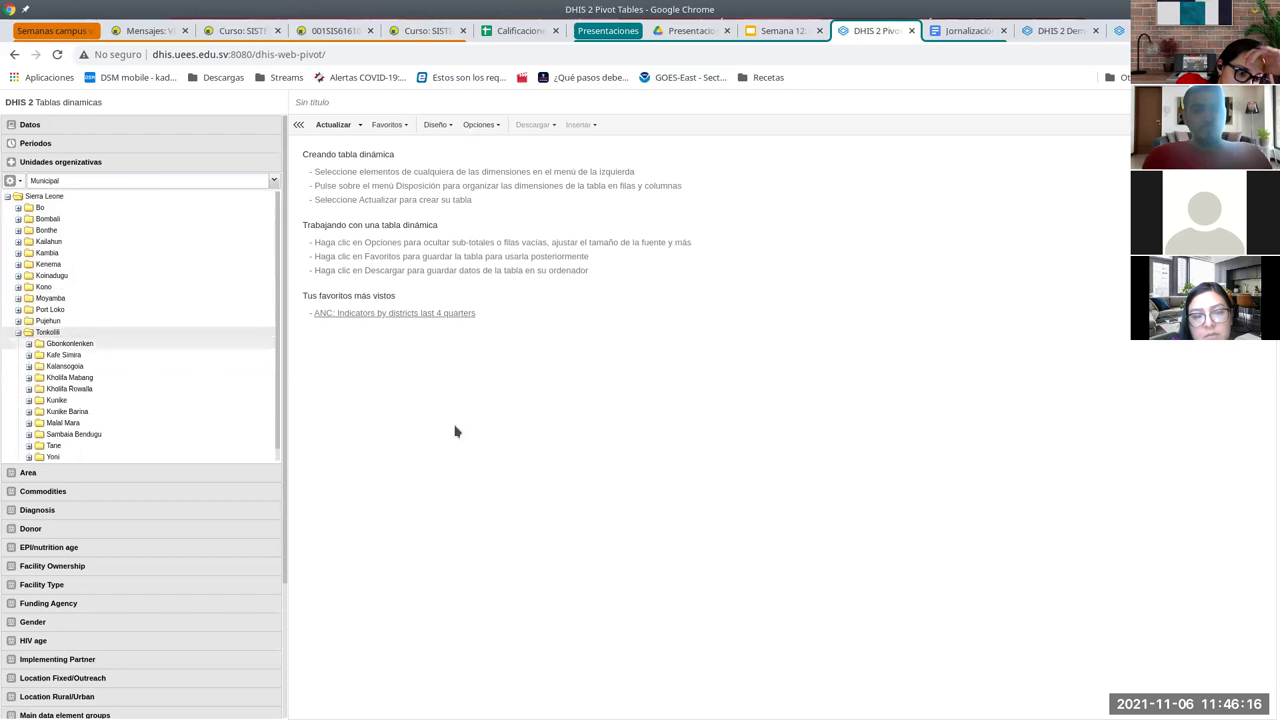
left_click(10, 180)
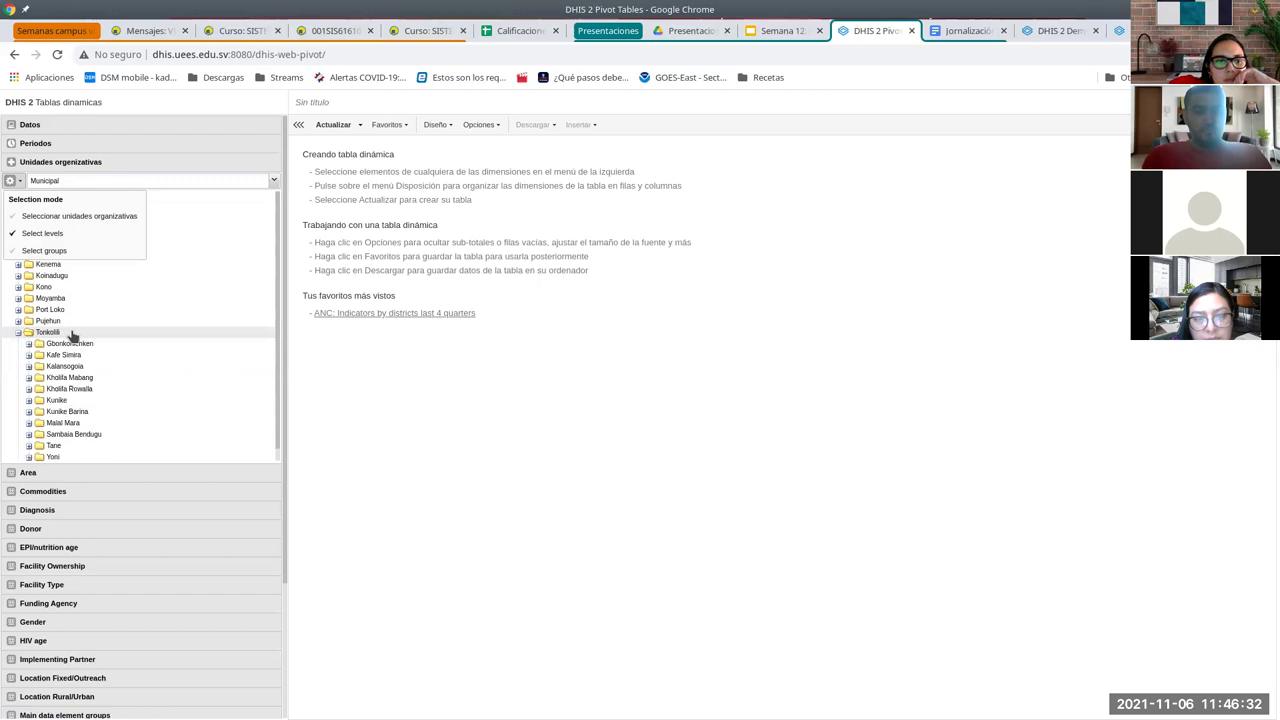
left_click(280, 257)
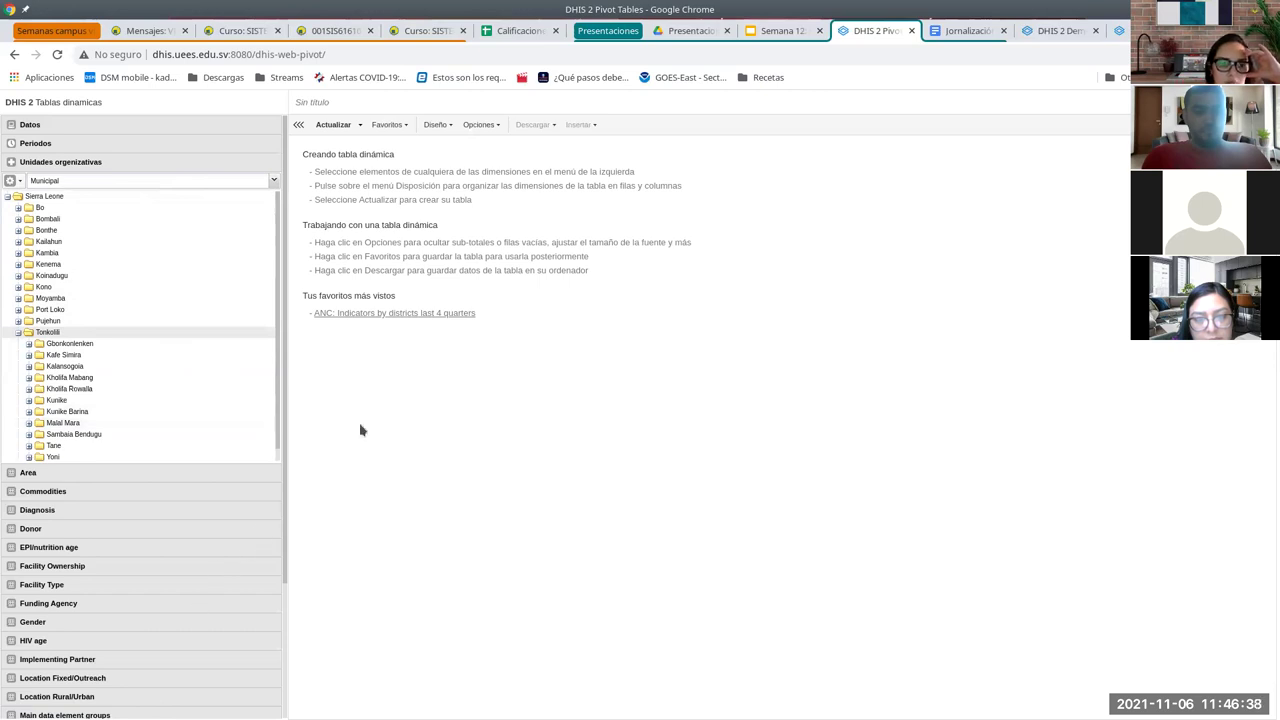
Generate the pivot table for the selected data and look through its weekly rows.
left_click(333, 125)
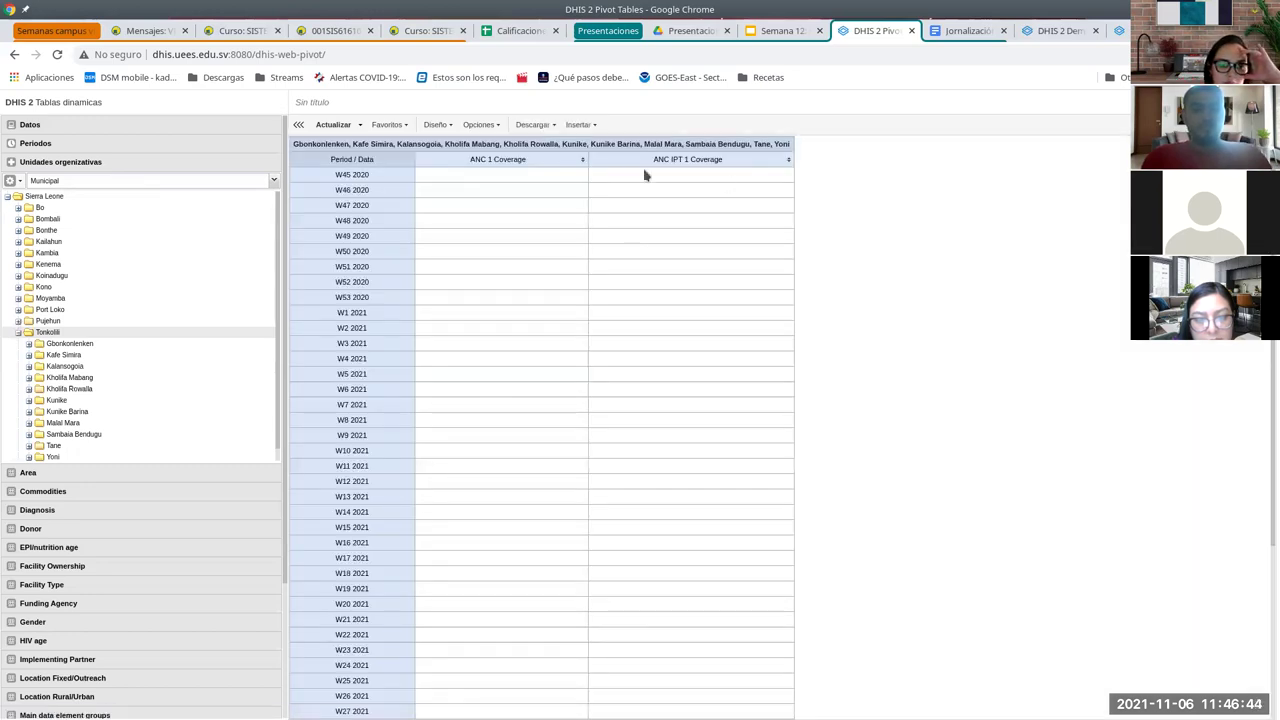
scroll(420, 300, "down", 3)
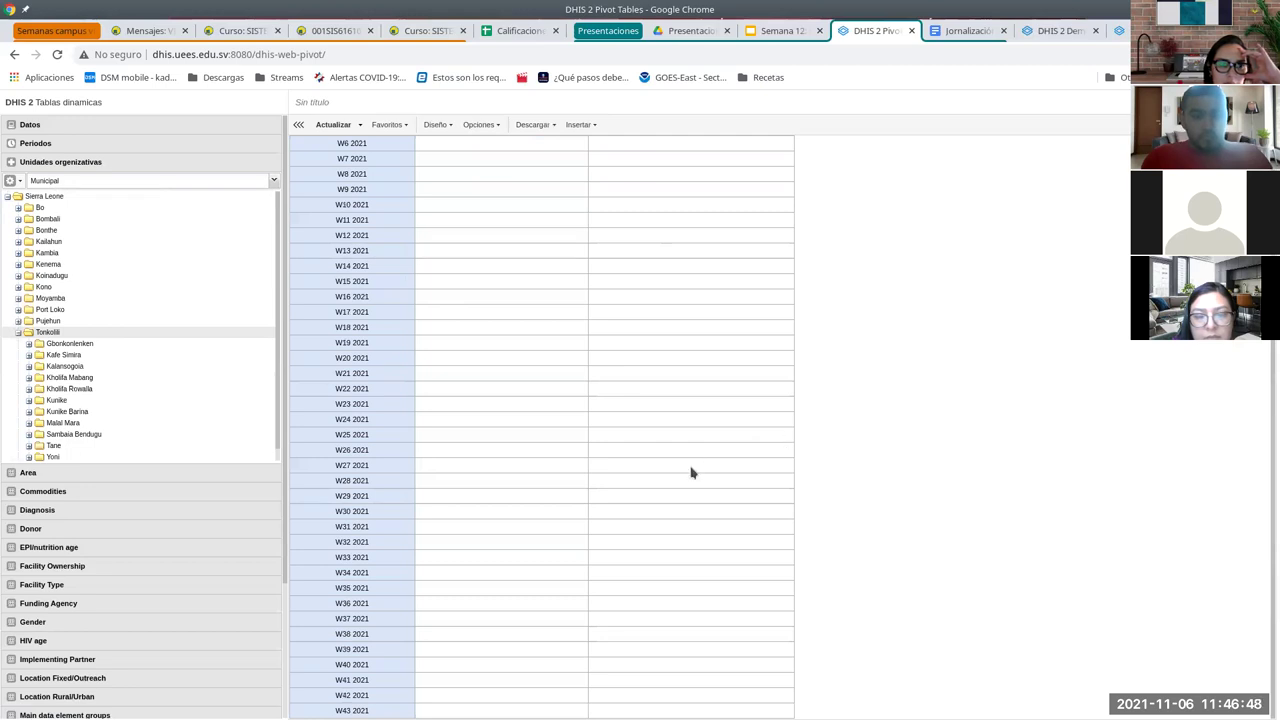
scroll(674, 470, "up", 3)
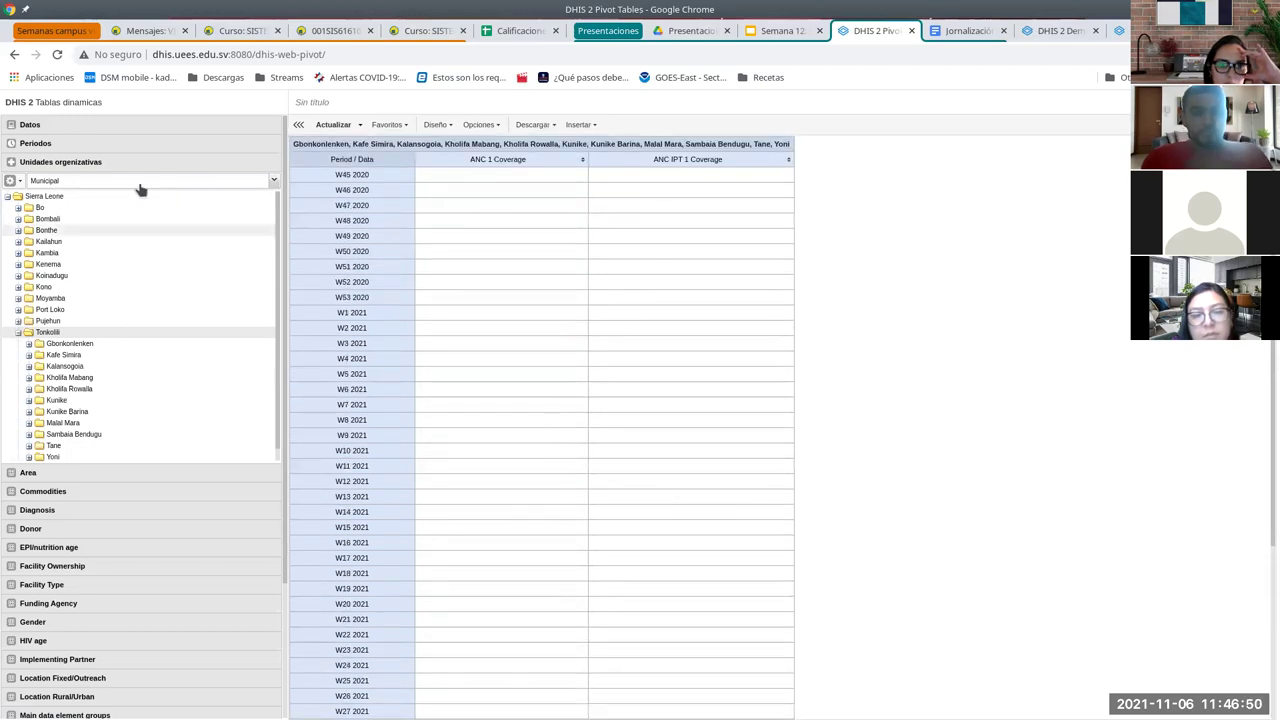
Replace the period "Últimas 52 semanas" with "Últimos 12 meses" and update the pivot table.
left_click(120, 143)
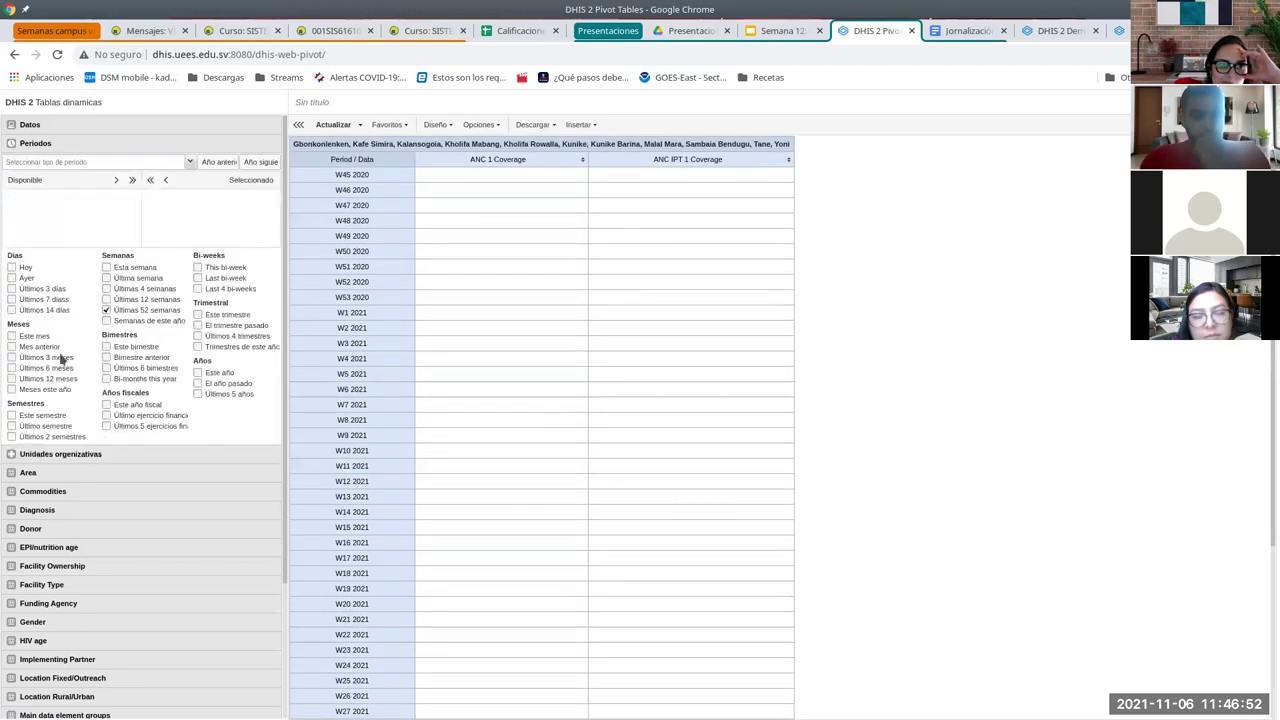
left_click(12, 379)
left_click(107, 311)
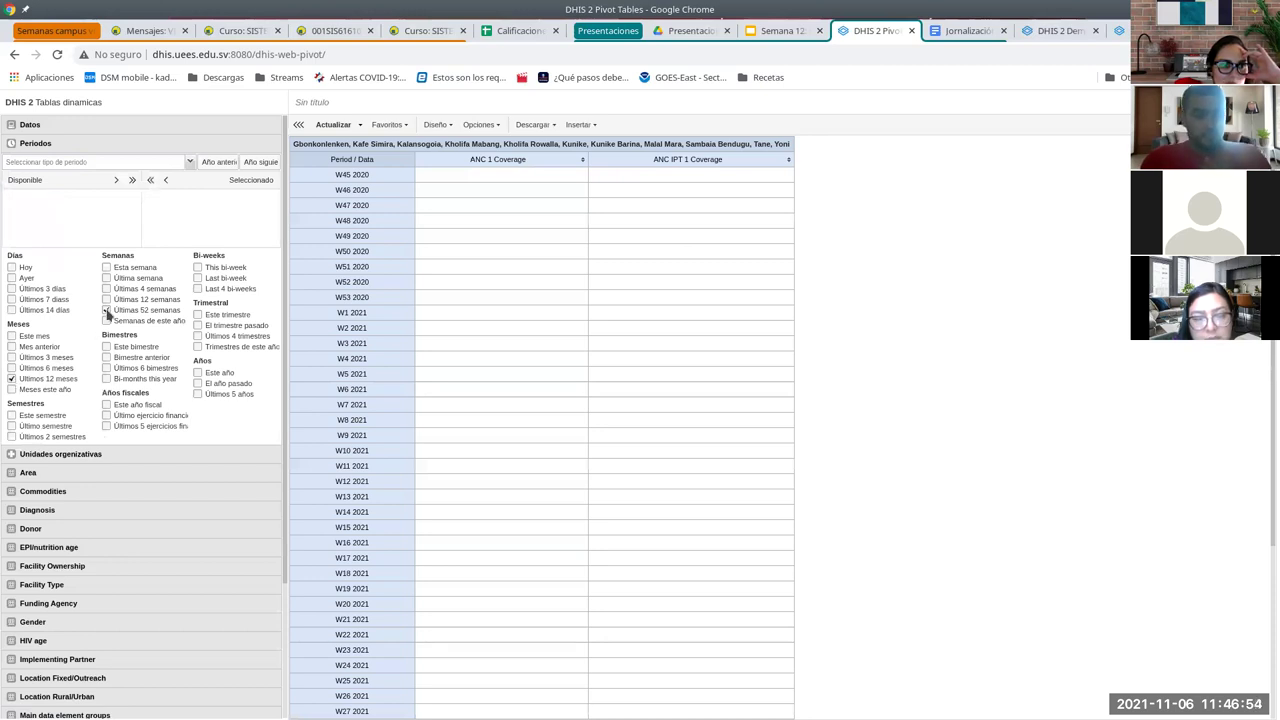
scroll(113, 178, "down", 2)
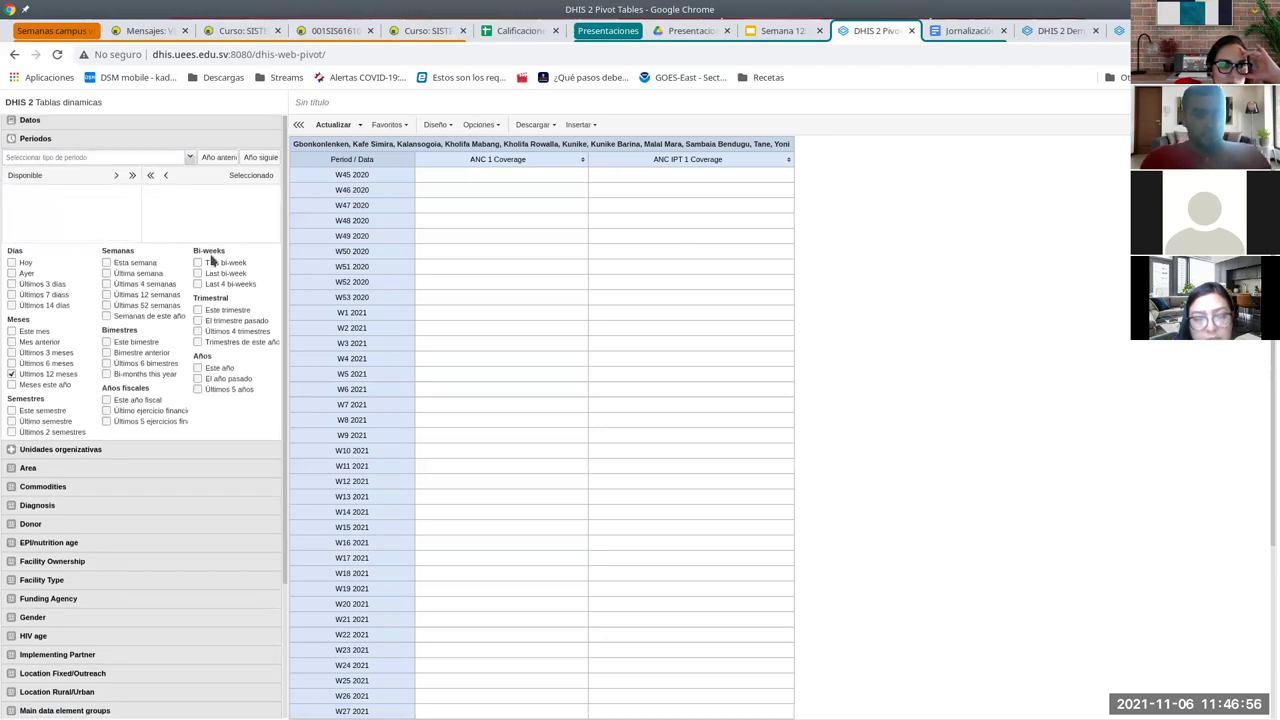
left_click(330, 124)
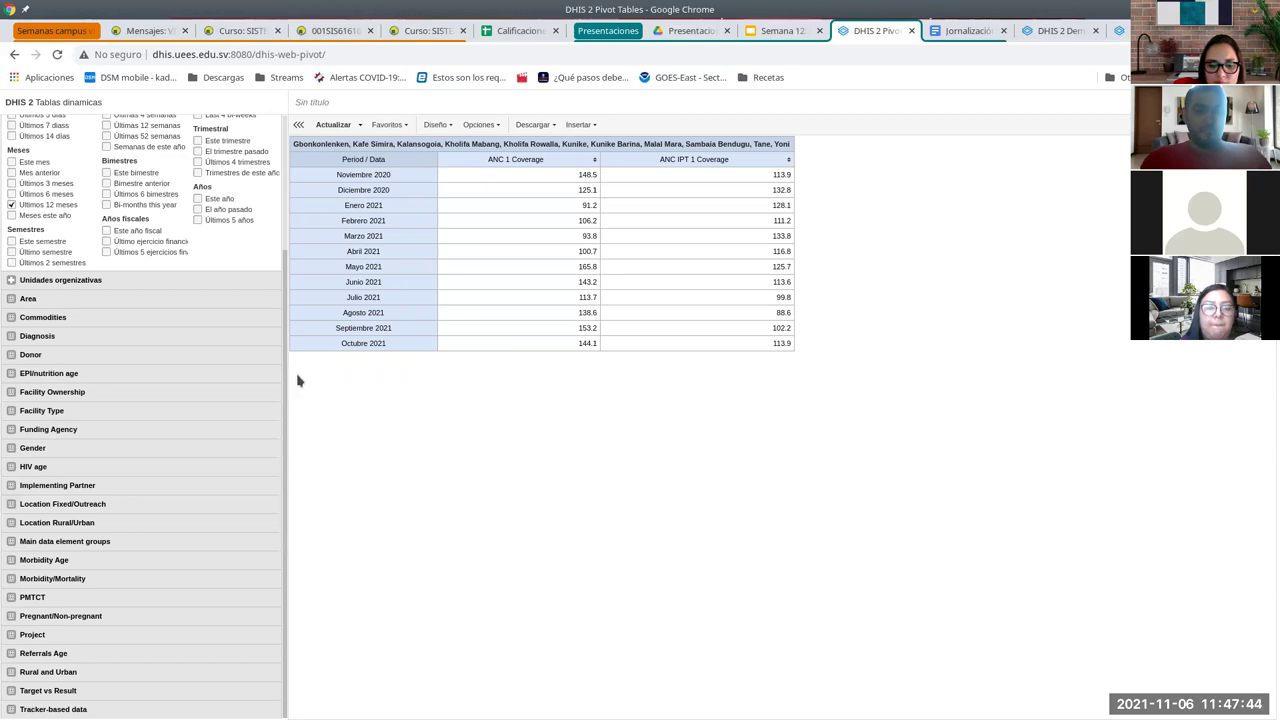
scroll(285, 340, "up", 2)
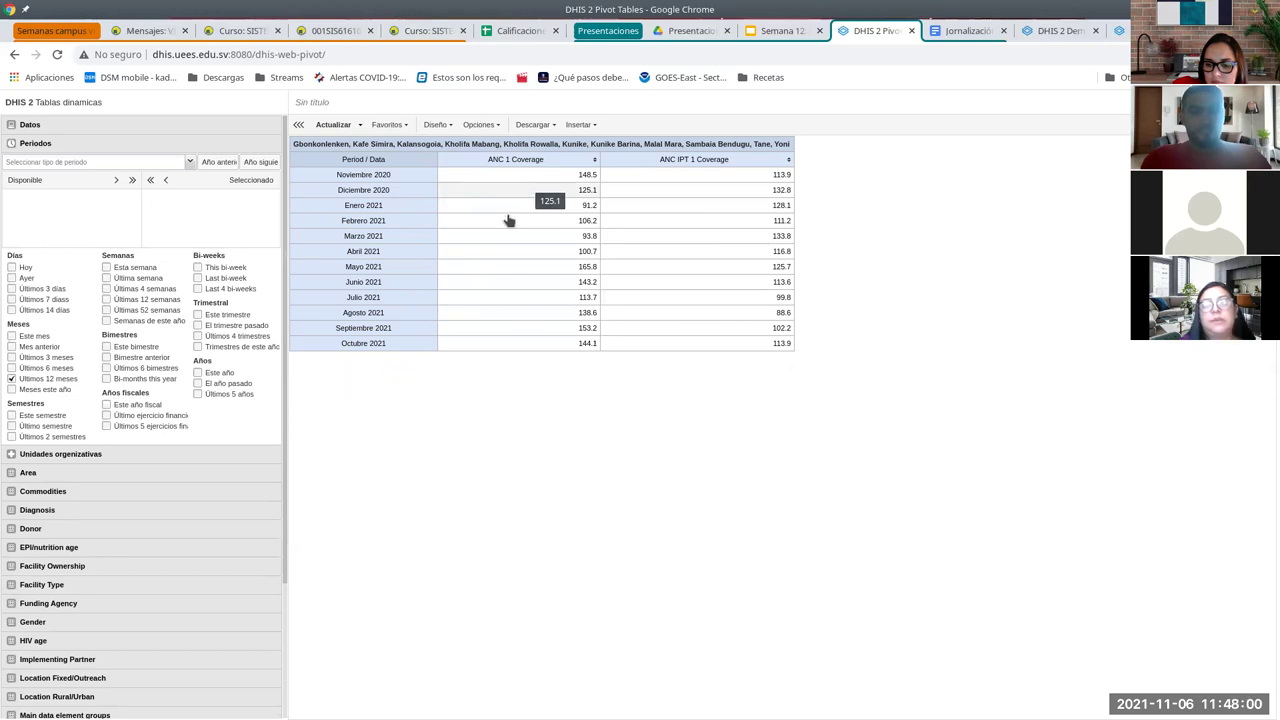
left_click(438, 126)
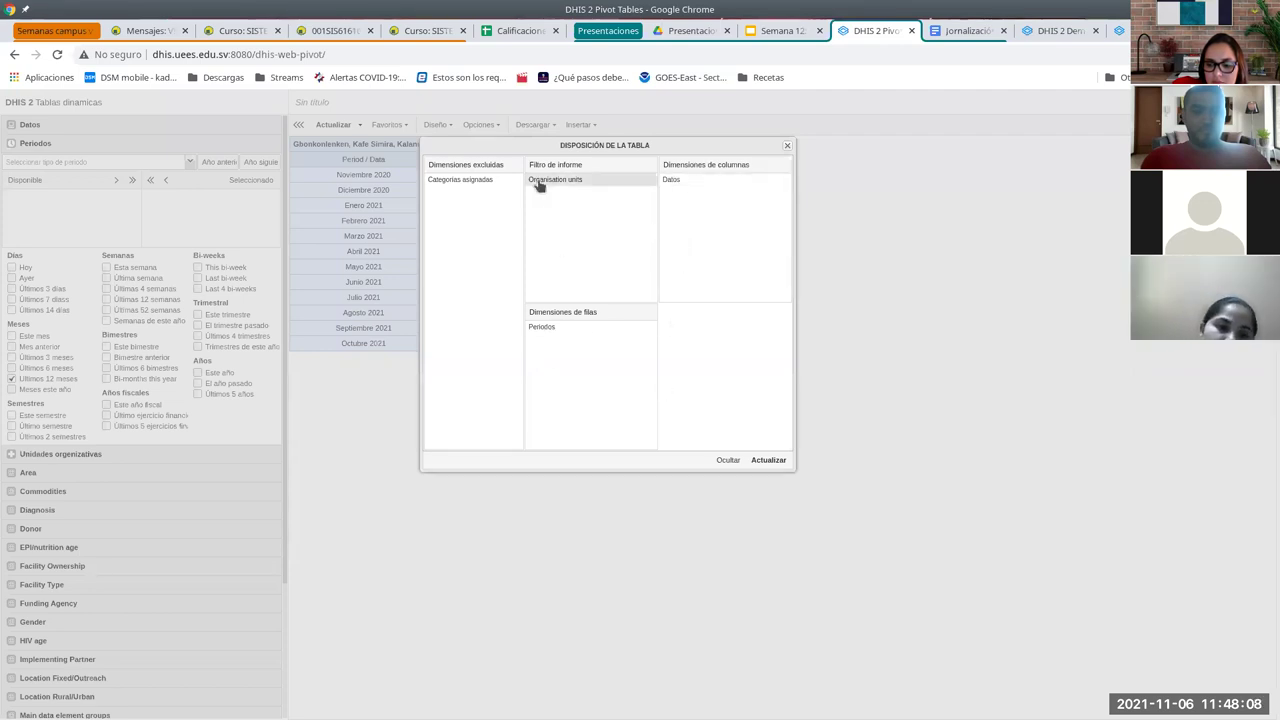
mouse_move(556, 187)
left_mouse_down()
mouse_move(569, 205)
mouse_move(560, 190)
left_mouse_up()
left_click(788, 147)
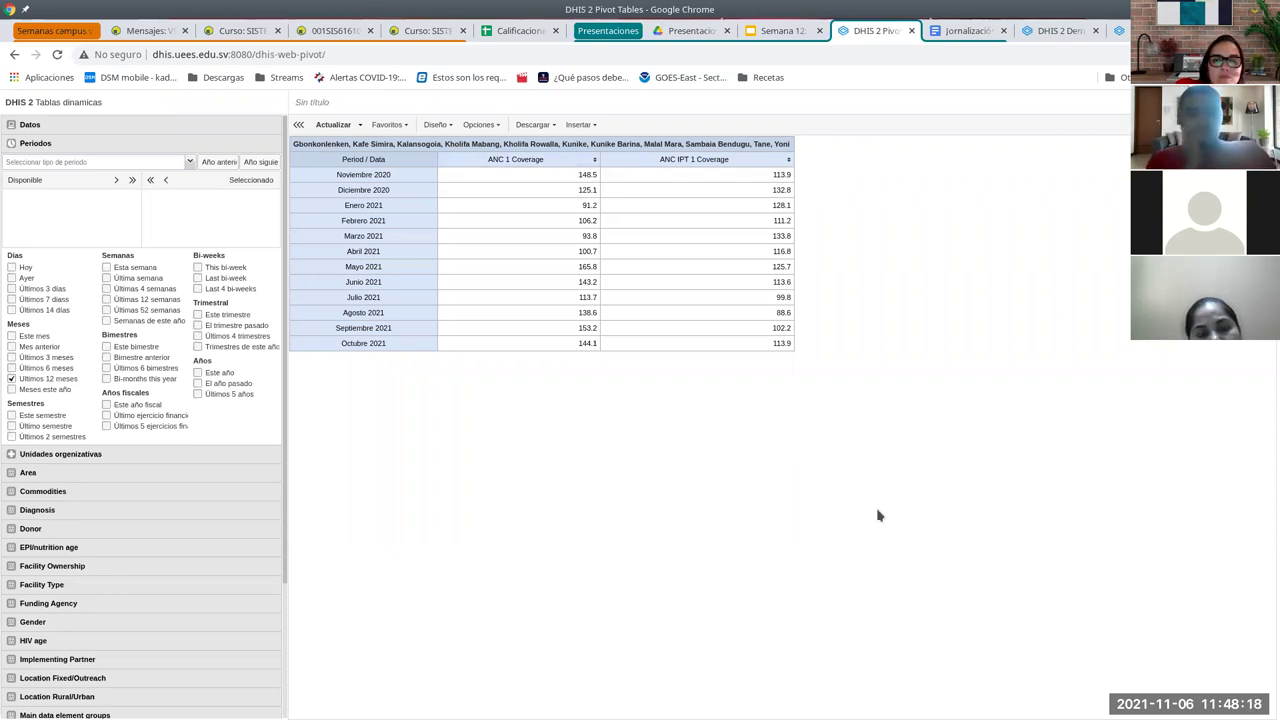
Move Organisation units from the report filter to the column dimensions in the table layout and update the table.
left_click(432, 124)
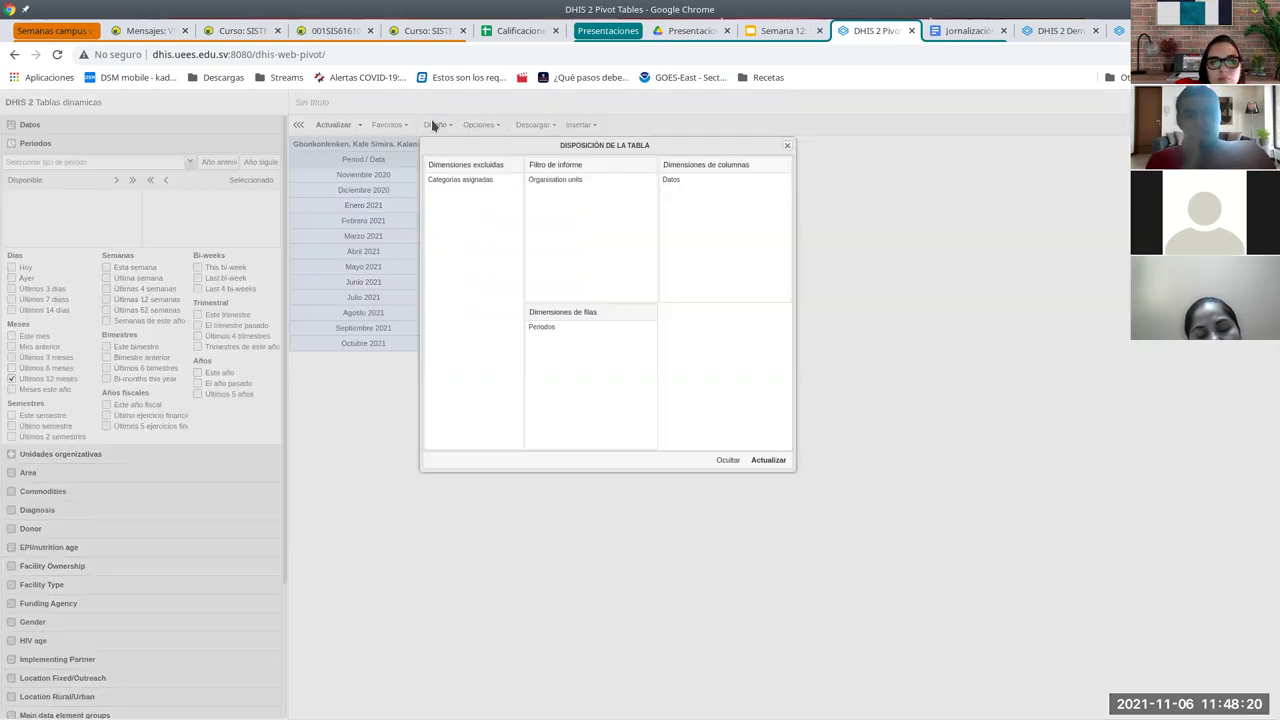
left_click_drag(540, 182, 687, 200)
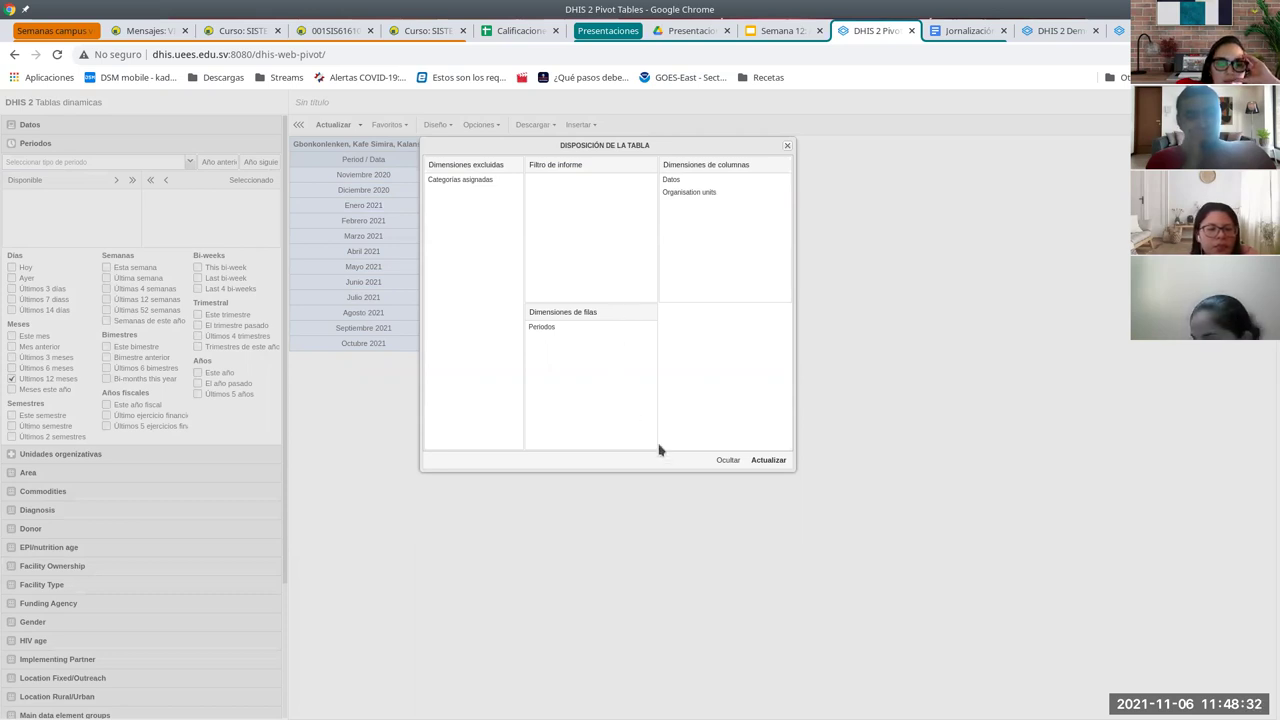
left_click(768, 460)
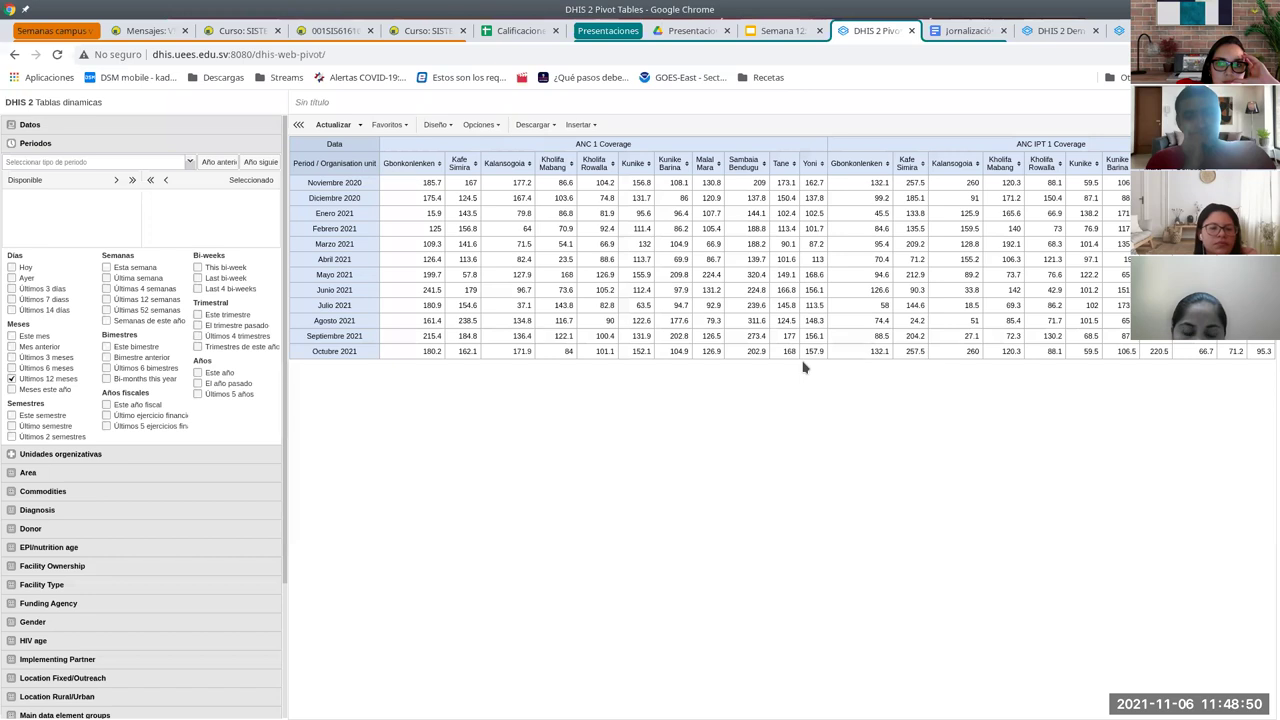
Turn on column totals and row totals in the table options and update the pivot table.
left_click(468, 126)
left_click(477, 190)
left_click(477, 178)
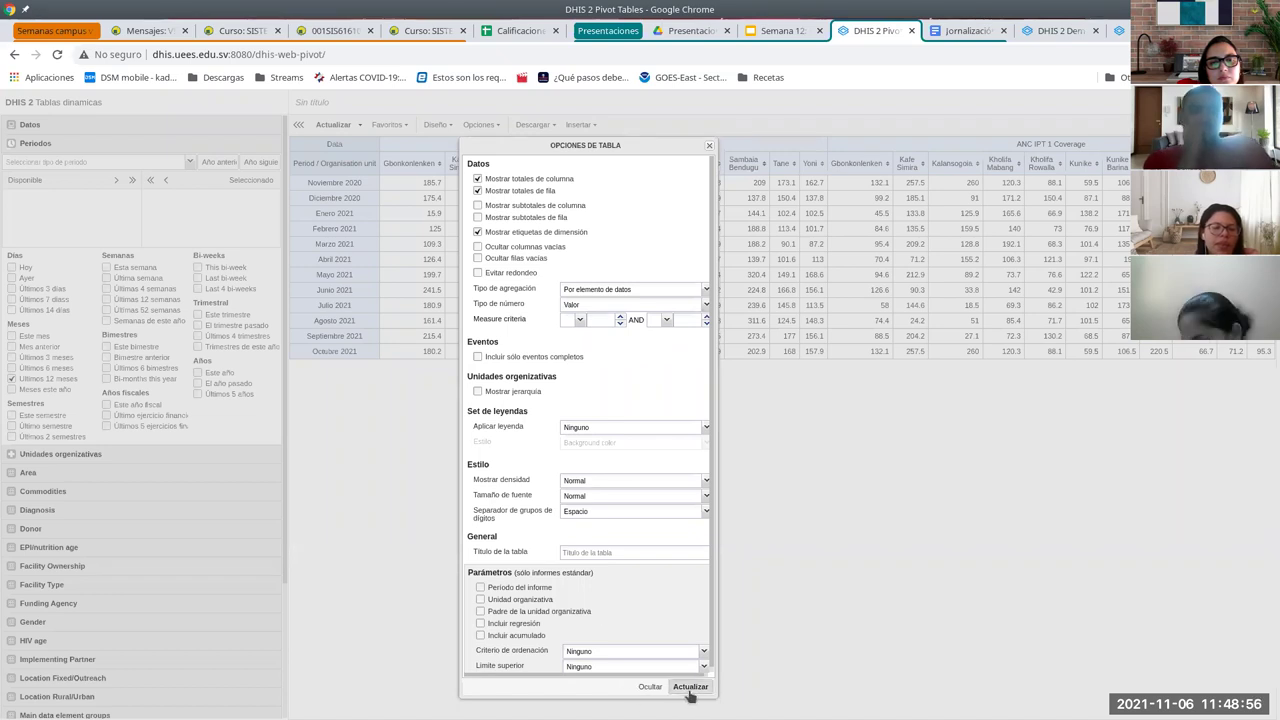
left_click(690, 687)
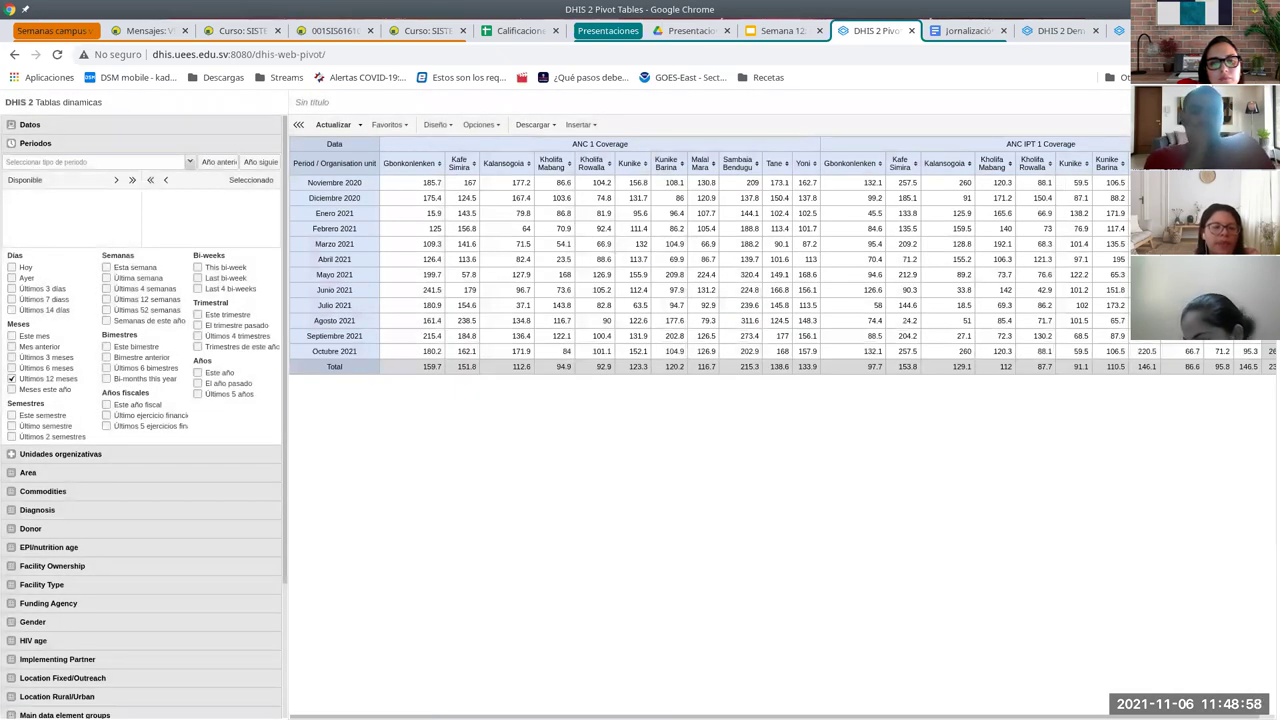
scroll(914, 697, "right", 1)
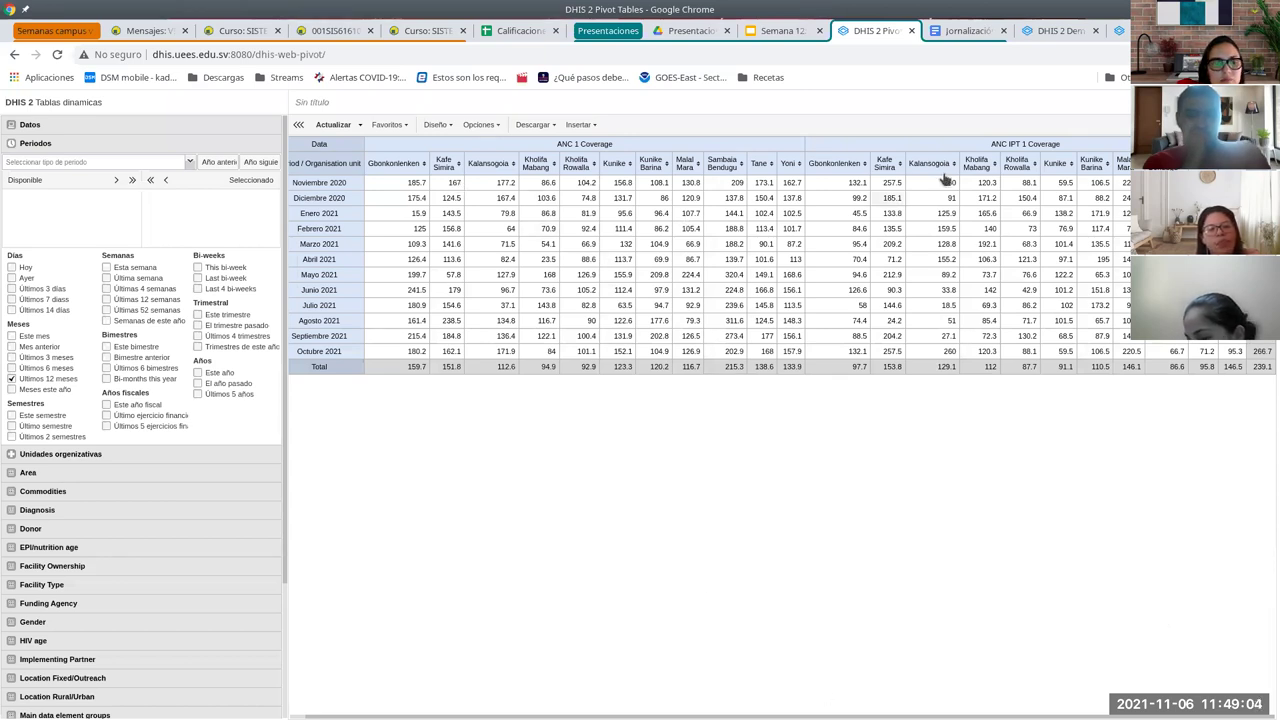
Place Organisation units above Data in the column dimensions, update the table and look across its columns.
left_click(436, 125)
left_click_drag(688, 191, 686, 178)
left_click(766, 461)
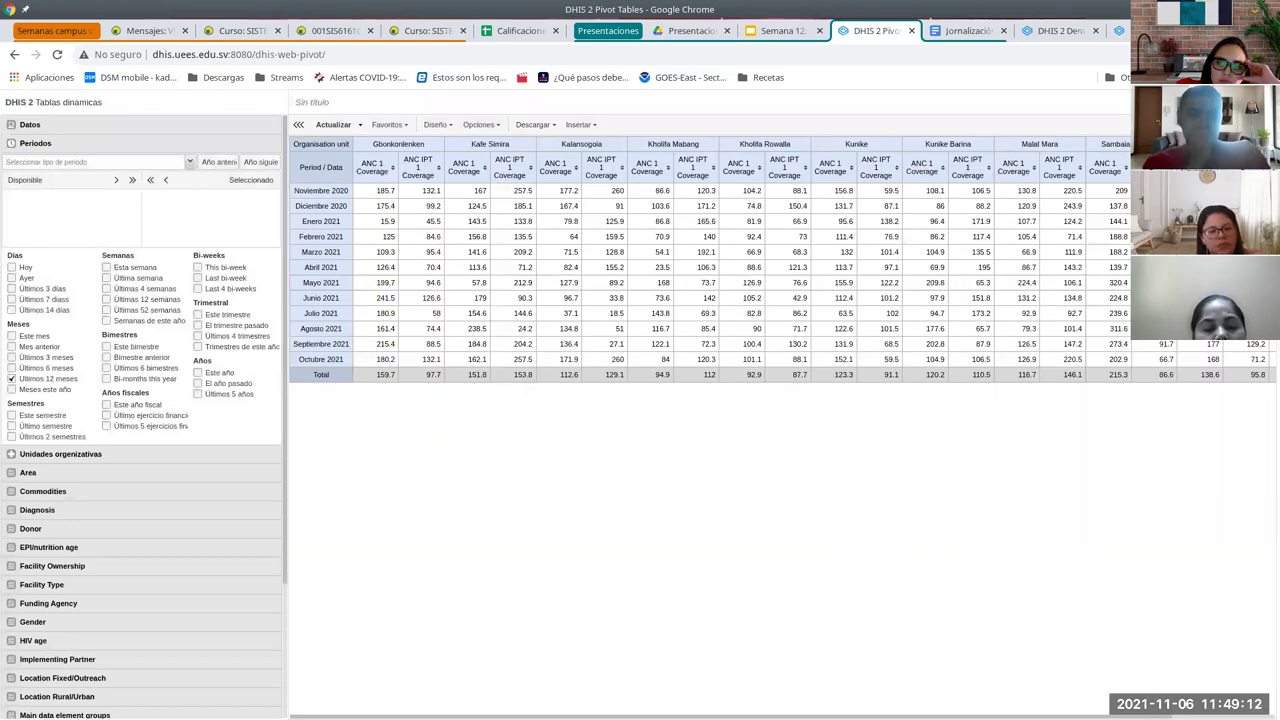
scroll(710, 260, "right", 2)
scroll(710, 260, "left", 2)
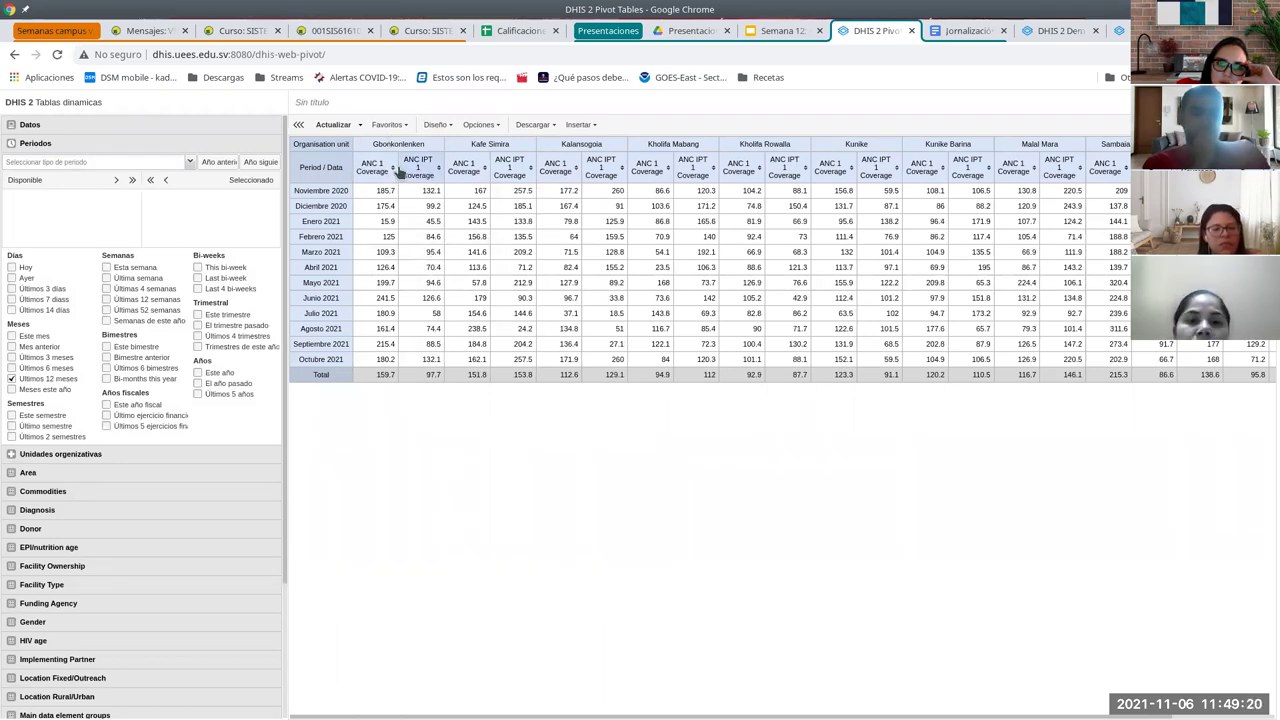
Enable column subtotals (Mostrar subtotales de columna) in the table options and update the pivot table.
left_click(480, 125)
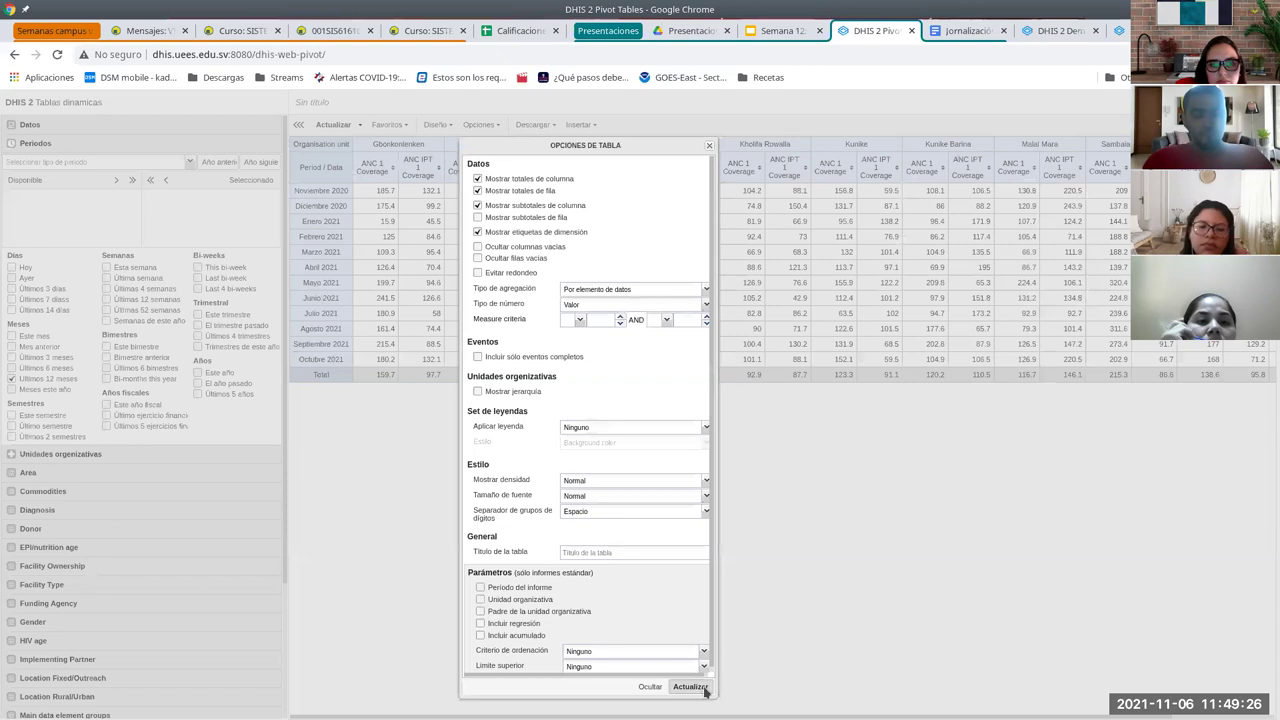
left_click(690, 687)
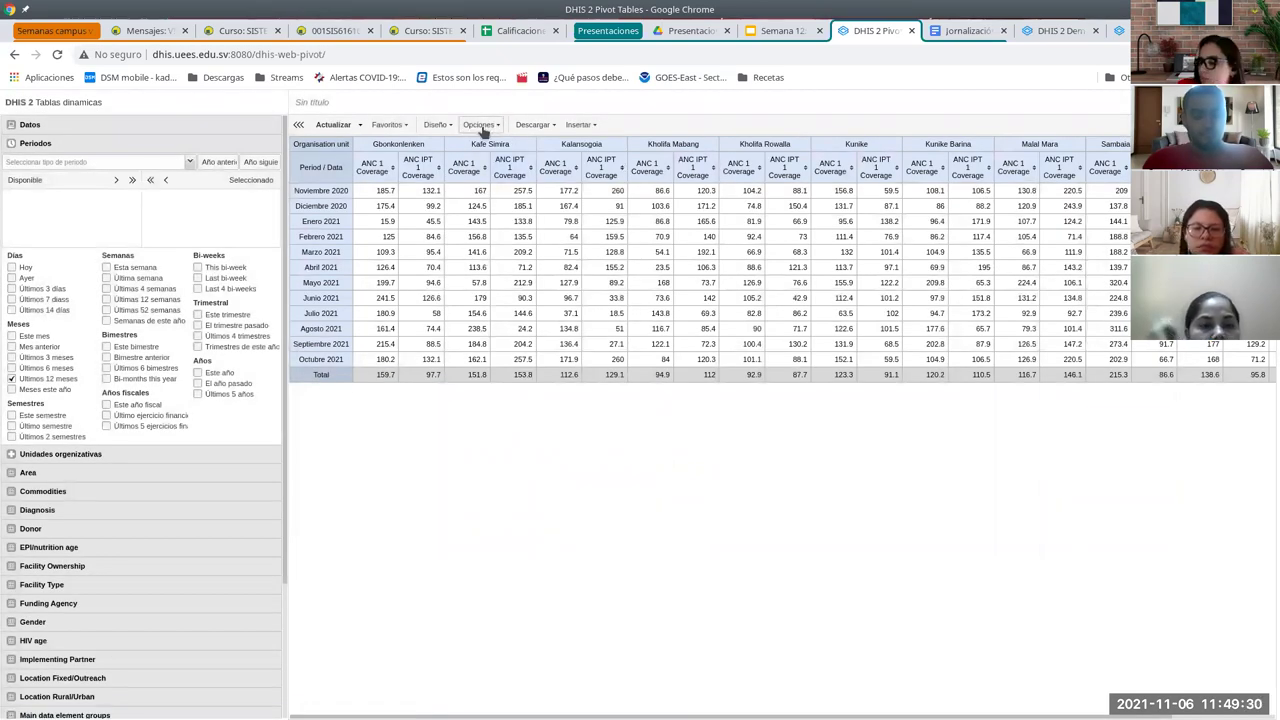
Restore Data above Organisation units in the column dimensions of the table layout and update the table.
left_click(438, 125)
left_click_drag(672, 198, 676, 185)
left_click(760, 462)
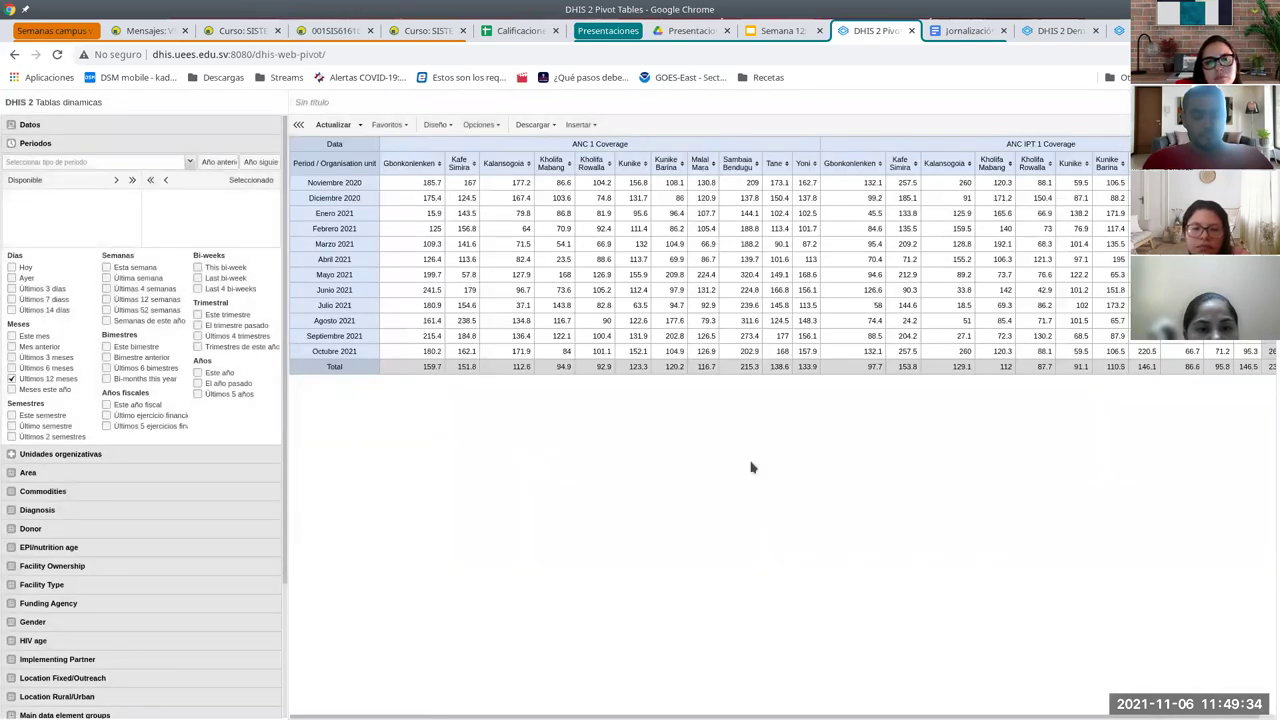
scroll(710, 260, "right", 1)
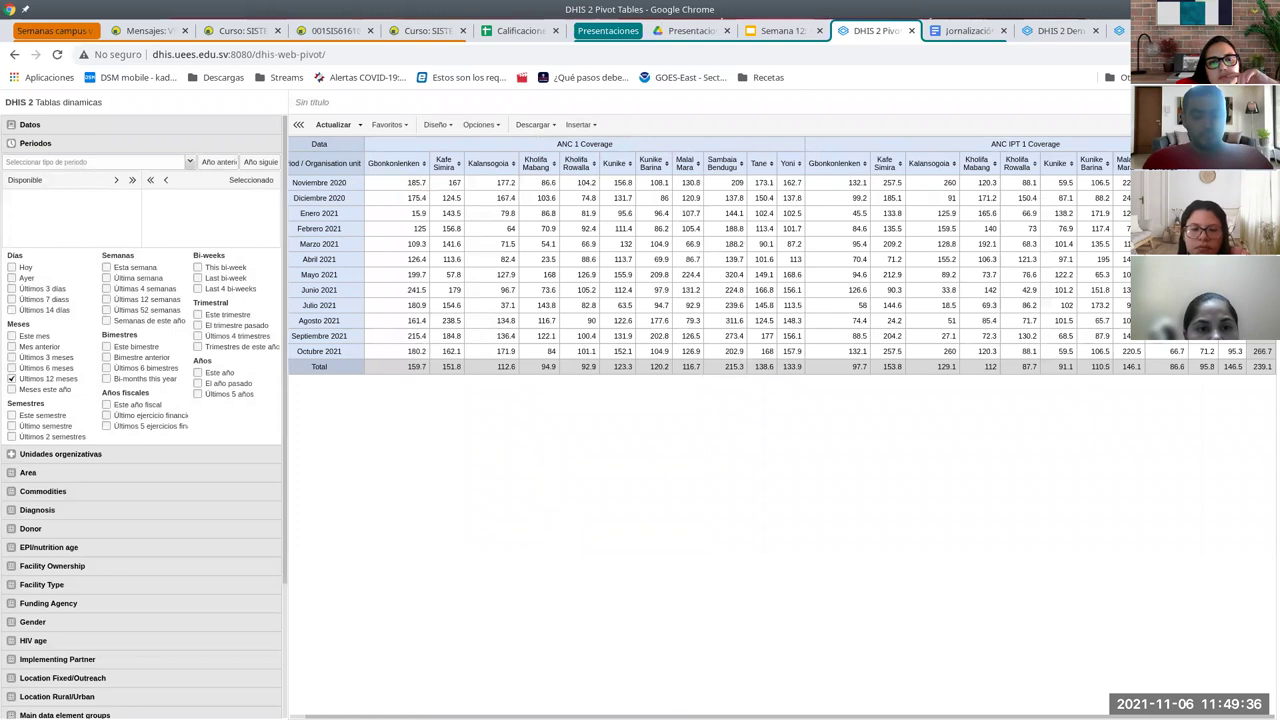
Enable row subtotals (Mostrar subtotales de fila) in the table options and update the pivot table.
left_click(479, 125)
left_click(477, 218)
left_click(682, 688)
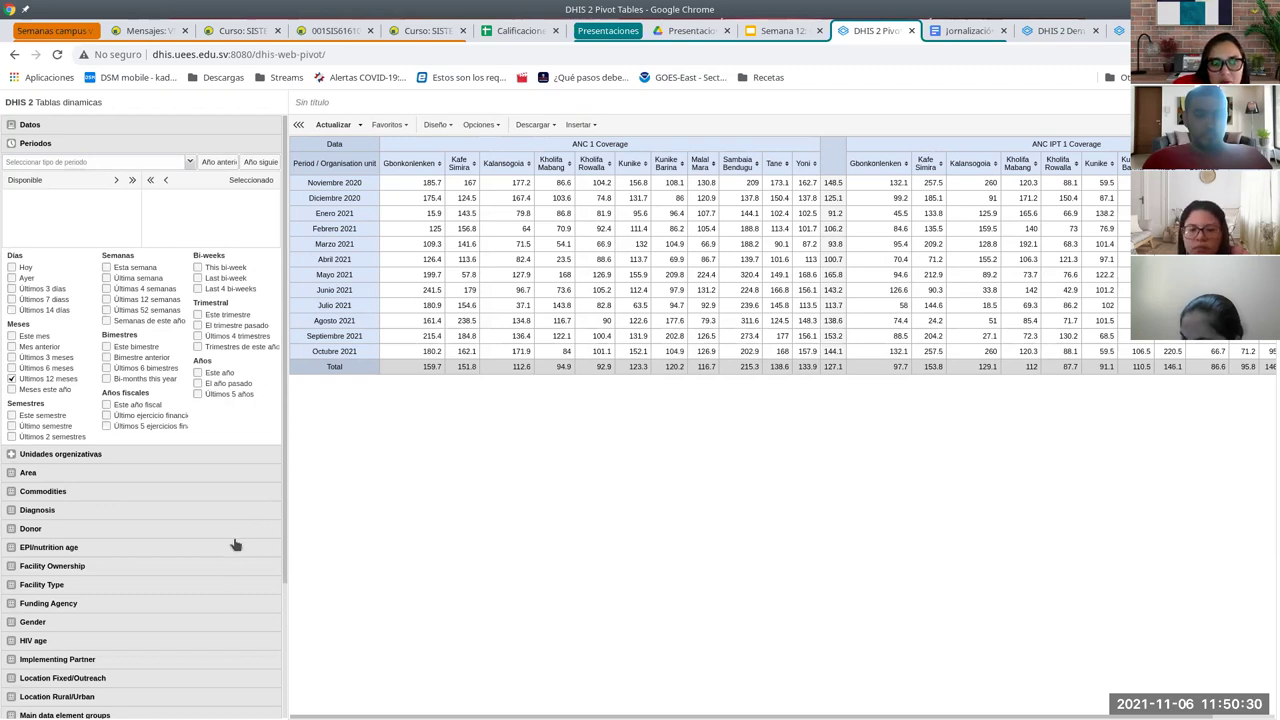
Add Urban and Rural from the Location Rural/Urban dimension to the selection and update the pivot table.
scroll(240, 521, "down", 3)
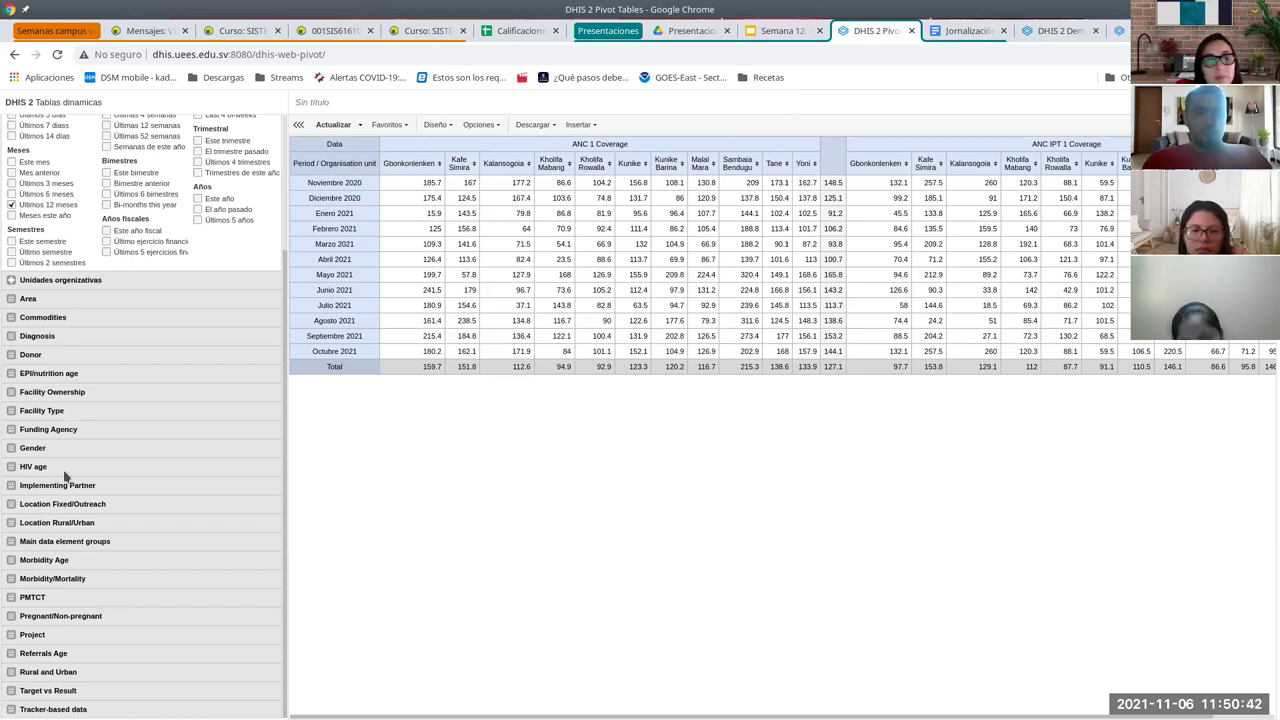
left_click(107, 526)
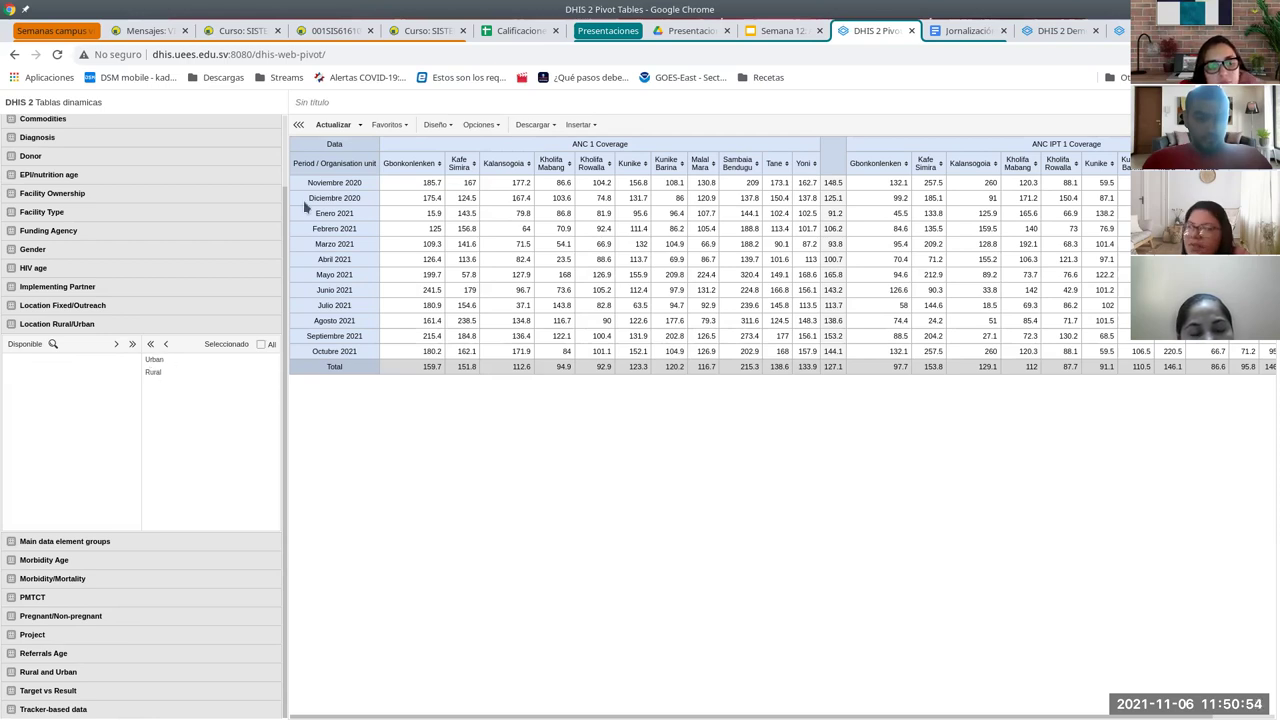
left_click(328, 125)
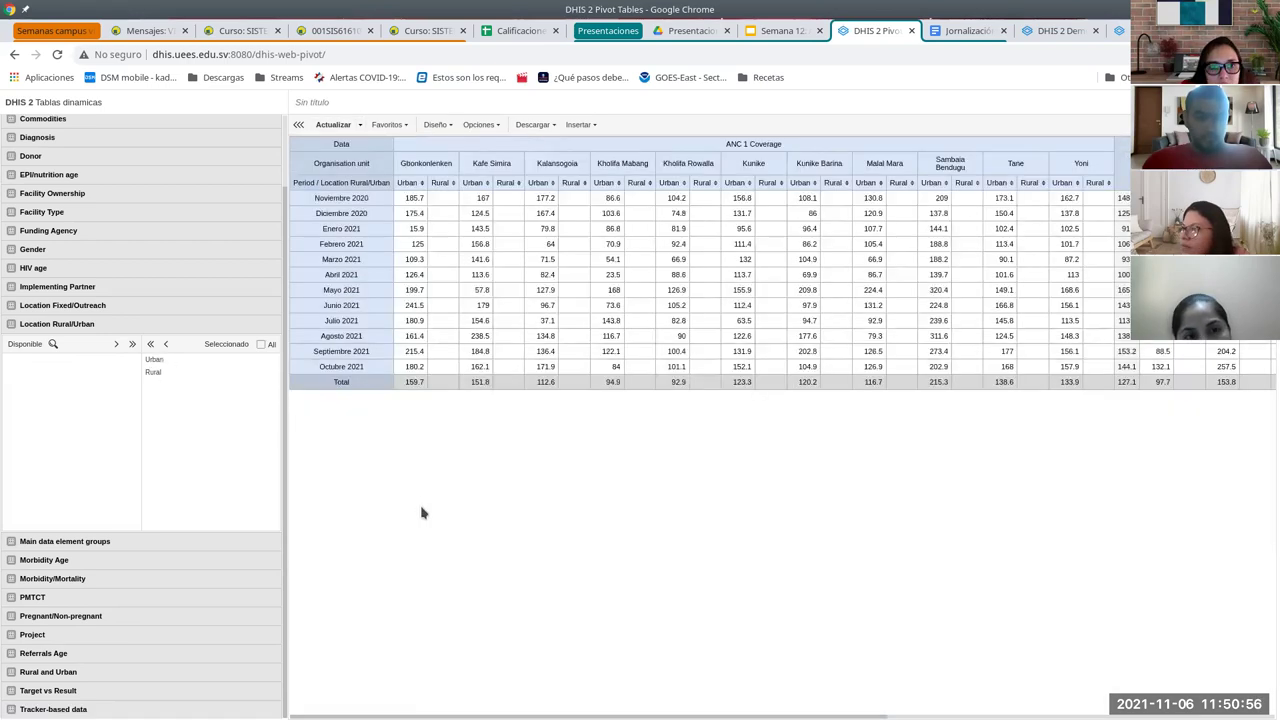
Move Location Rural/Urban from the column dimensions to the row dimensions, update the table and look through its rows.
left_click(440, 126)
left_click_drag(671, 210, 586, 329)
left_click(762, 461)
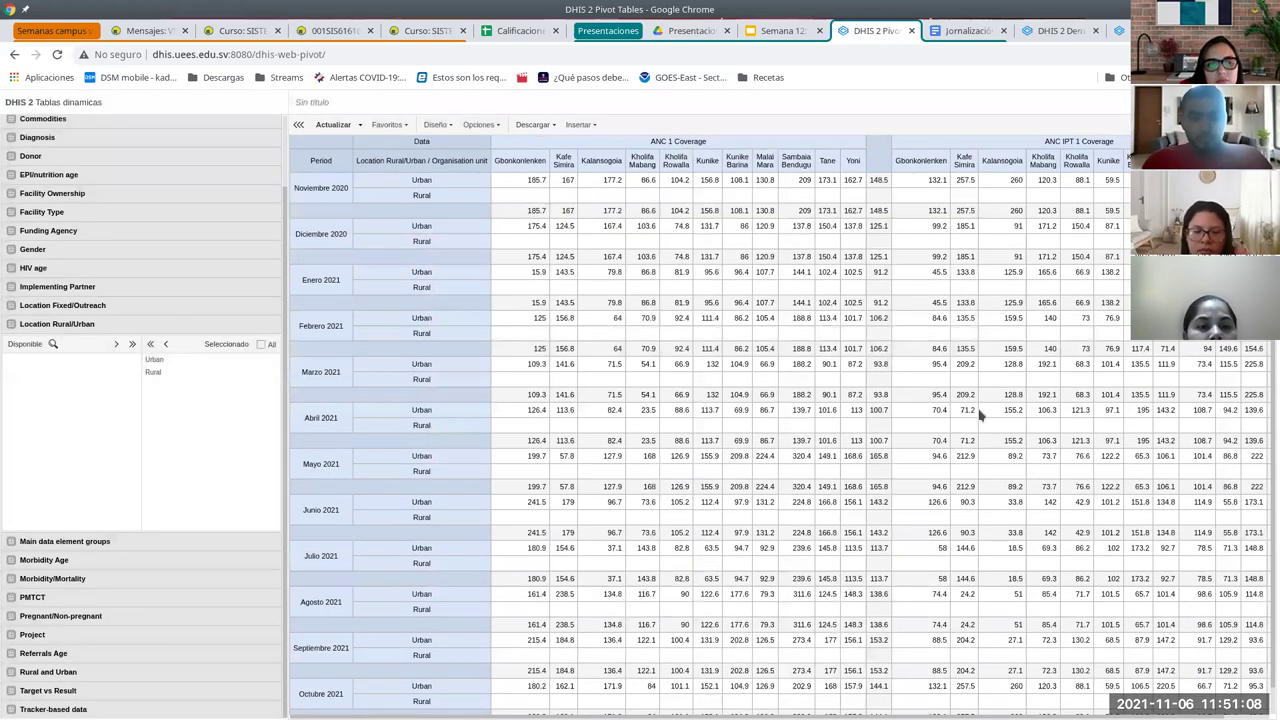
scroll(980, 415, "down", 1)
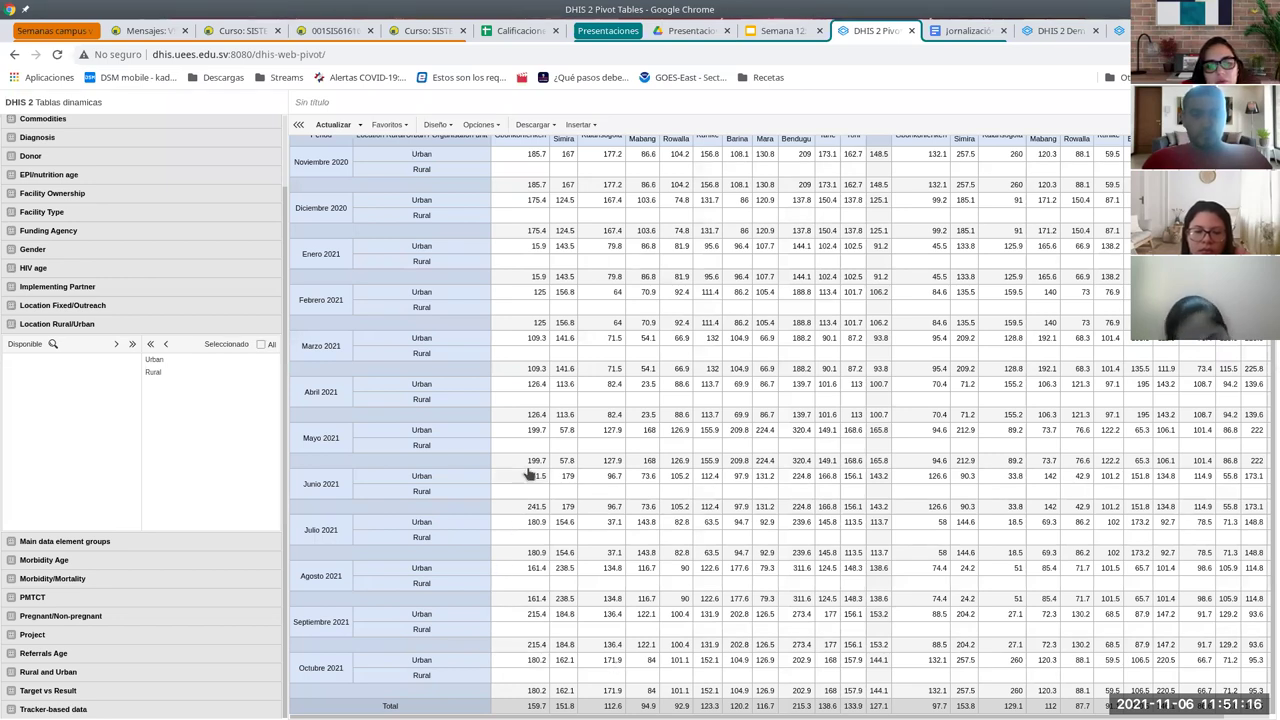
scroll(518, 340, "up", 1)
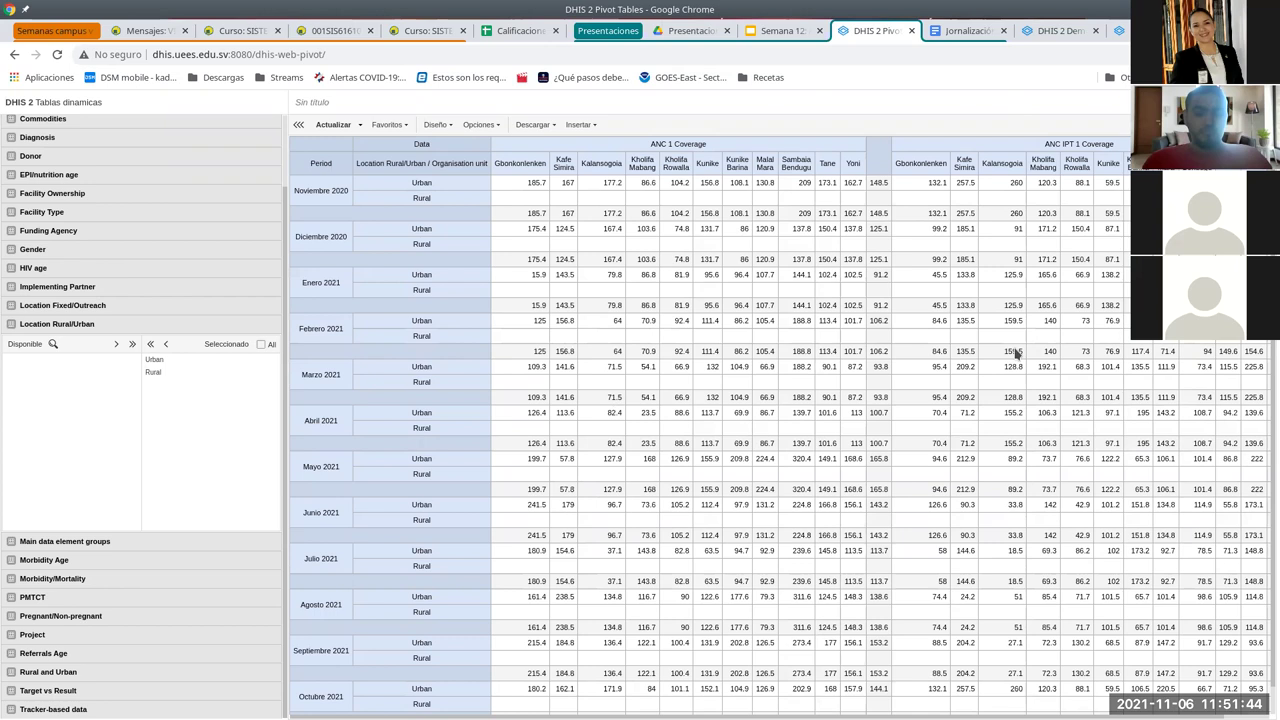
Look over the favourites commands, leave the pivot table and switch to the Visualizador de Datos app.
left_click(407, 126)
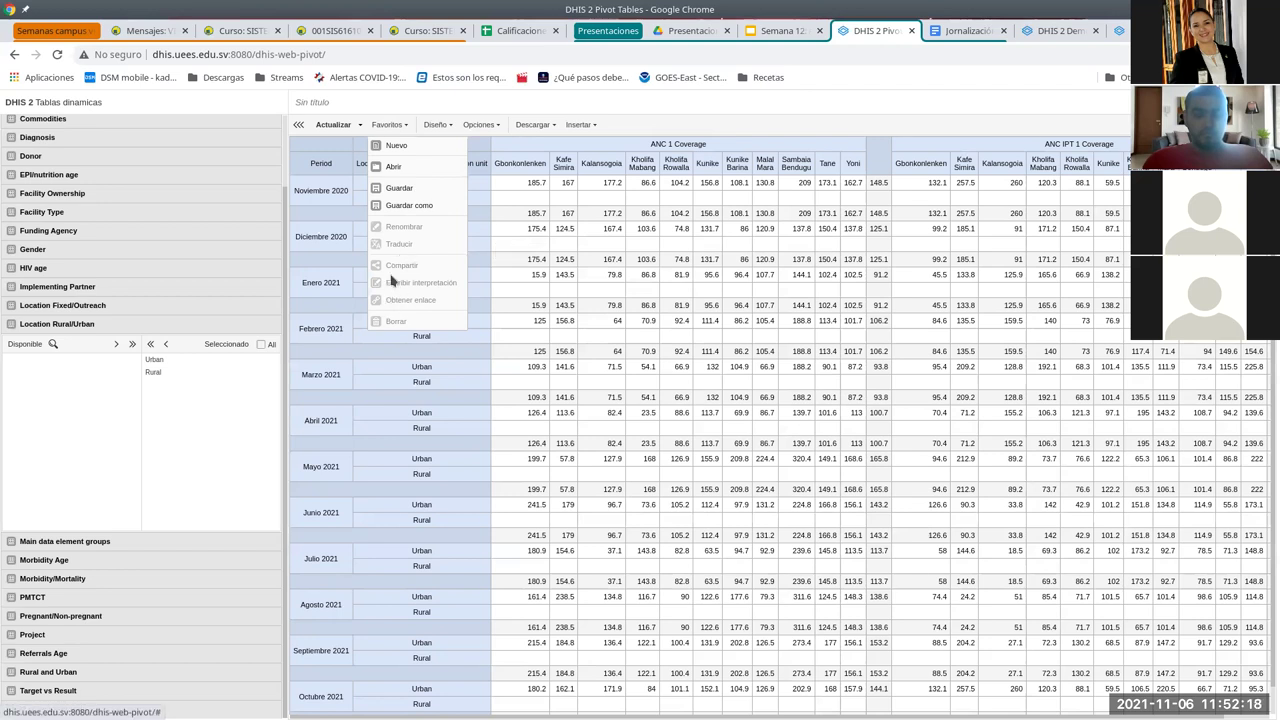
left_click(745, 122)
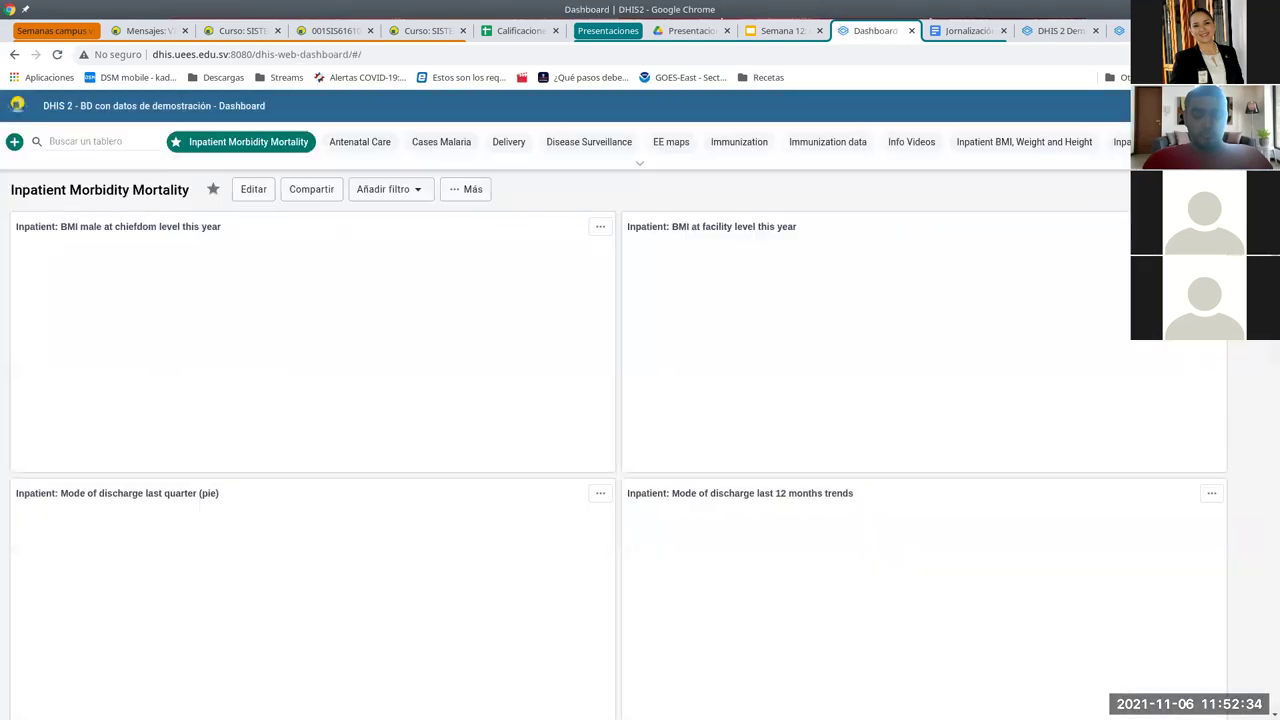
left_click(1190, 105)
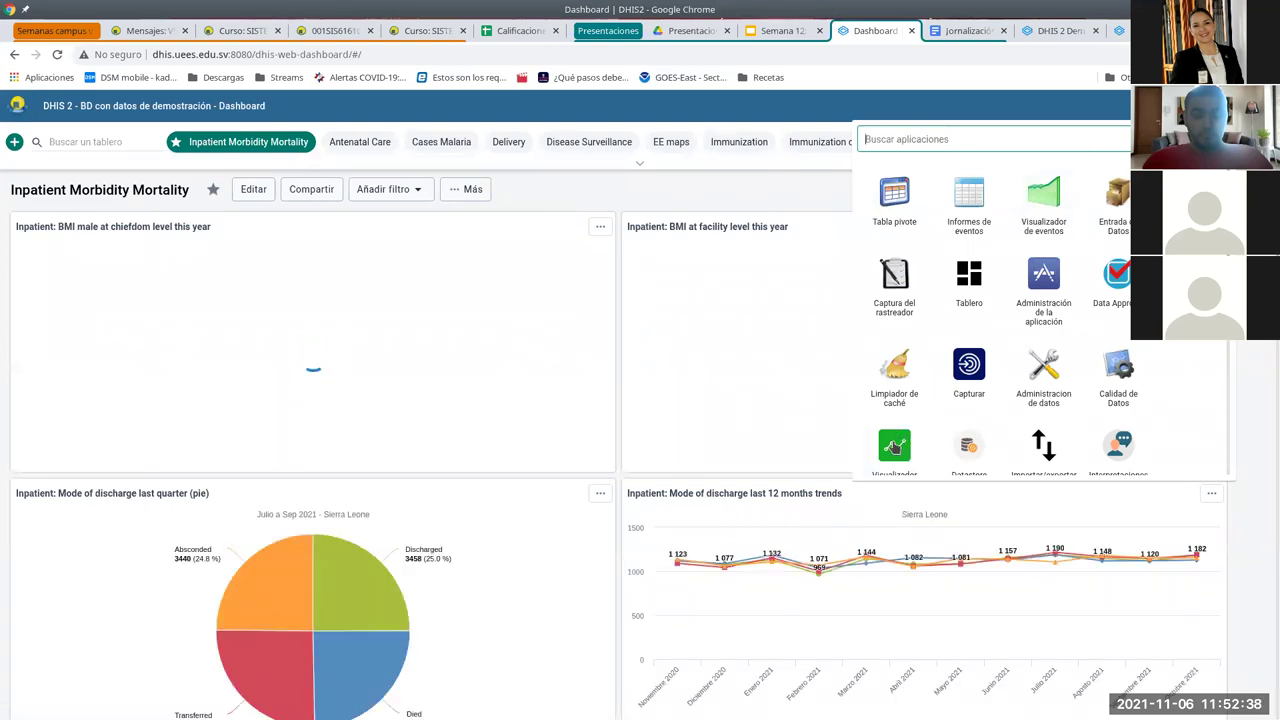
scroll(896, 410, "down", 2)
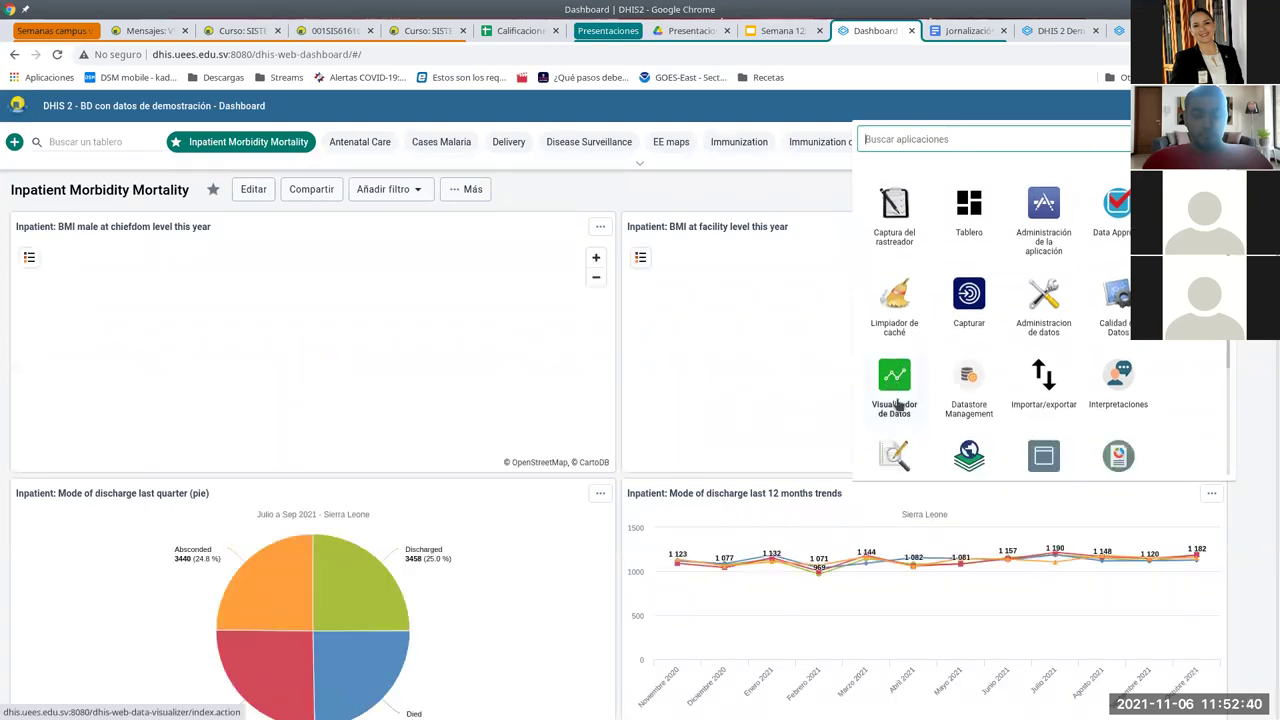
left_click(894, 378)
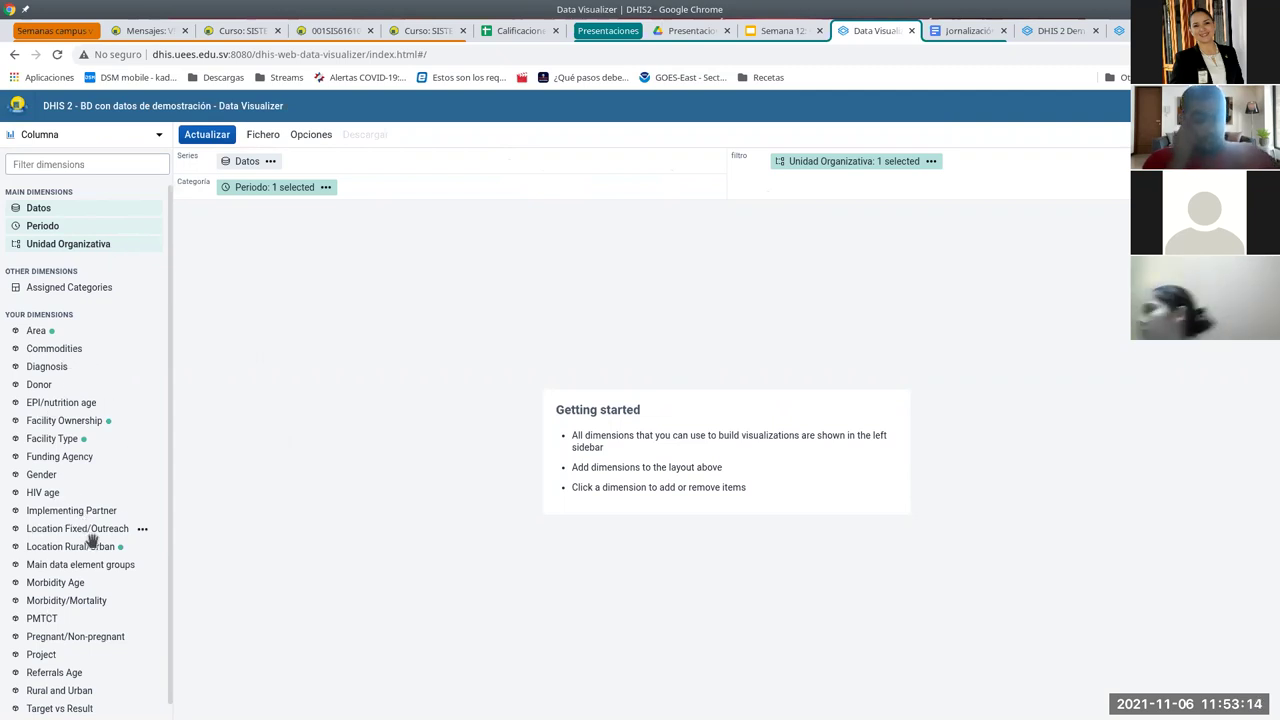
Filter the chart's data items by the type Elementos de datos and add ANC 1st visit to the selection.
scroll(90, 535, "down", 1)
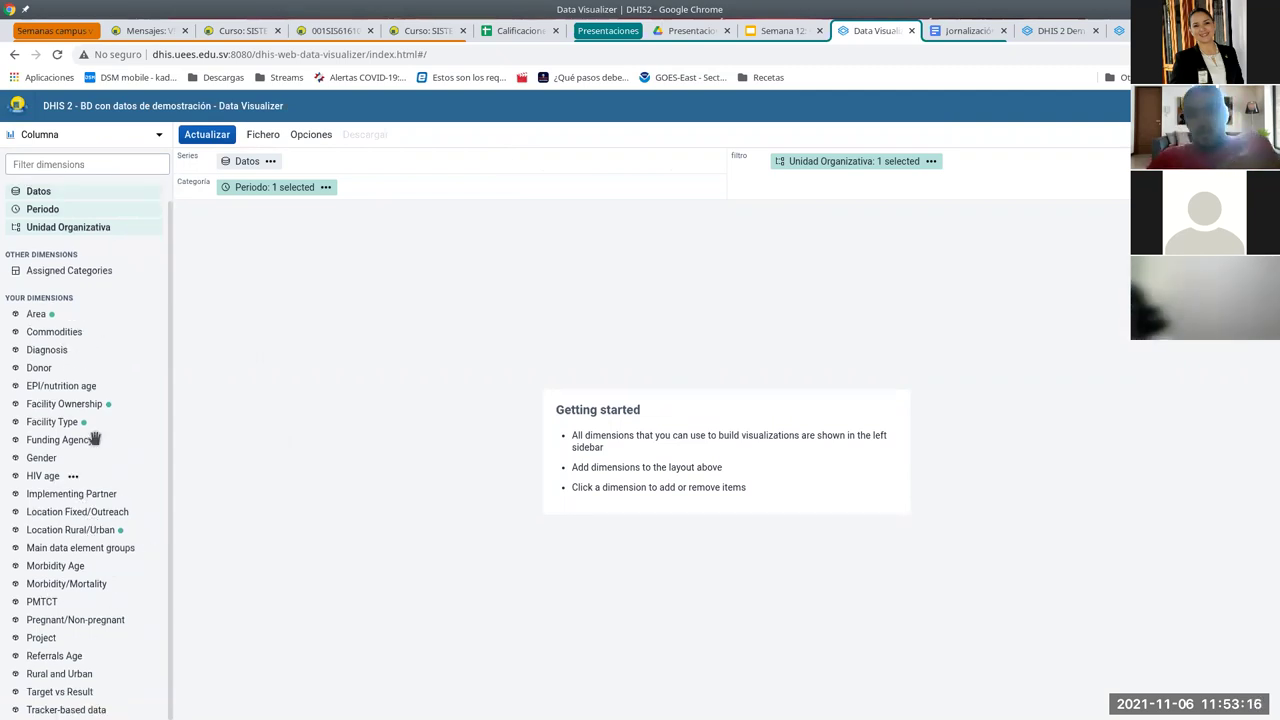
scroll(78, 442, "up", 1)
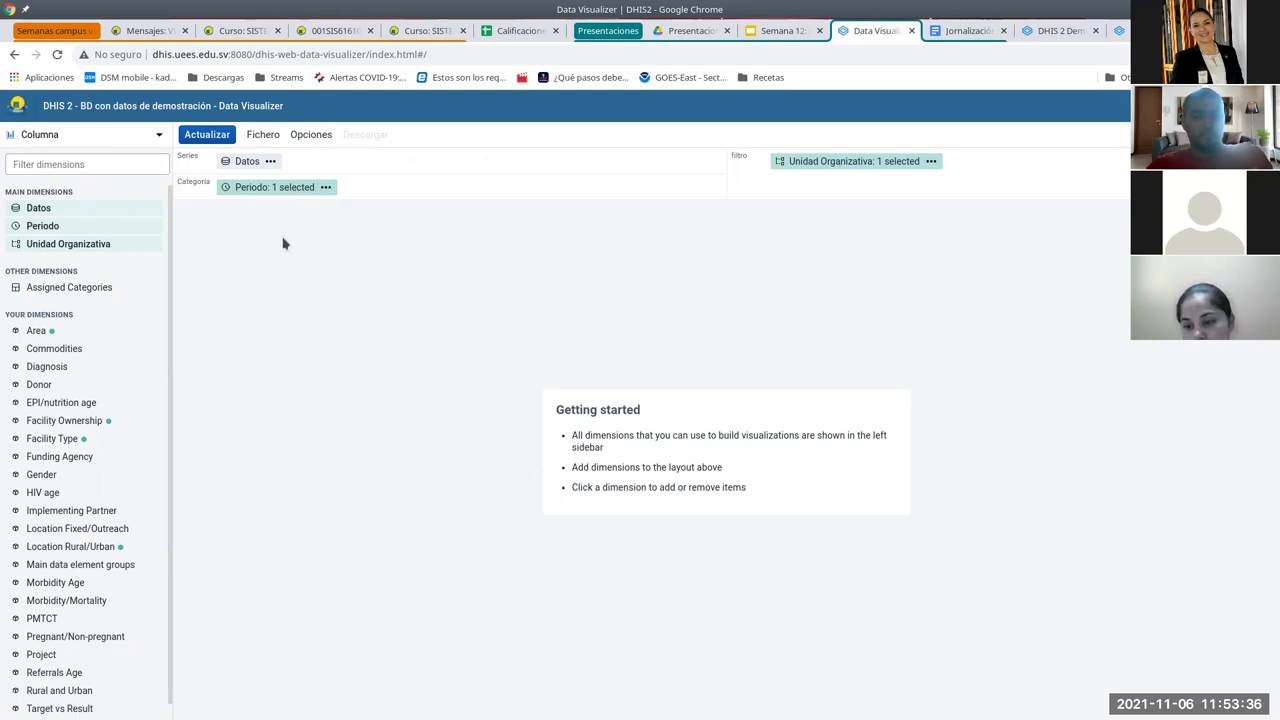
left_click(245, 162)
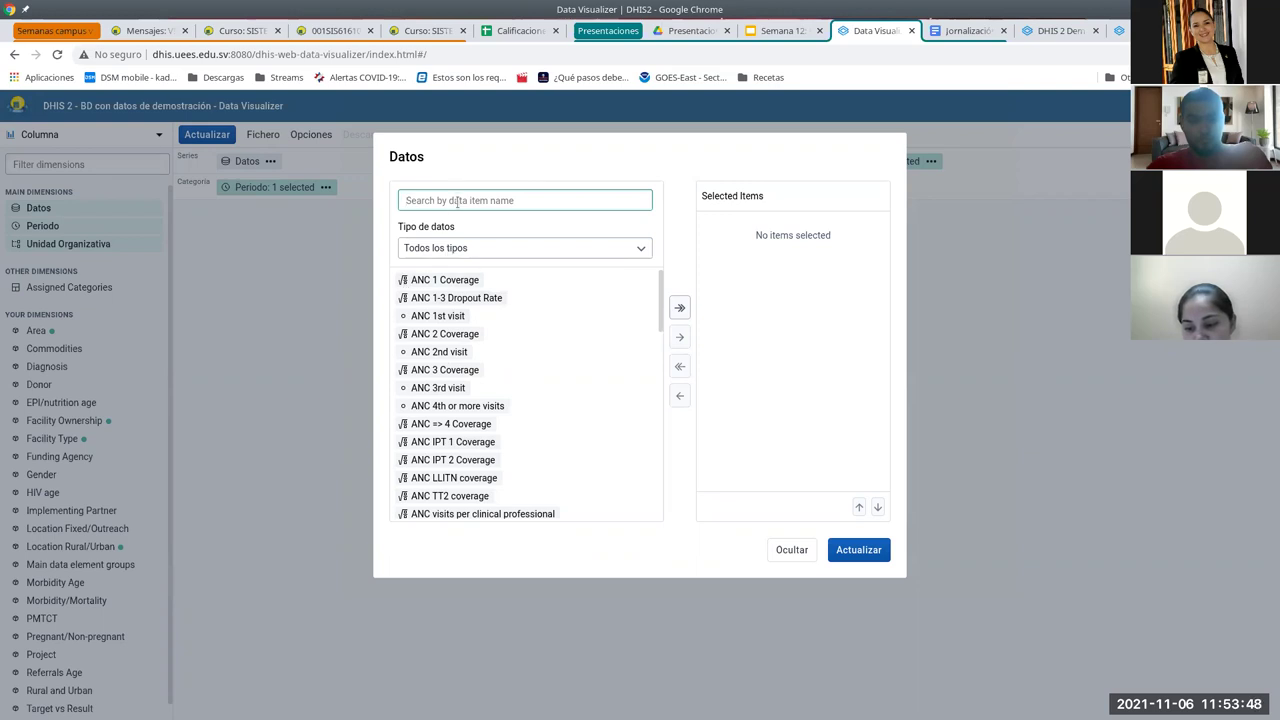
left_click(479, 248)
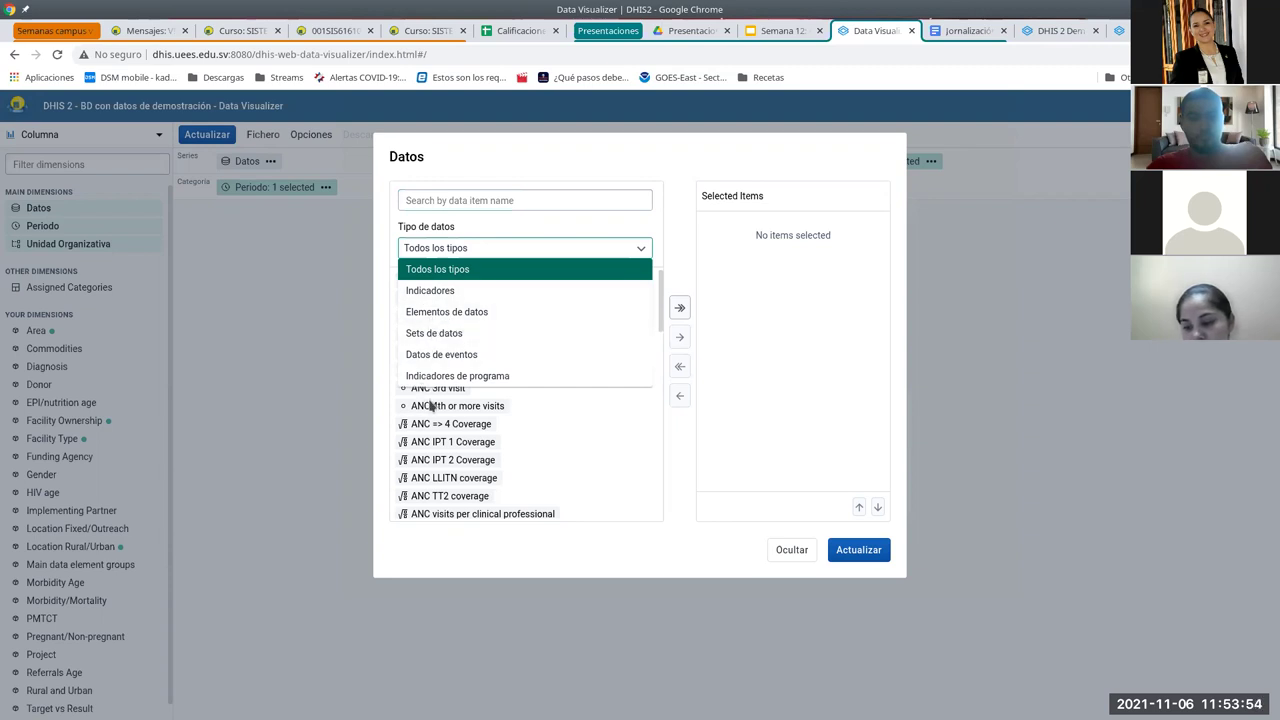
left_click(436, 313)
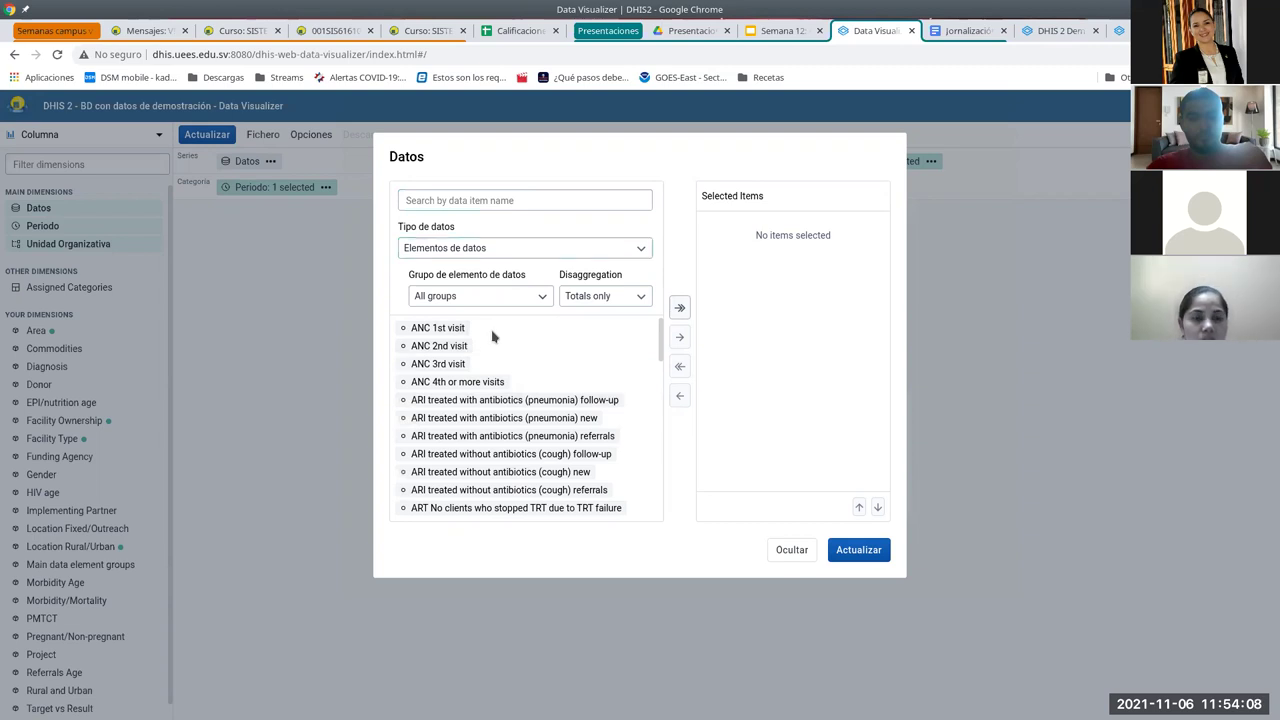
double_click(418, 328)
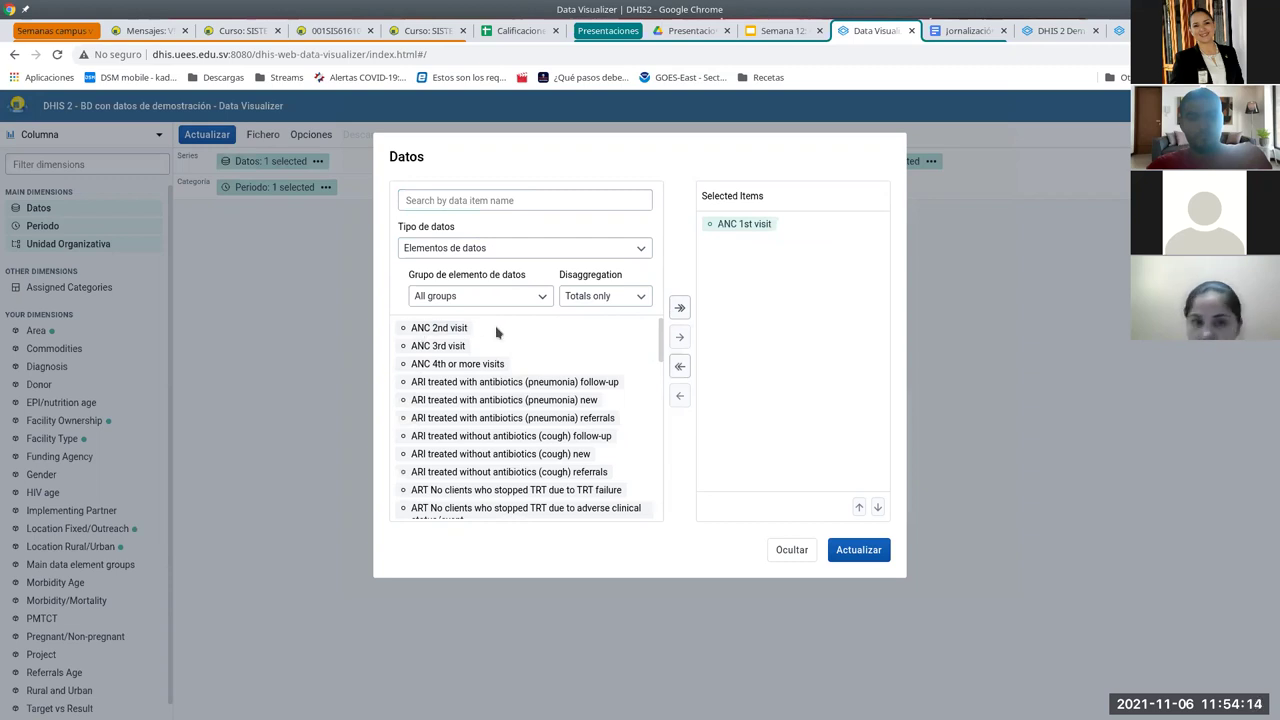
Add ANC 2nd visit, ANC 3rd visit and ANC 4th or more visits to the selected data and update the column chart.
left_click(459, 331)
left_click(446, 346)
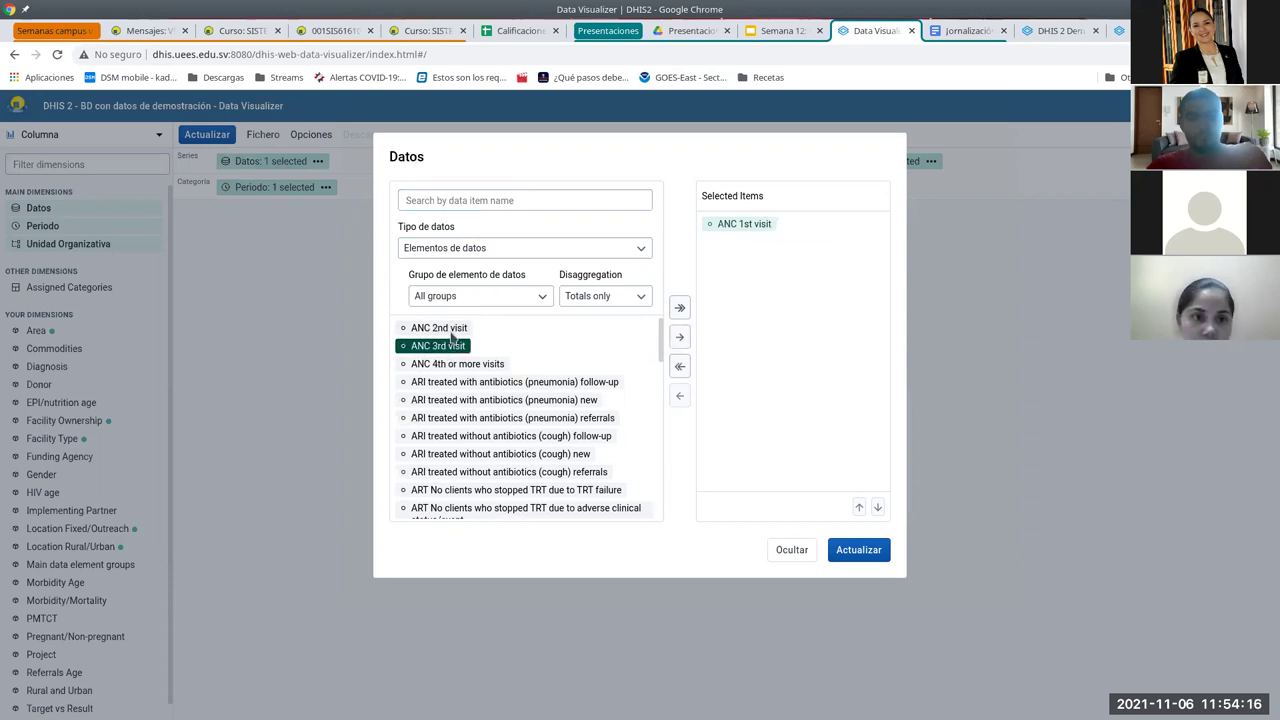
left_click(452, 329, "ctrl")
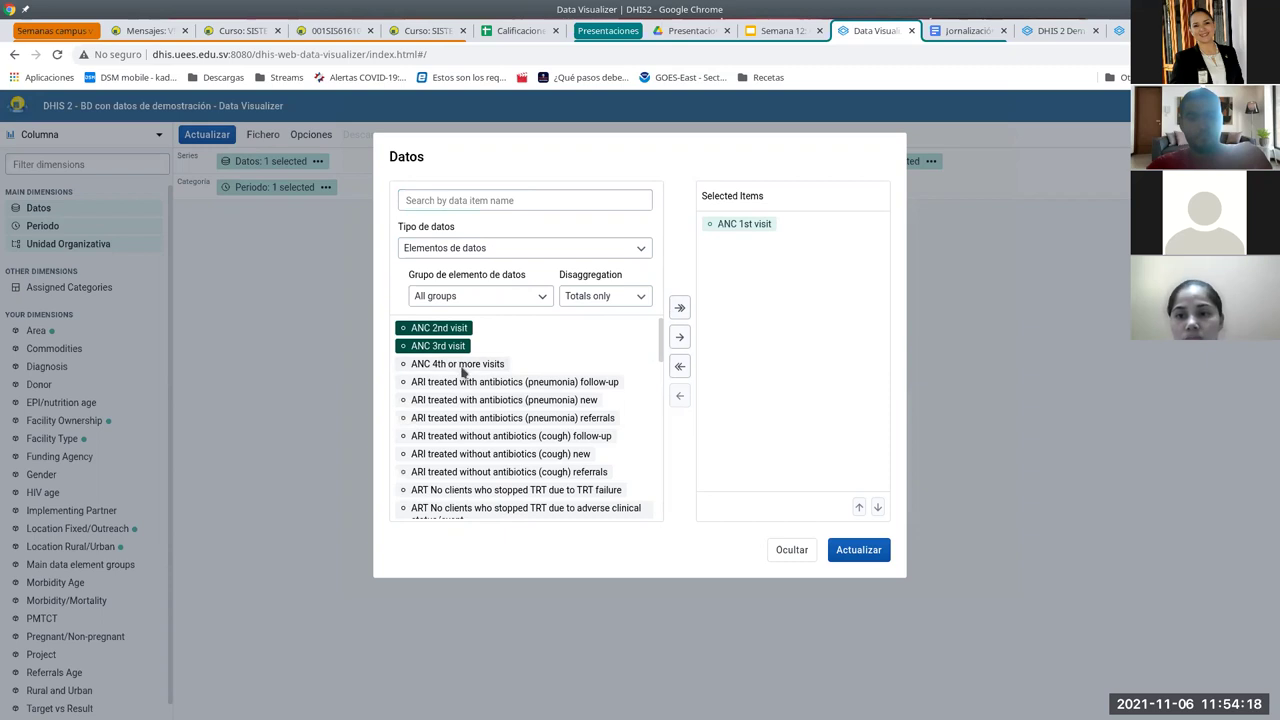
left_click(460, 366, "ctrl")
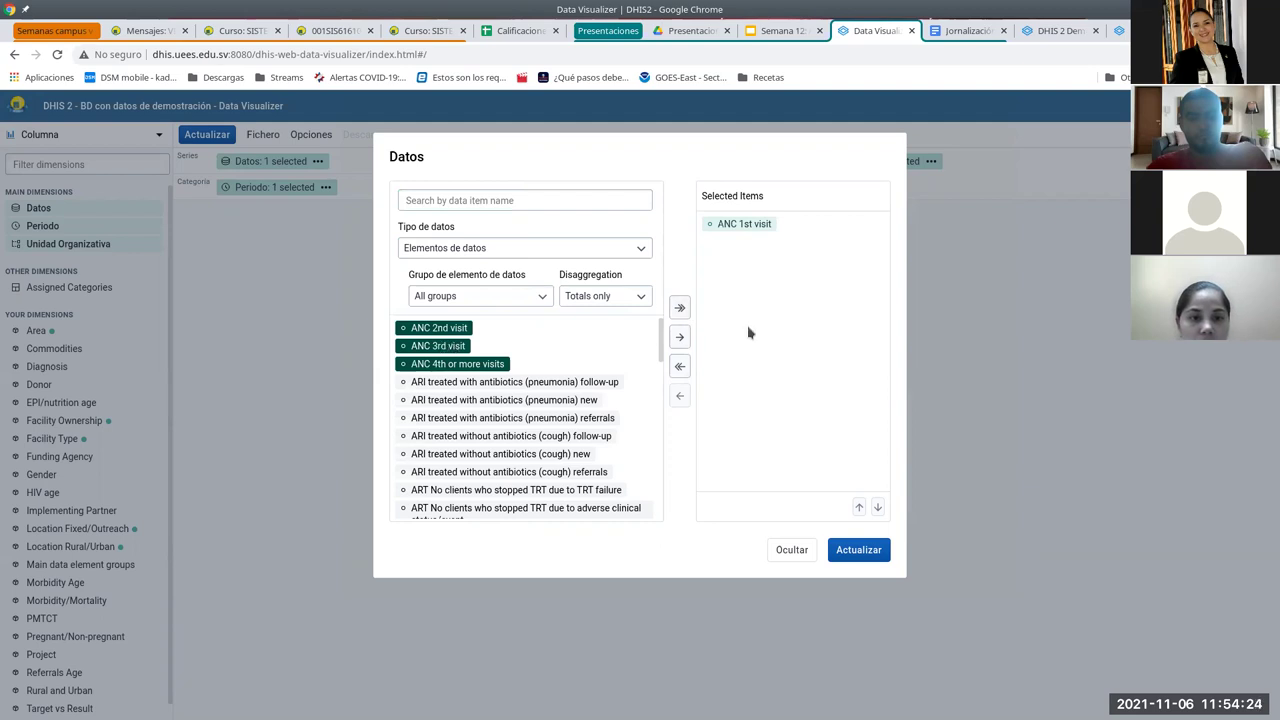
left_click(680, 338)
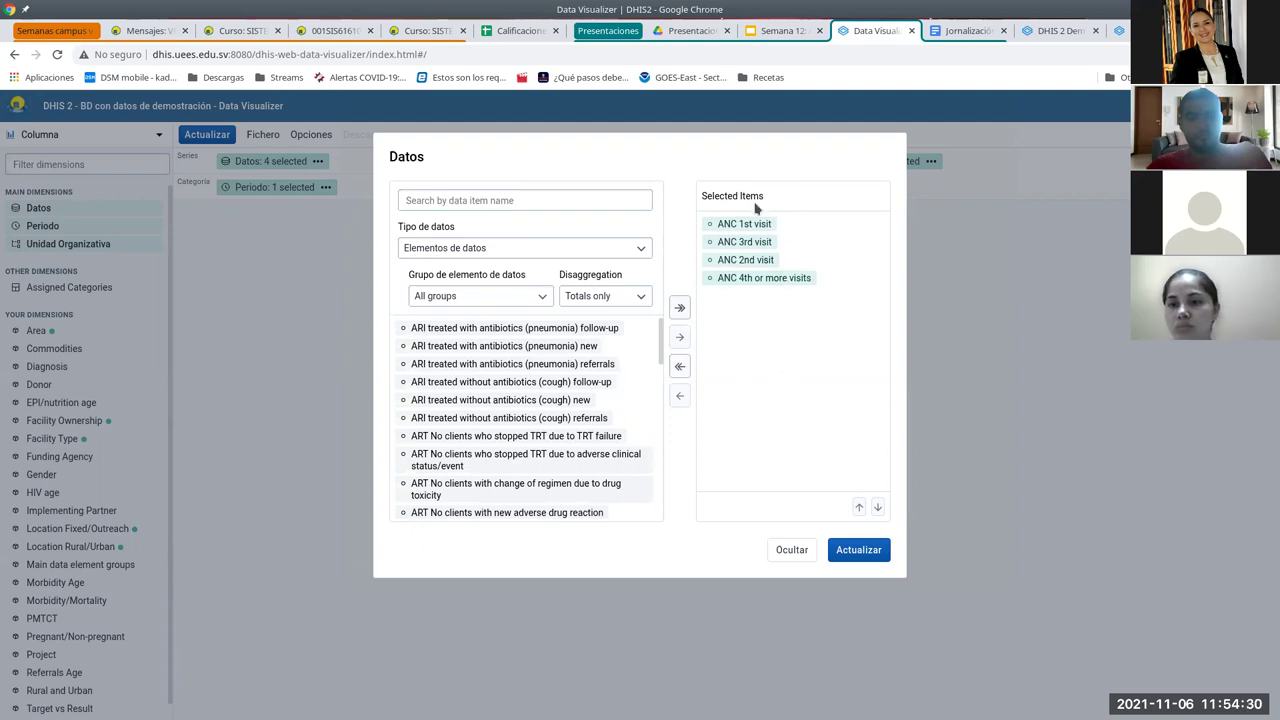
left_click(862, 552)
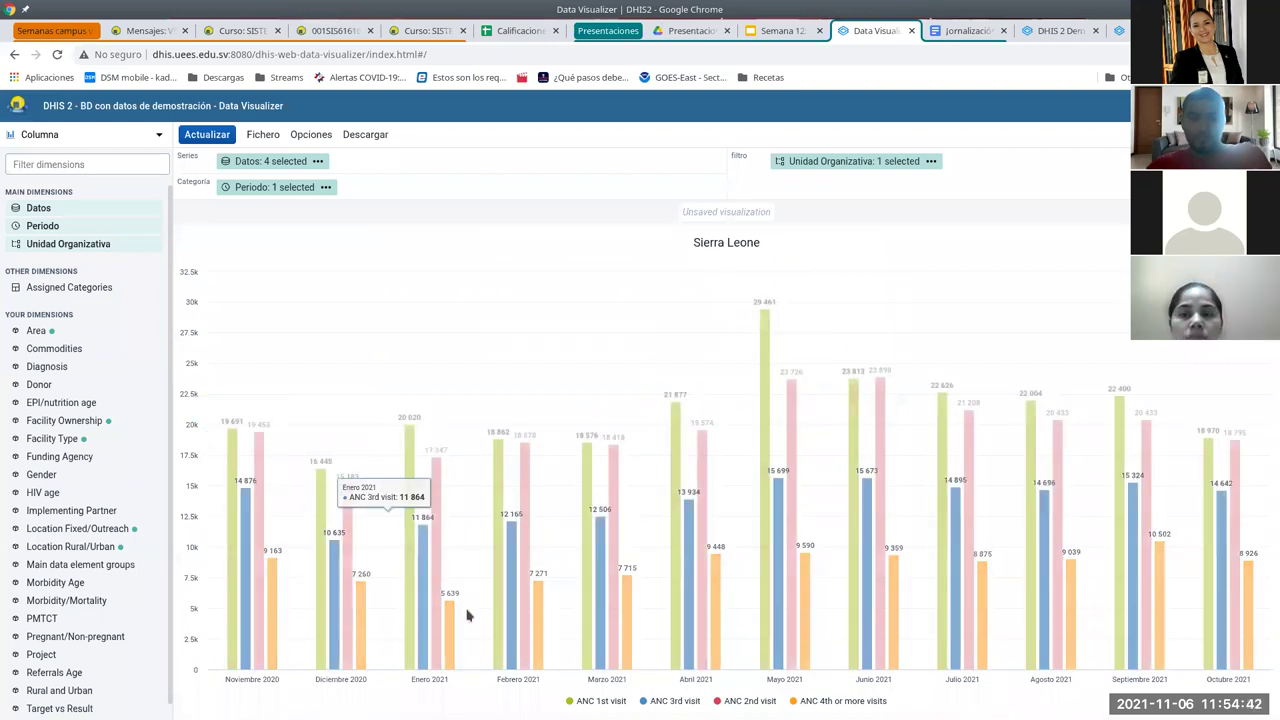
Look over the relative period types and the fixed periods available for the chart, keeping Últimos 12 meses selected.
mouse_move(300, 163)
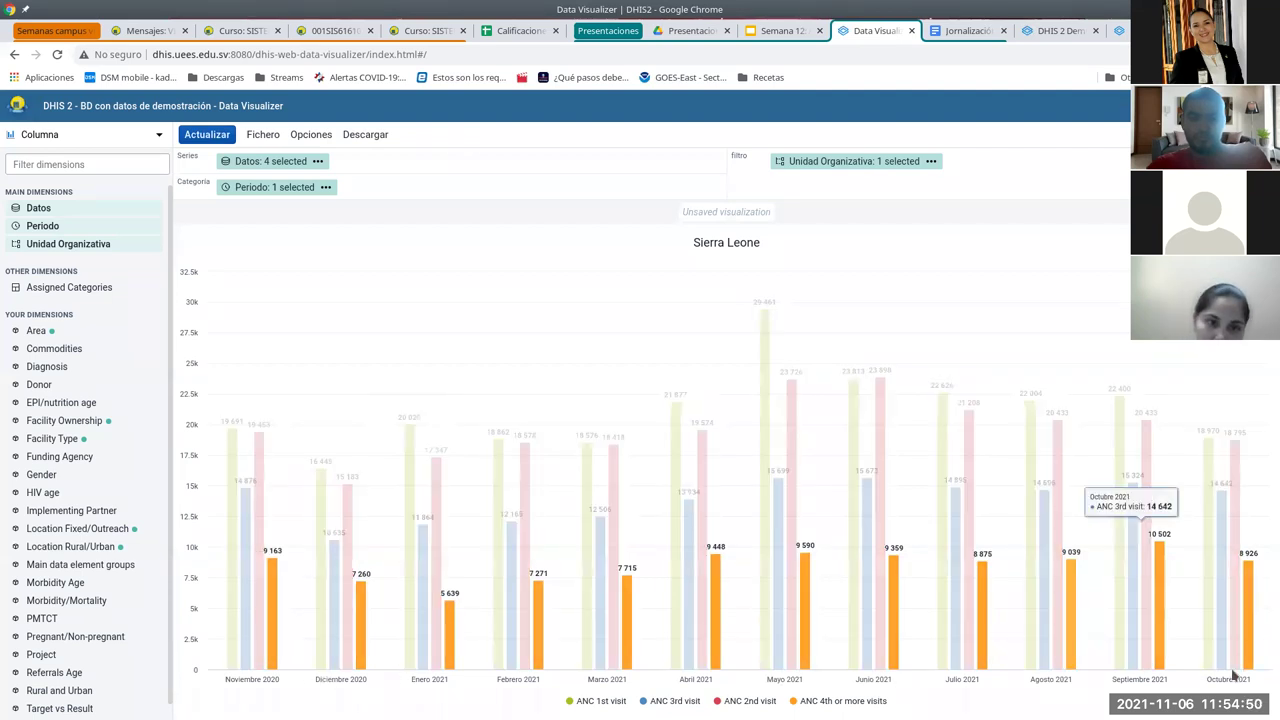
left_click(264, 189)
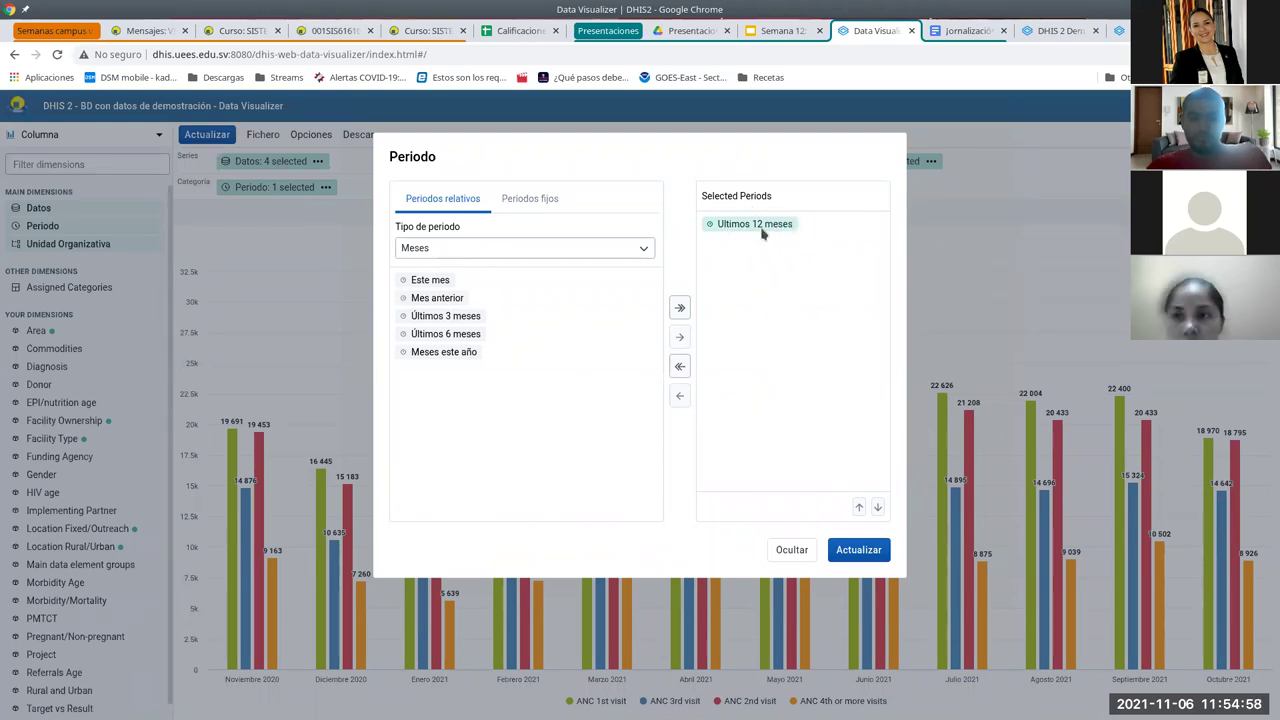
left_click(537, 252)
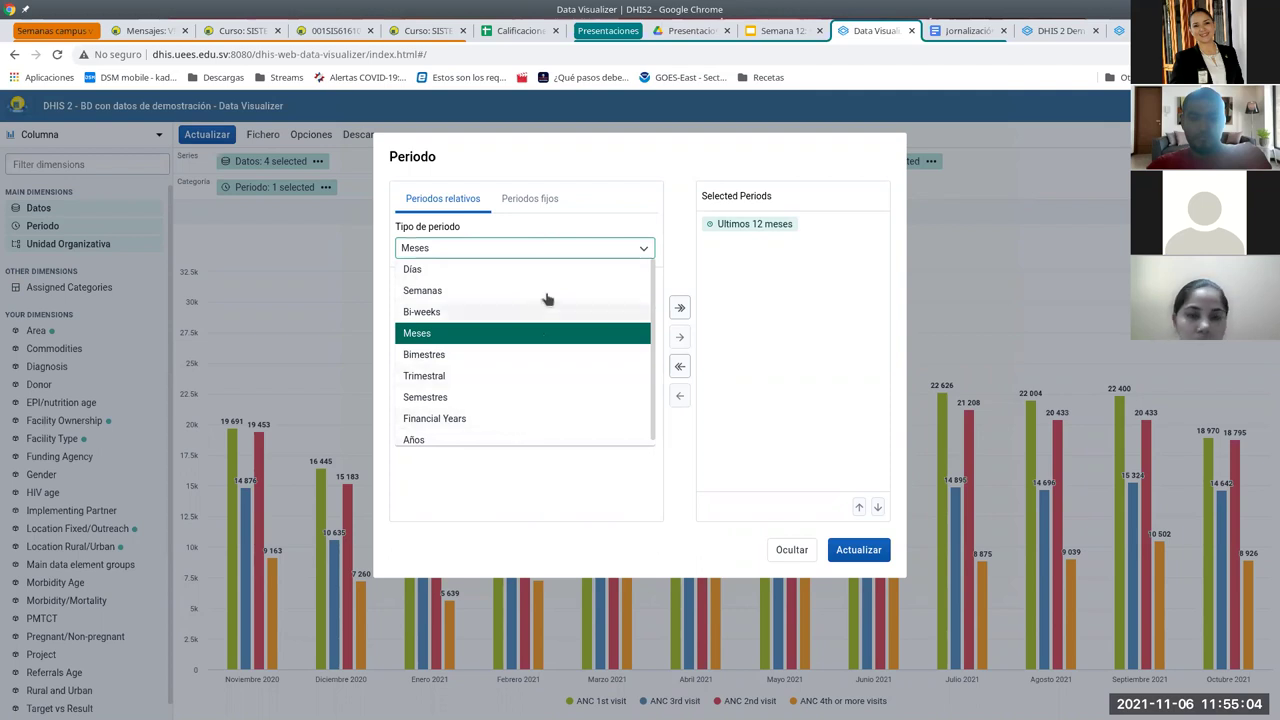
left_click(520, 200)
left_click(520, 200)
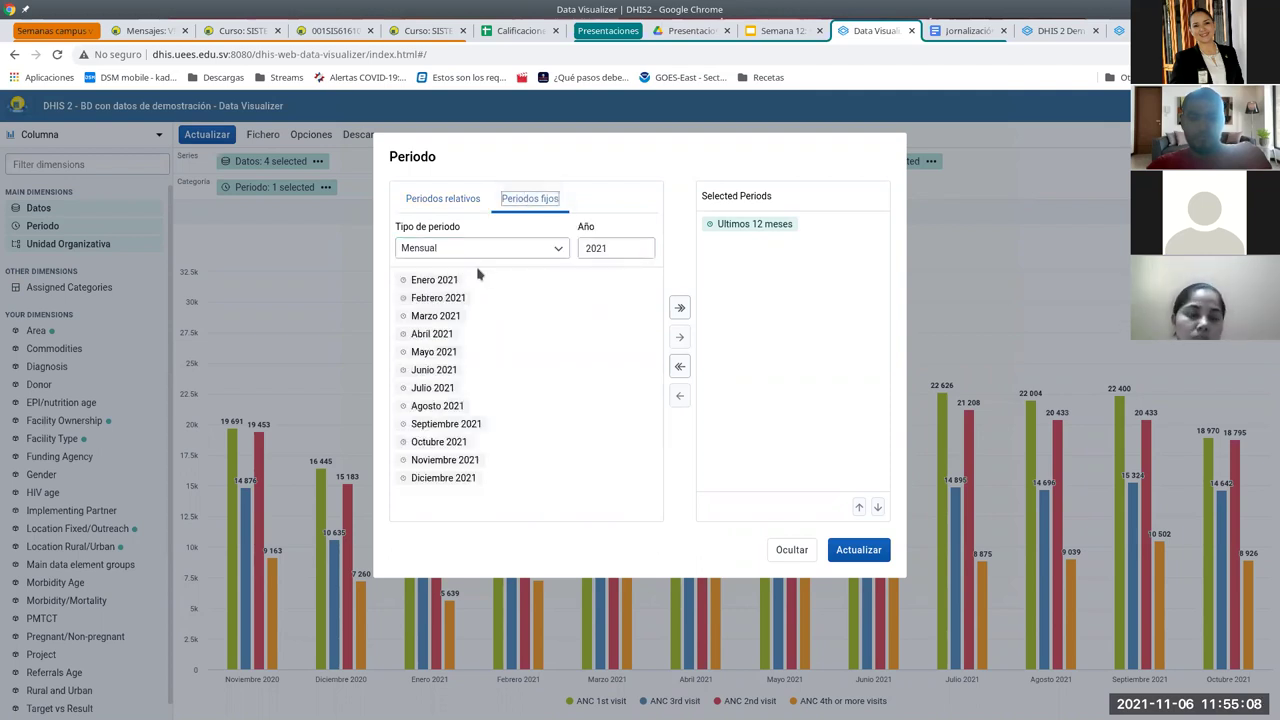
left_click(455, 199)
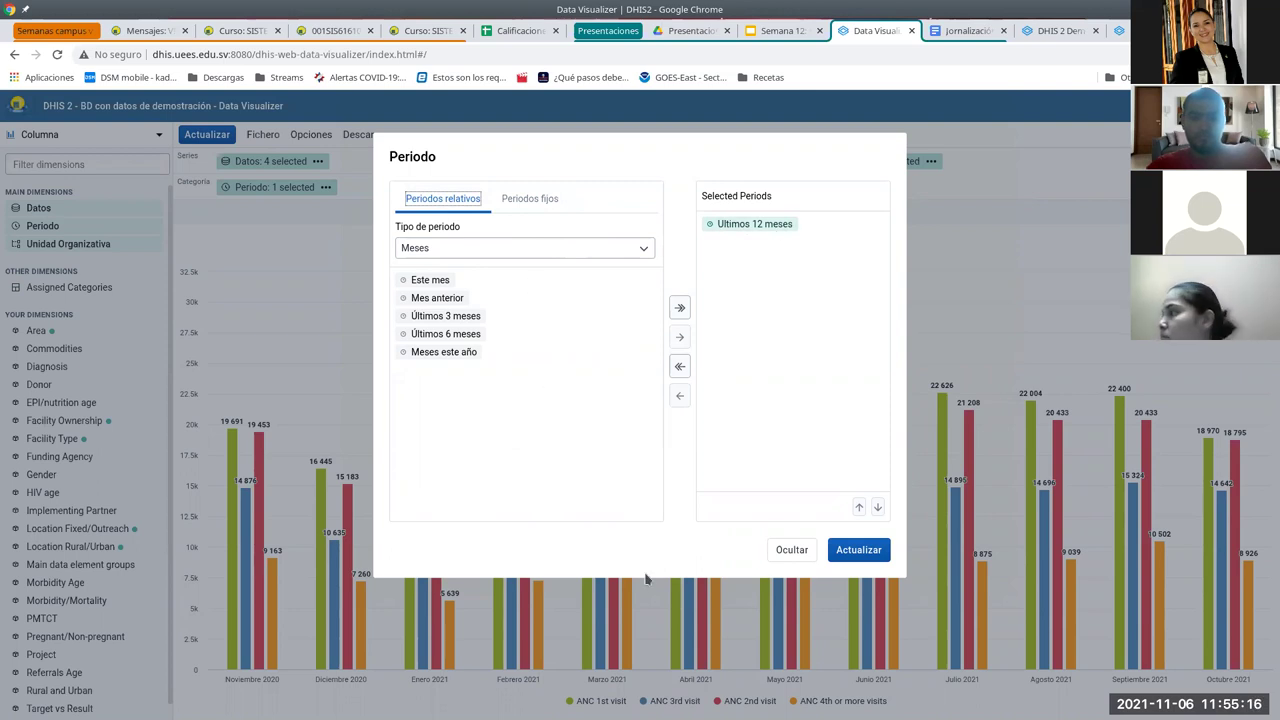
left_click(862, 550)
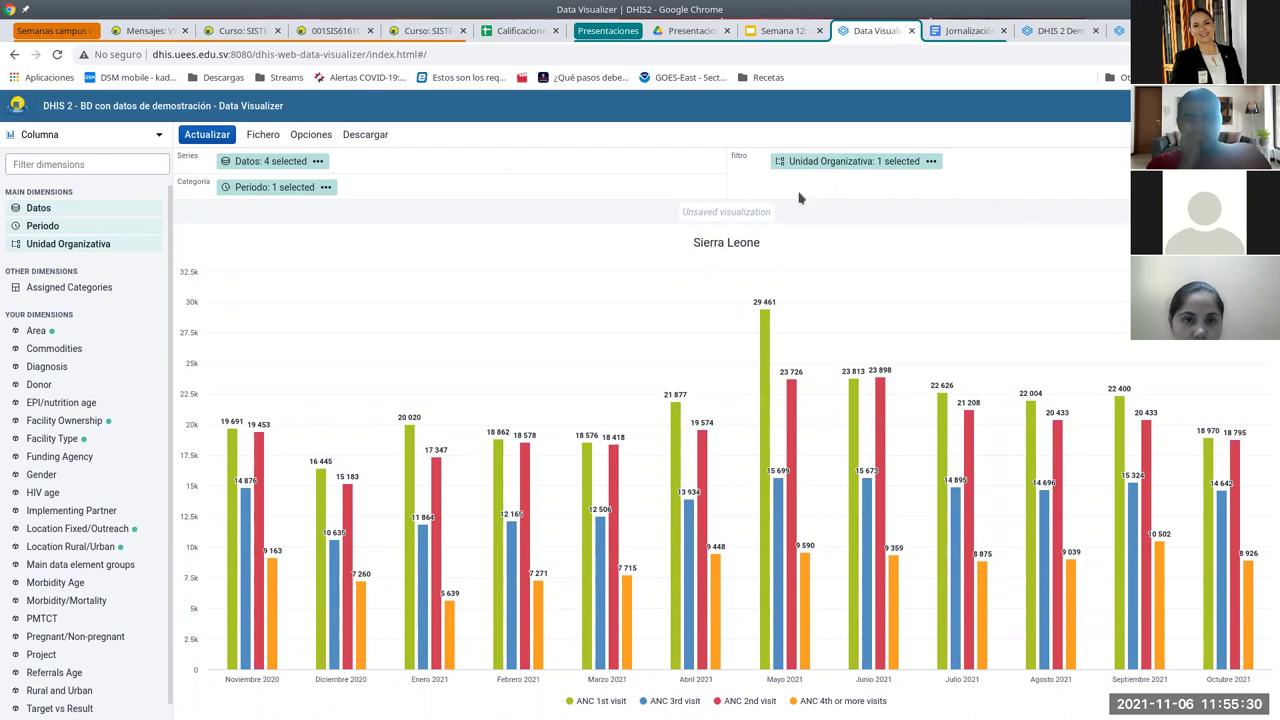
Replace Sierra Leone with Tonkolili's Gbonkonlenken and Kafe Simira as organisation units, update the chart, and briefly hide its ANC 4th or more visits series.
left_click(822, 164)
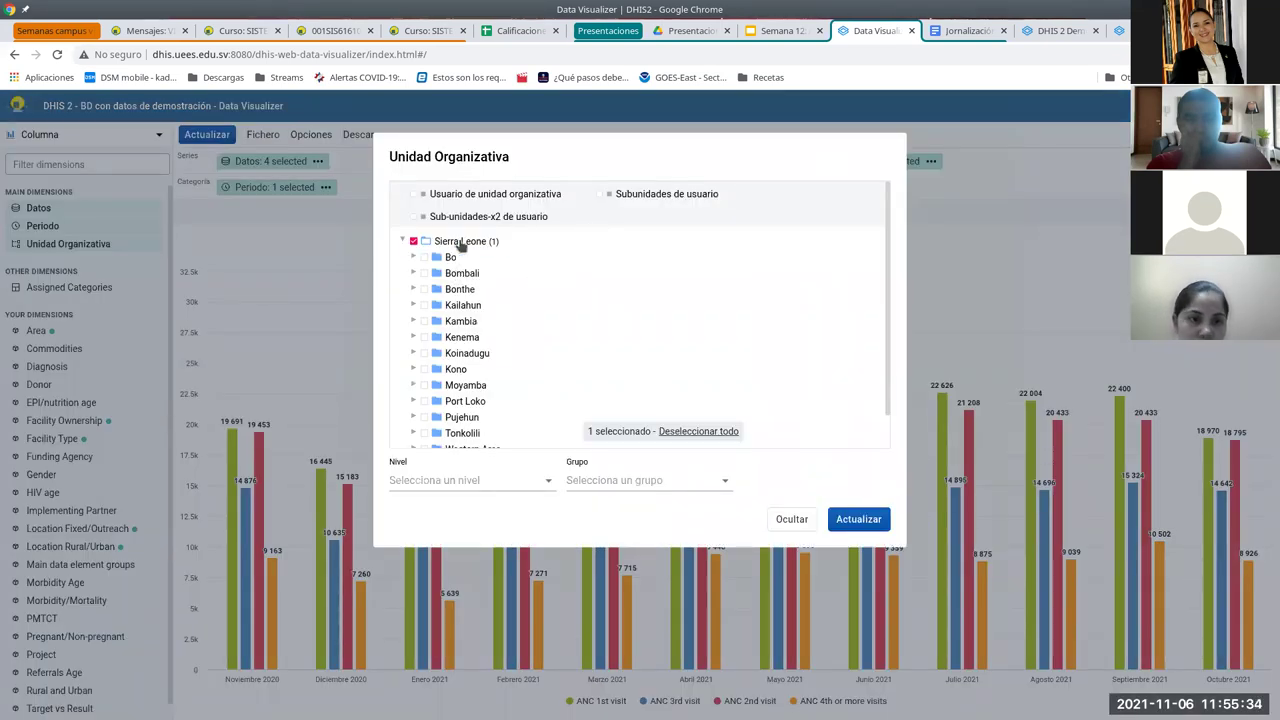
left_click(413, 242)
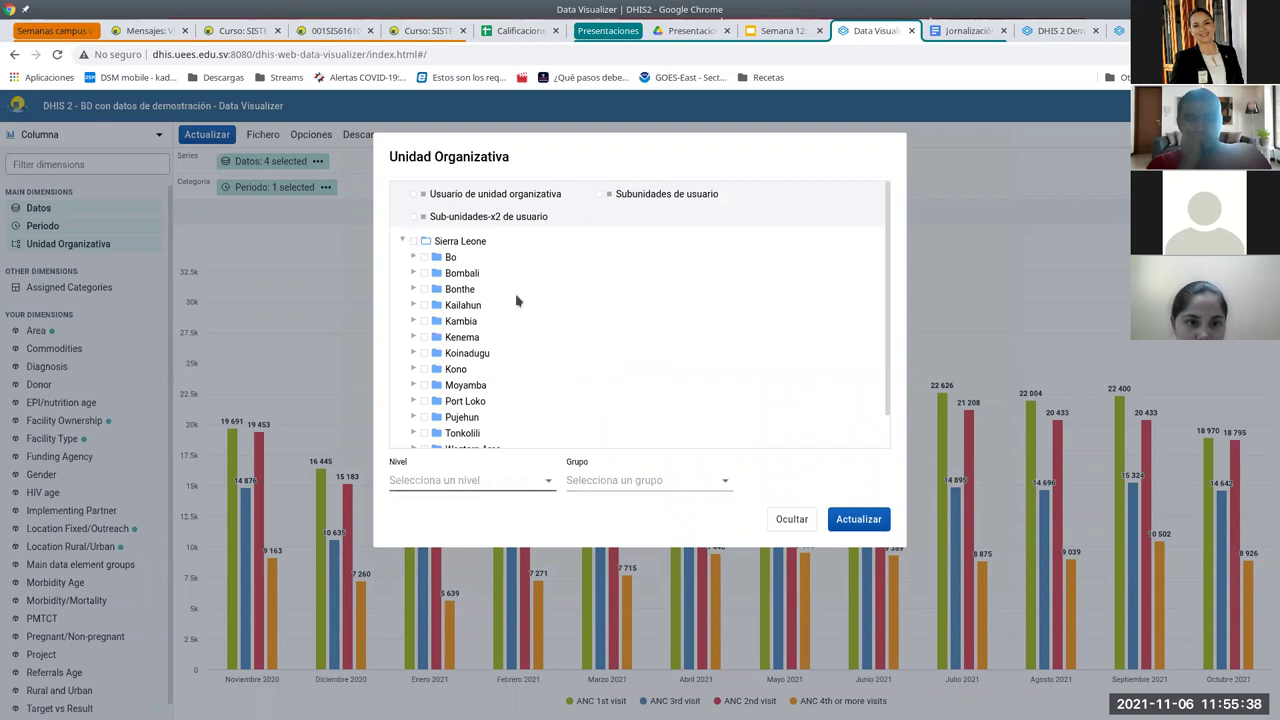
scroll(470, 265, "down", 1)
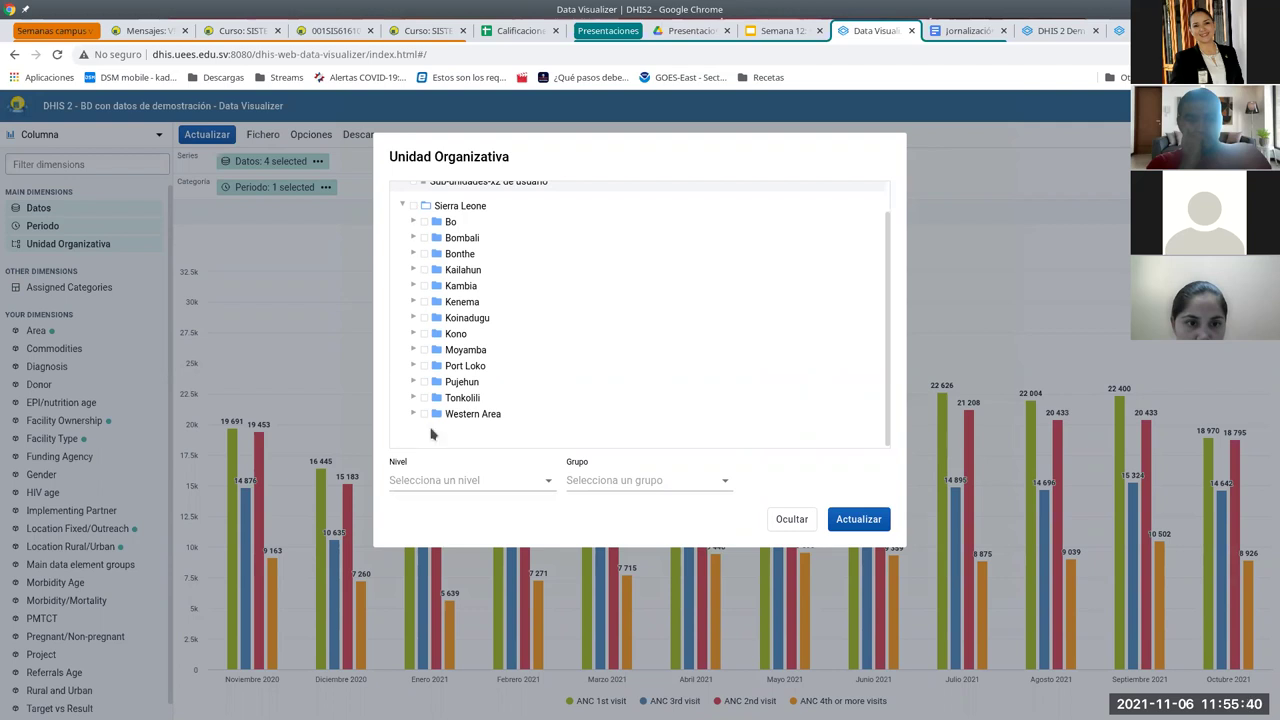
left_click(414, 398)
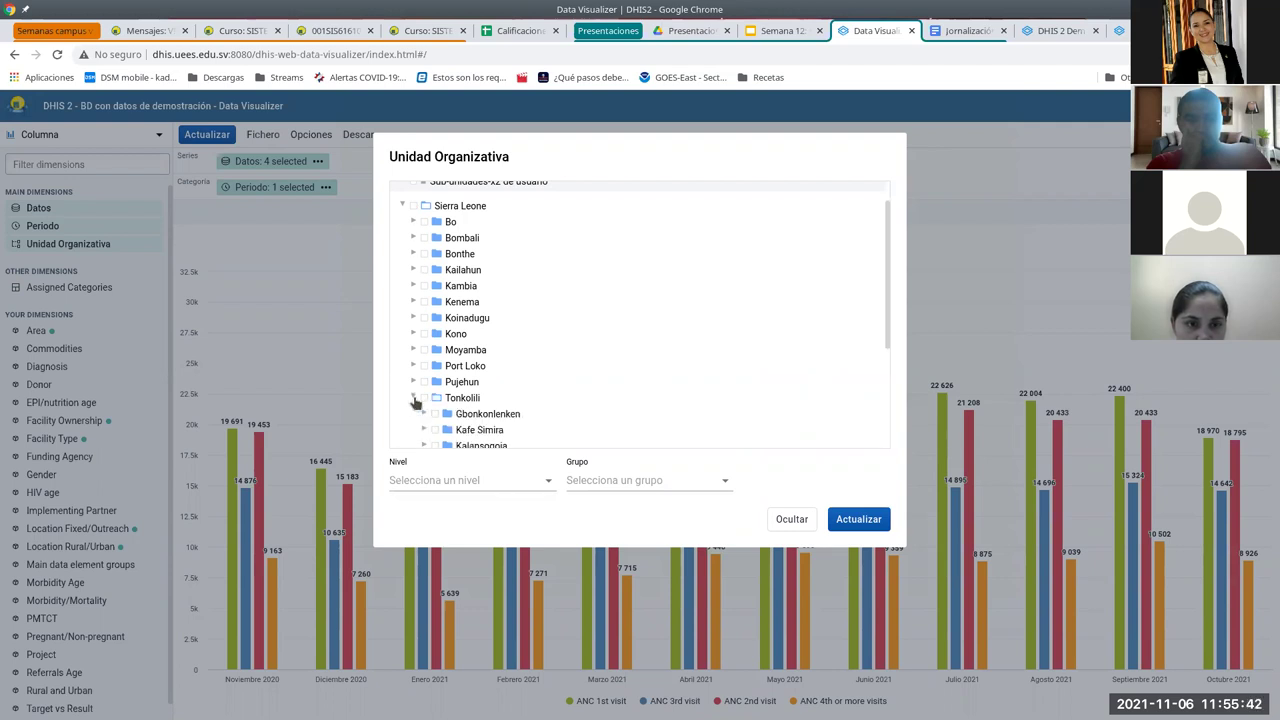
scroll(550, 386, "down", 2)
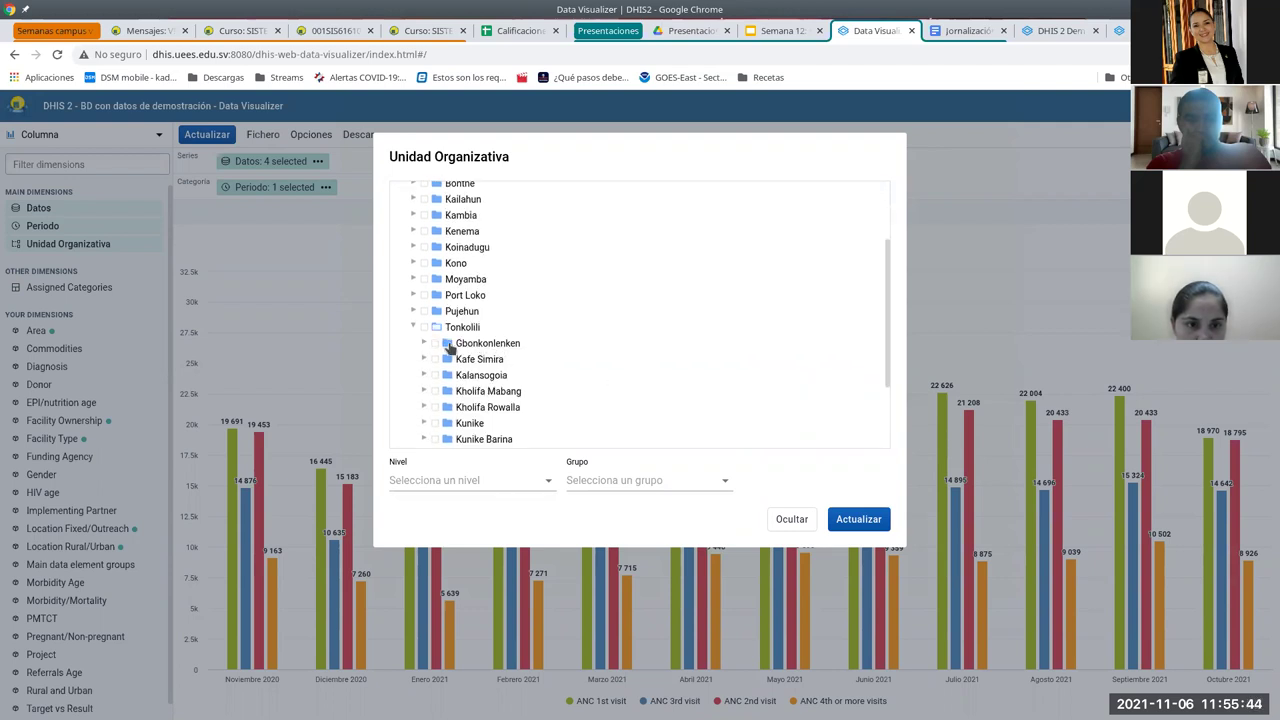
left_click(434, 343)
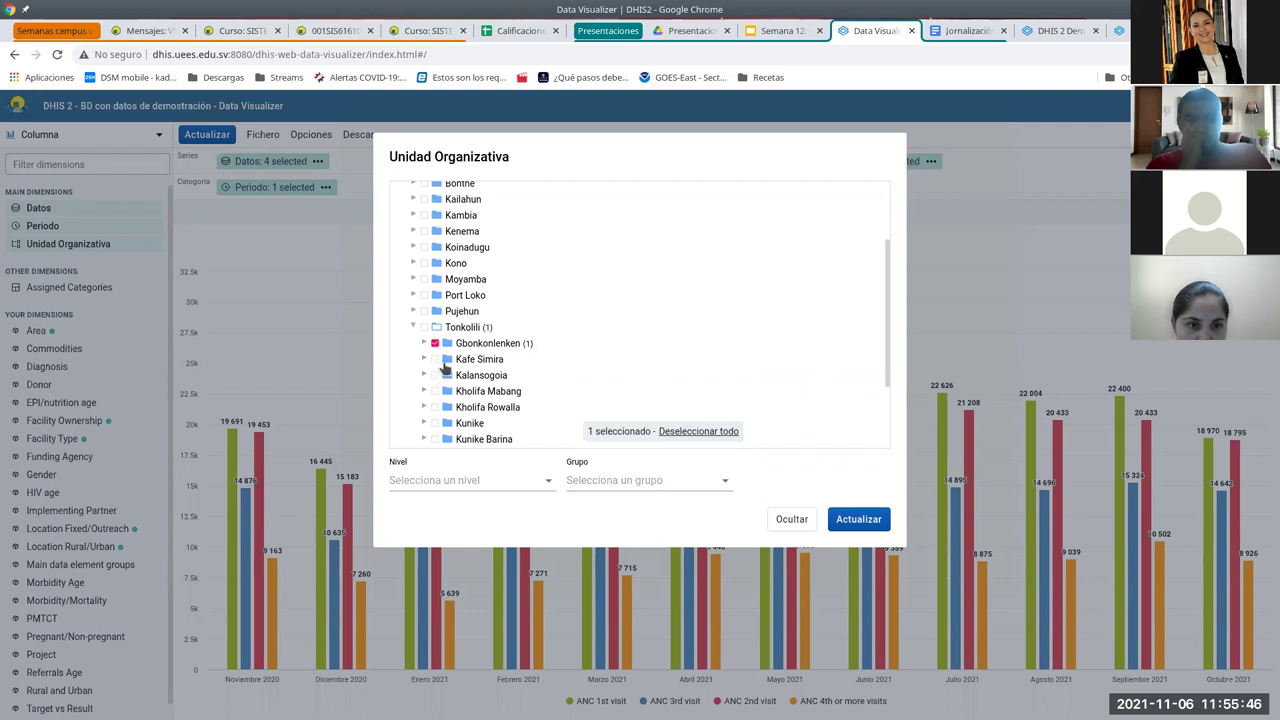
left_click(435, 359)
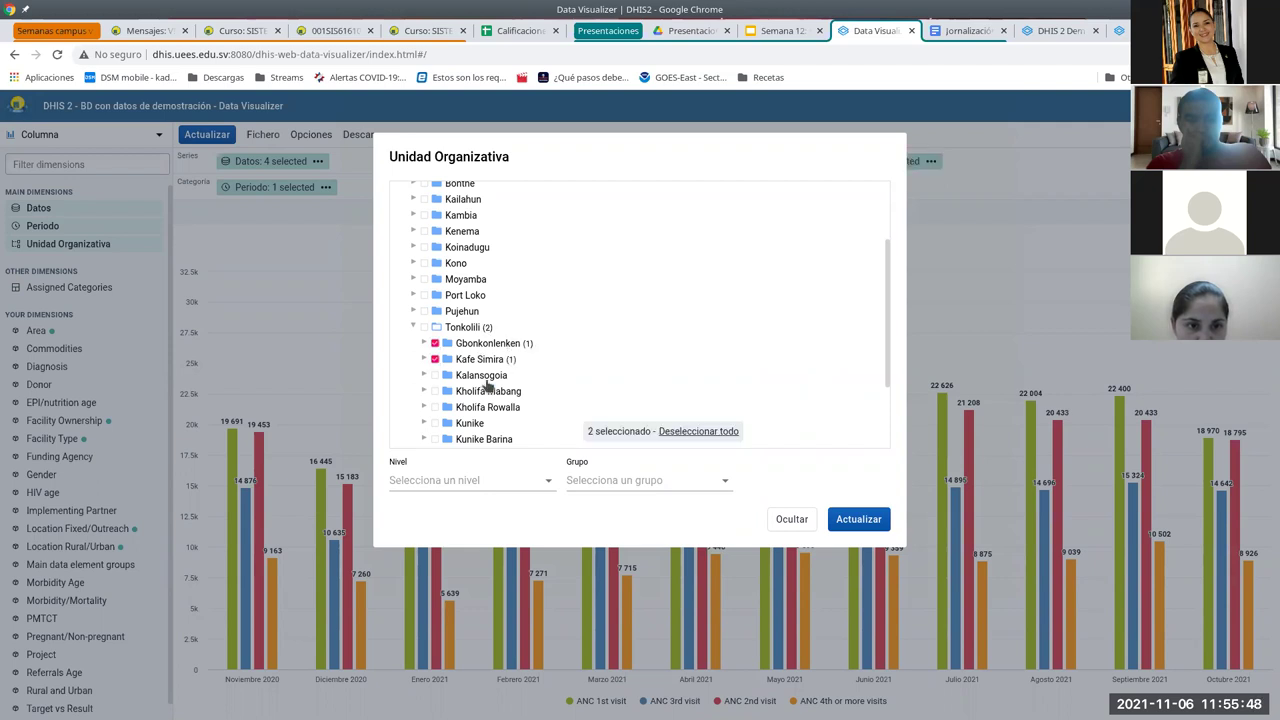
left_click(868, 520)
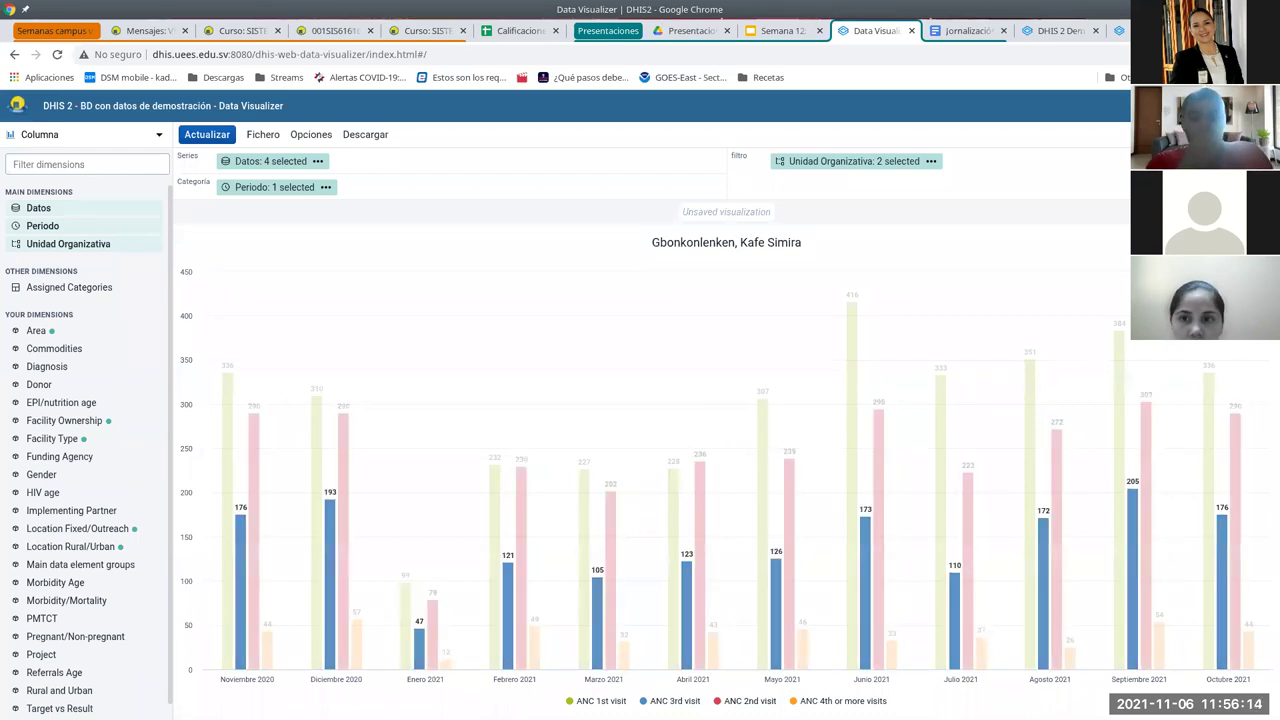
left_click(840, 700)
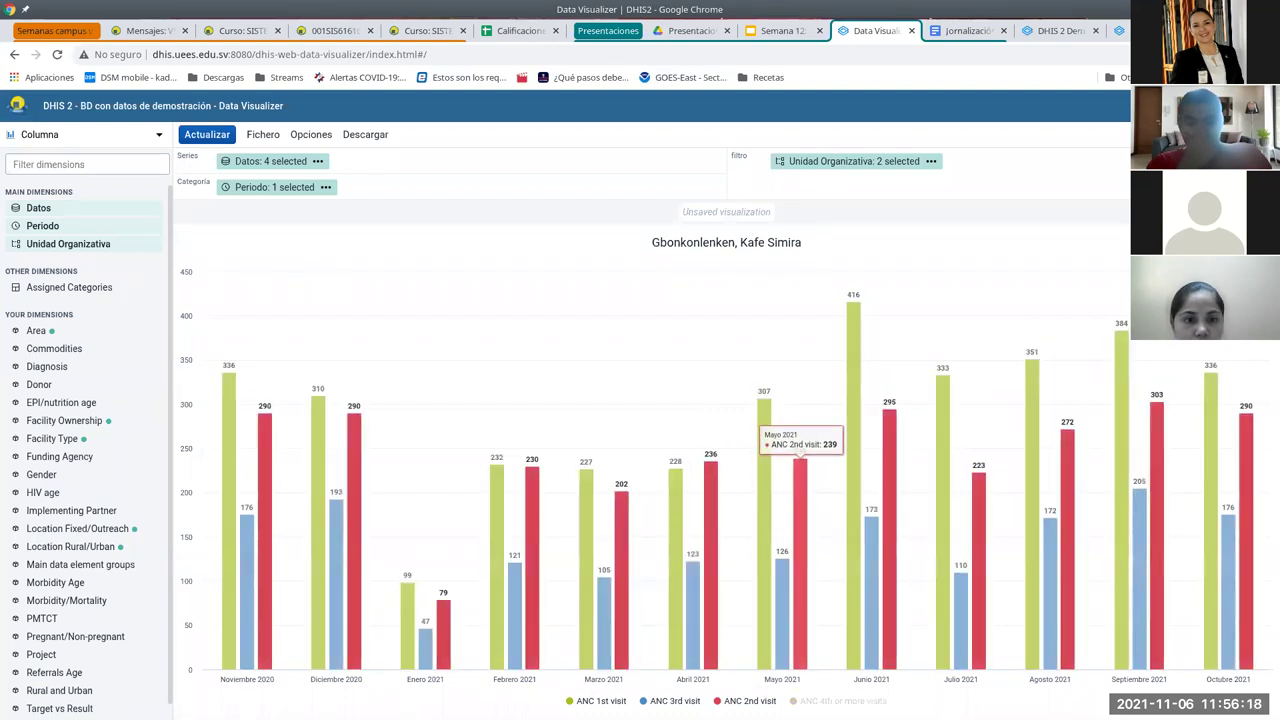
left_click(843, 700)
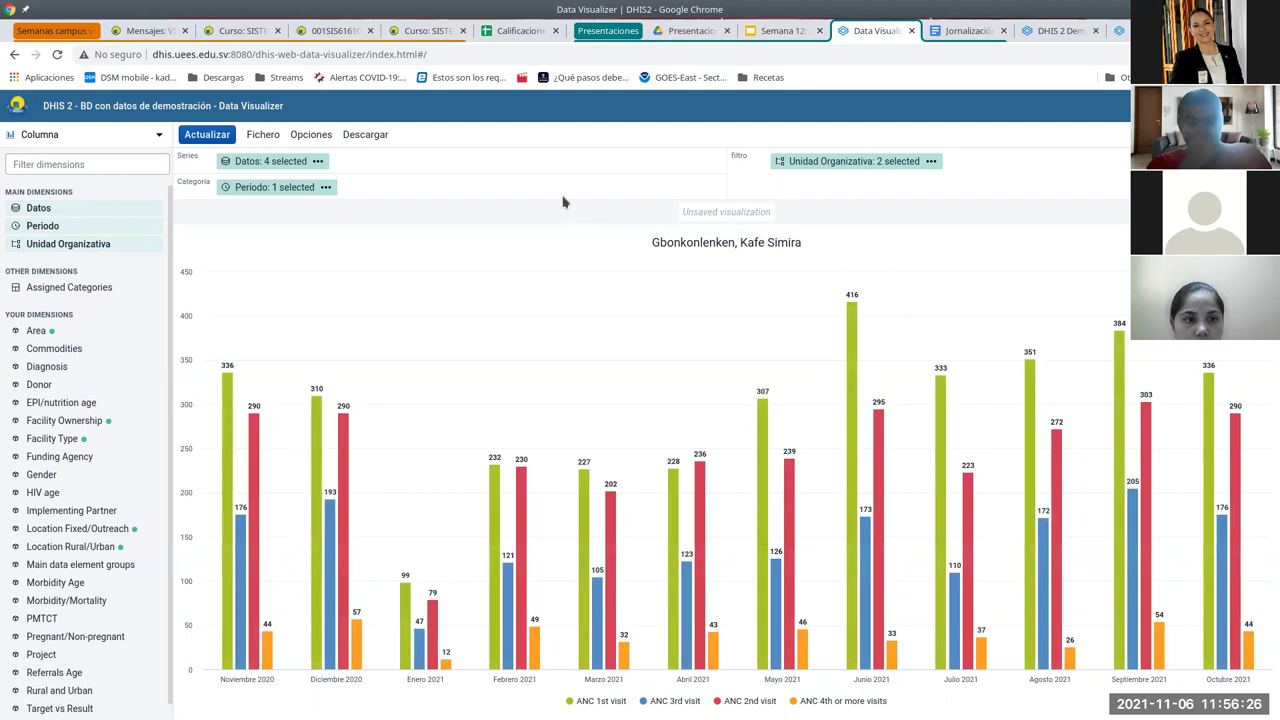
Enable the trend line in the chart's data options and set its type to Loess.
left_click(311, 136)
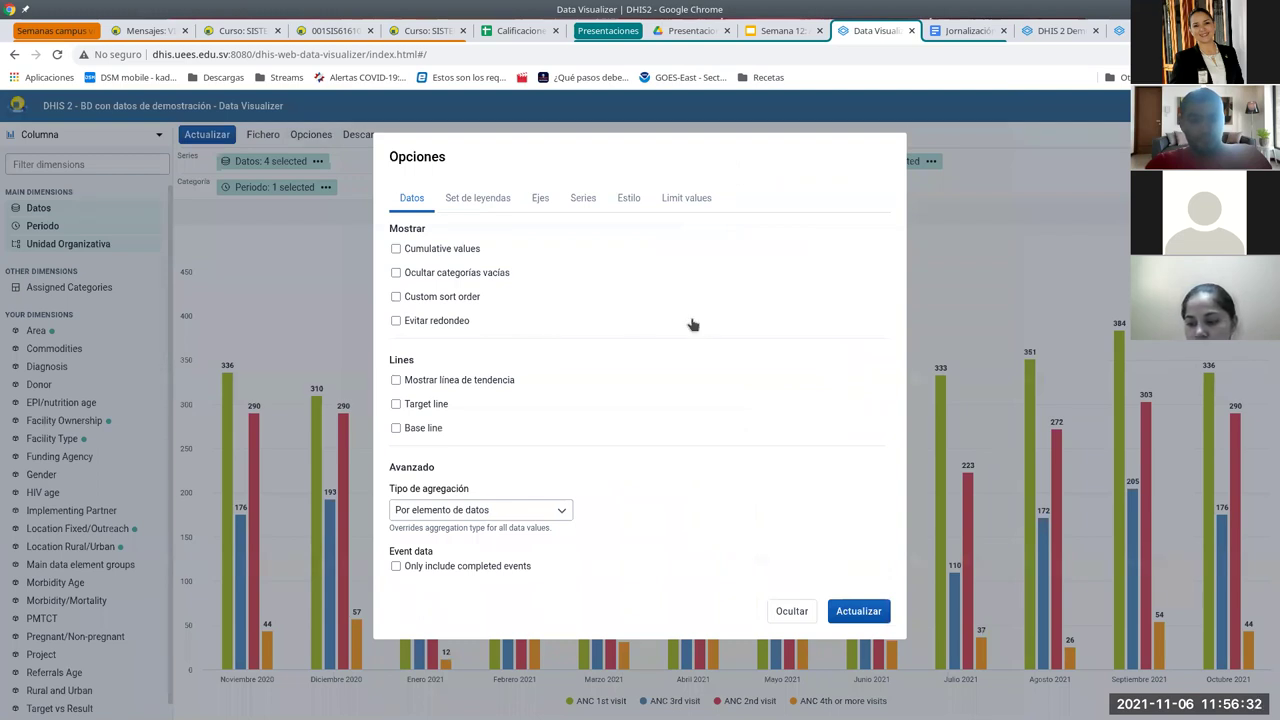
left_click(396, 380)
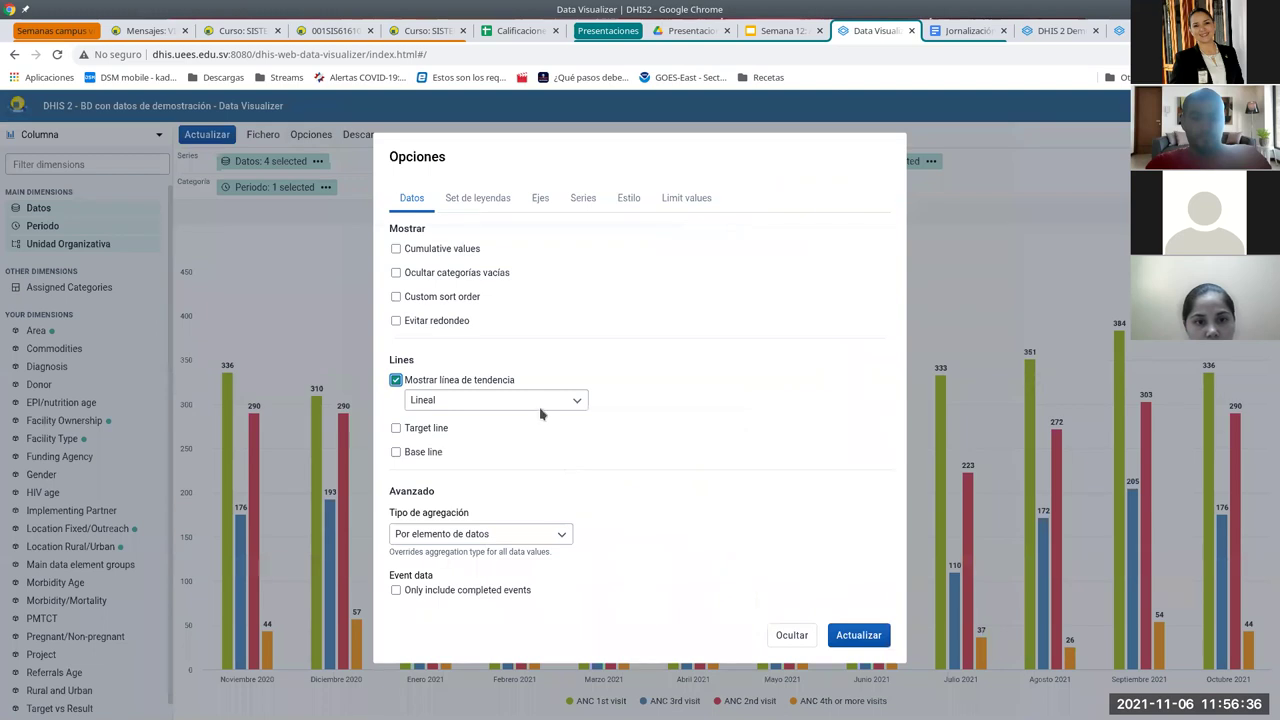
left_click(540, 405)
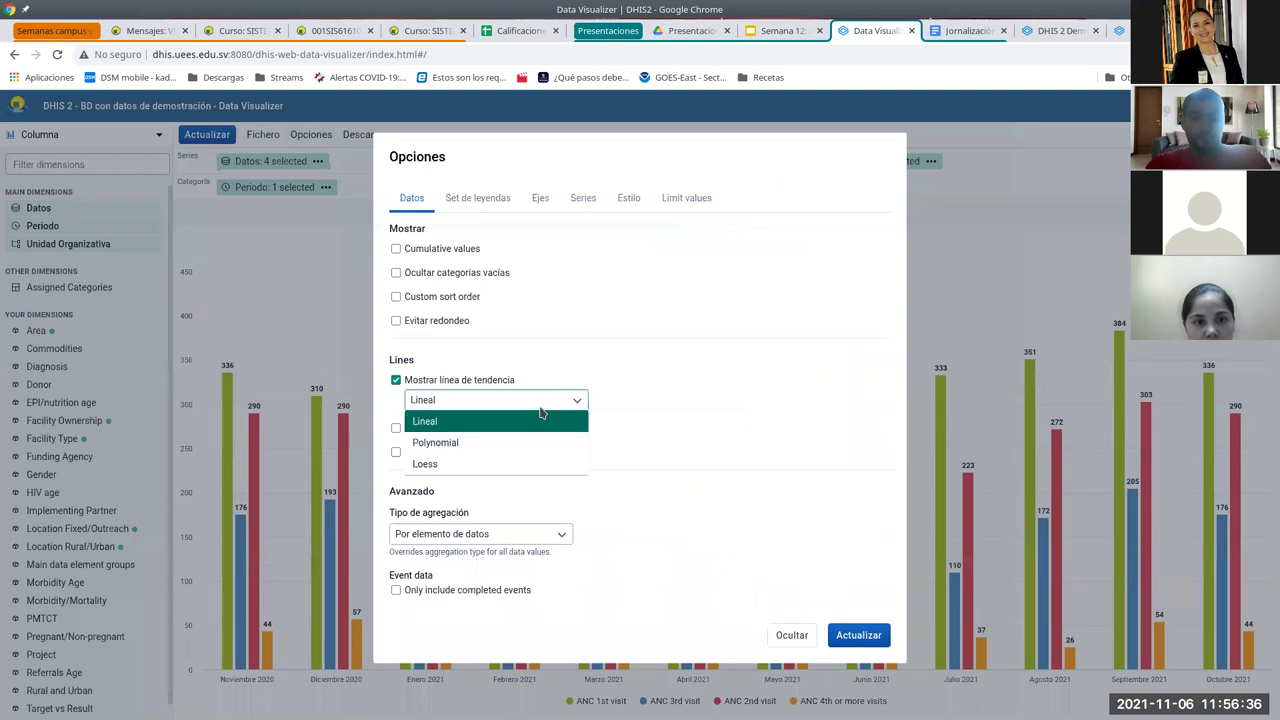
left_click(500, 463)
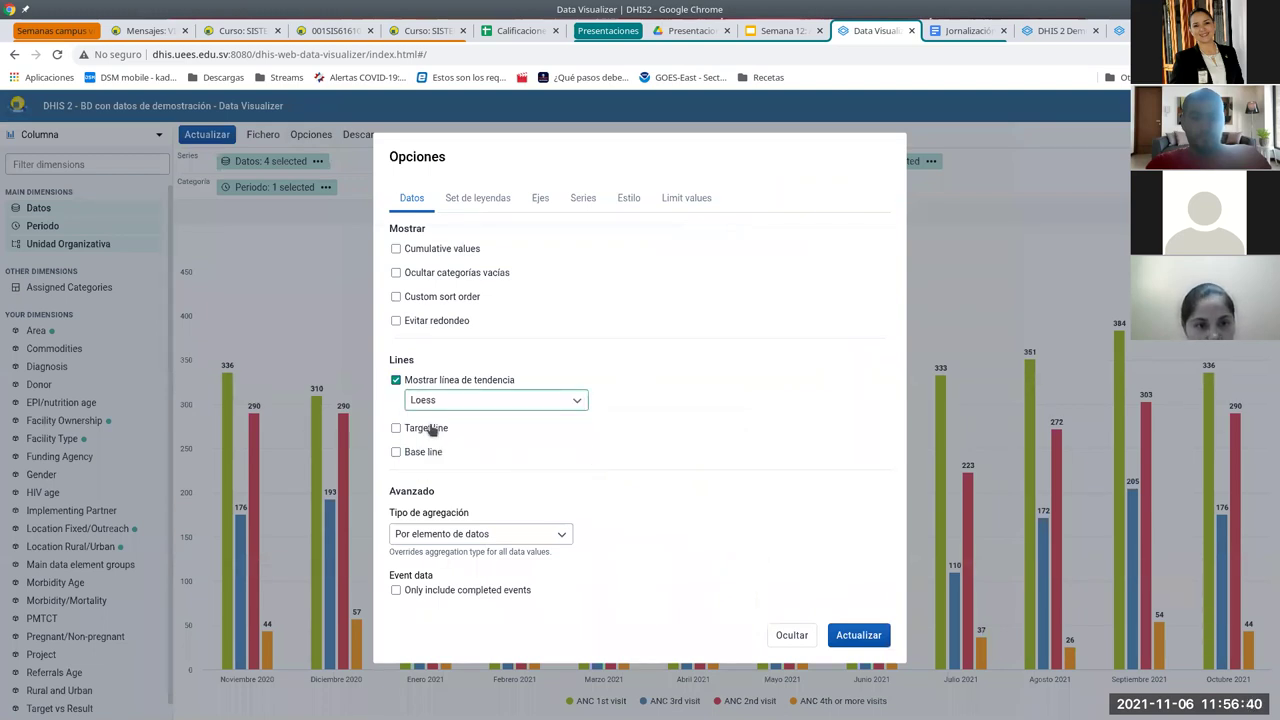
Add a target line with the value 300 and the title "Meta de atención".
left_click(396, 429)
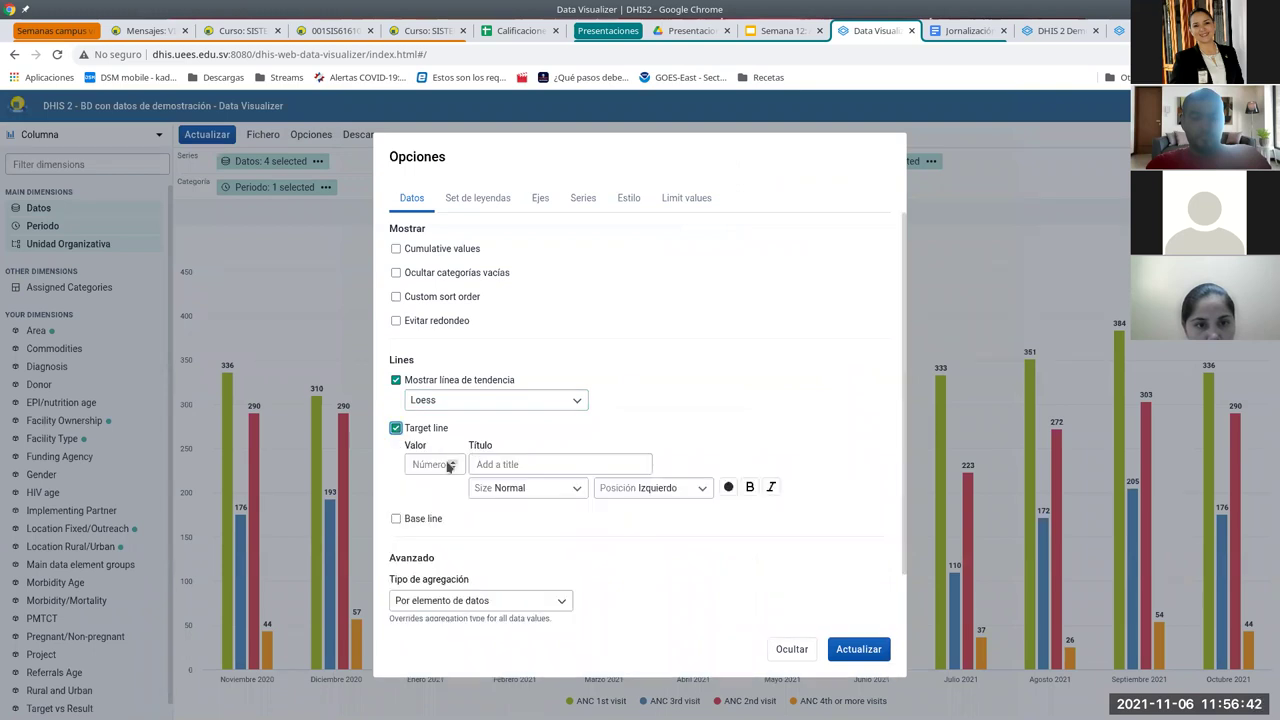
left_click(426, 462)
type("300")
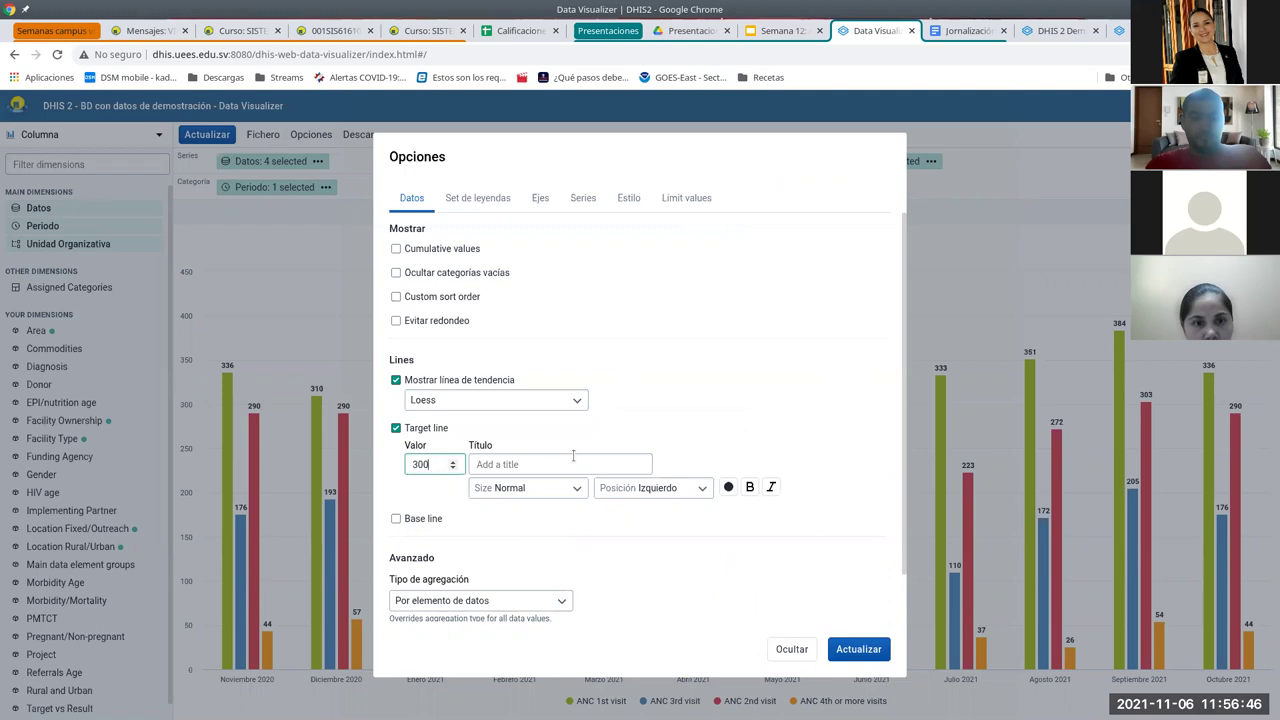
left_click(568, 457)
type("Meta de atención")
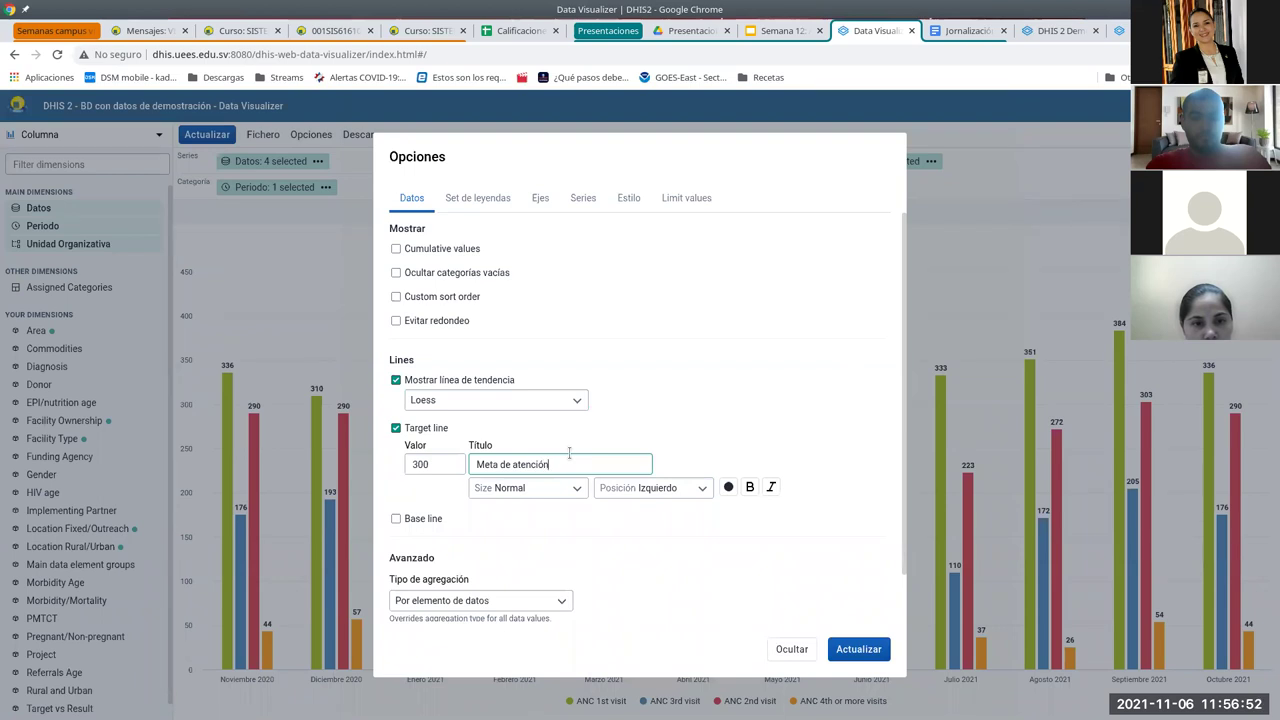
Add a base line with the value 40 and the title "Mínimo de atención", and update the chart with the new lines.
left_click(411, 521)
left_click(451, 549)
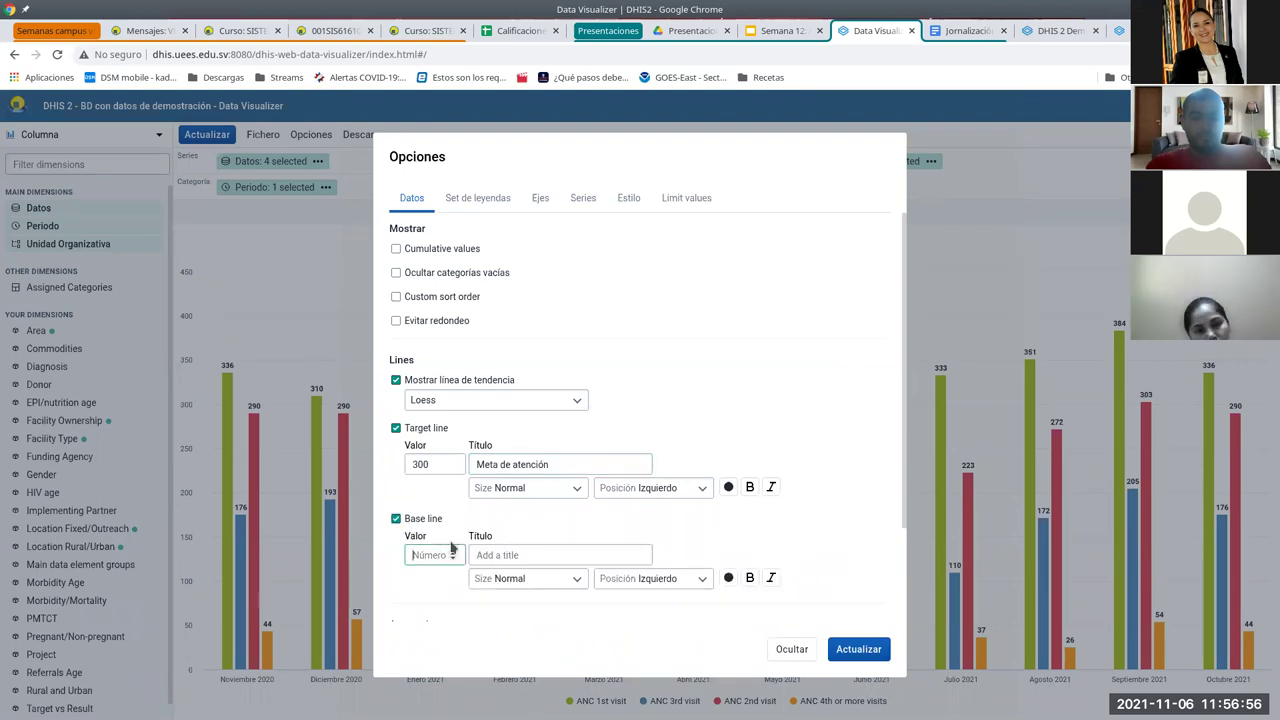
left_click(548, 553)
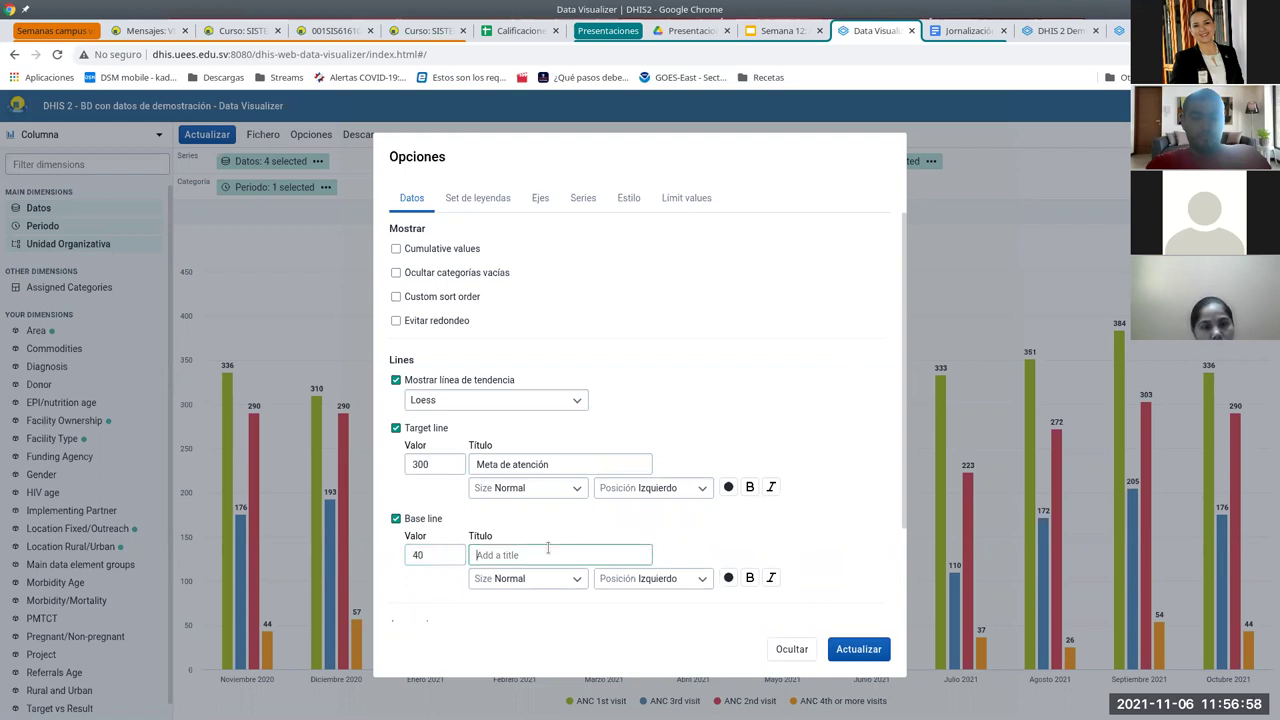
type("Mínimo de atenció")
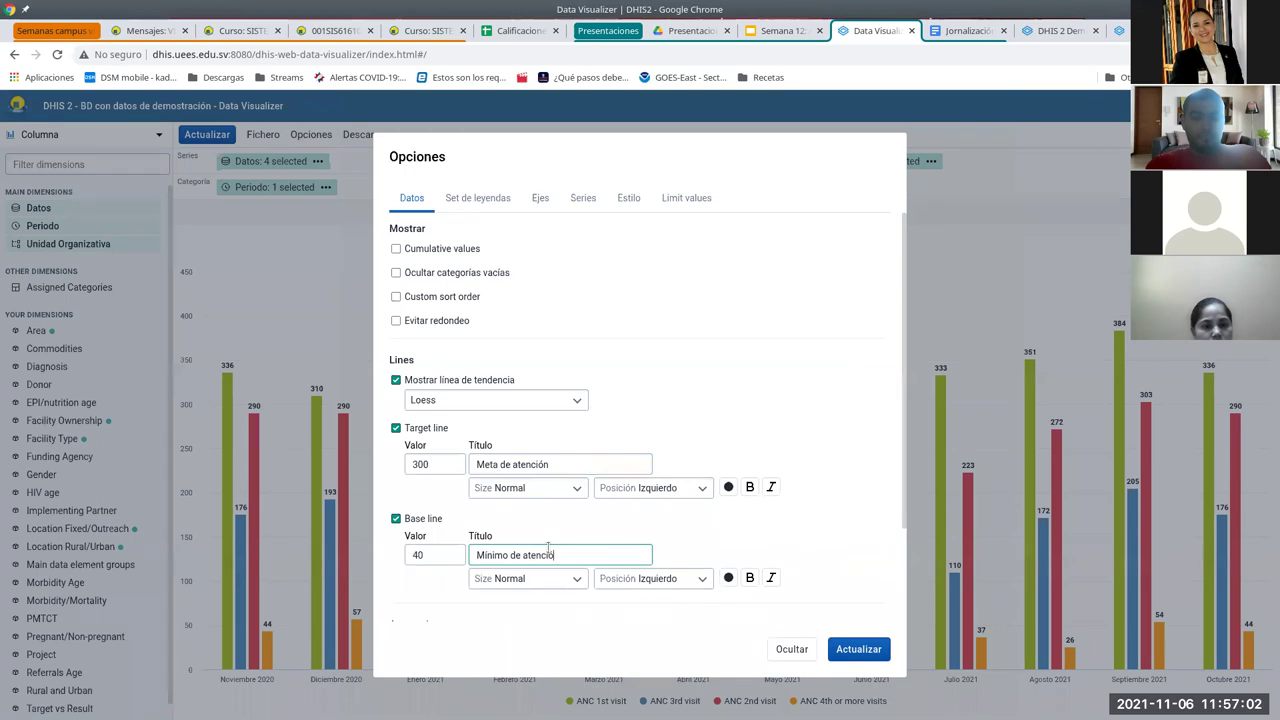
type("n")
left_click(855, 648)
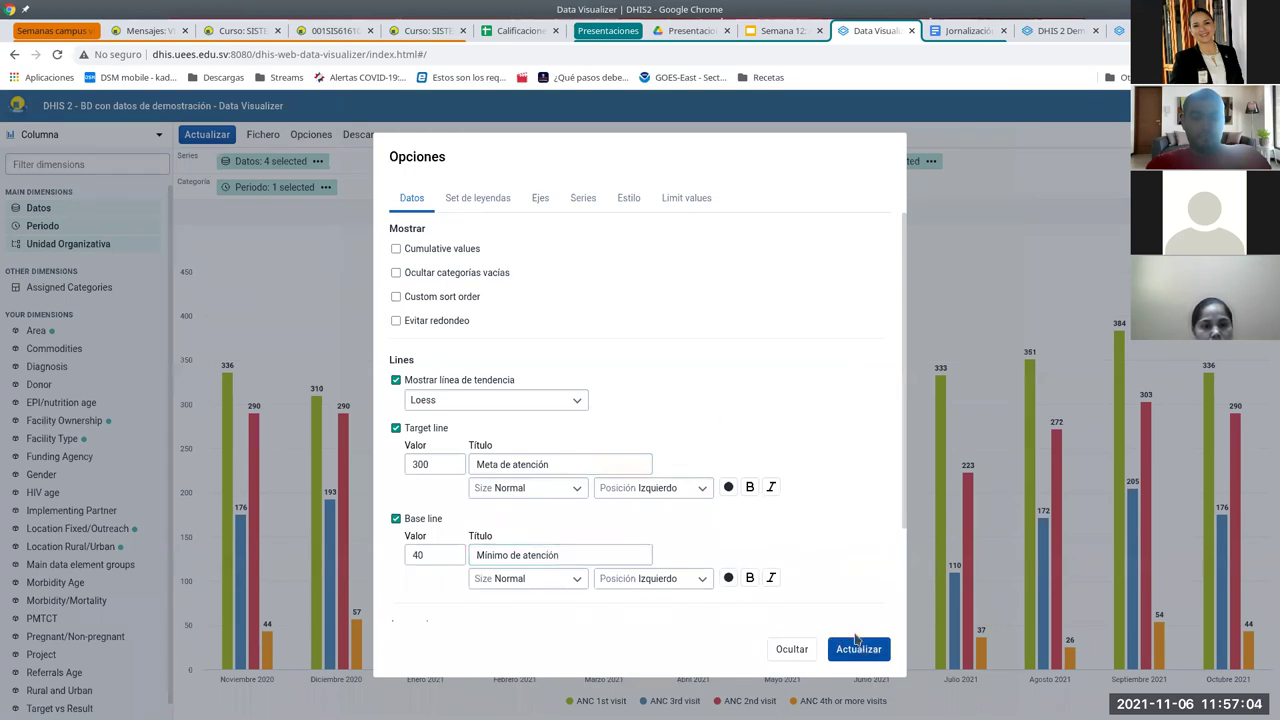
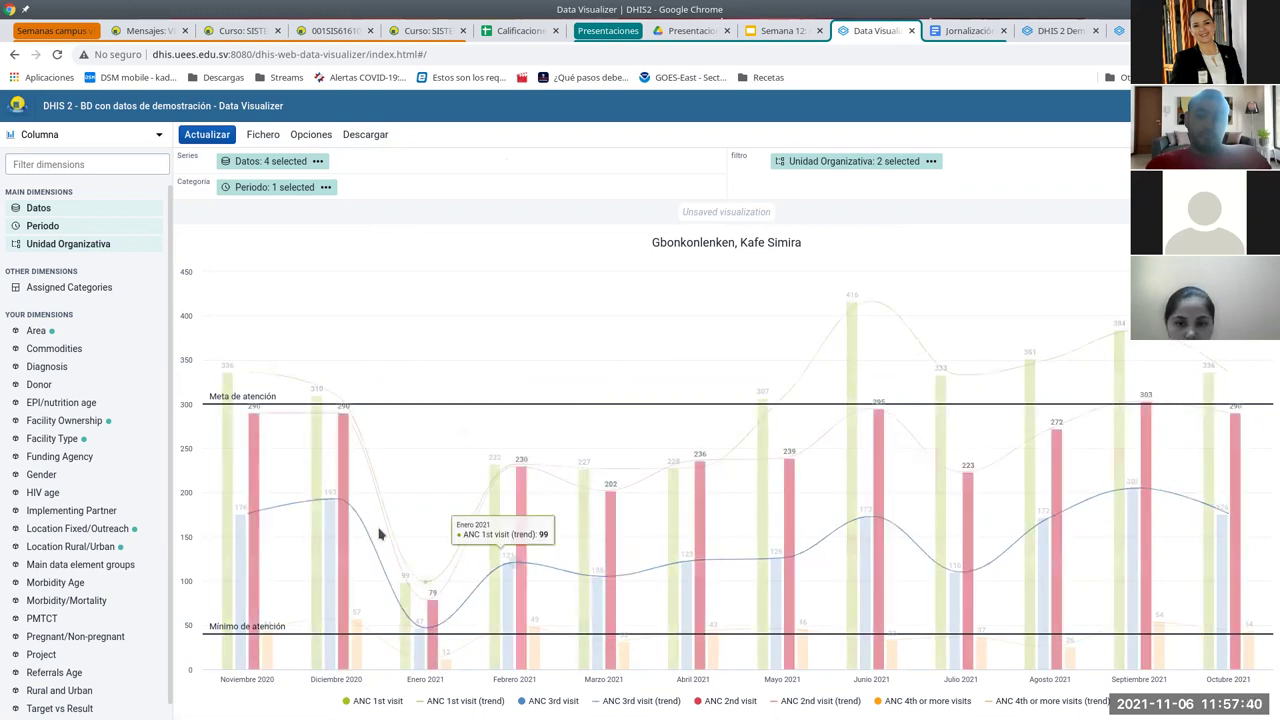
Change the visualization type from Columna to Línea and update the chart.
left_click(139, 136)
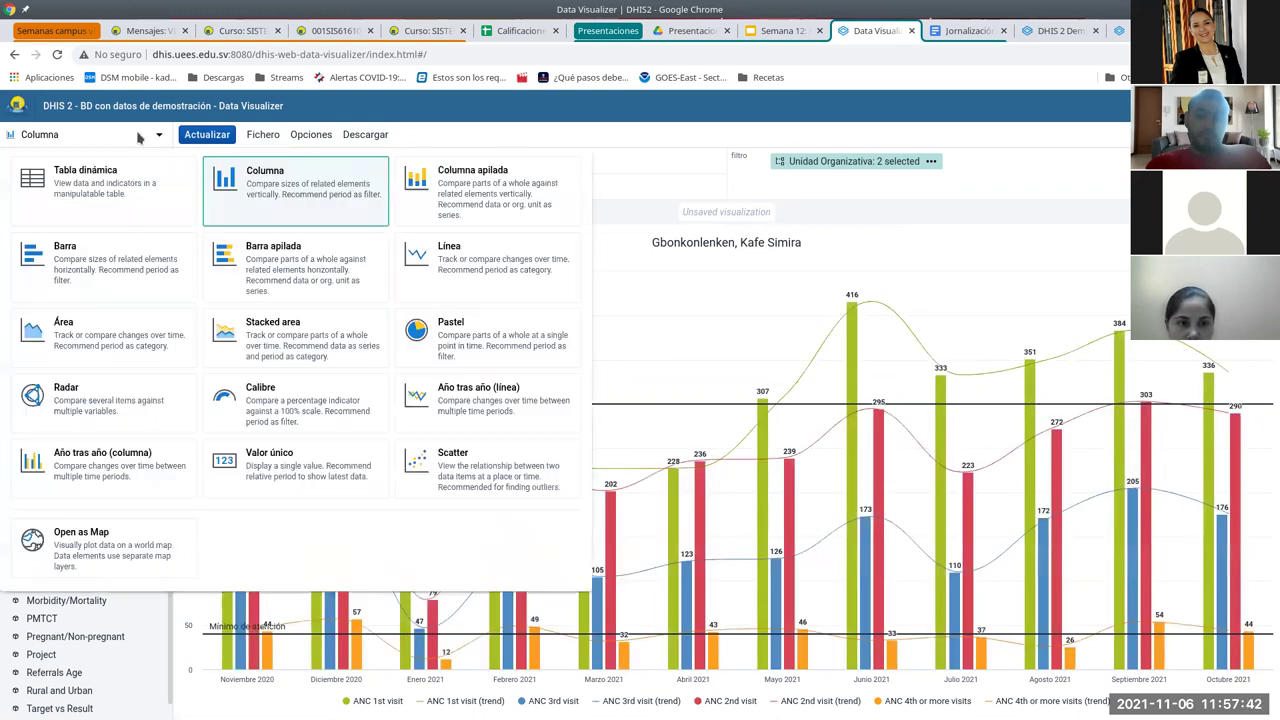
left_click(493, 278)
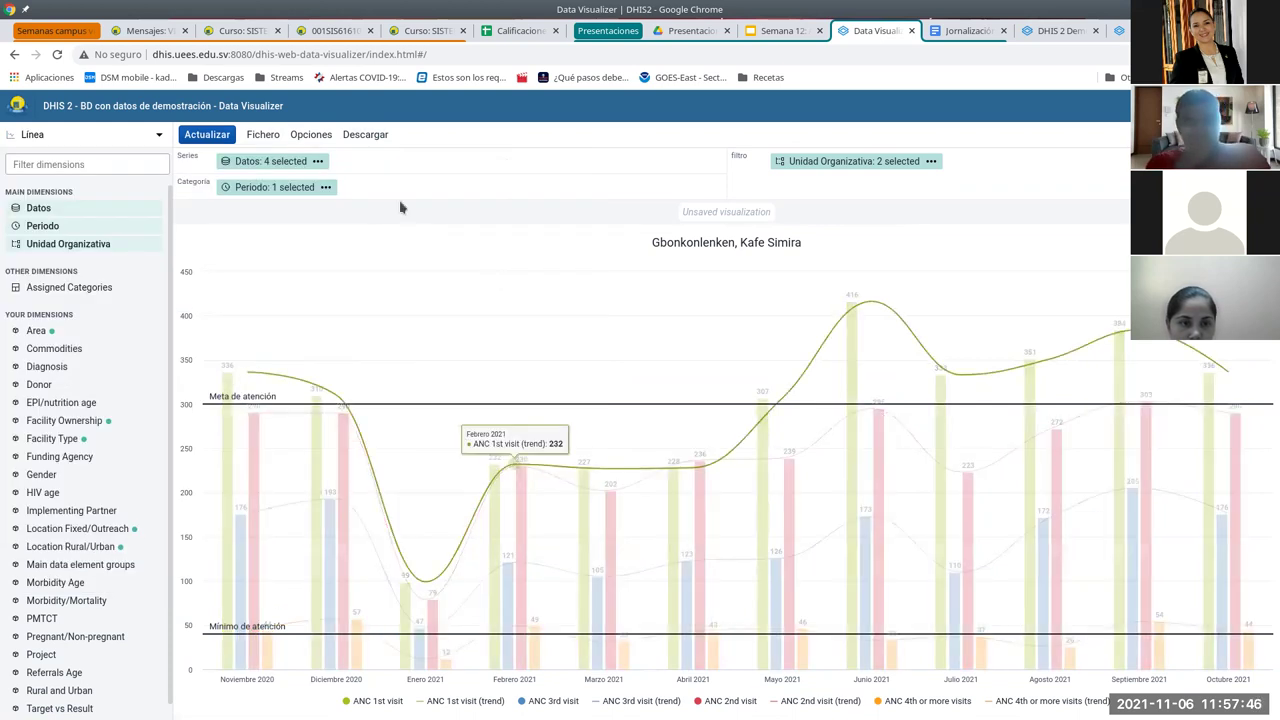
left_click(214, 139)
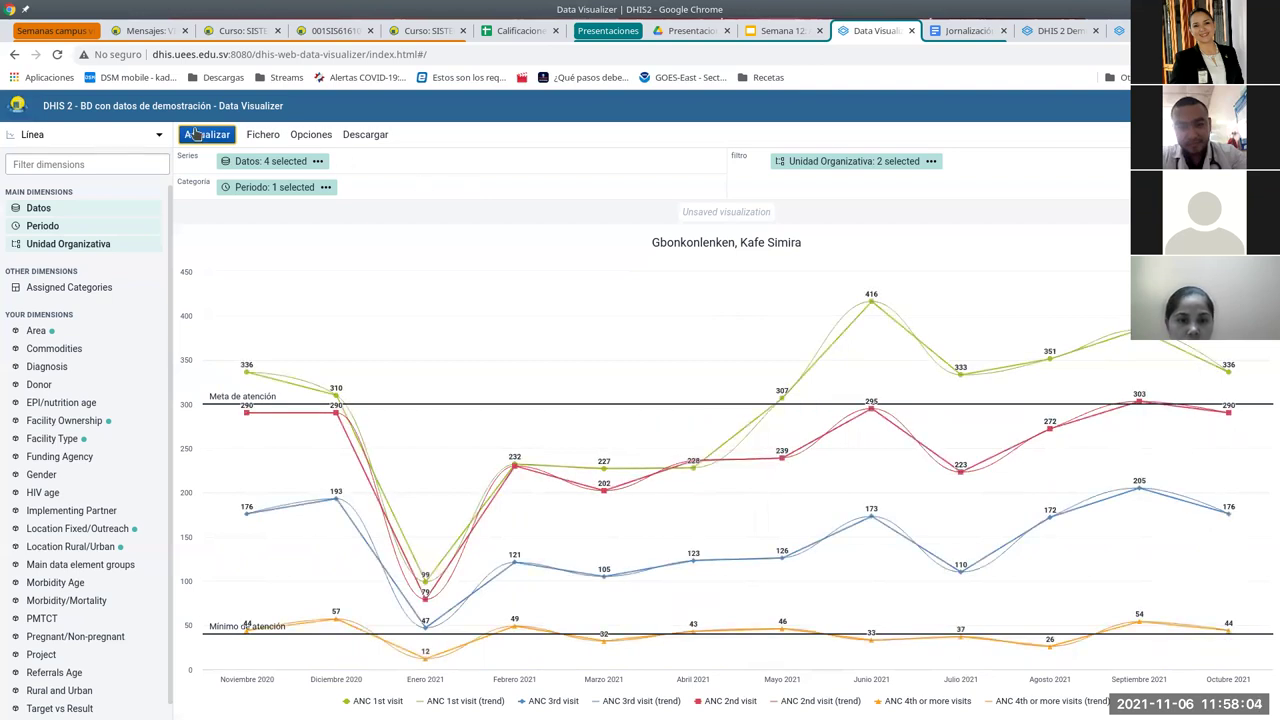
Show the ANC 4th or more visits series as columns on Axis 2 and update the chart.
left_click(305, 136)
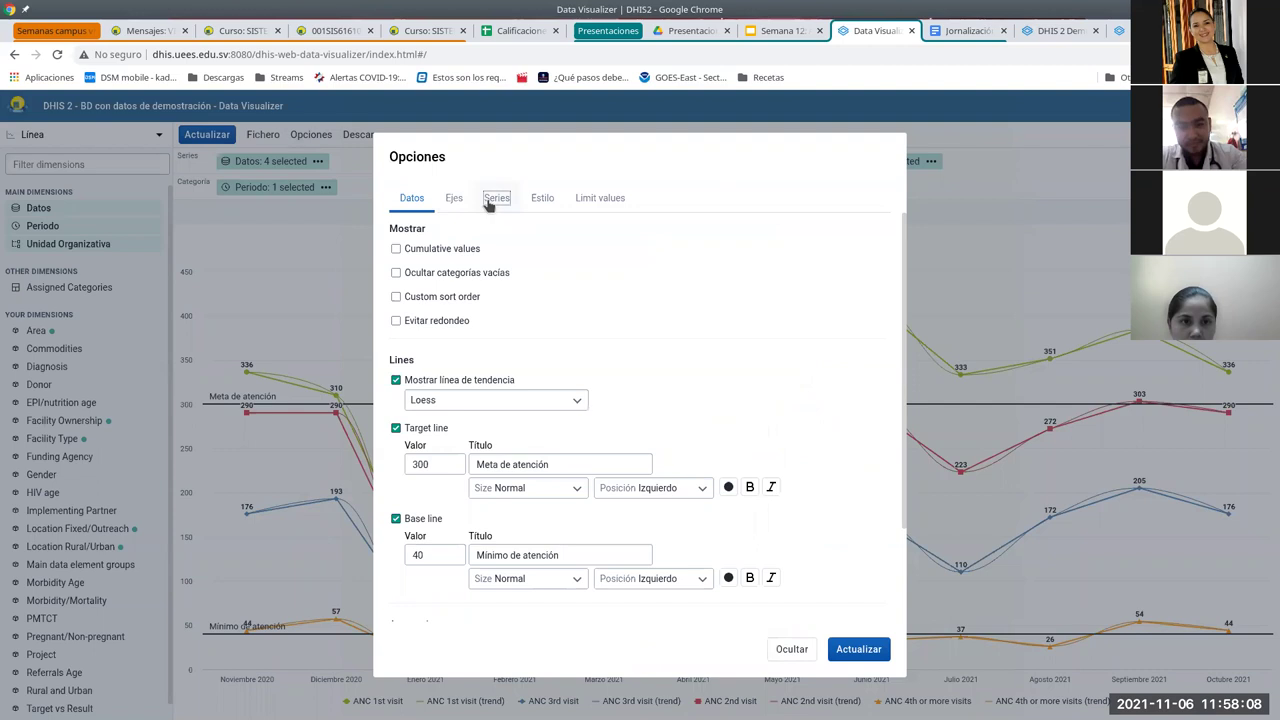
left_click(489, 204)
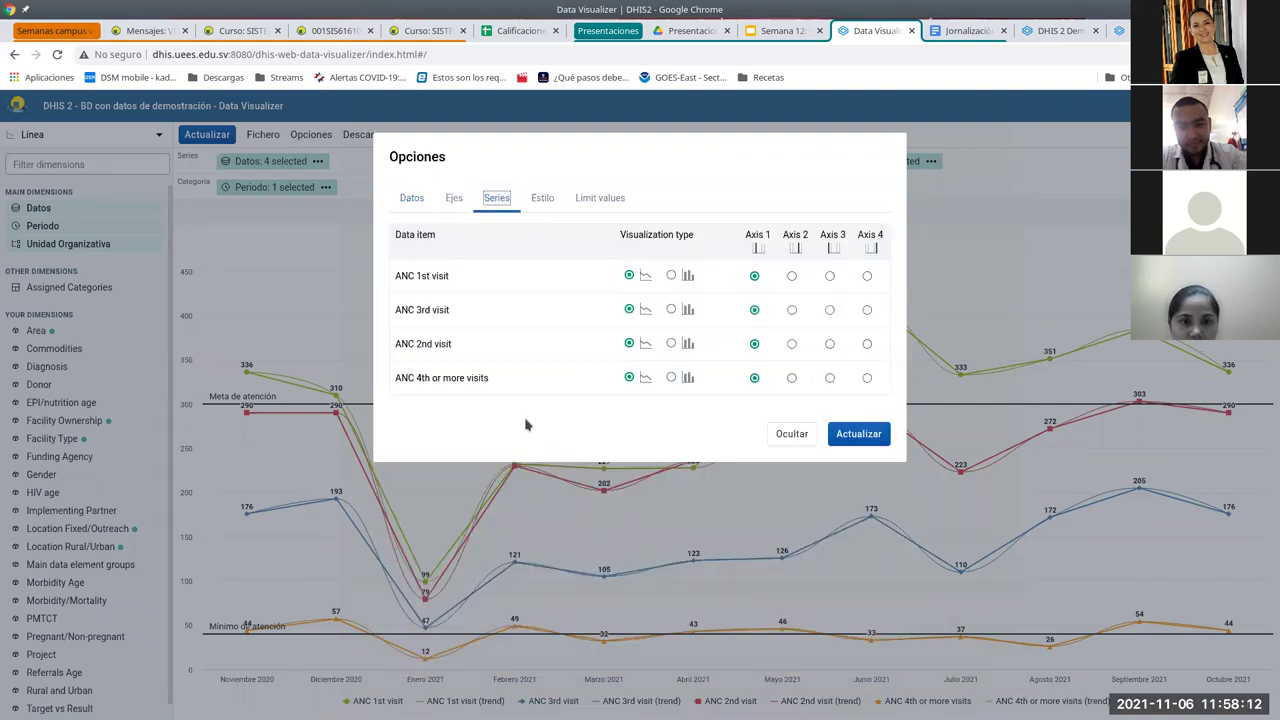
left_click(671, 378)
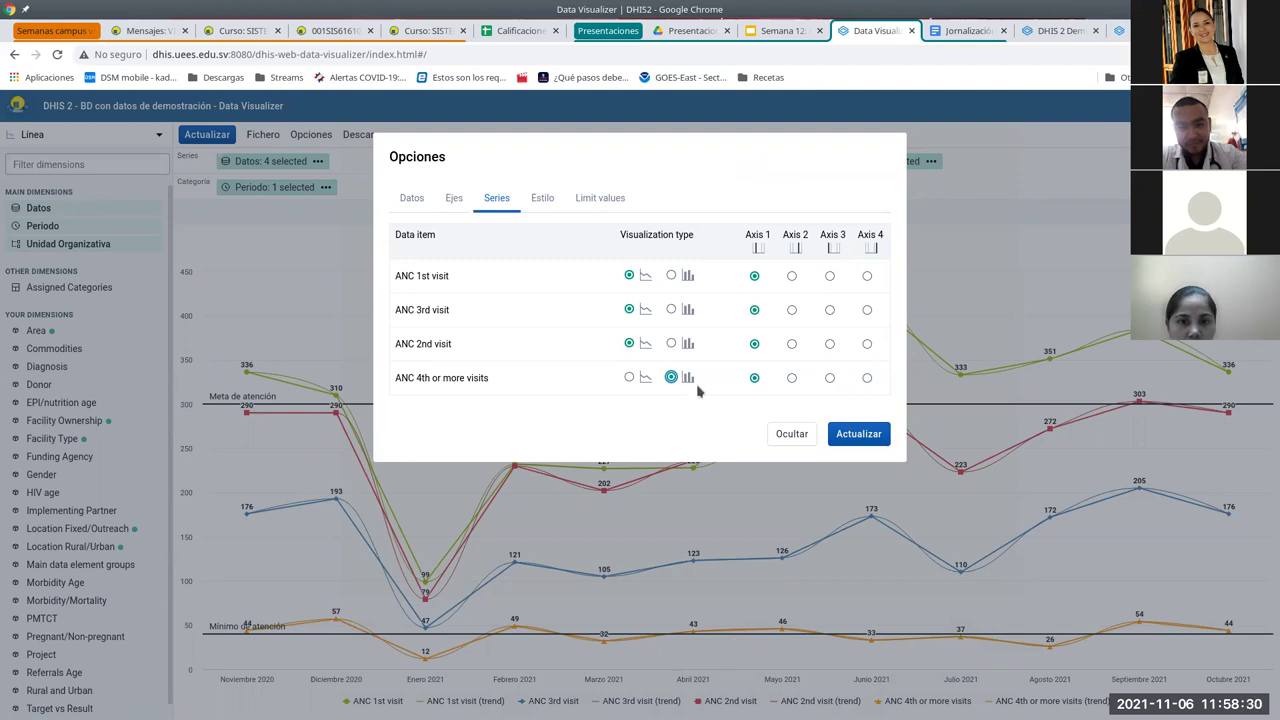
left_click(867, 379)
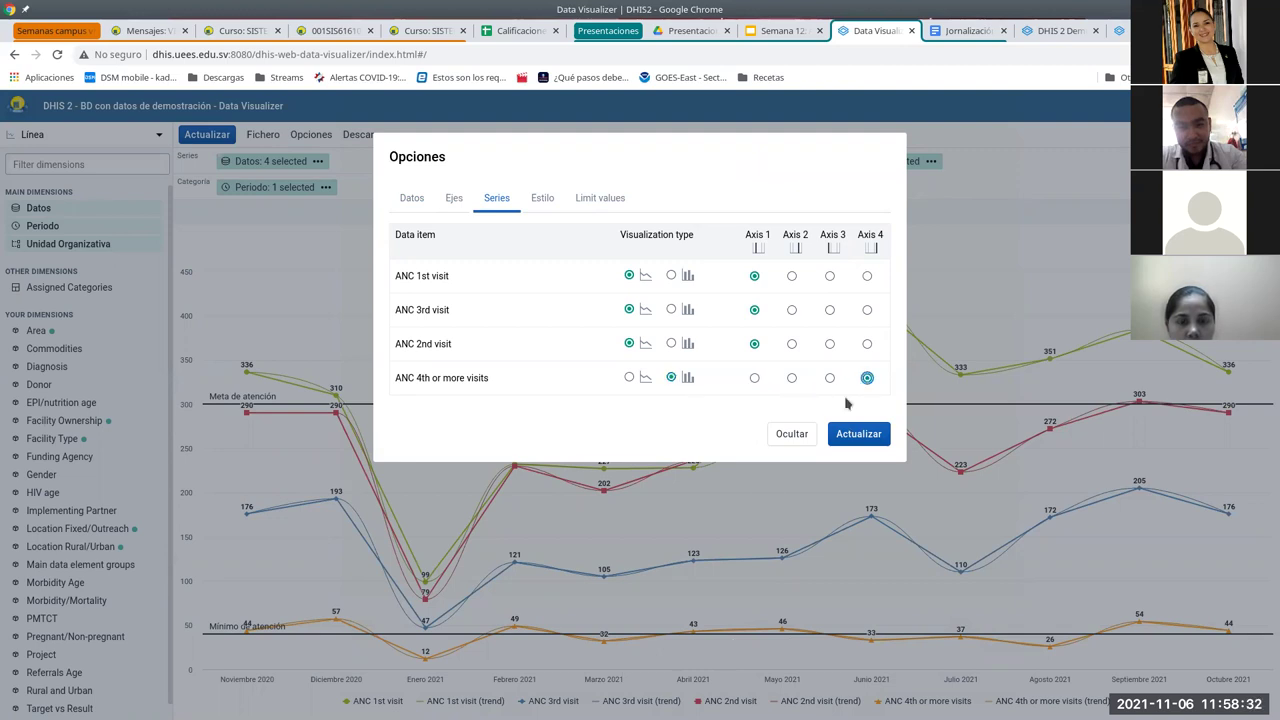
left_click(791, 378)
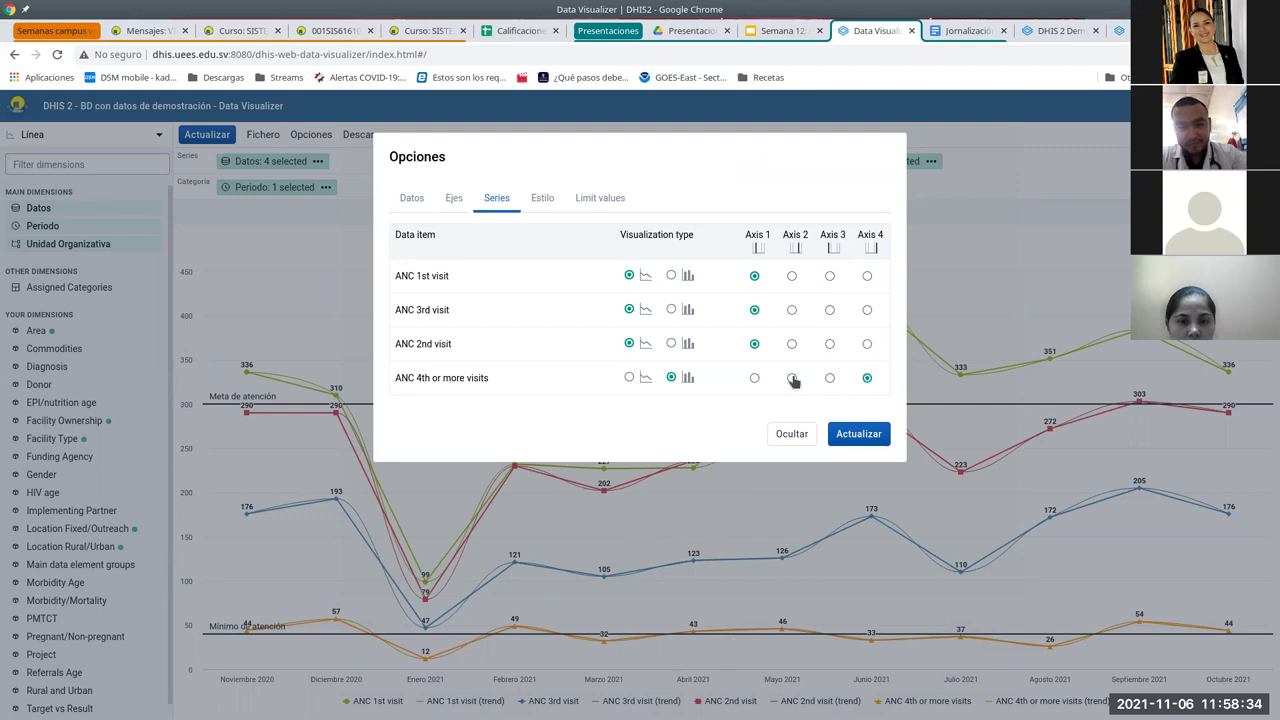
left_click(847, 441)
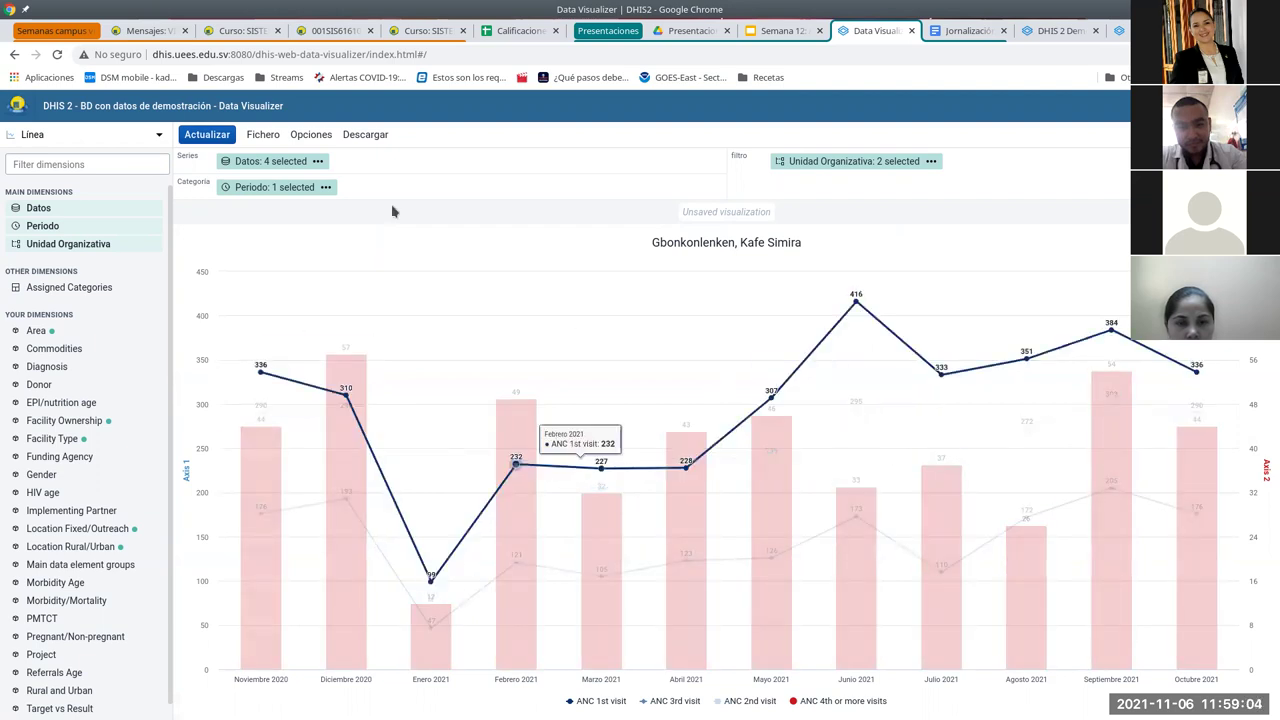
Return the ANC 4th or more visits series to a line on Axis 1 and update the chart.
left_click(313, 135)
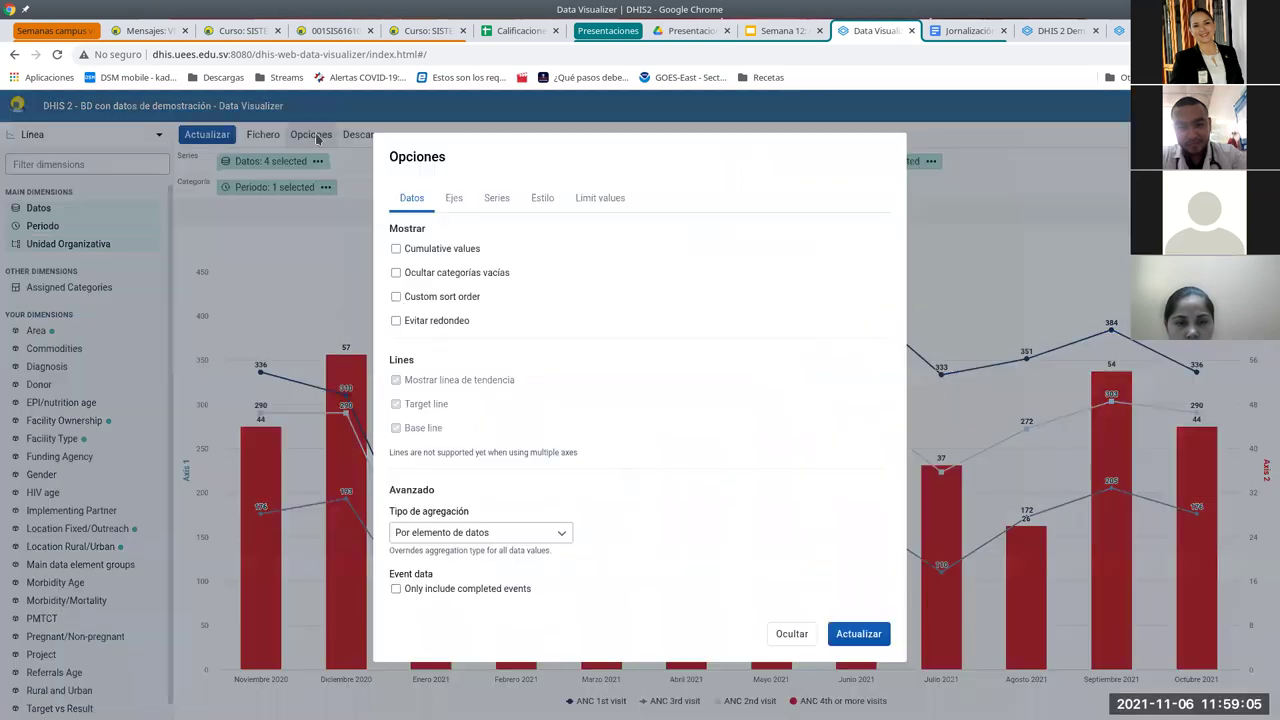
left_click(497, 201)
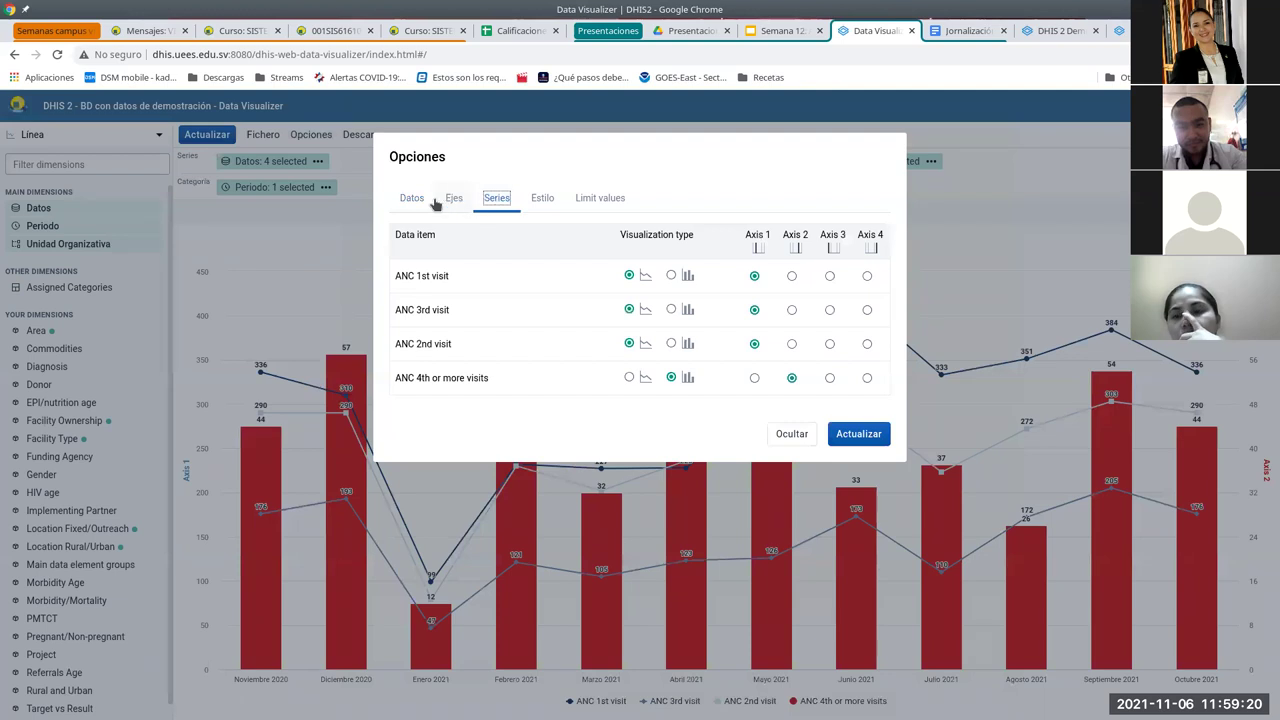
left_click(415, 202)
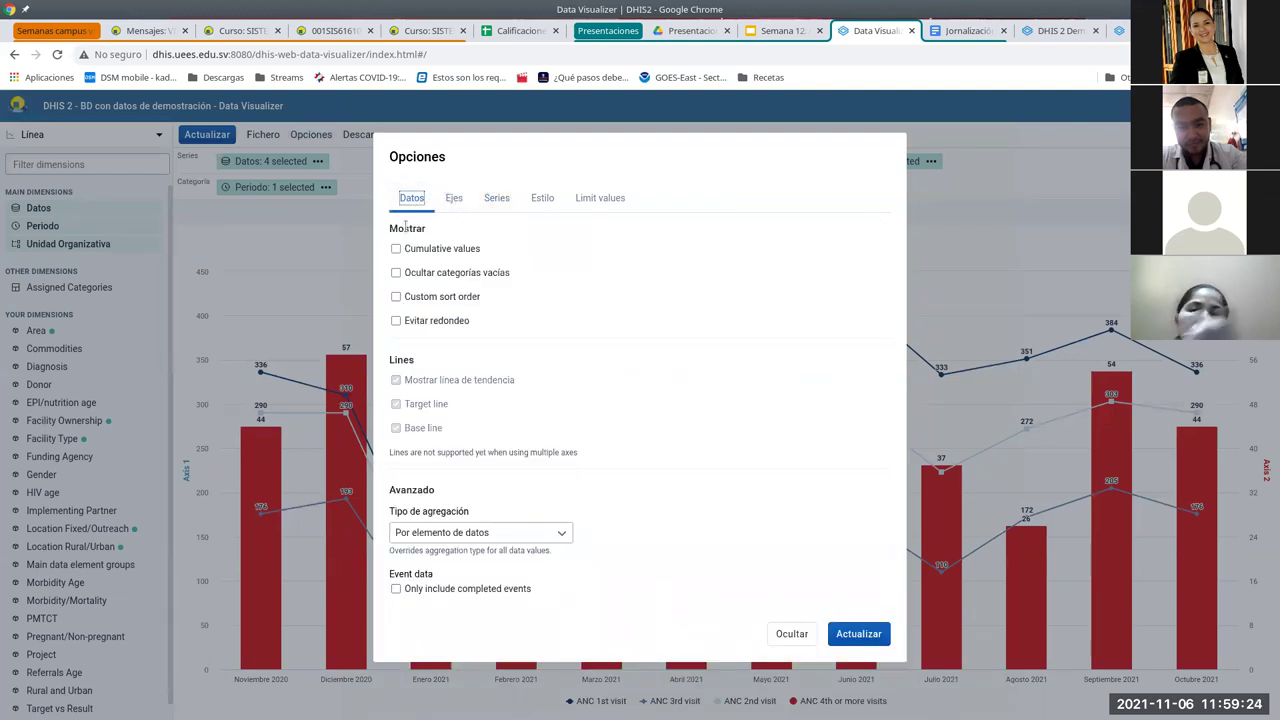
left_click(499, 199)
left_click(629, 377)
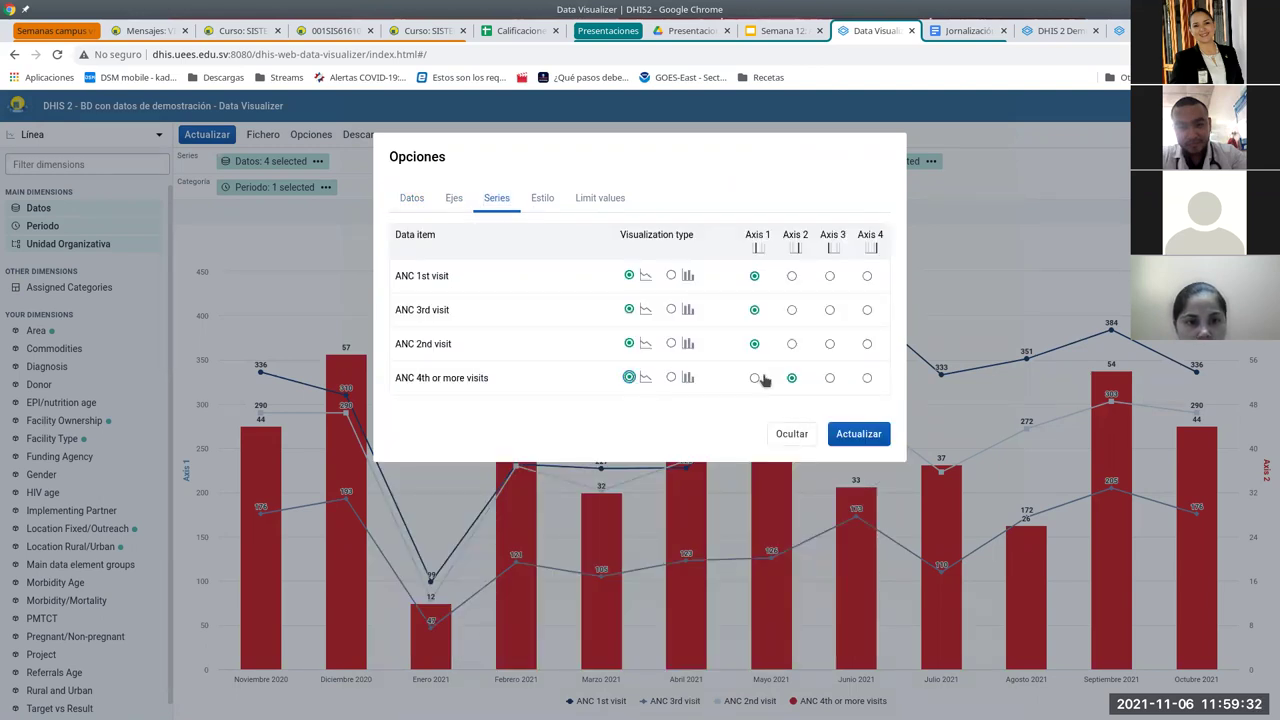
left_click(754, 378)
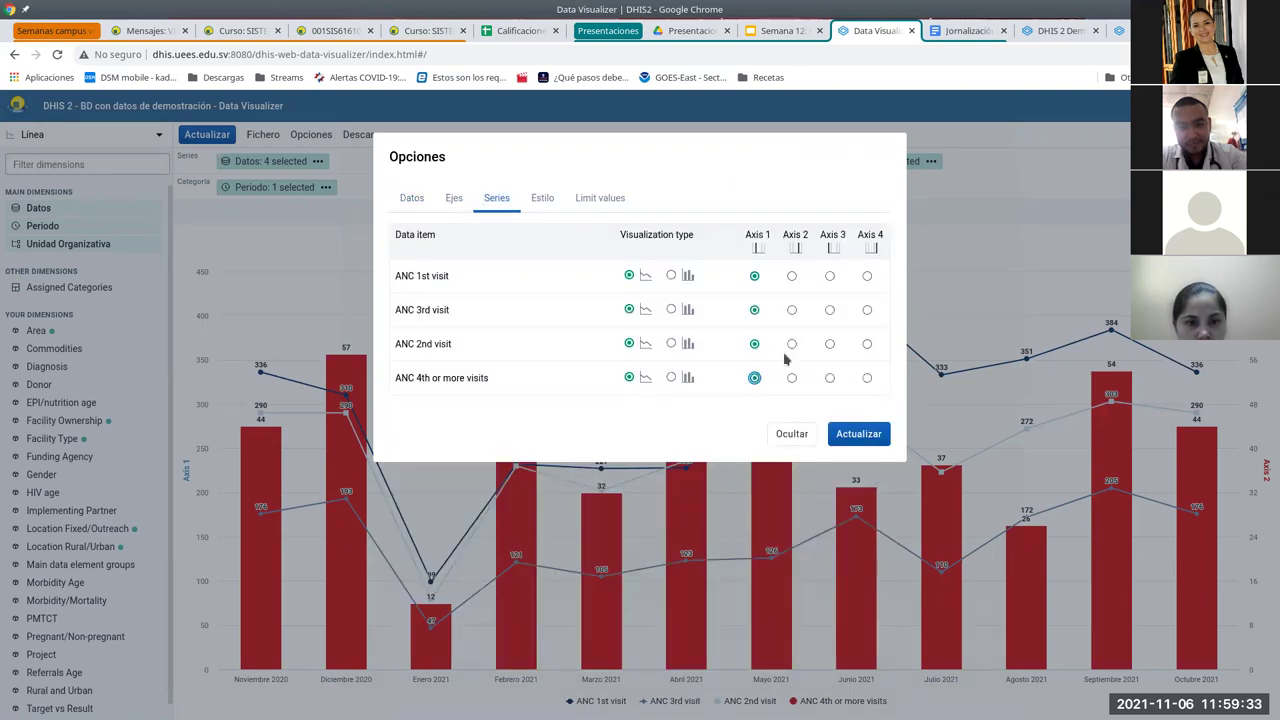
left_click(860, 434)
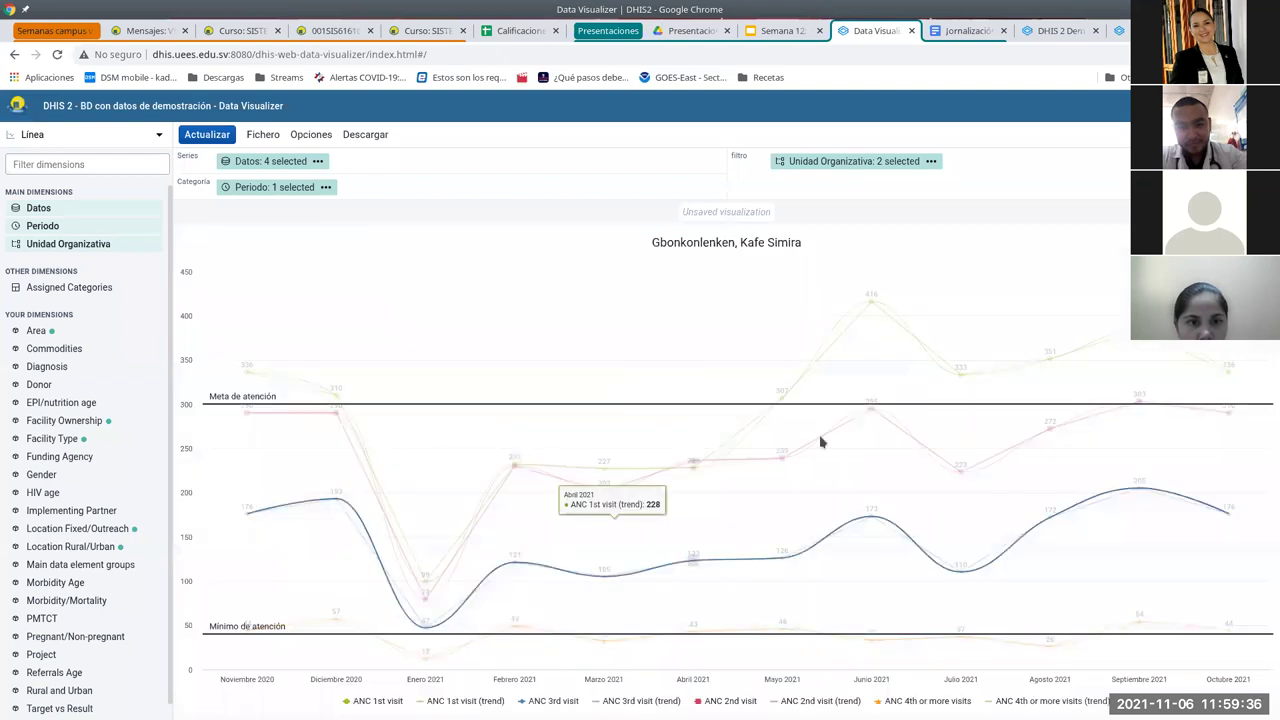
Change the visualization type to Columna and update the chart.
left_click(130, 146)
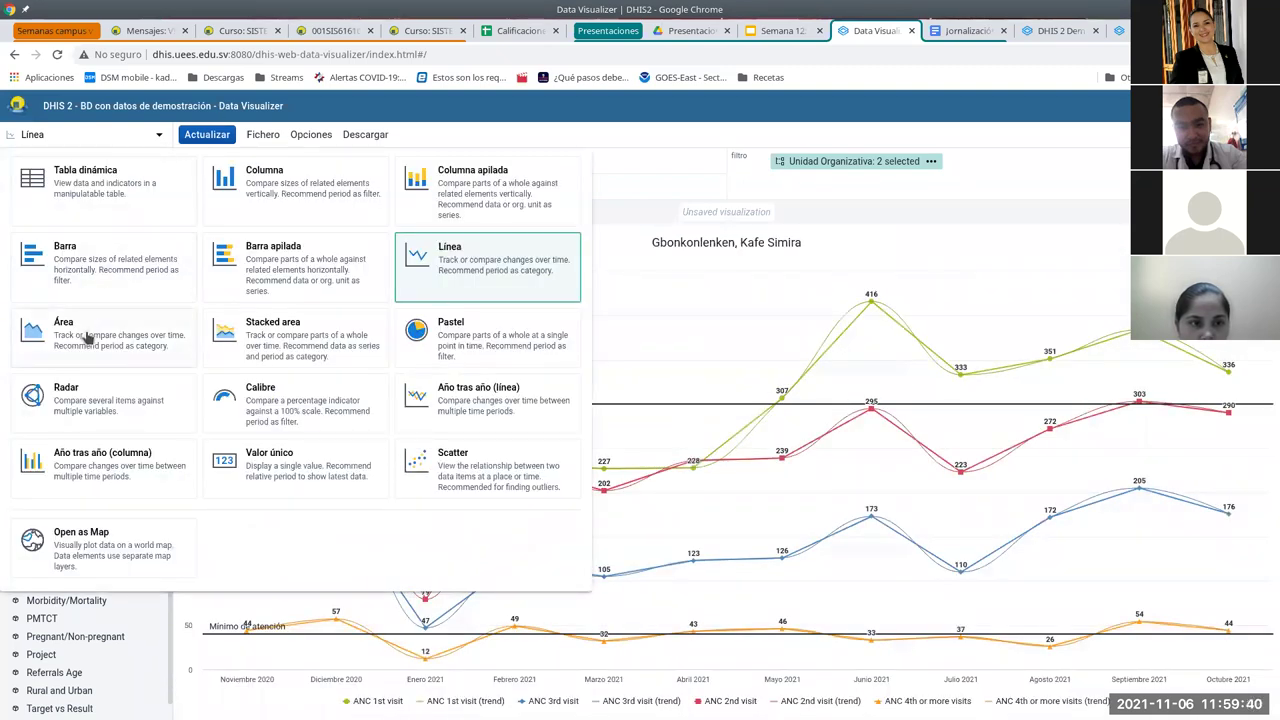
left_click(242, 203)
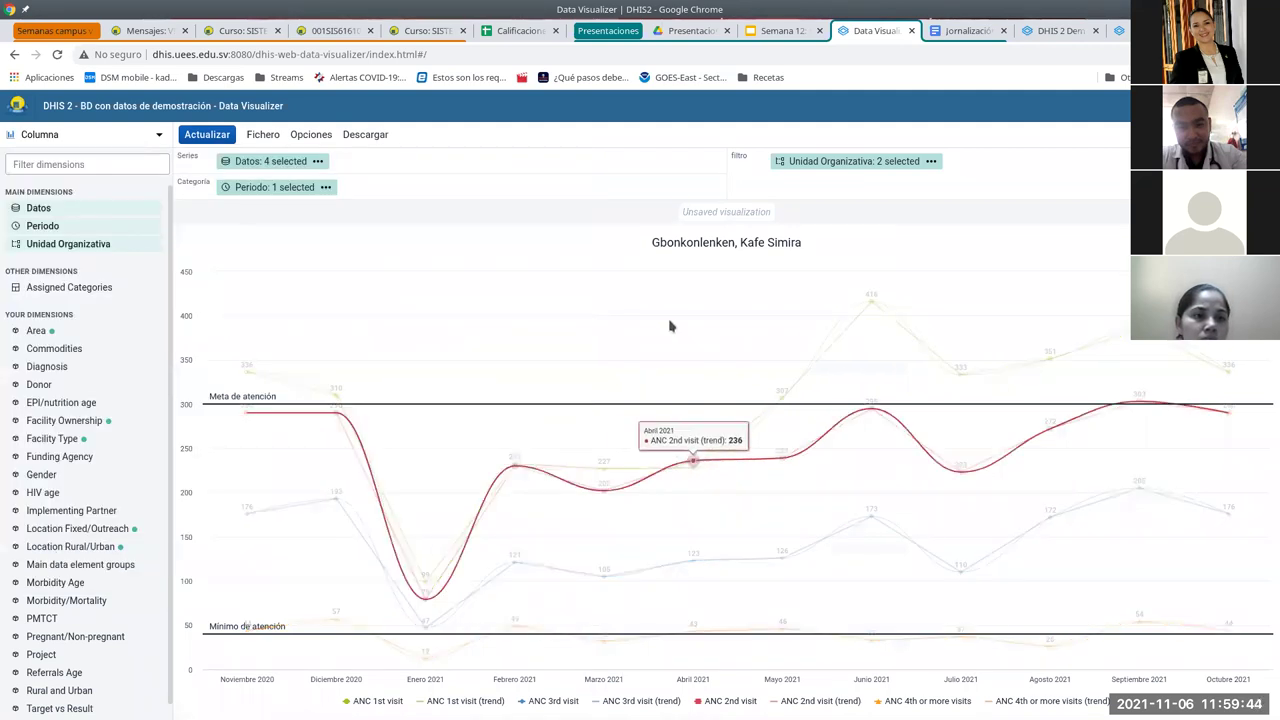
left_click(212, 138)
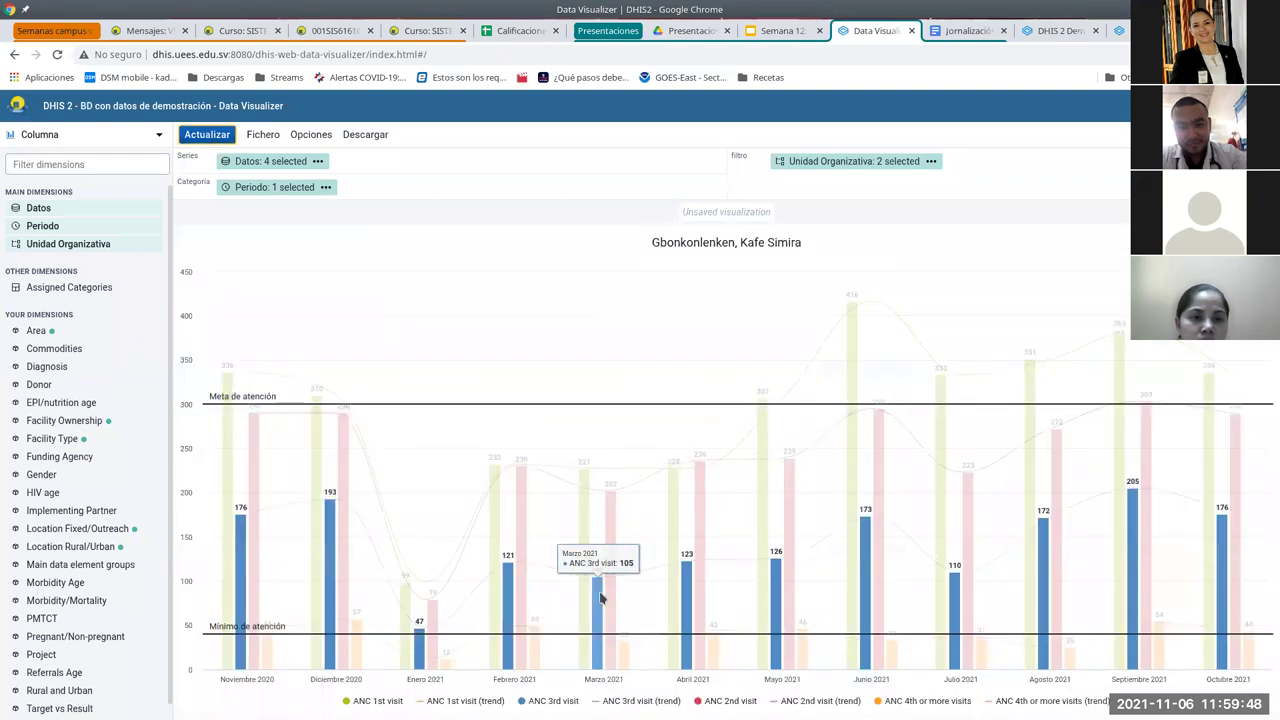
Try cumulative values in the chart's data options, and turn them off again with the chart updated.
left_click(292, 141)
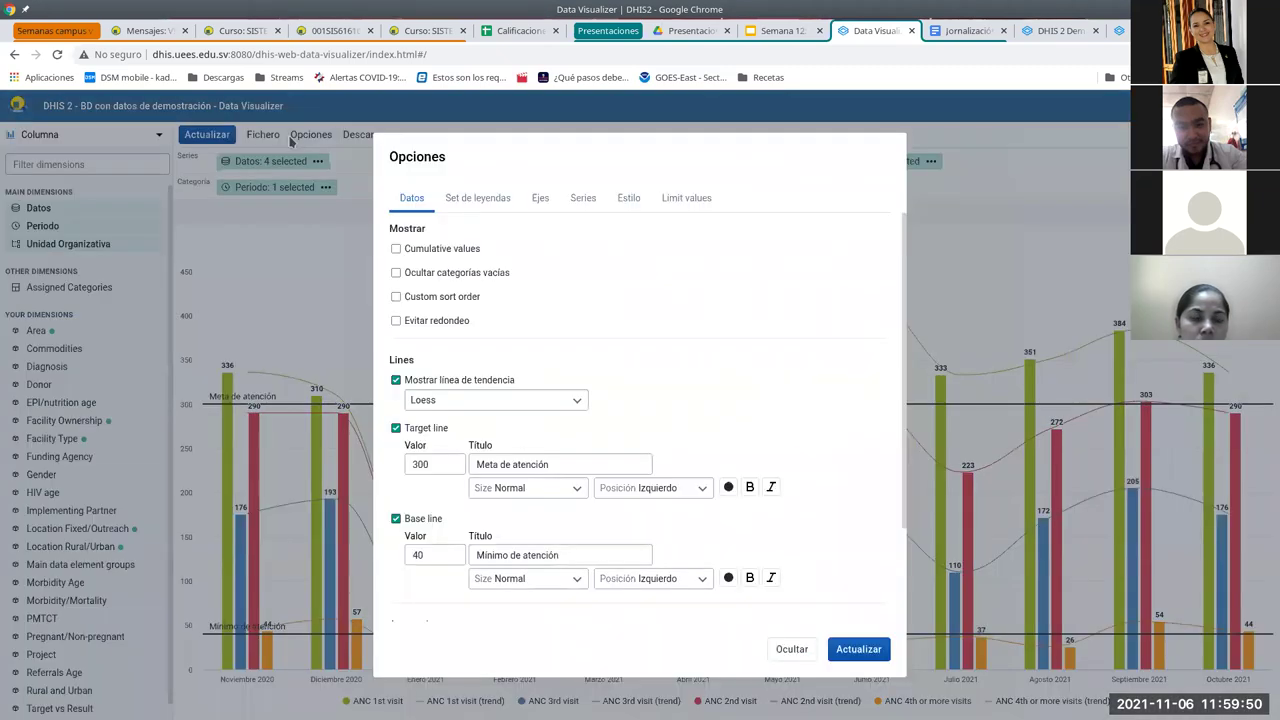
left_click(396, 249)
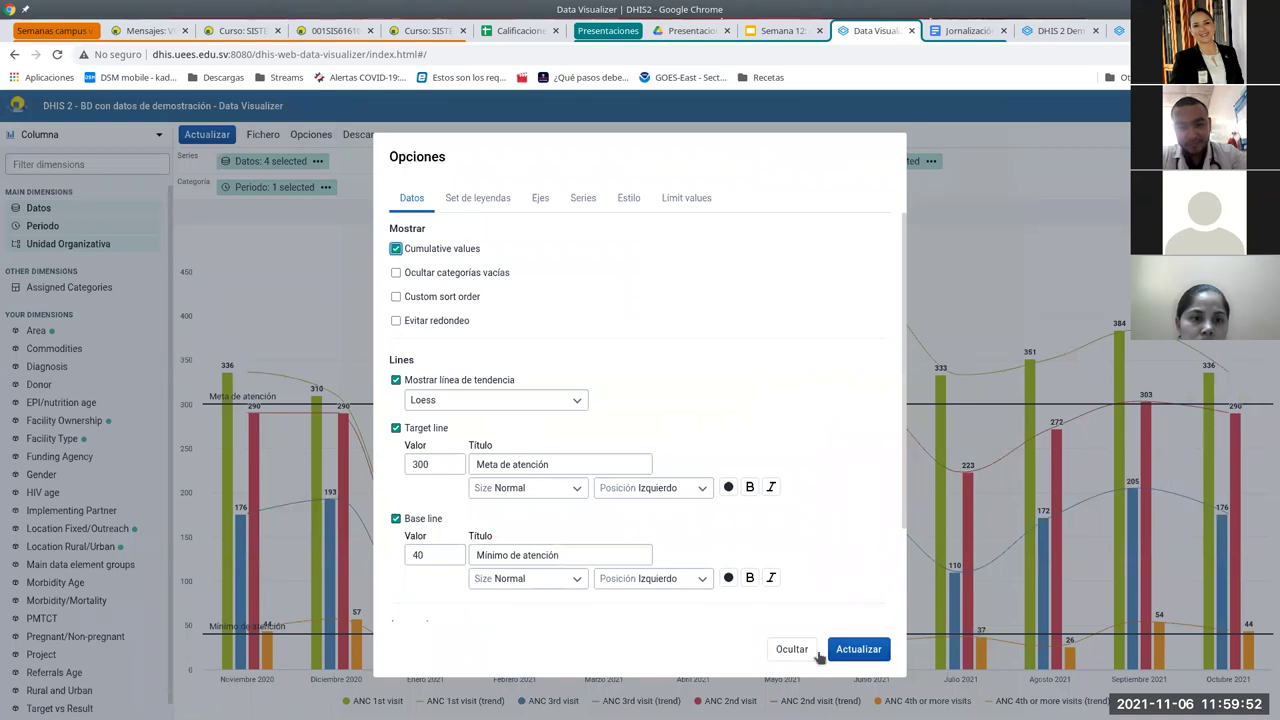
left_click(855, 648)
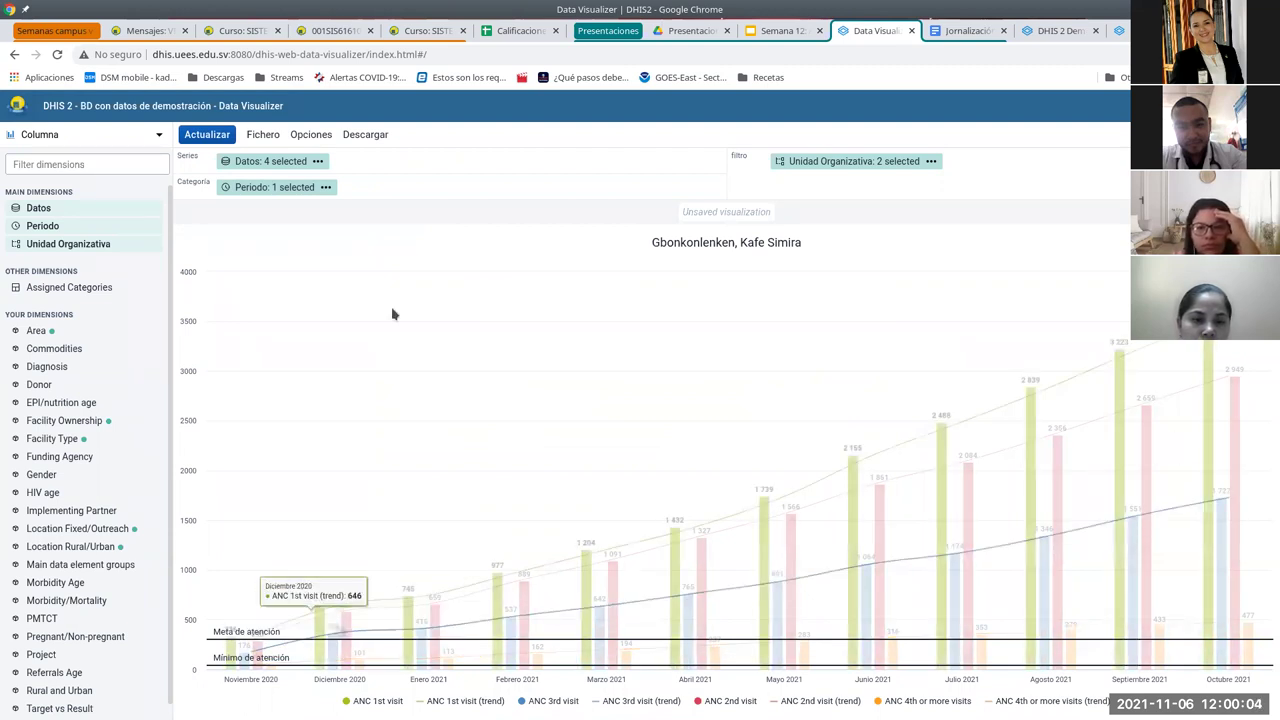
left_click(311, 134)
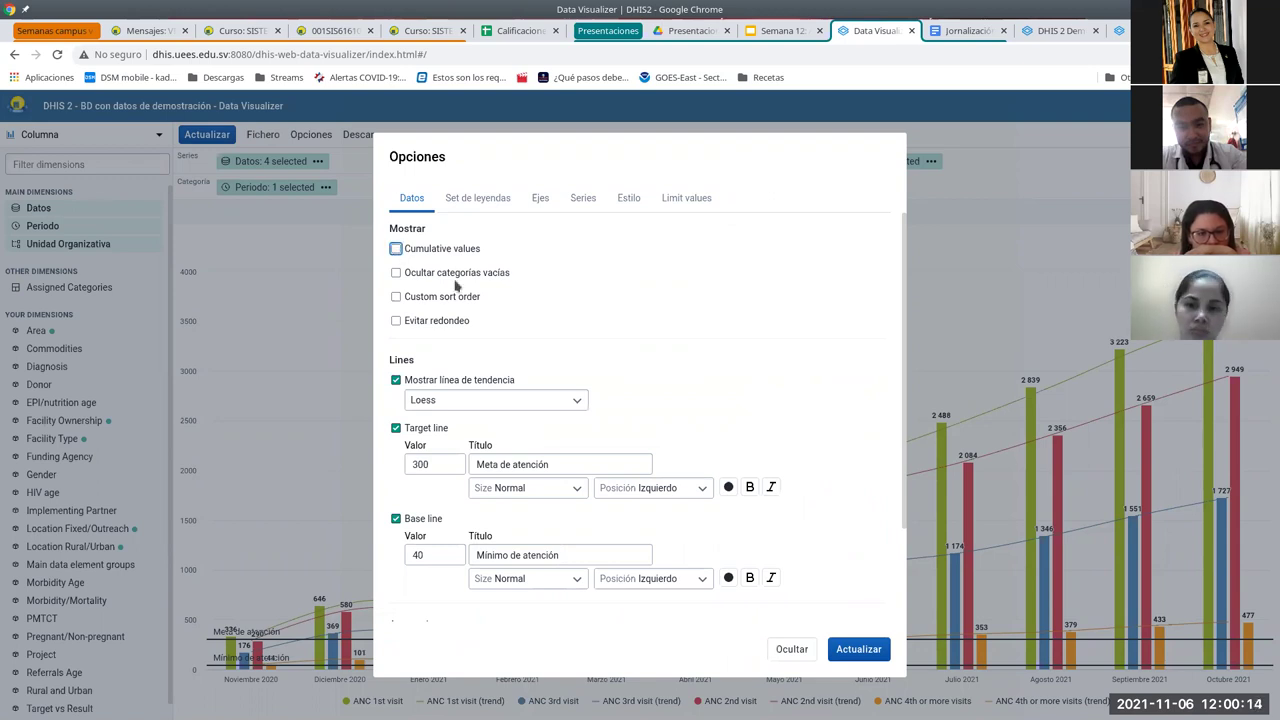
left_click(857, 650)
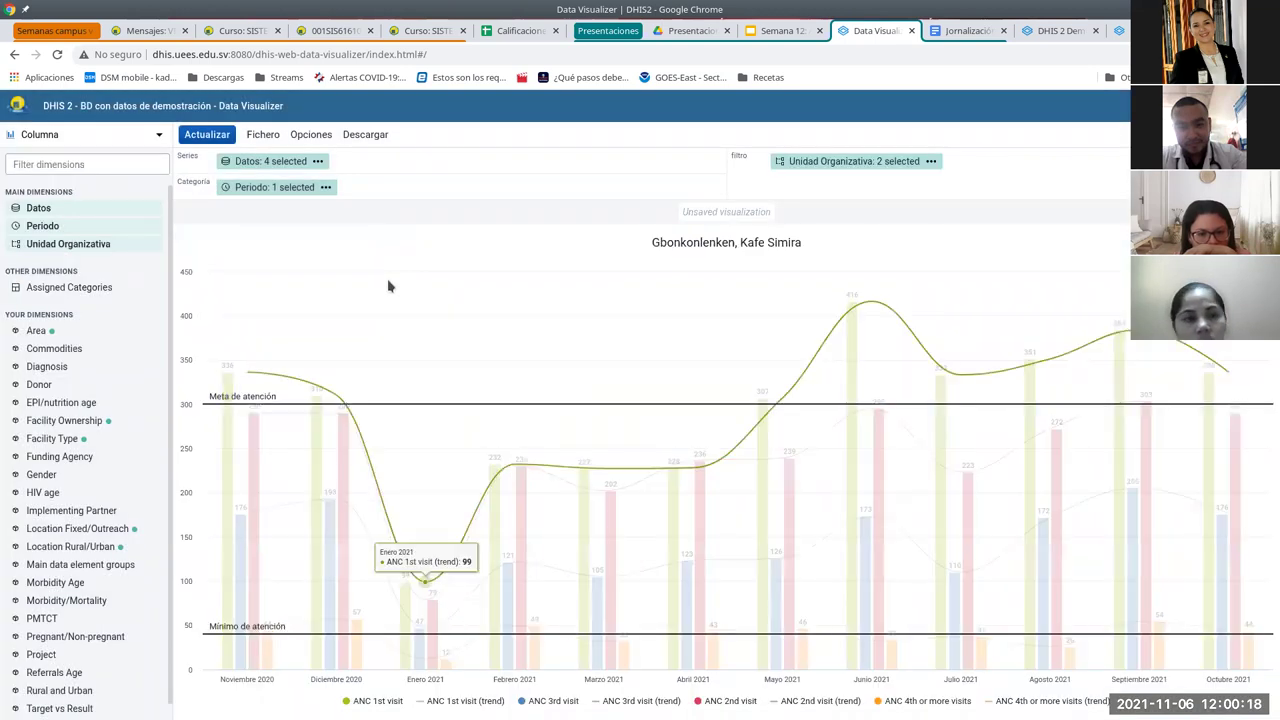
Change the visualization type to Columna apilada and update the chart.
left_click(125, 135)
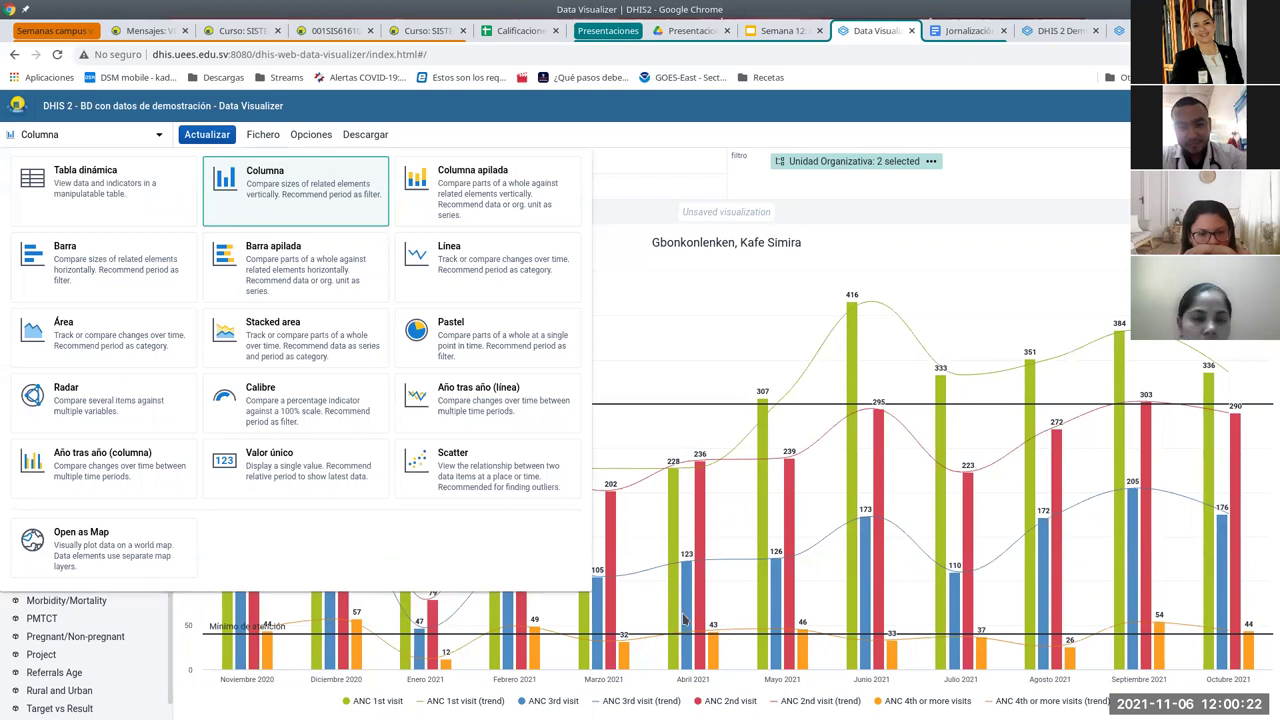
left_click(443, 213)
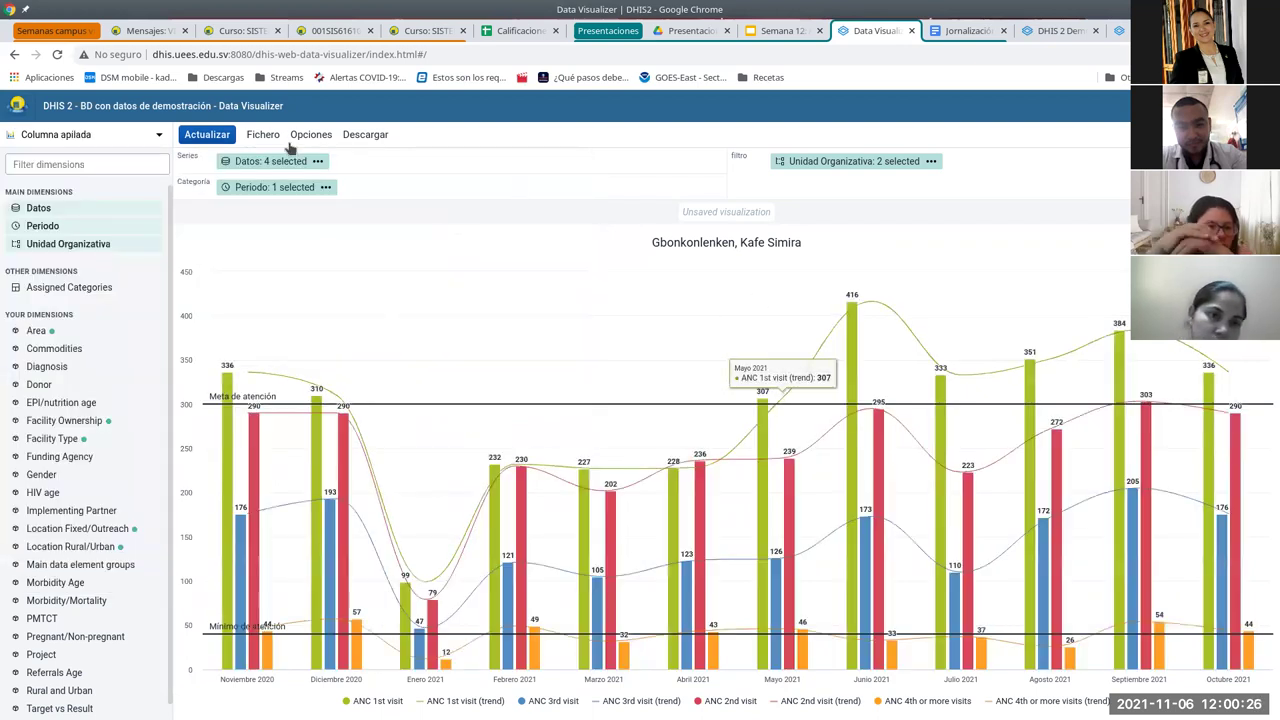
left_click(207, 134)
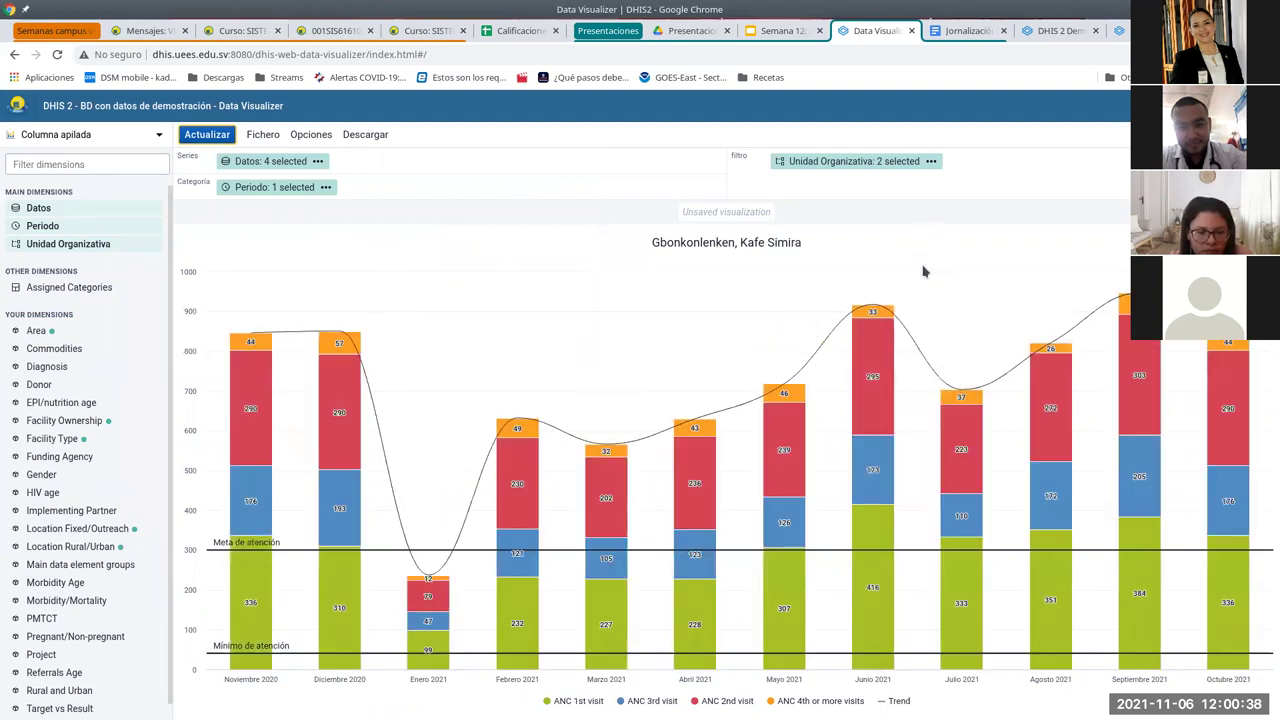
left_click(110, 140)
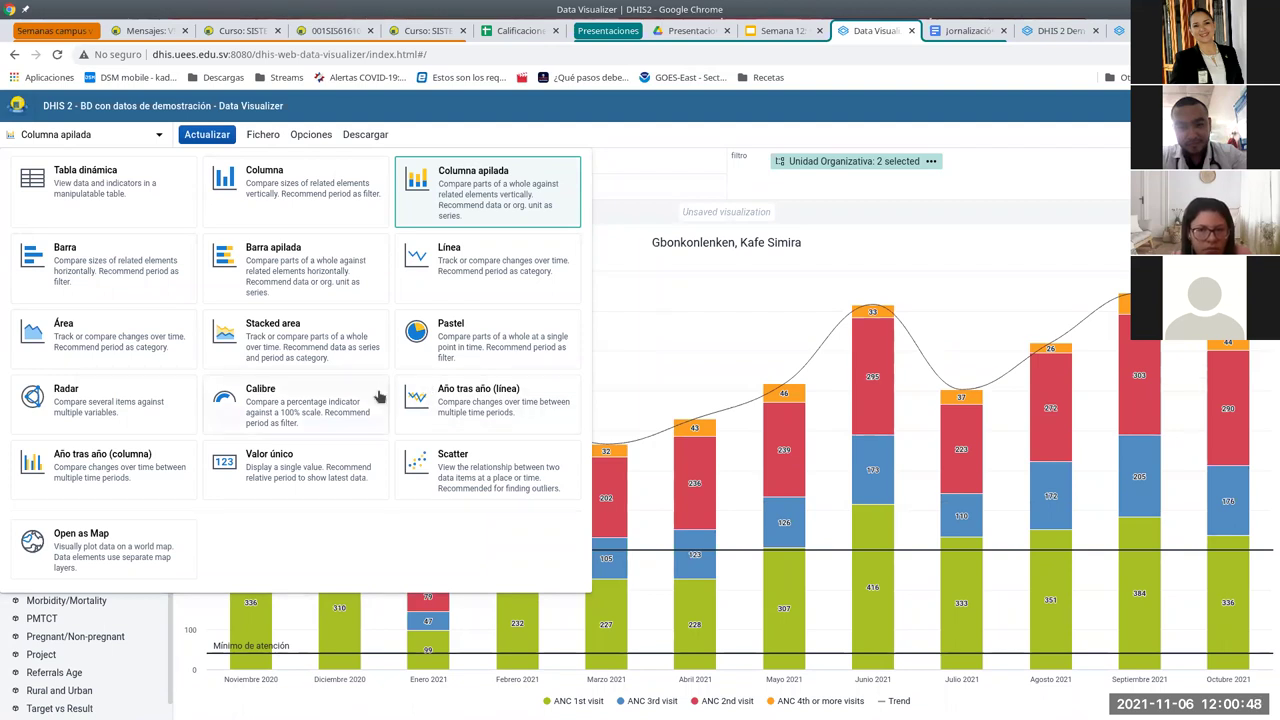
left_click(553, 222)
left_click(640, 217)
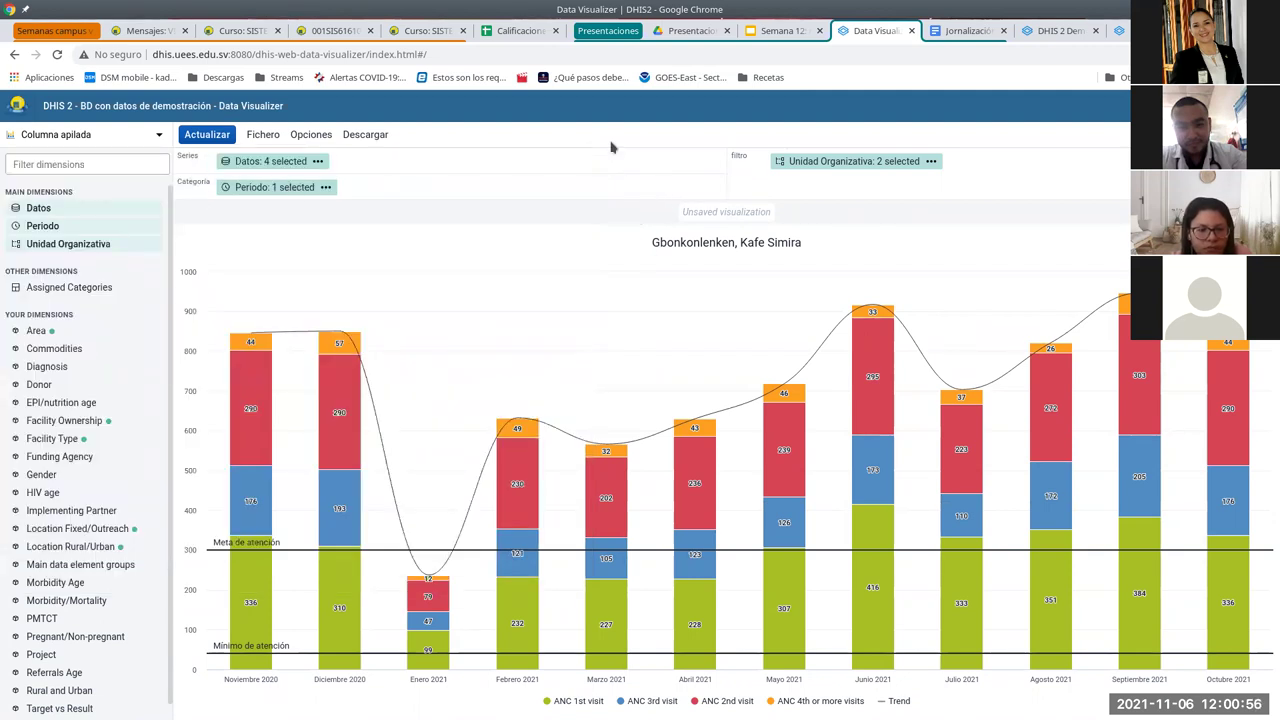
Change the visualization type to Pastel, update the chart and pull out the ANC 1st visit slice.
left_click(113, 138)
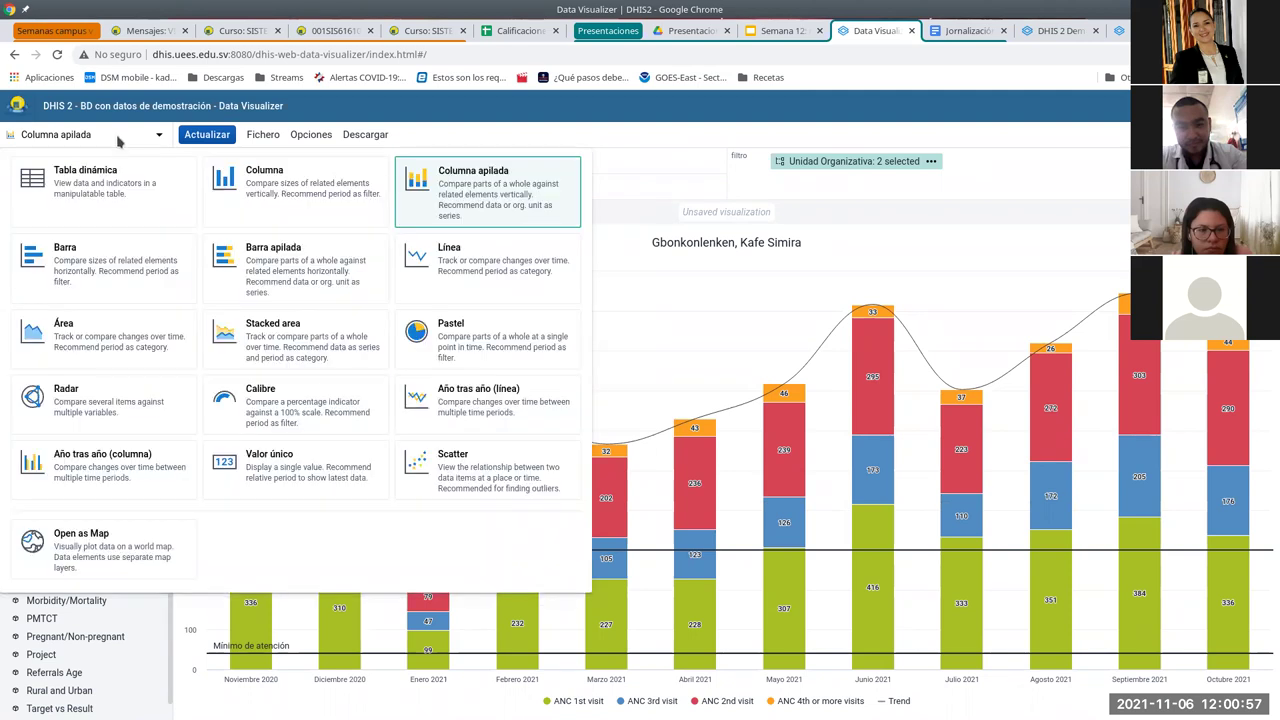
left_click(463, 337)
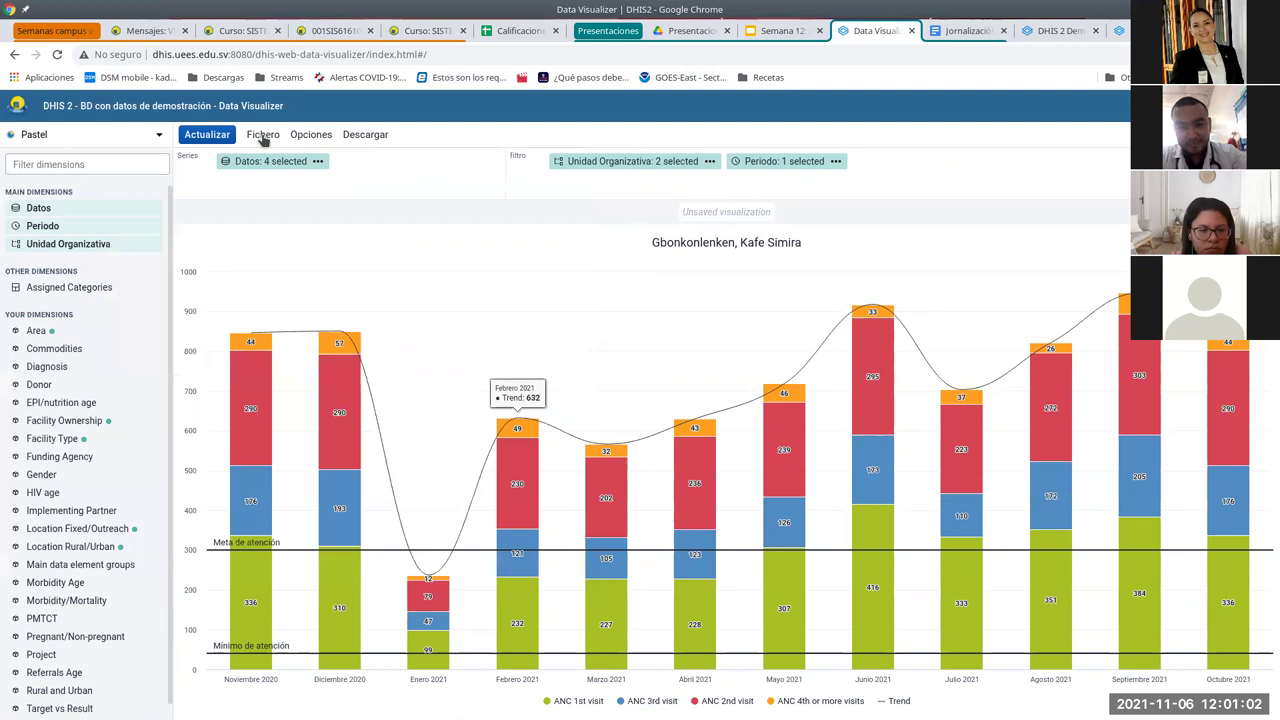
left_click(207, 134)
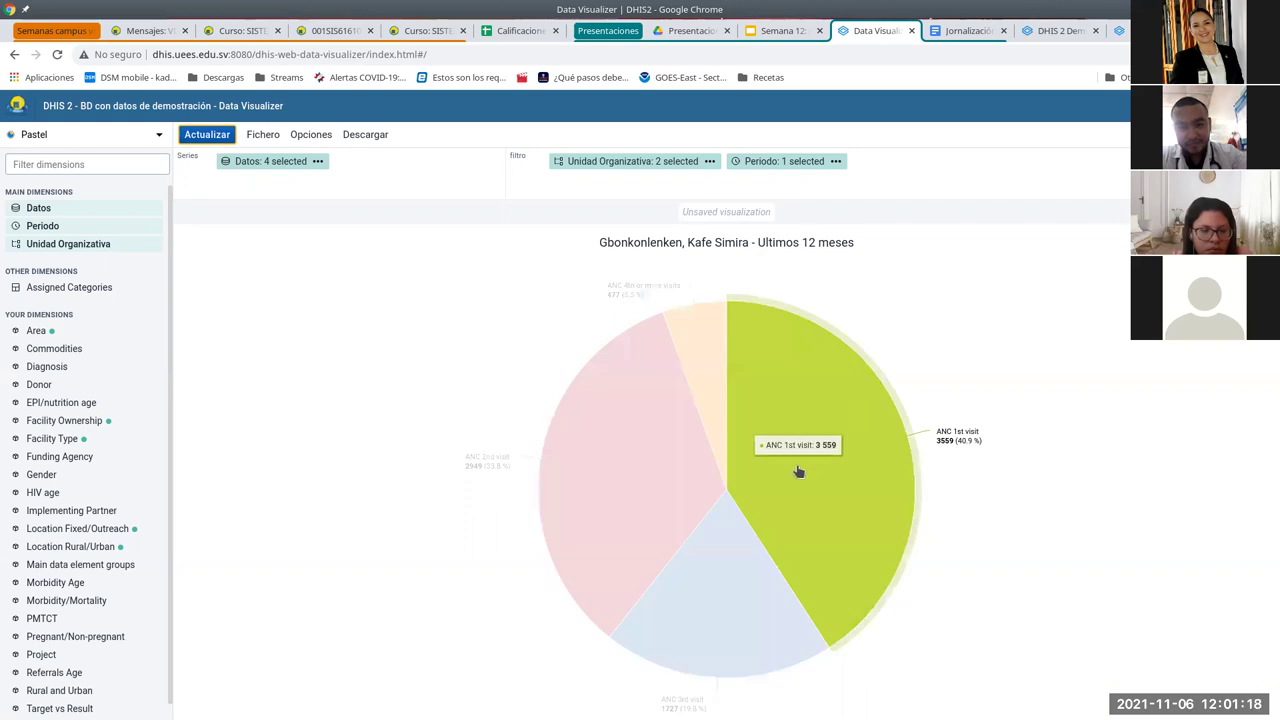
left_click(782, 455)
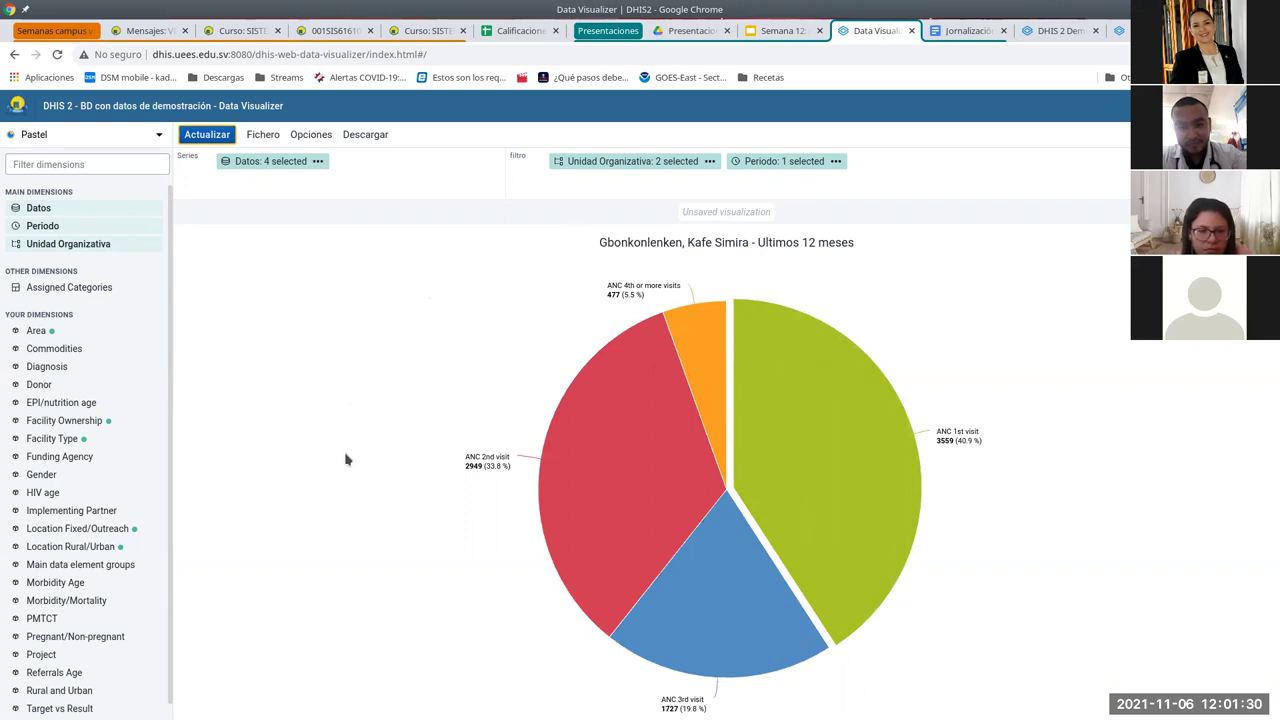
Save the visualization under the name "Gráfica de APN".
left_click(262, 135)
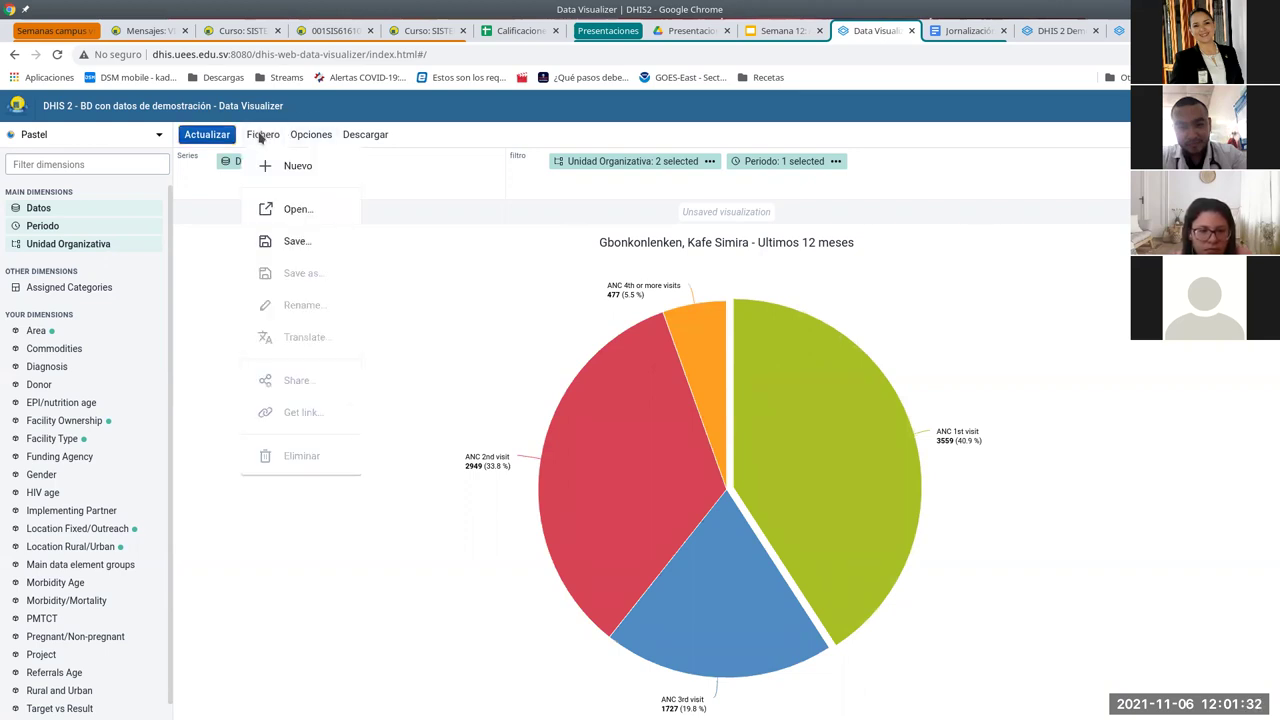
left_click(296, 242)
left_click(566, 216)
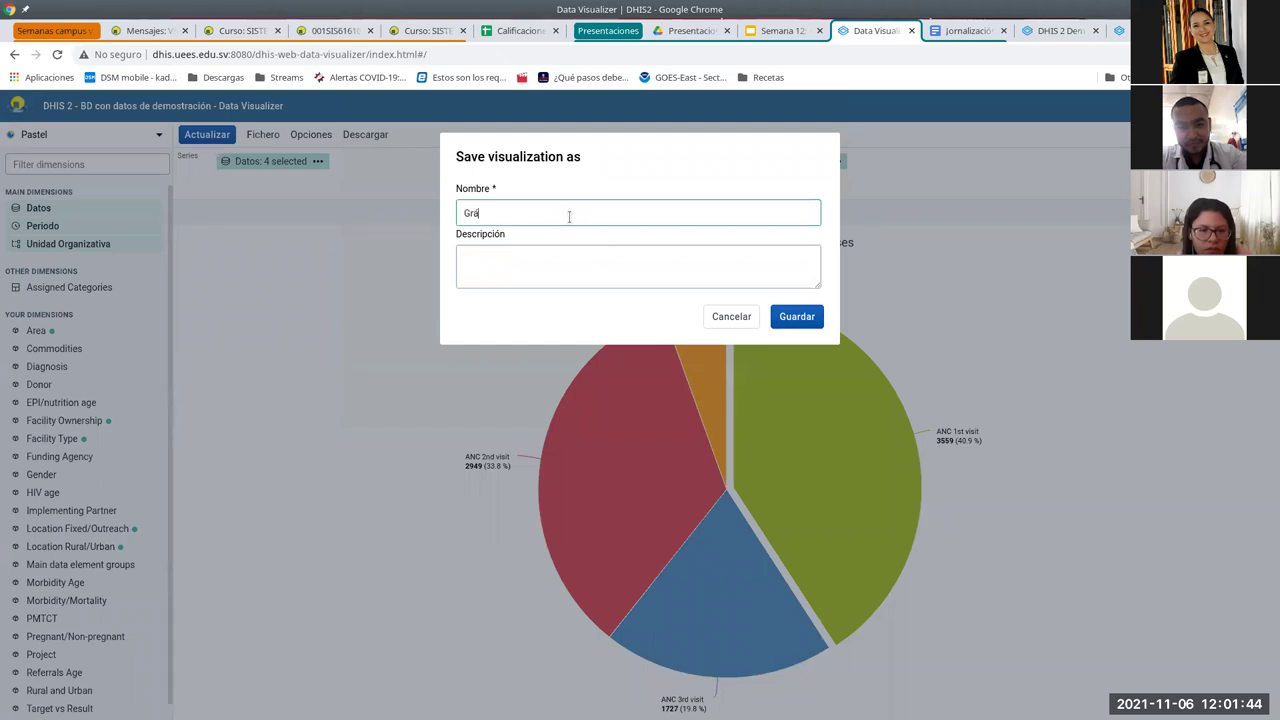
type("Gráfica de APN")
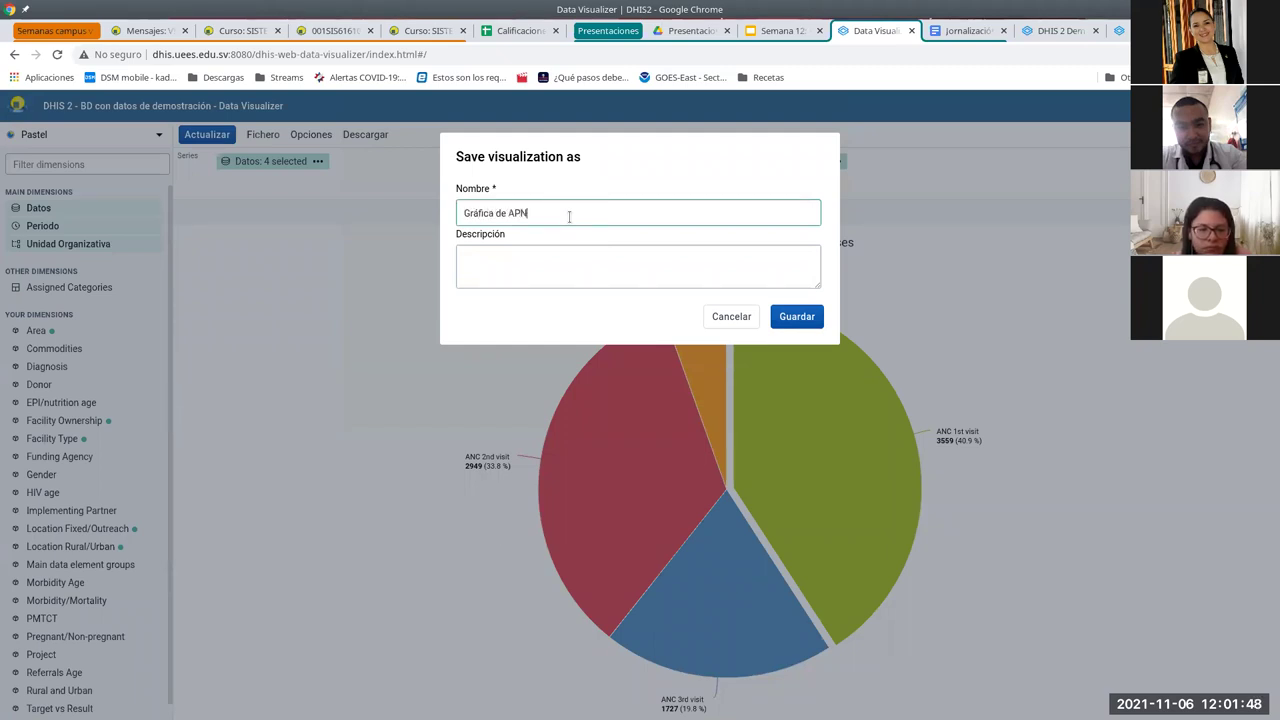
left_click(806, 316)
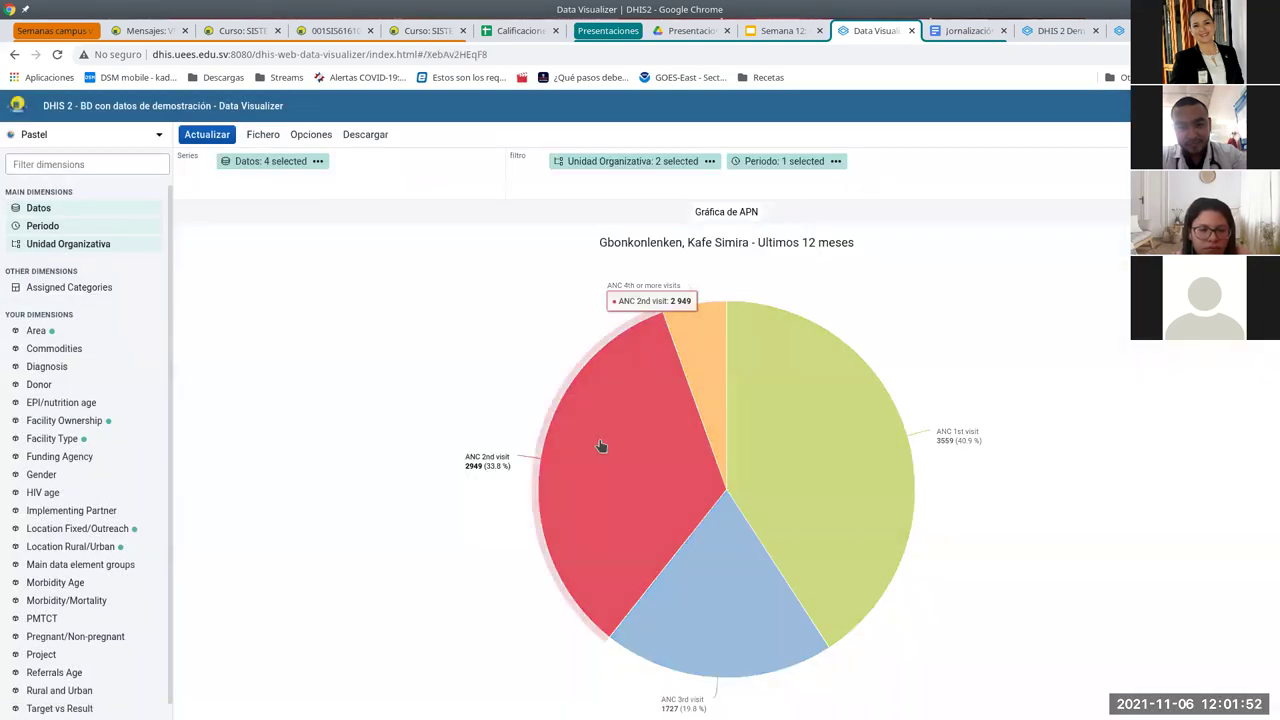
left_click(263, 134)
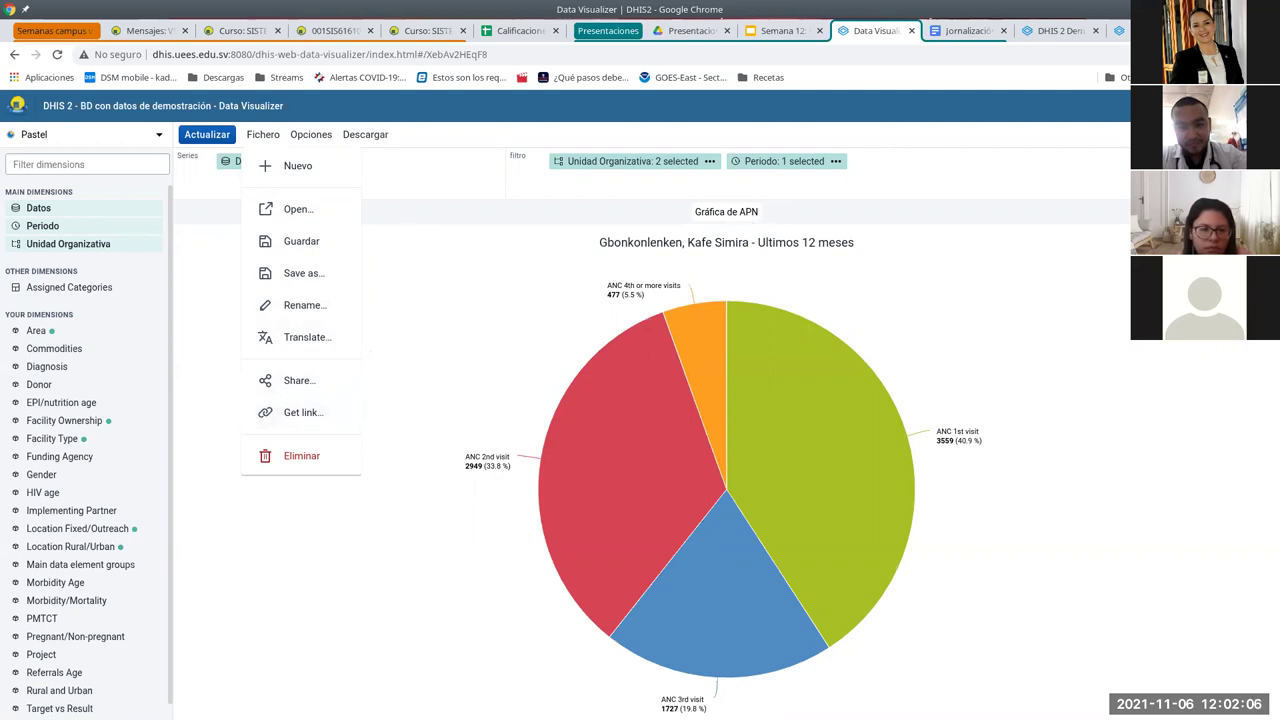
key("Escape")
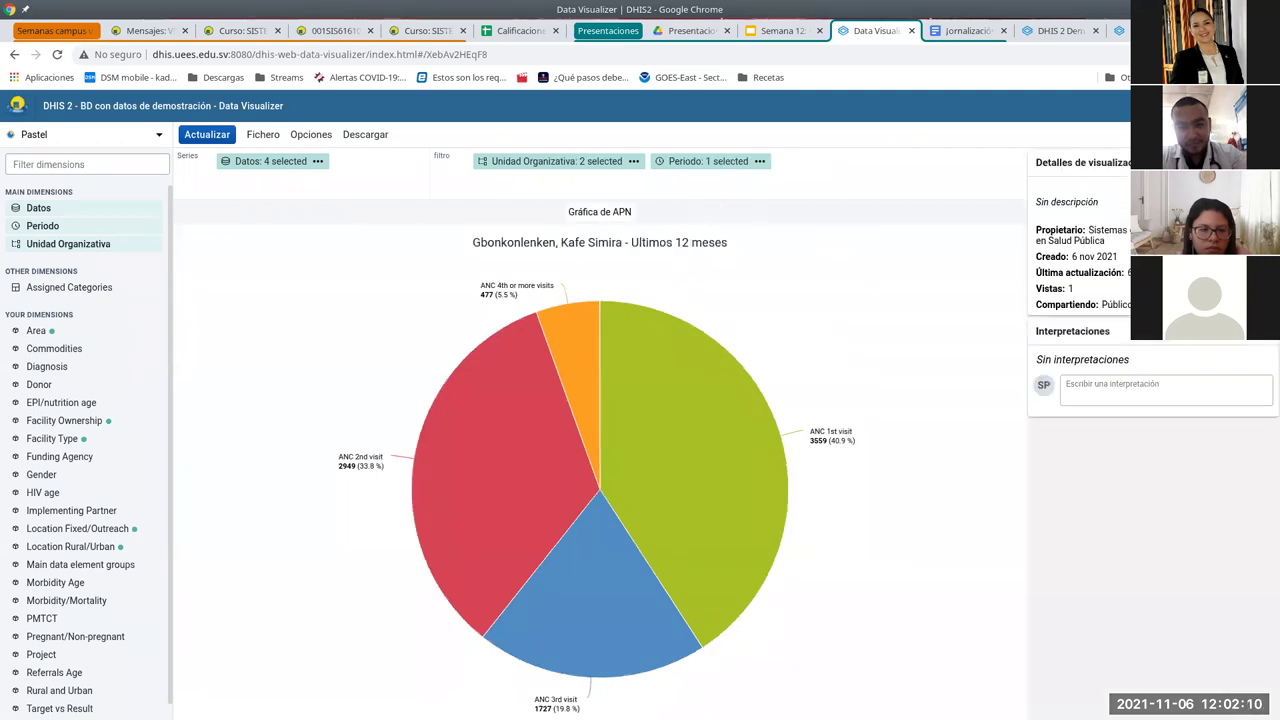
Post the interpretation "Hola" with a thumbs-up emoji on the saved pie chart.
left_click(1111, 384)
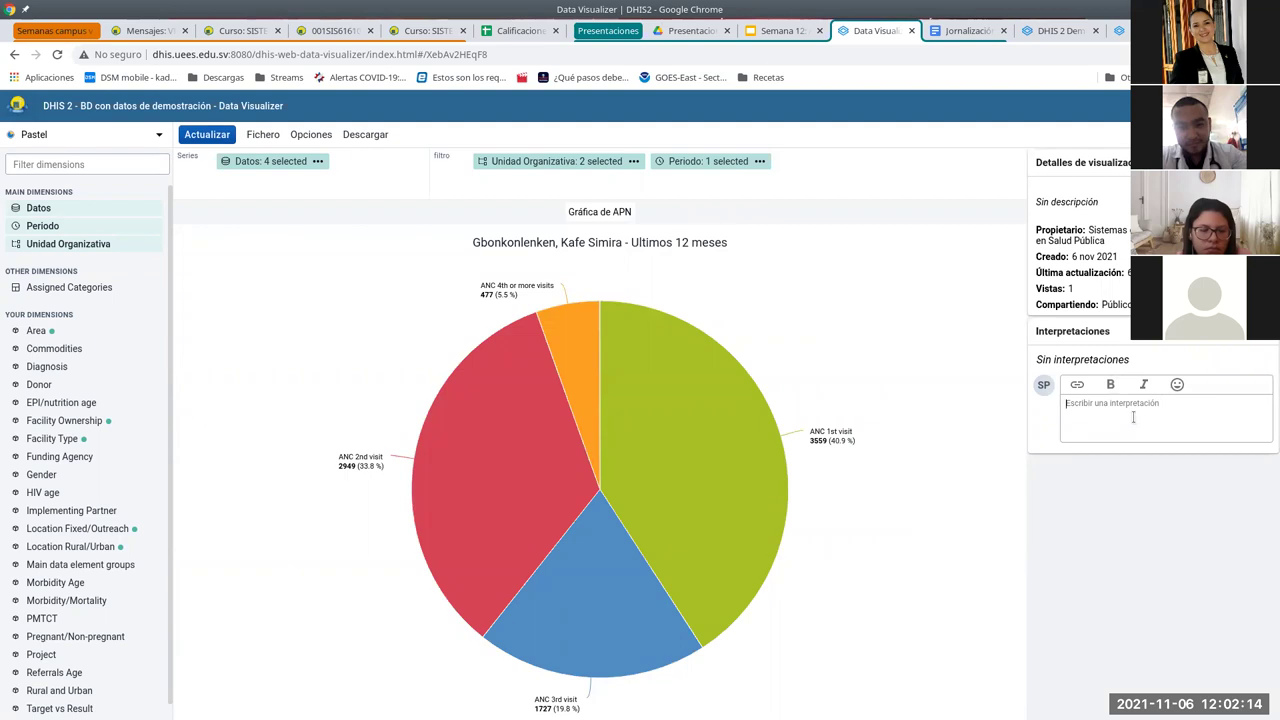
type("Hola")
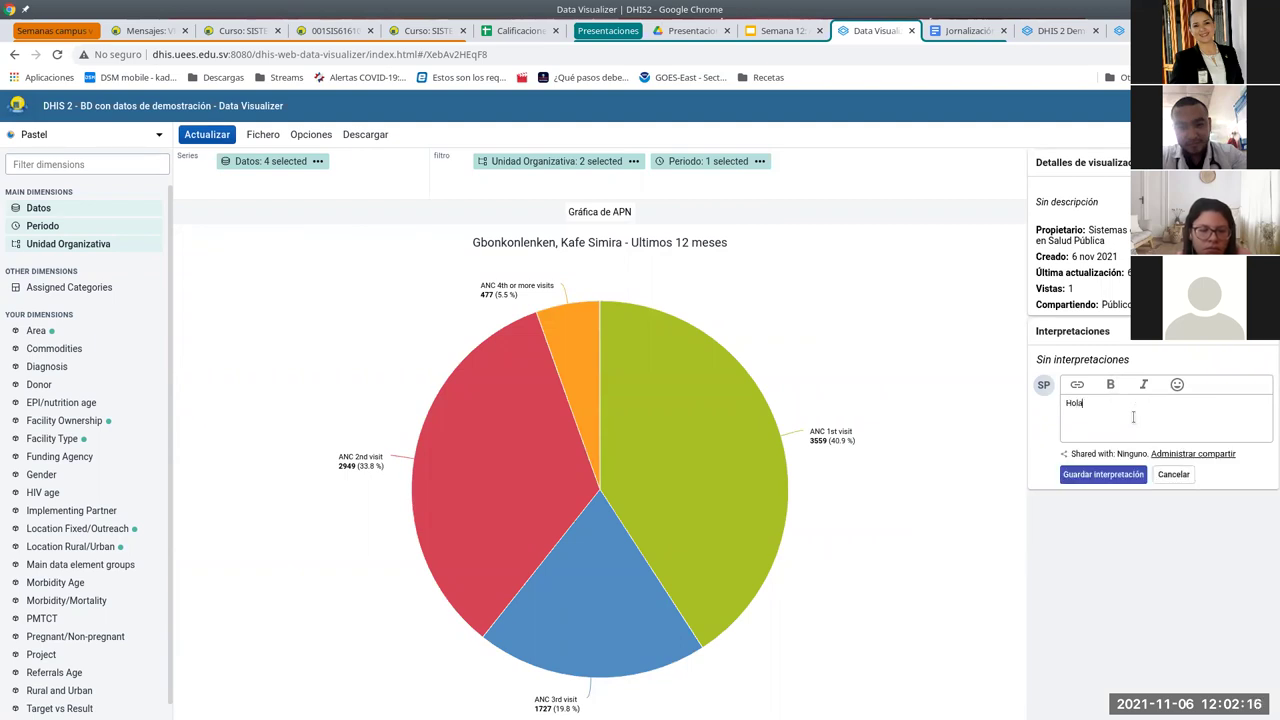
left_click(1177, 384)
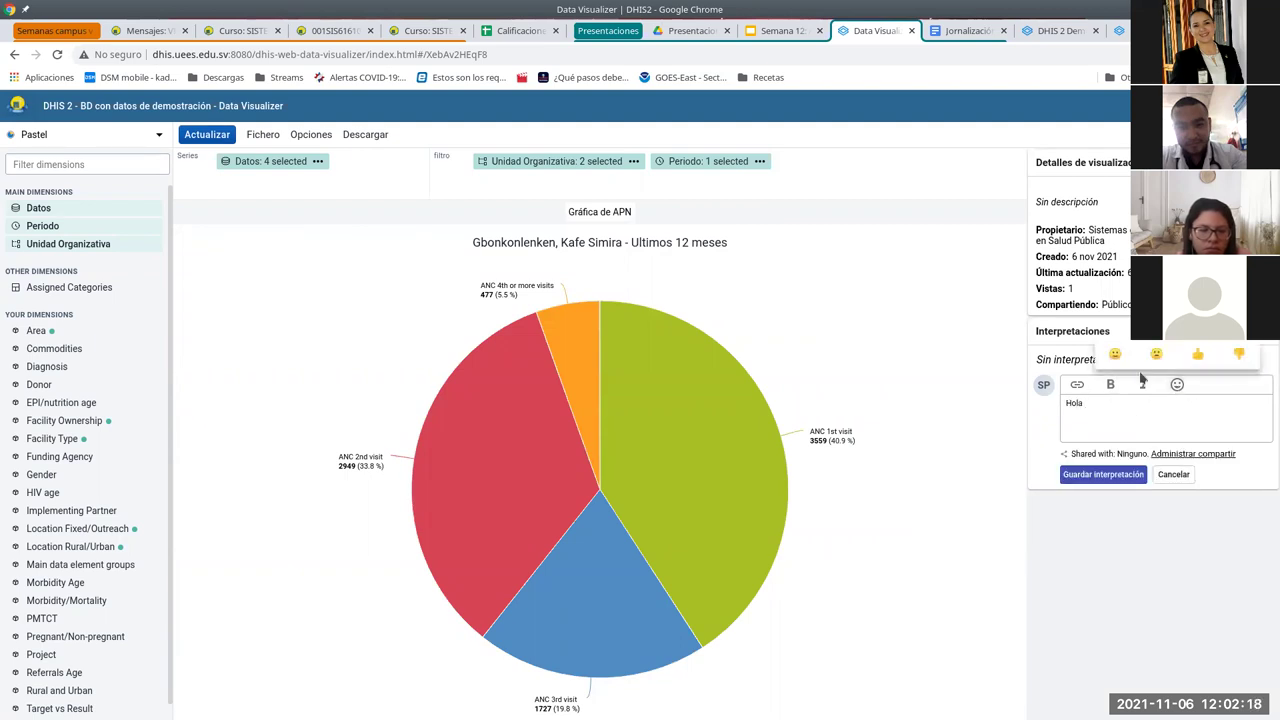
left_click(1197, 358)
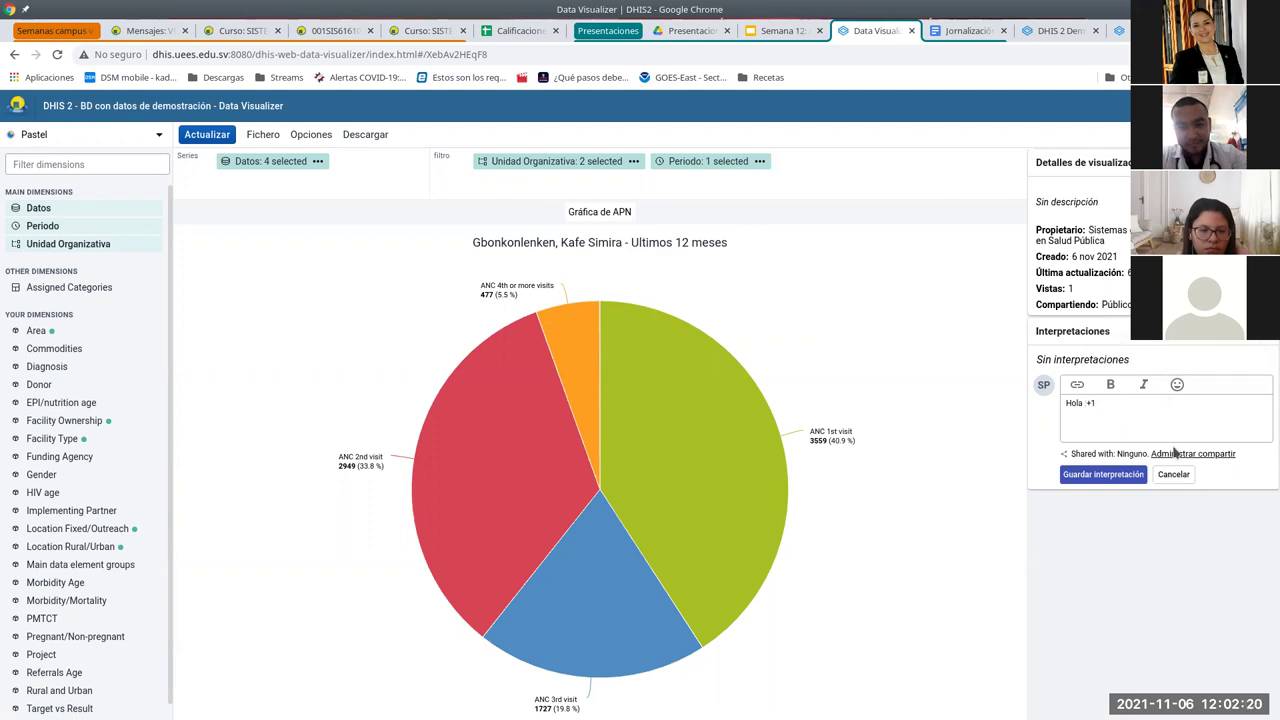
left_click(1116, 476)
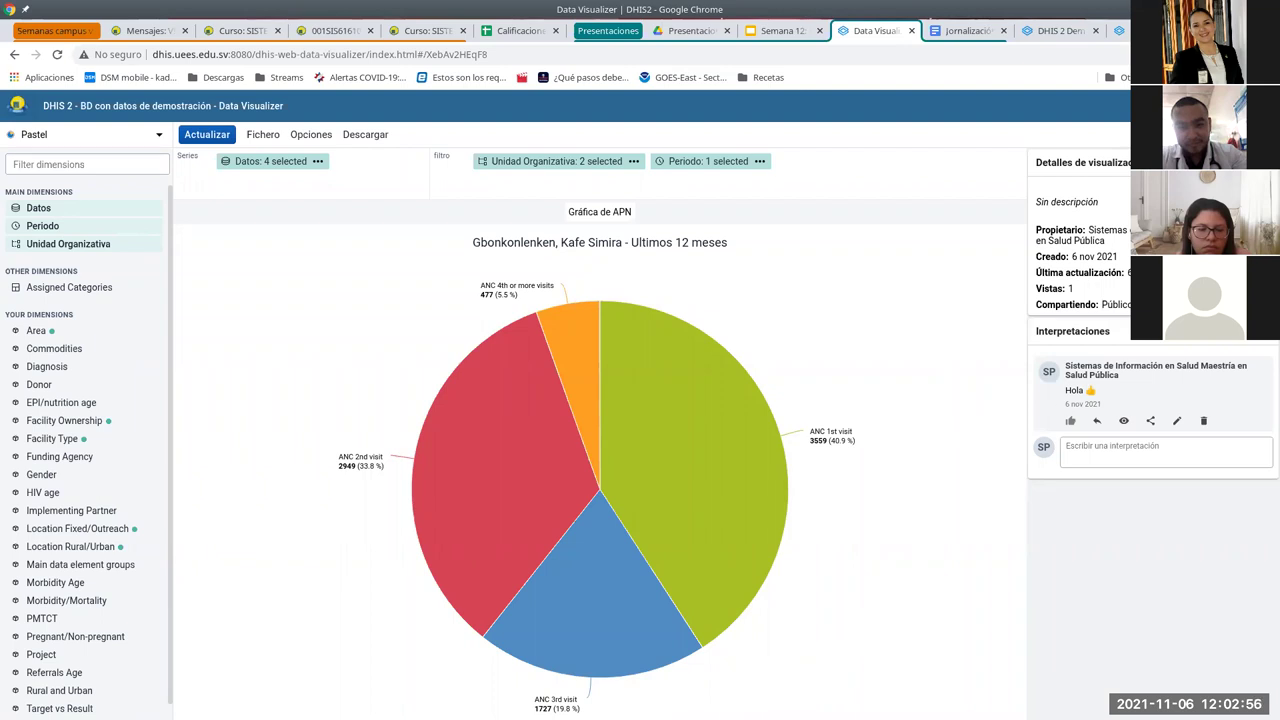
Switch to the Maps app and focus the basemap on Sierra Leone.
left_click(1205, 105)
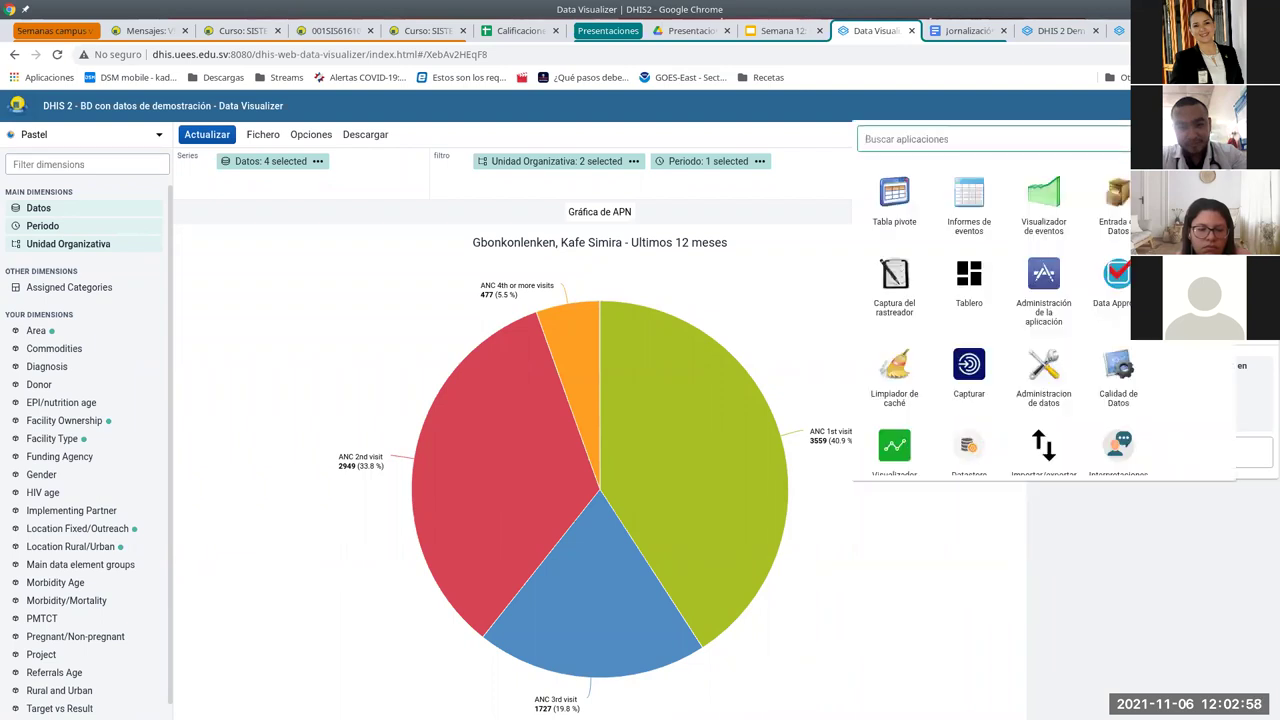
scroll(1045, 310, "down", 2)
scroll(985, 348, "down", 1)
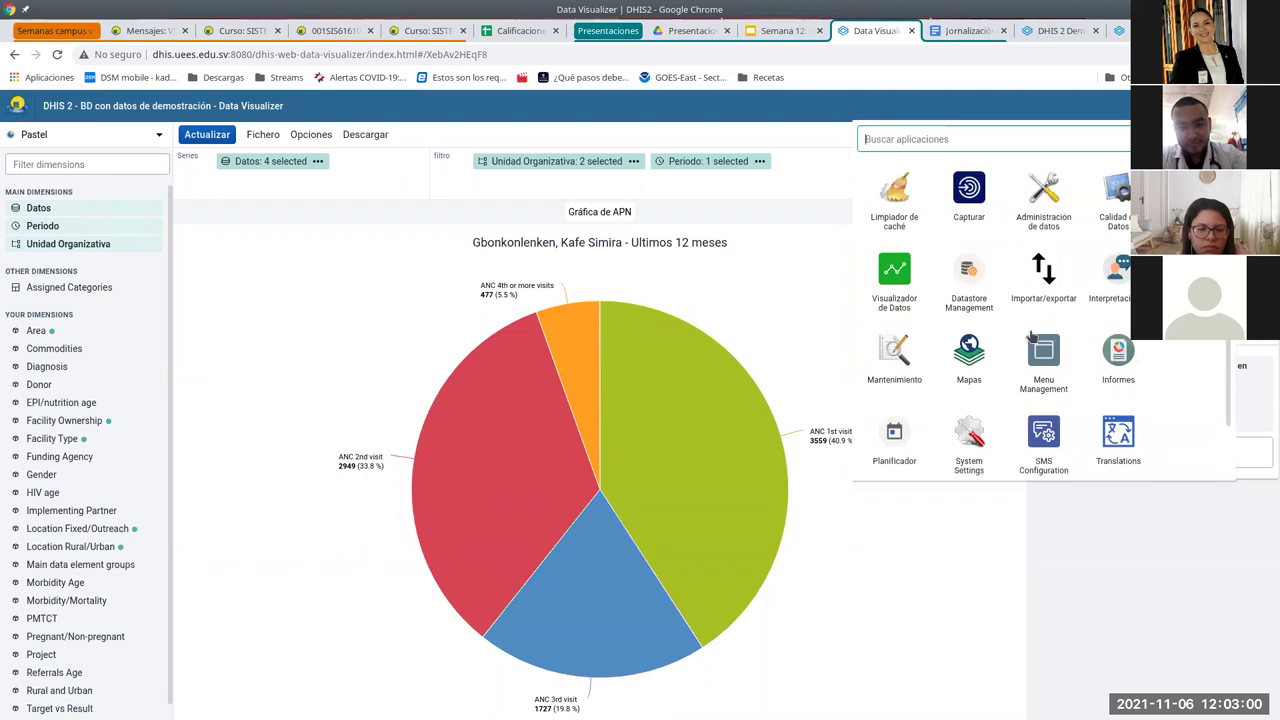
left_click(970, 372)
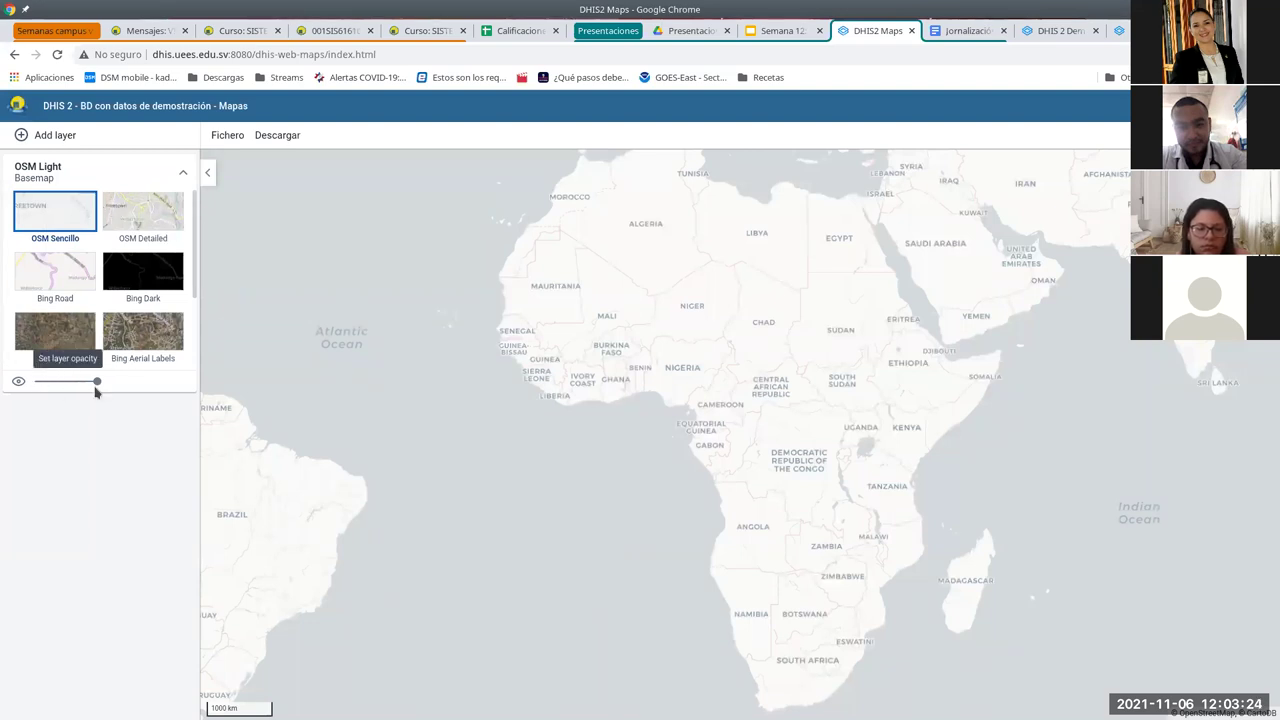
mouse_move(97, 386)
left_mouse_down()
mouse_move(57, 384)
mouse_move(100, 393)
left_mouse_up()
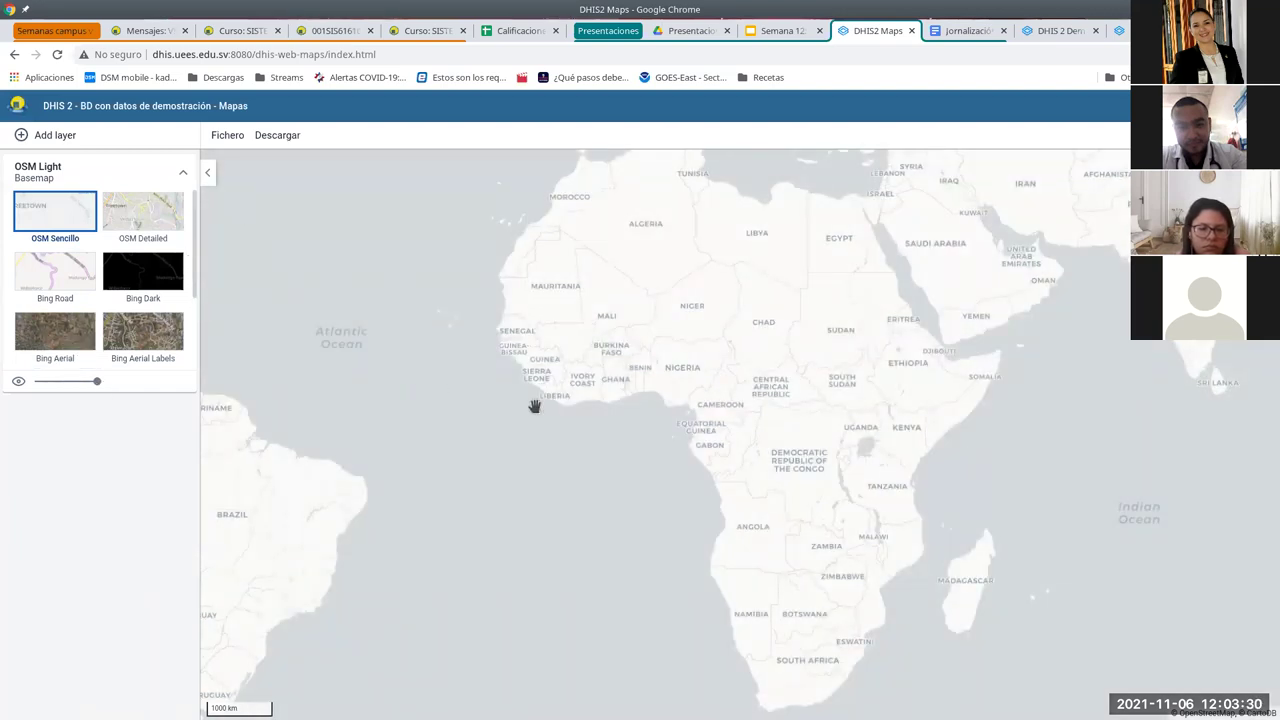
scroll(532, 390, "up", 3)
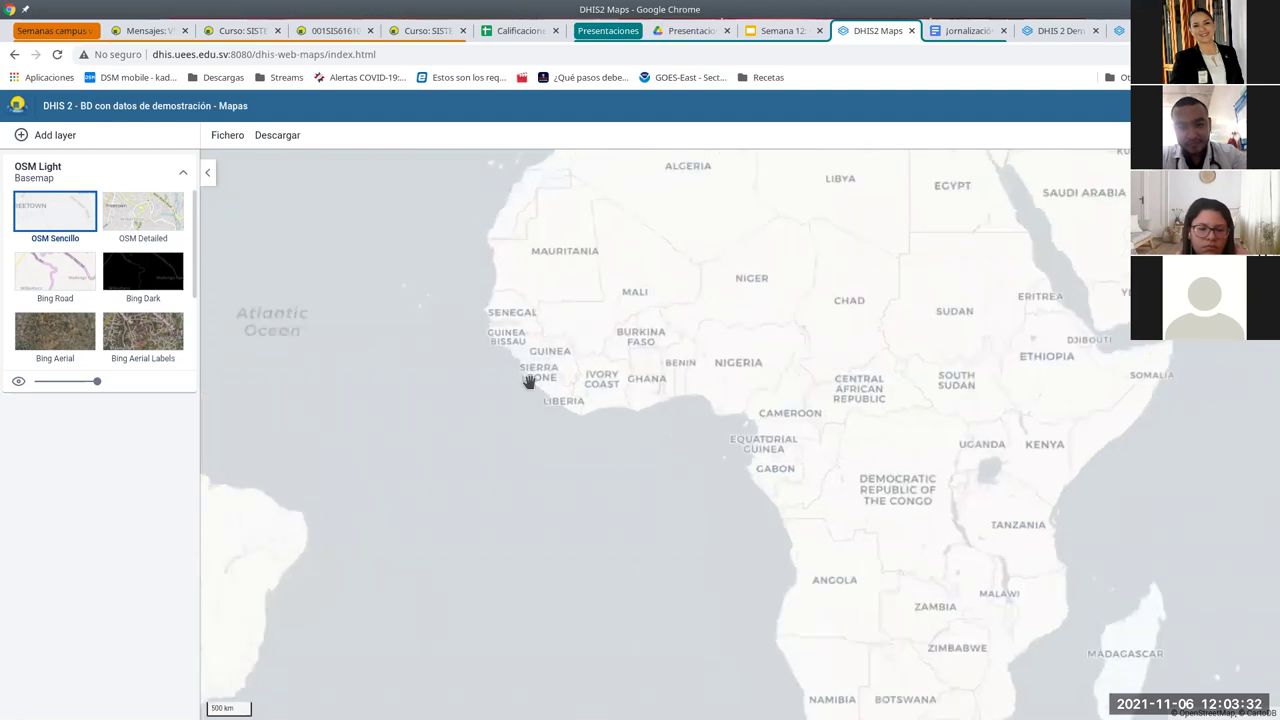
scroll(640, 474, "up", 4)
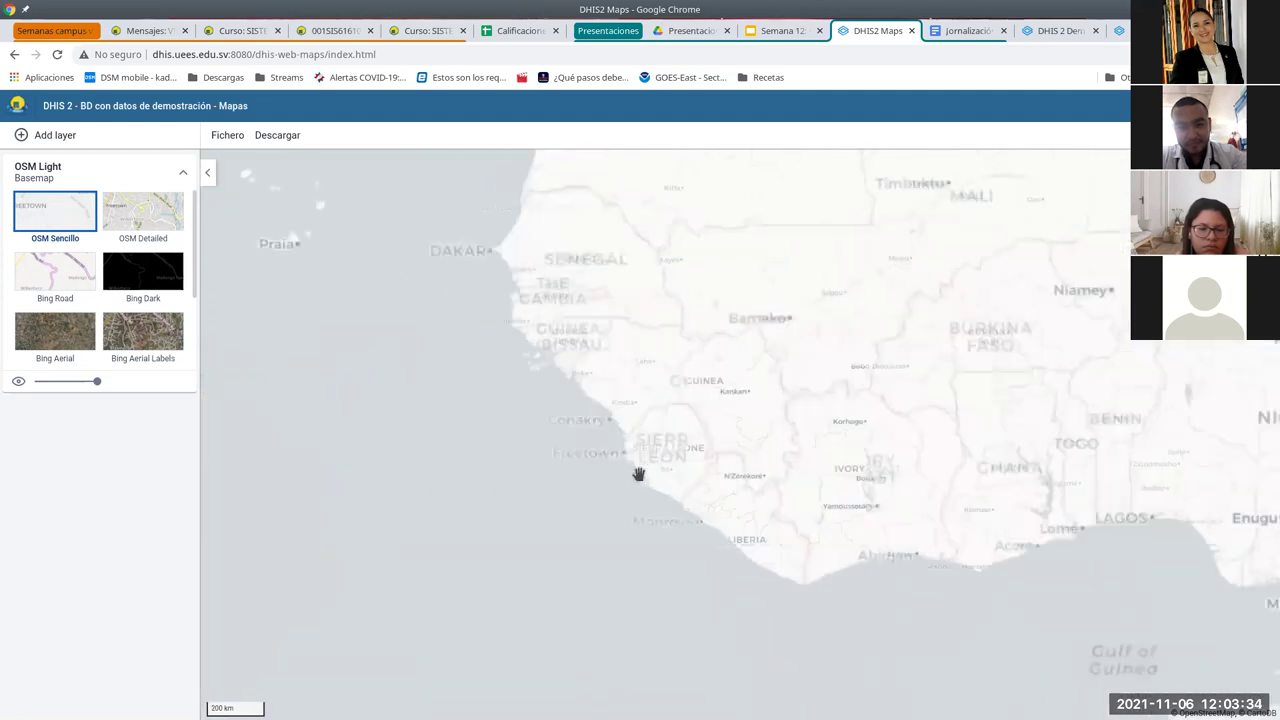
scroll(680, 474, "up", 2)
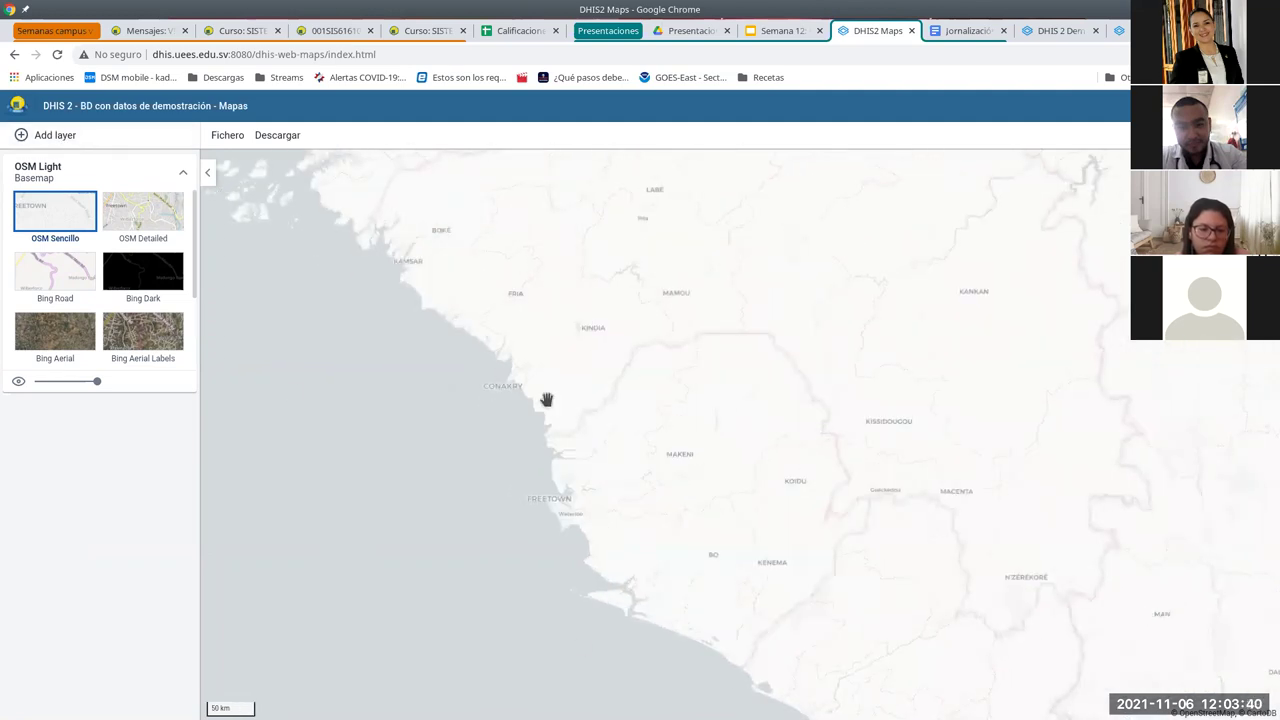
Add a thematic layer showing the ANC 1 Coverage indicator from the ANC indicator group, keeping the Ultimos 12 meses period.
left_click(22, 137)
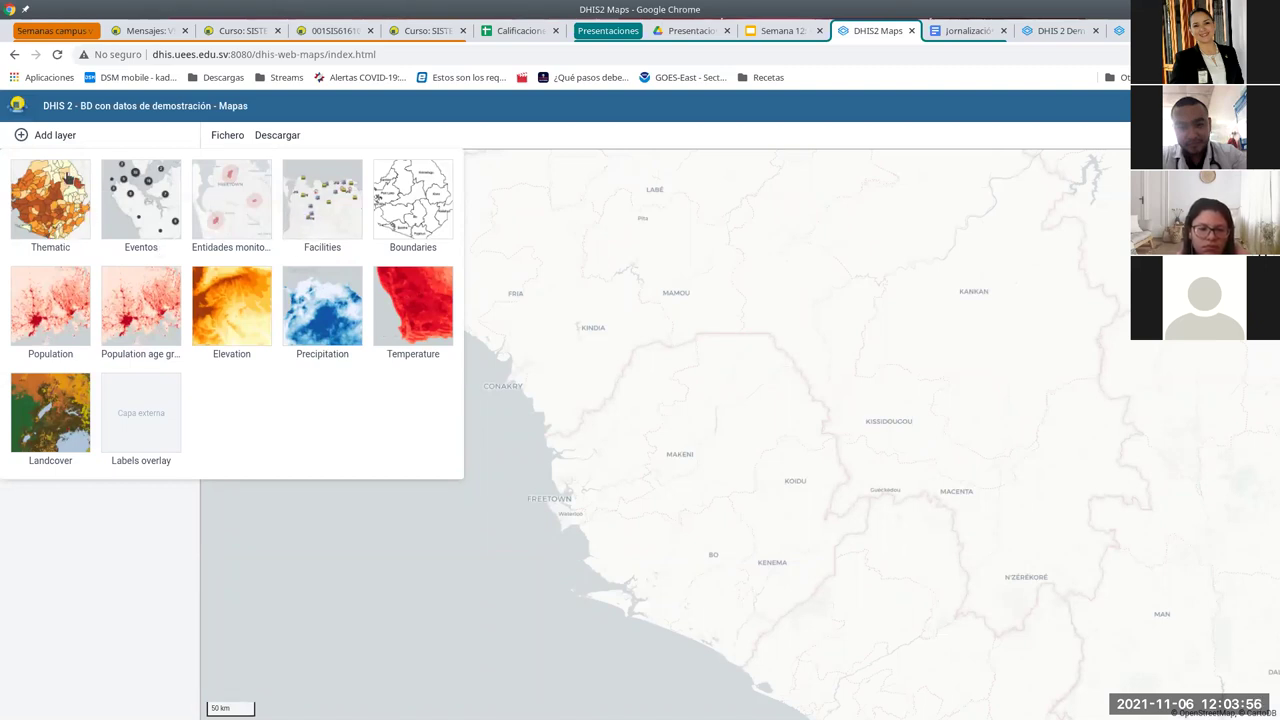
left_click(50, 214)
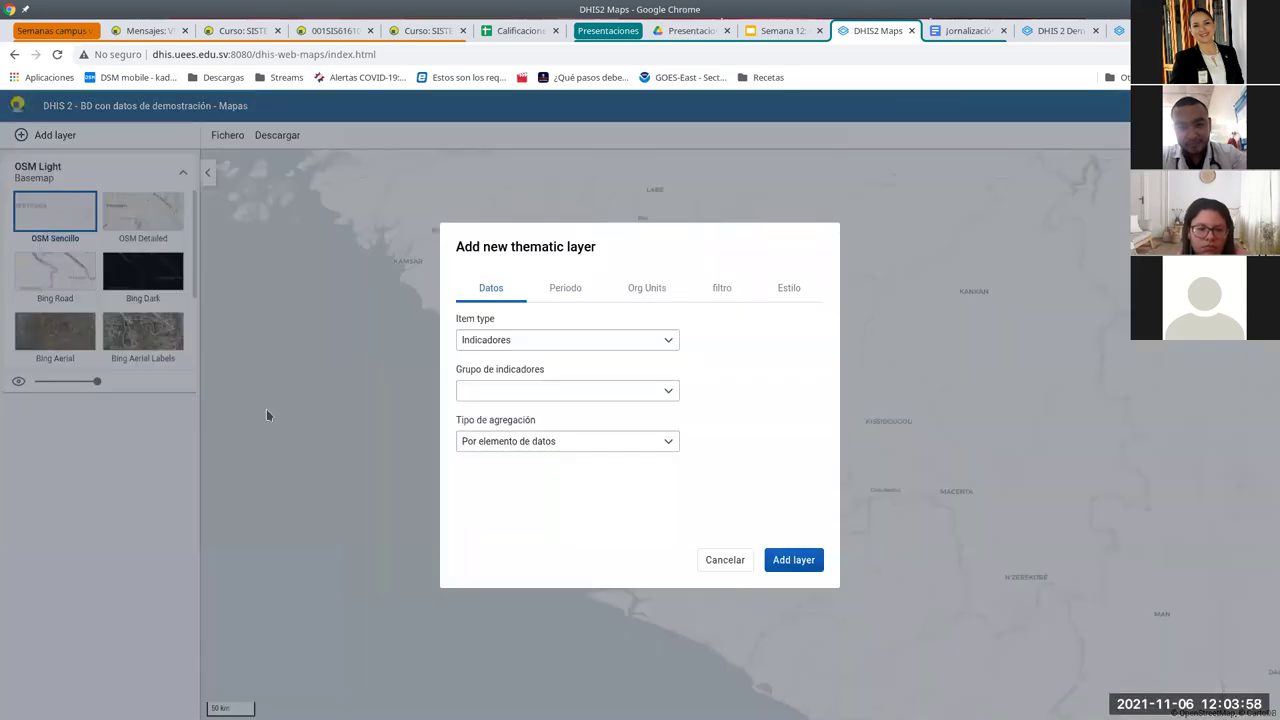
left_click(507, 342)
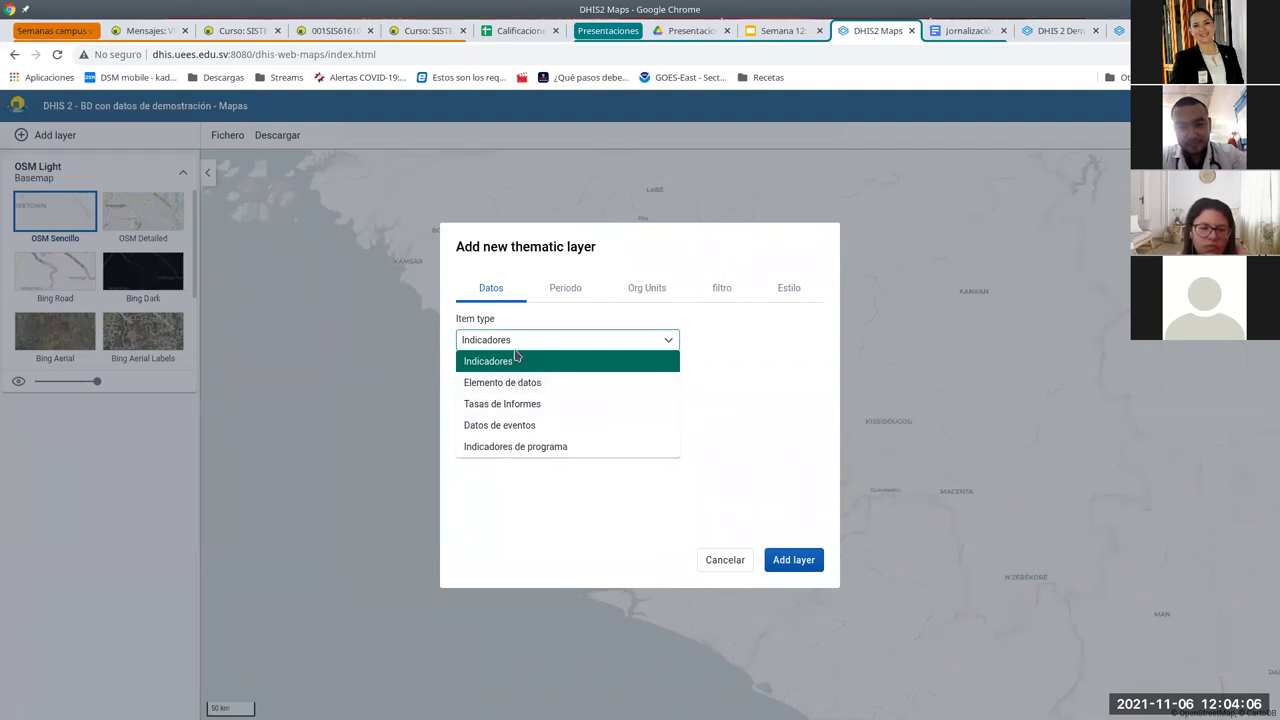
left_click(516, 358)
left_click(548, 392)
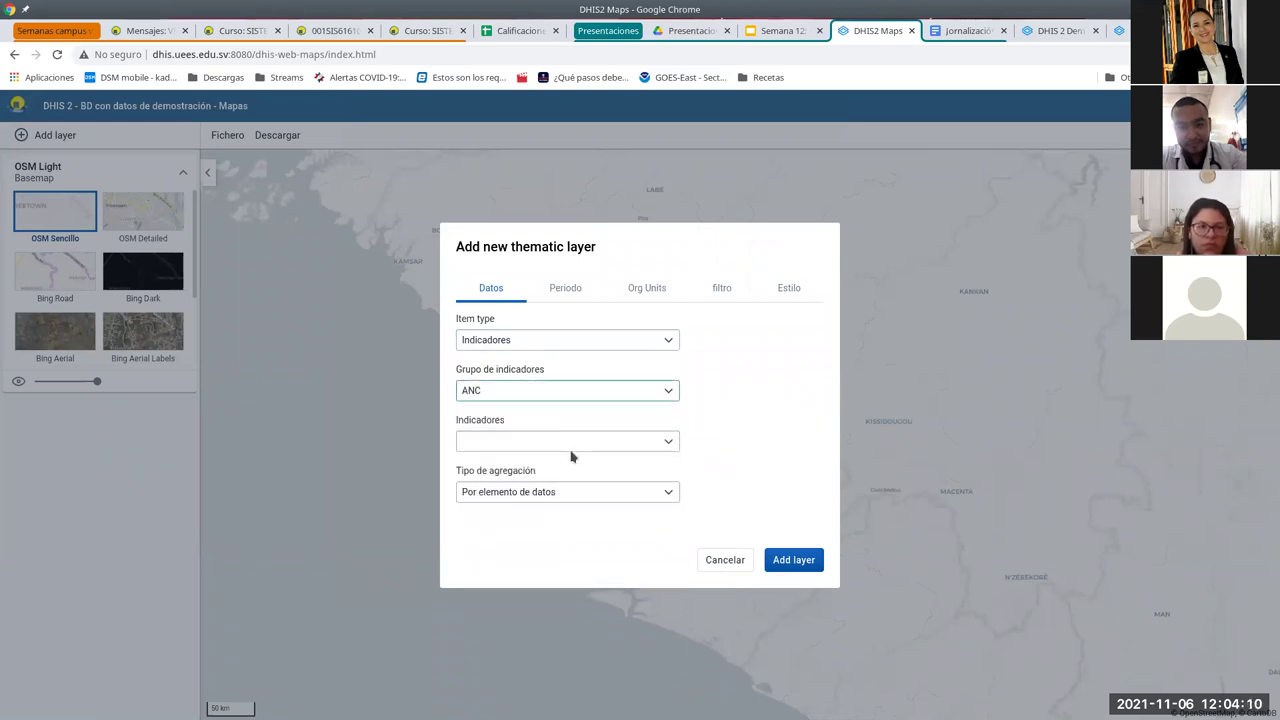
left_click(562, 443)
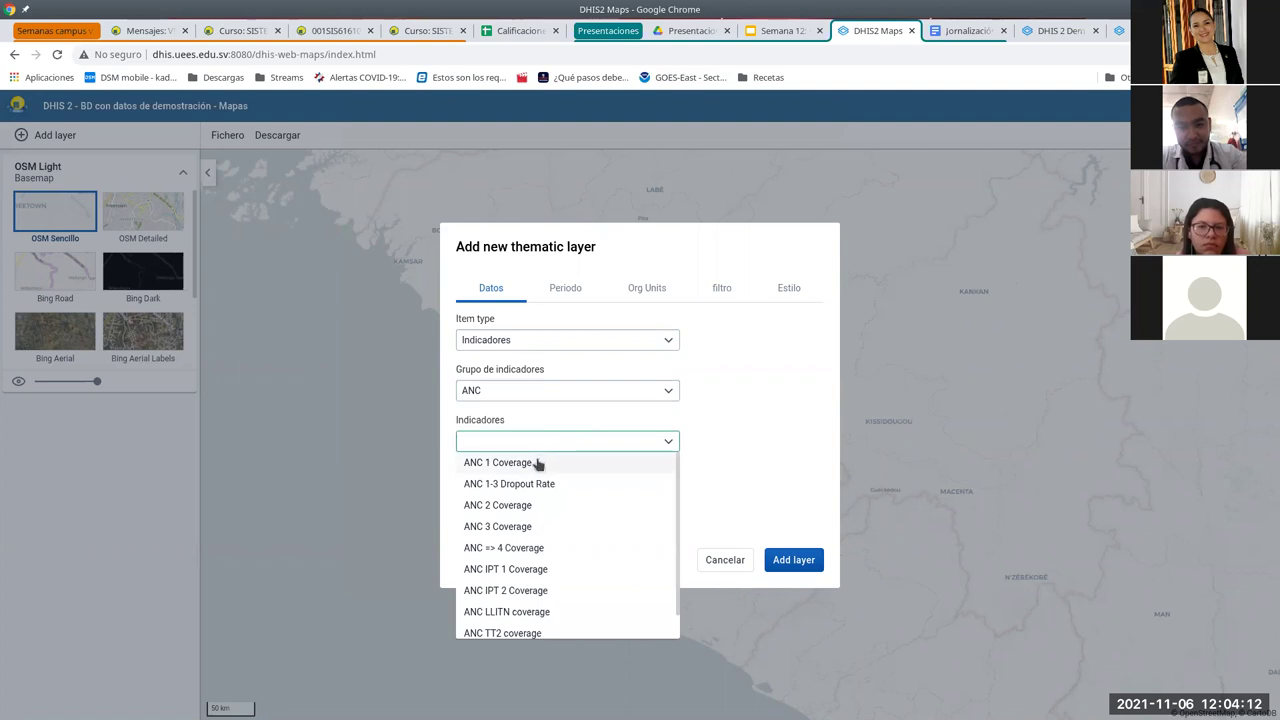
left_click(528, 466)
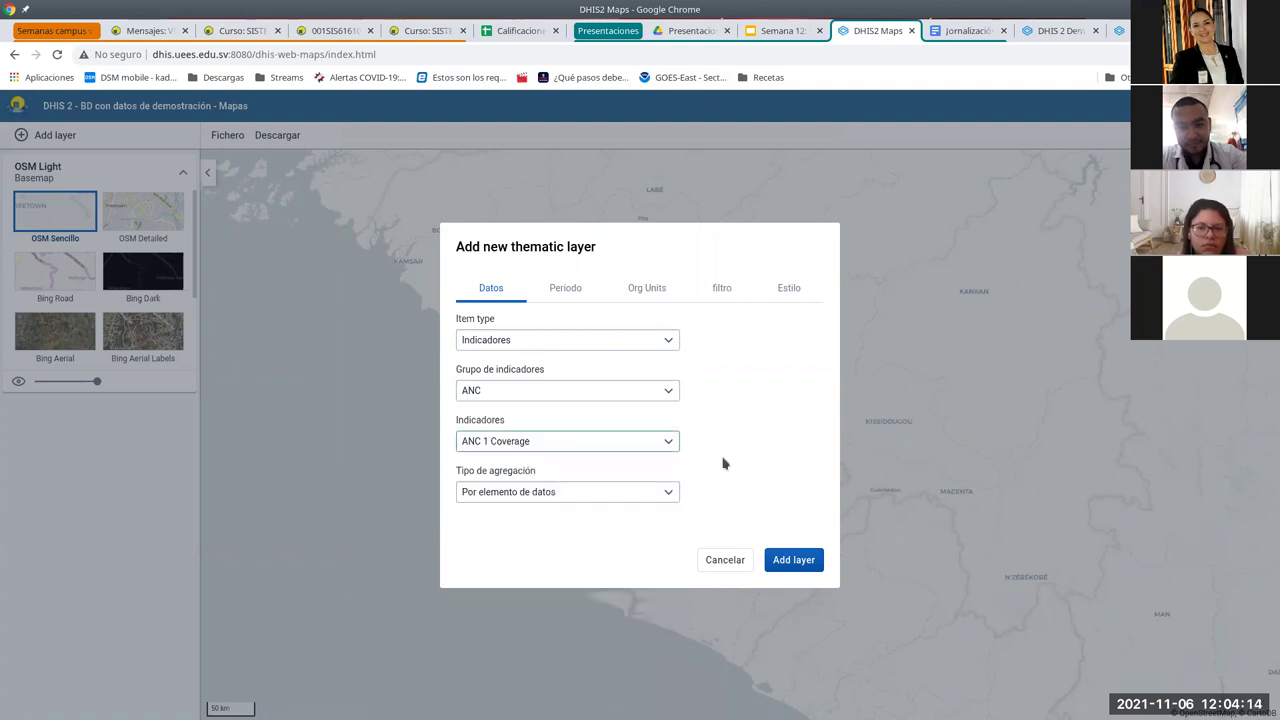
left_click(578, 296)
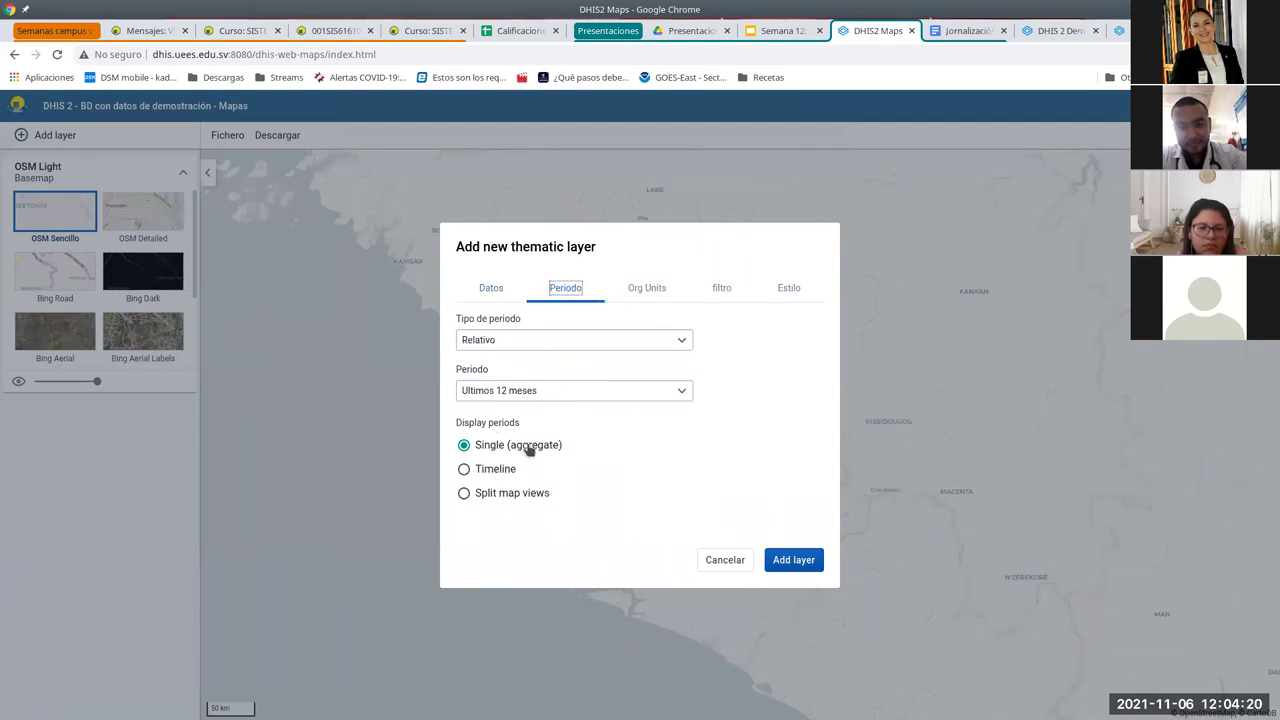
left_click(510, 291)
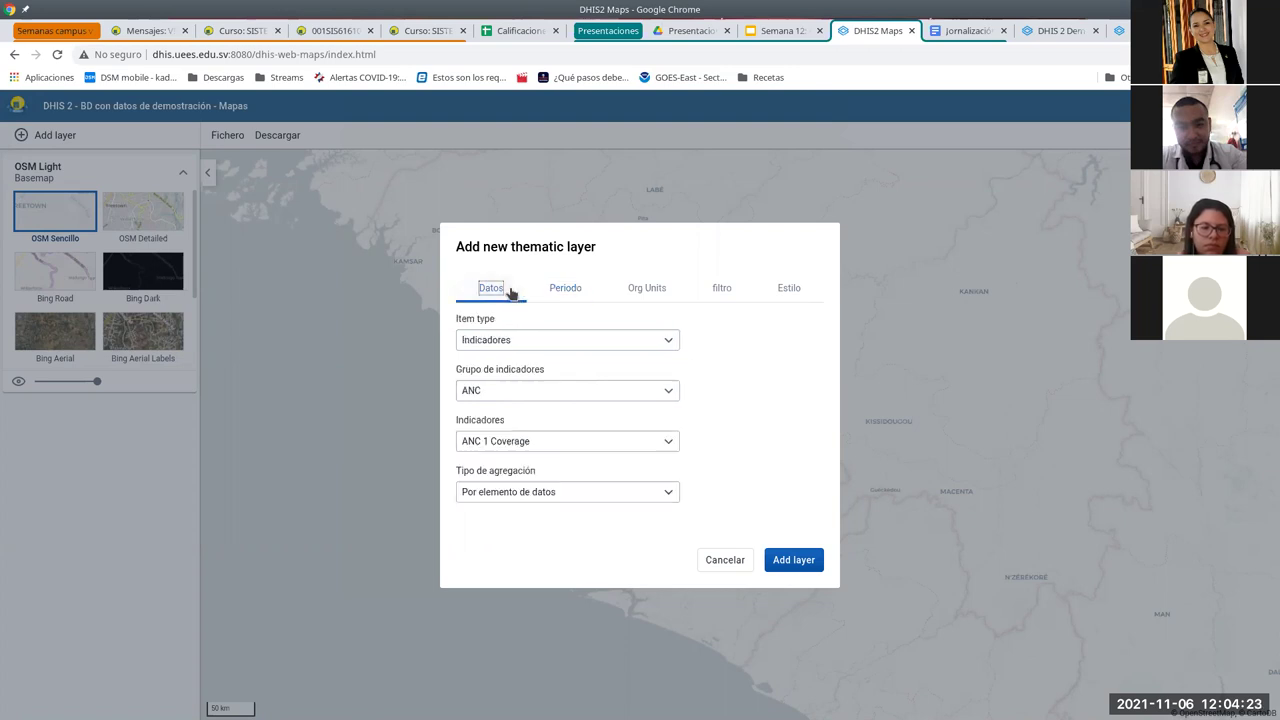
left_click(790, 560)
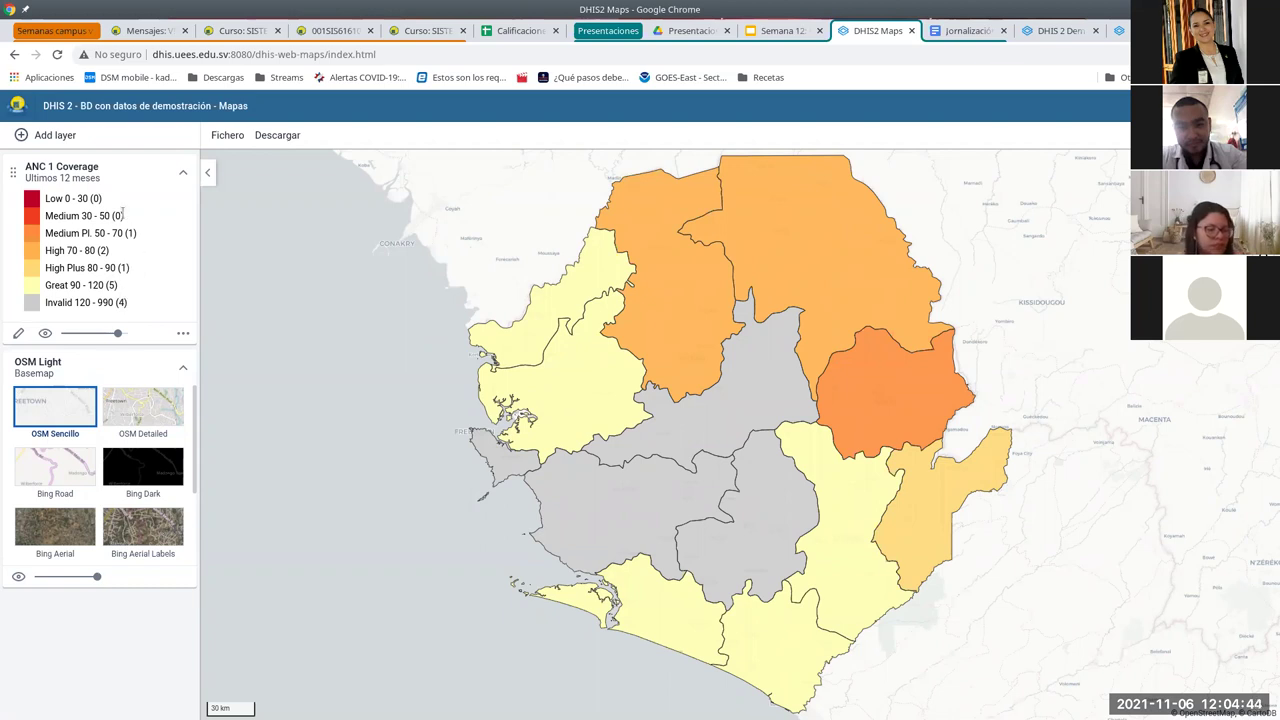
Edit the ANC 1 Coverage layer to display its periods as a Timeline and update it.
left_click(183, 336)
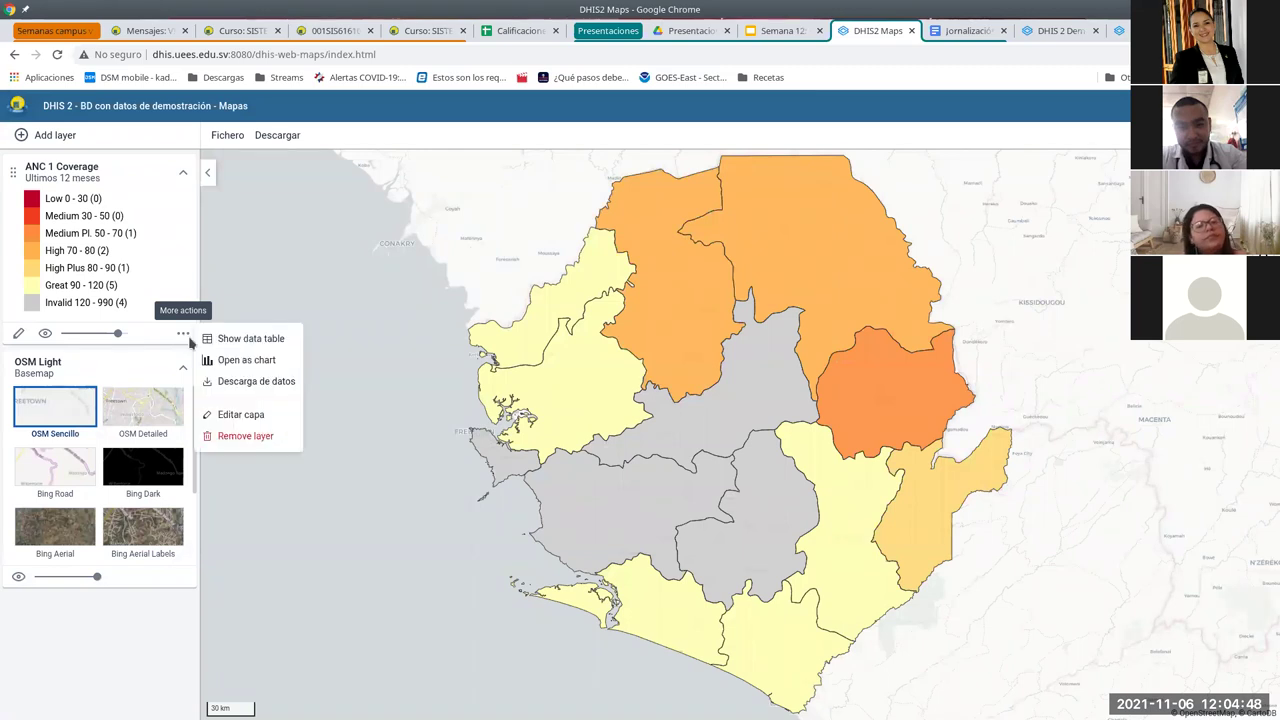
left_click(243, 414)
left_click(565, 292)
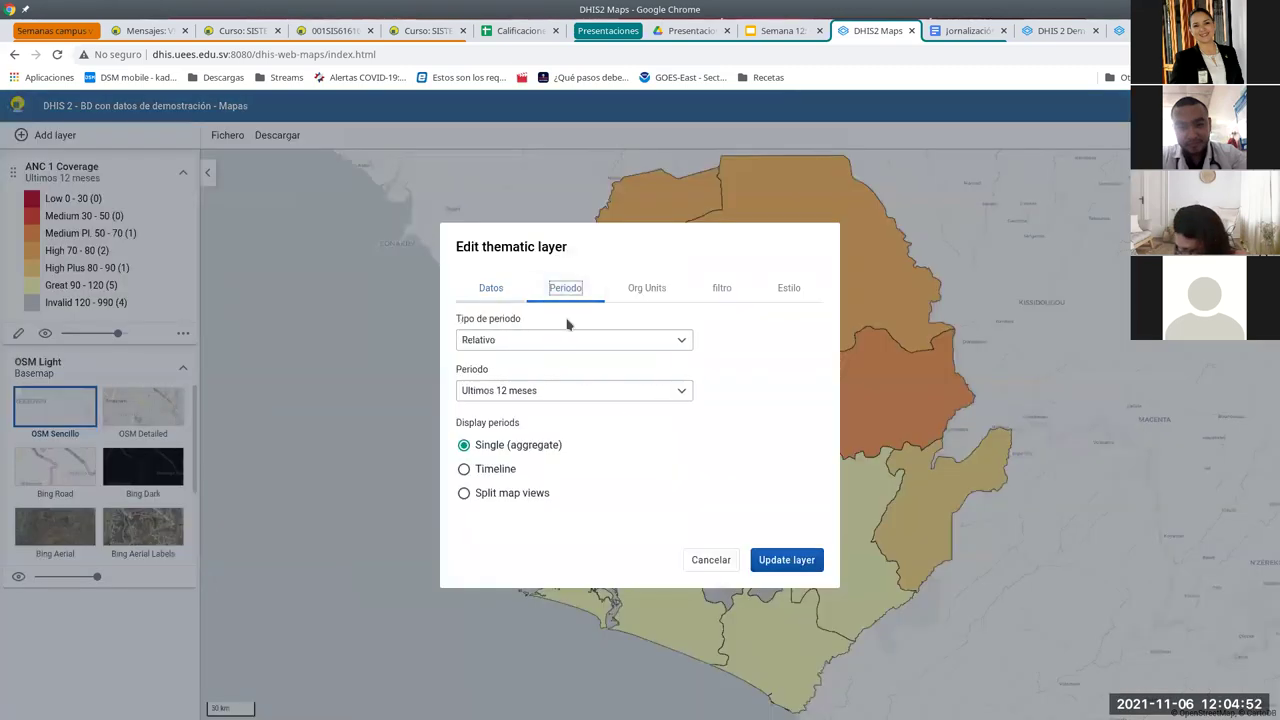
left_click(464, 470)
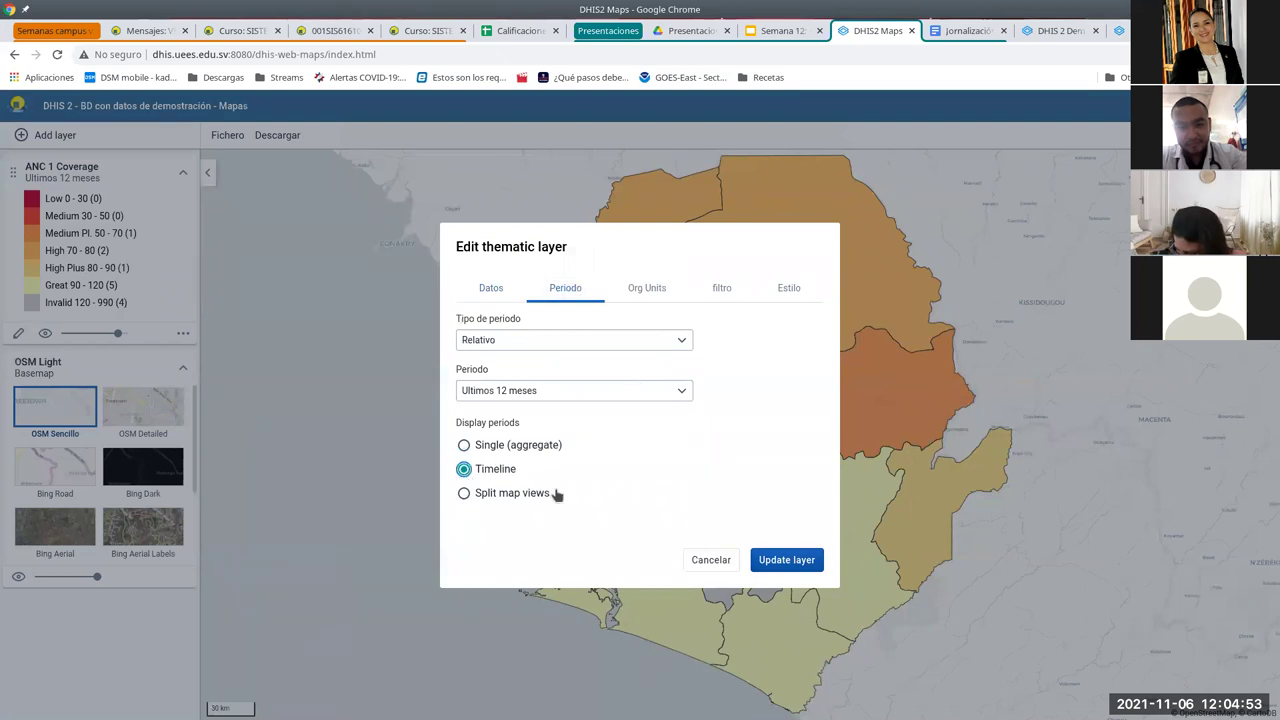
left_click(785, 560)
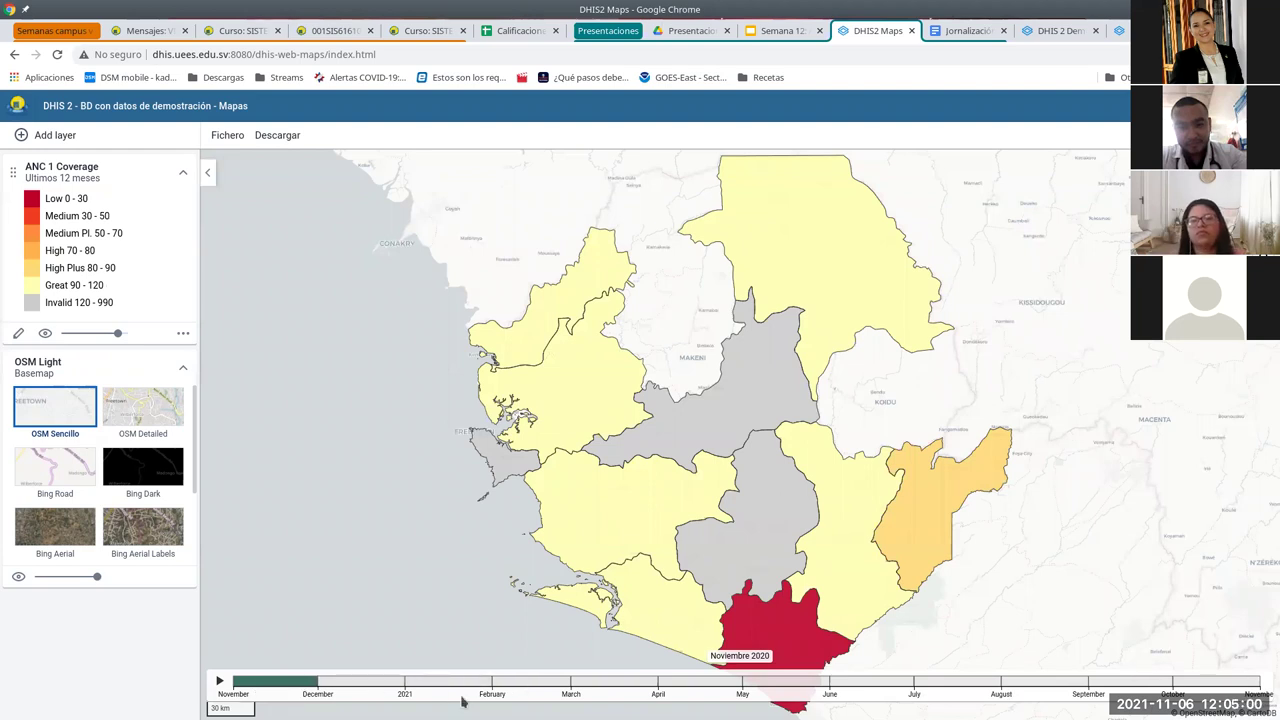
Step through the map timeline's months from Diciembre 2020 to Mayo 2021, and play the timeline animation.
left_click(424, 687)
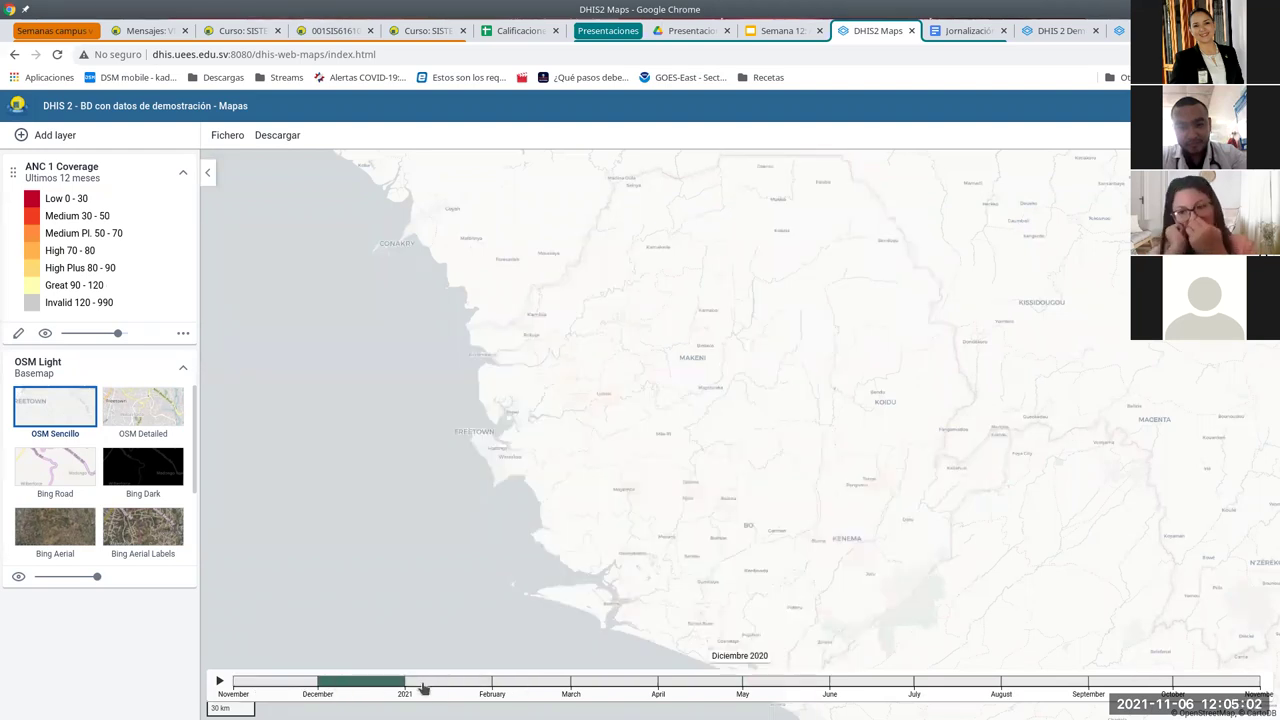
left_click(530, 688)
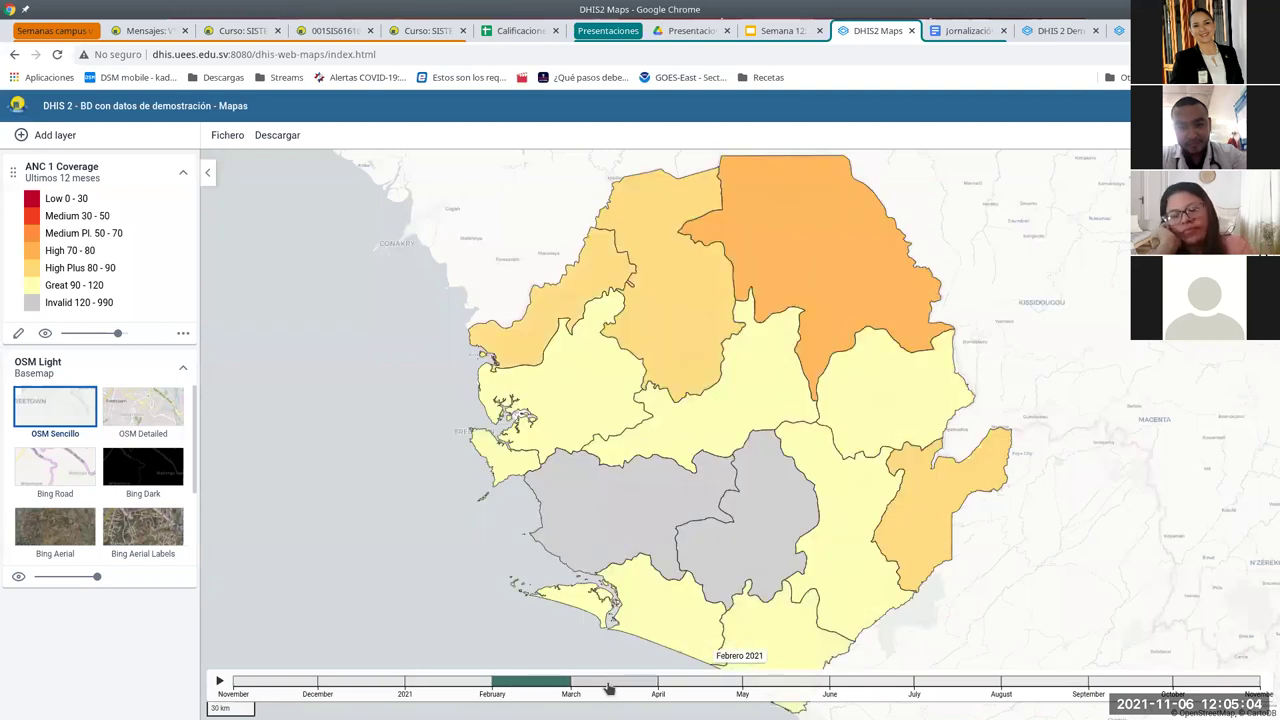
left_click(609, 688)
left_click(700, 686)
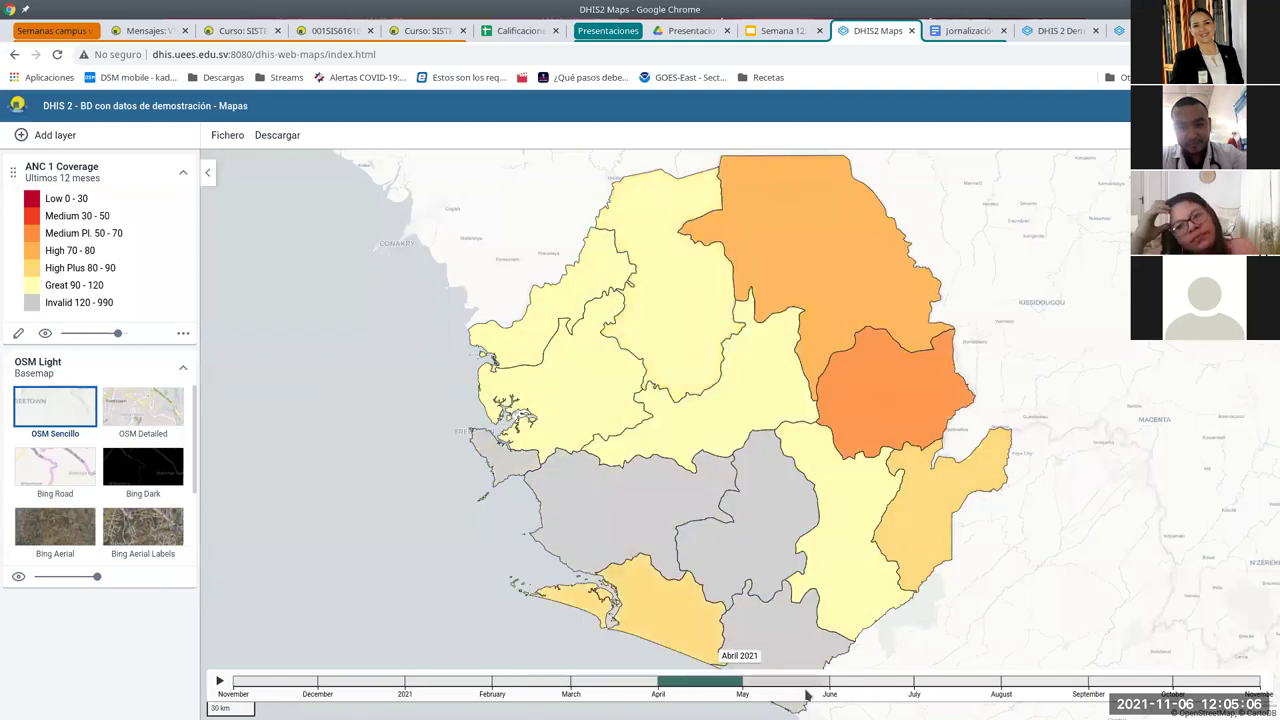
left_click(808, 689)
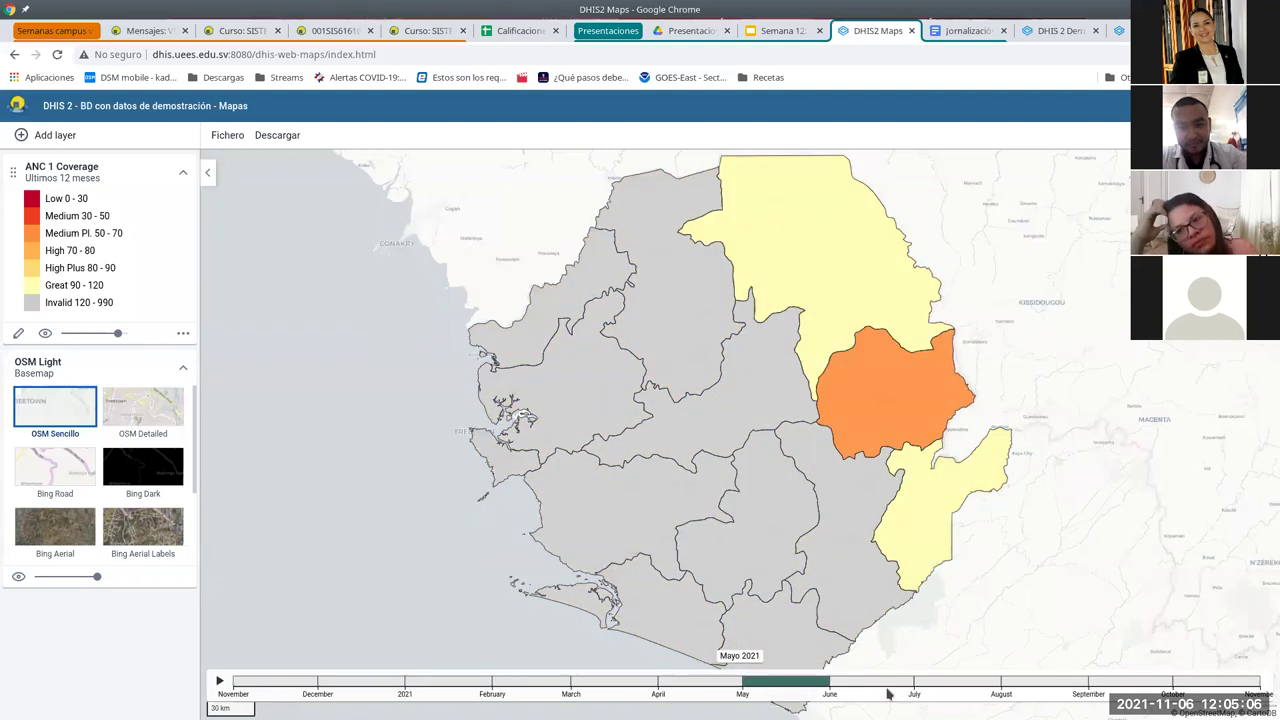
left_click(219, 682)
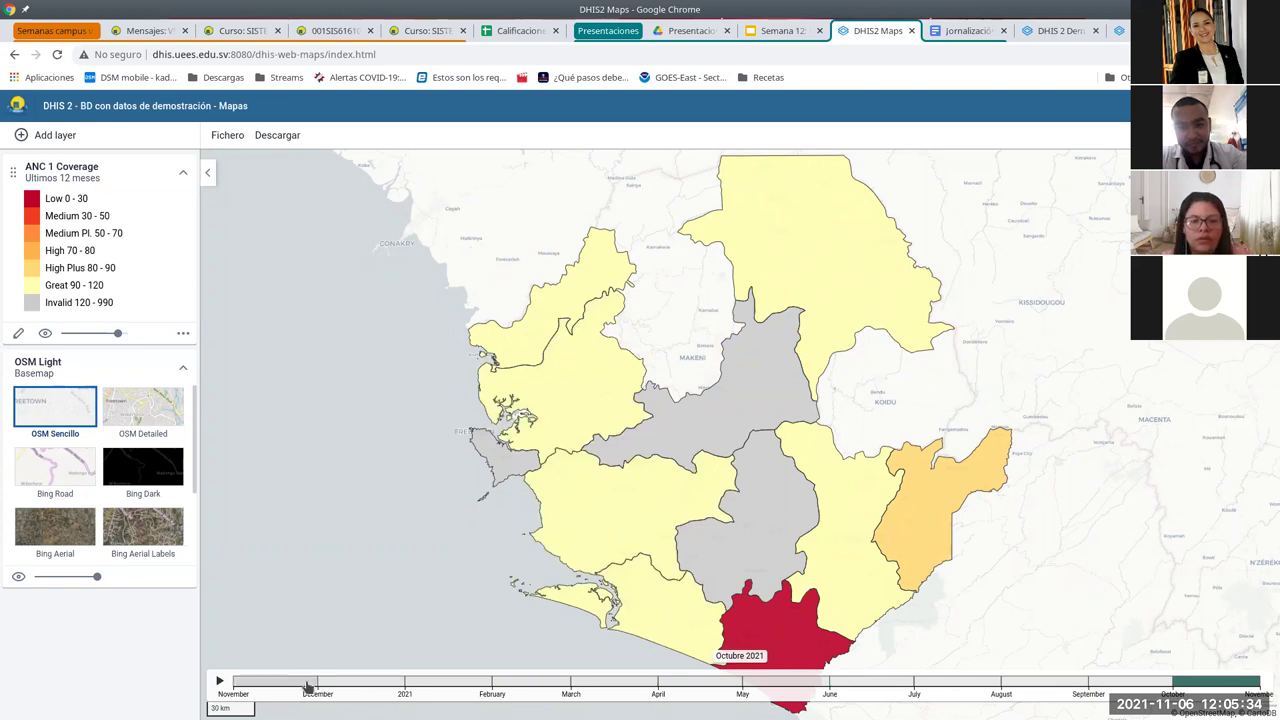
Add a Facilities layer using the Facility Type group set and the Badjia organisation unit in Bo.
left_click(24, 137)
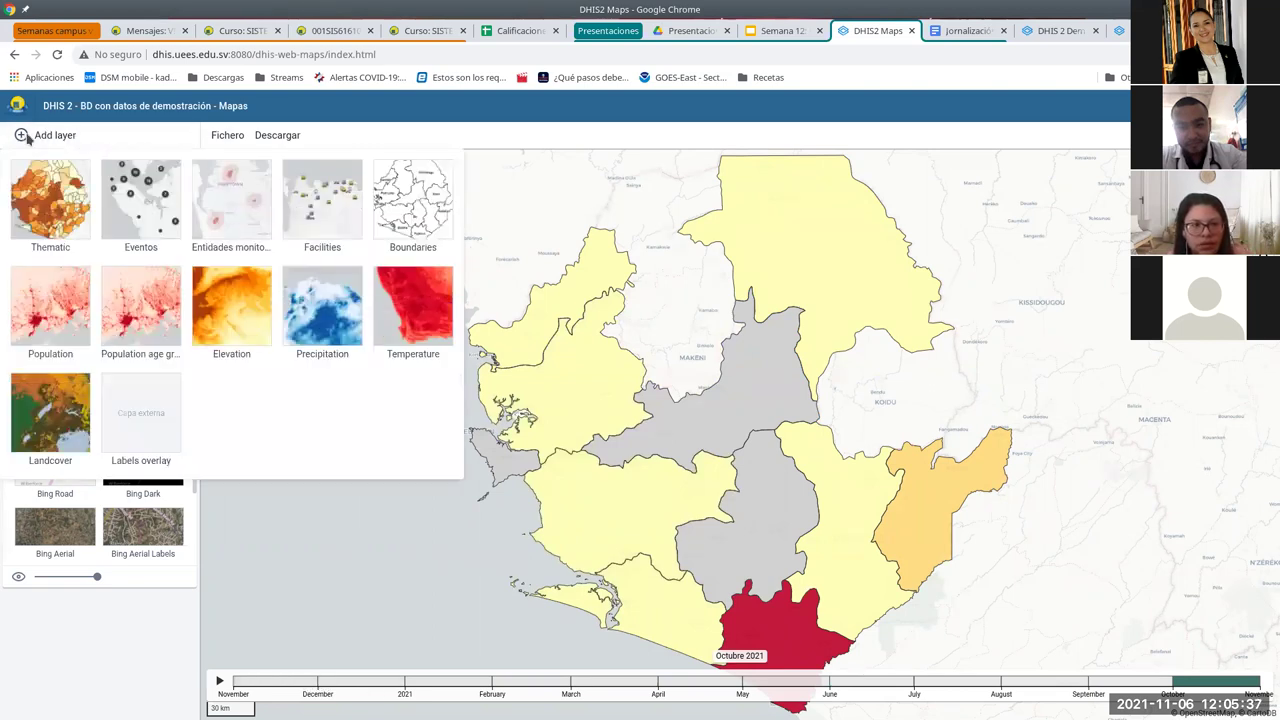
left_click(323, 224)
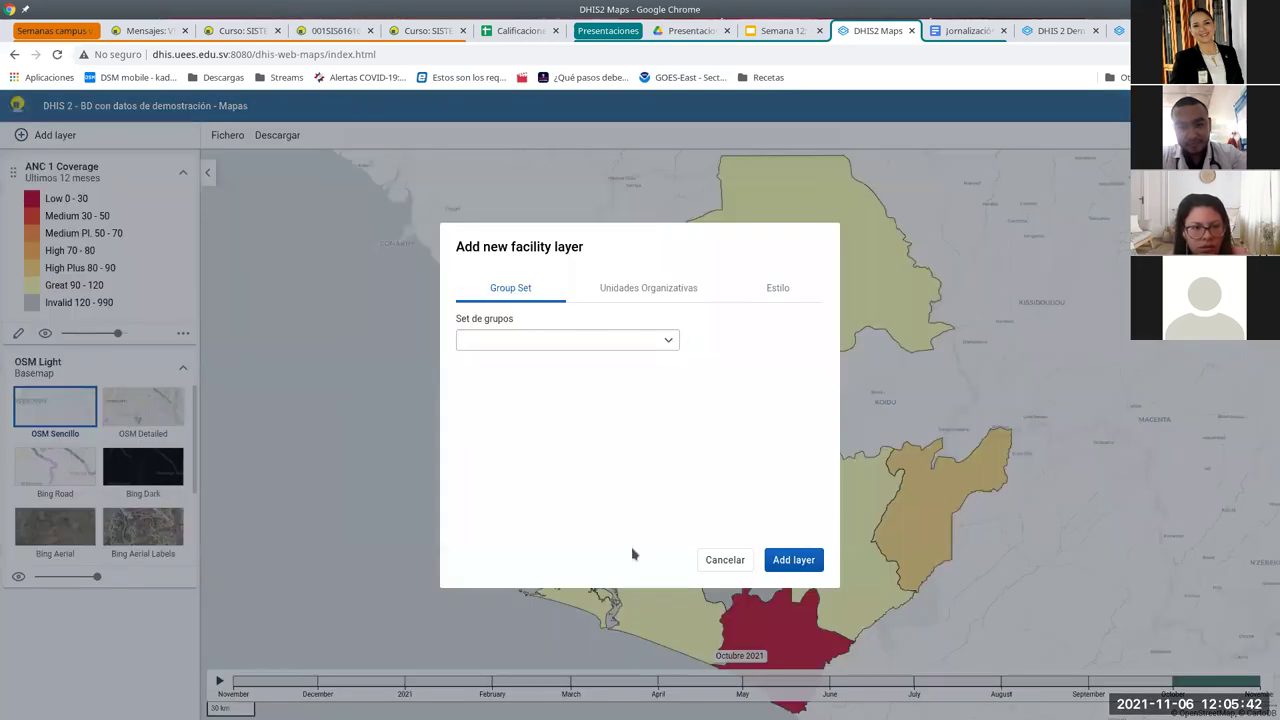
left_click(610, 291)
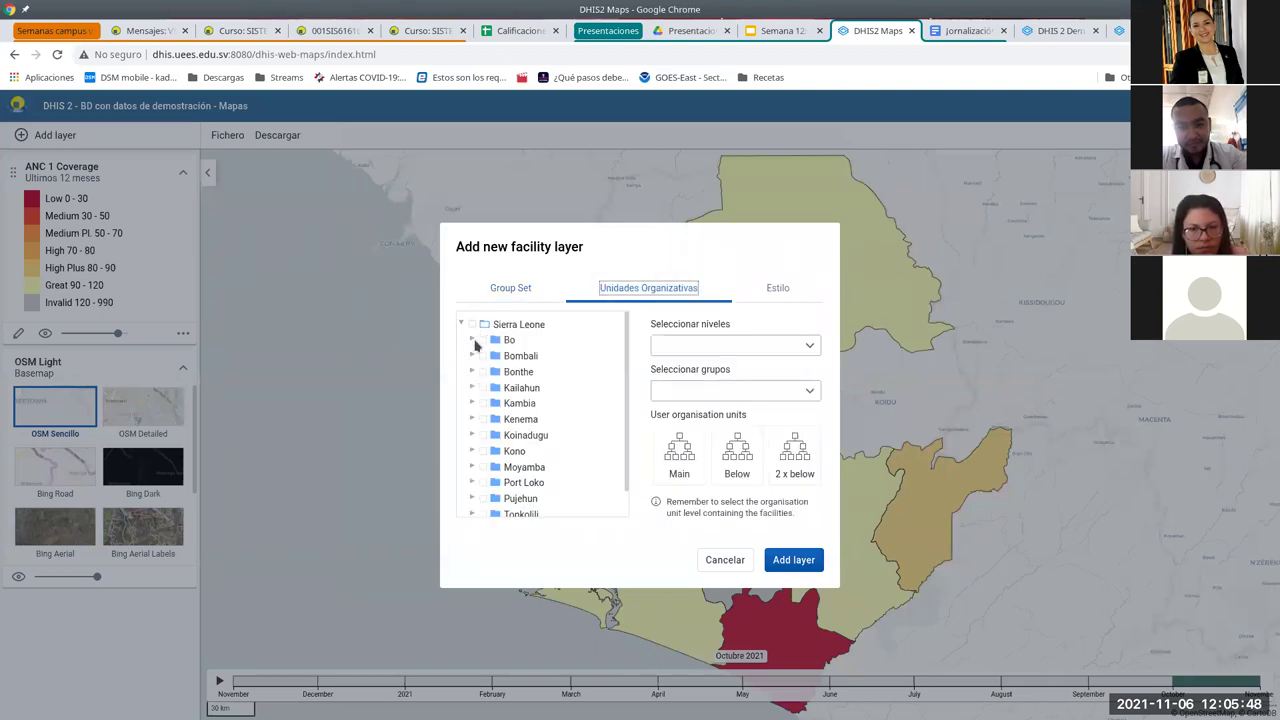
left_click(473, 341)
left_click(493, 357)
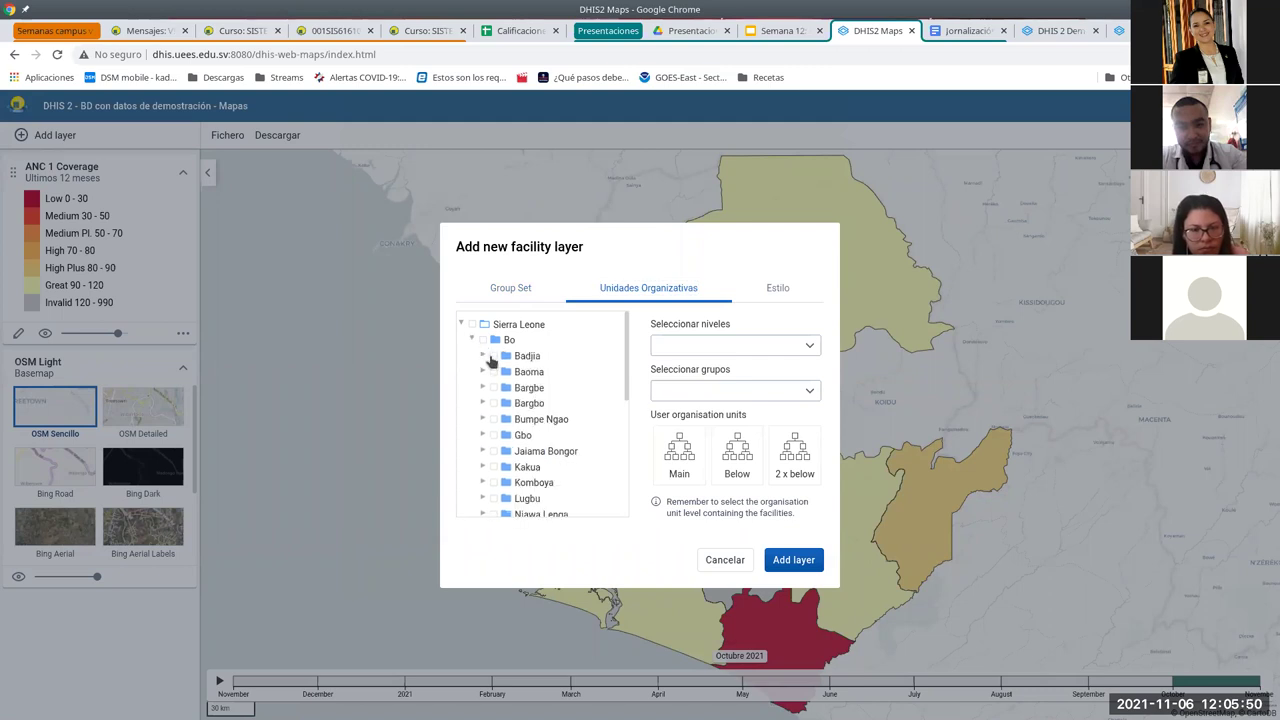
left_click(810, 565)
left_click(591, 341)
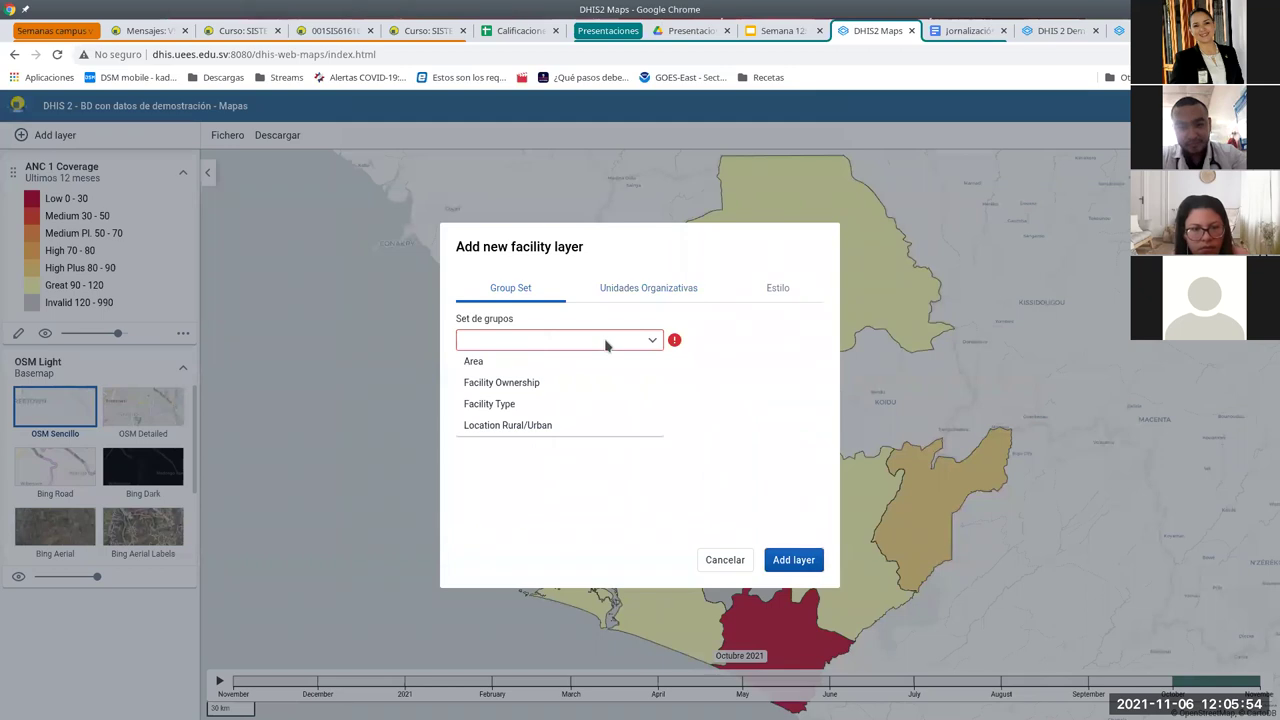
left_click(527, 405)
left_click(795, 556)
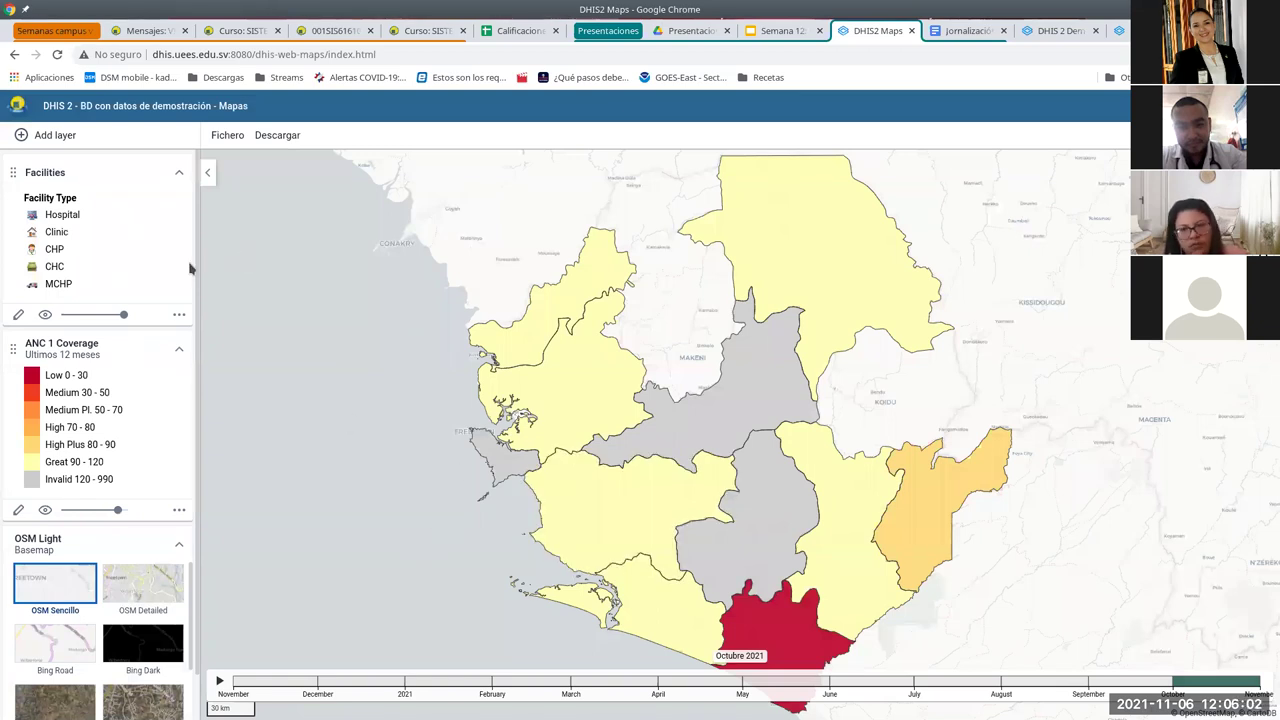
Make the ANC 1 Coverage layer fully transparent and look over the basemap for the facilities.
scroll(700, 394, "up", 2)
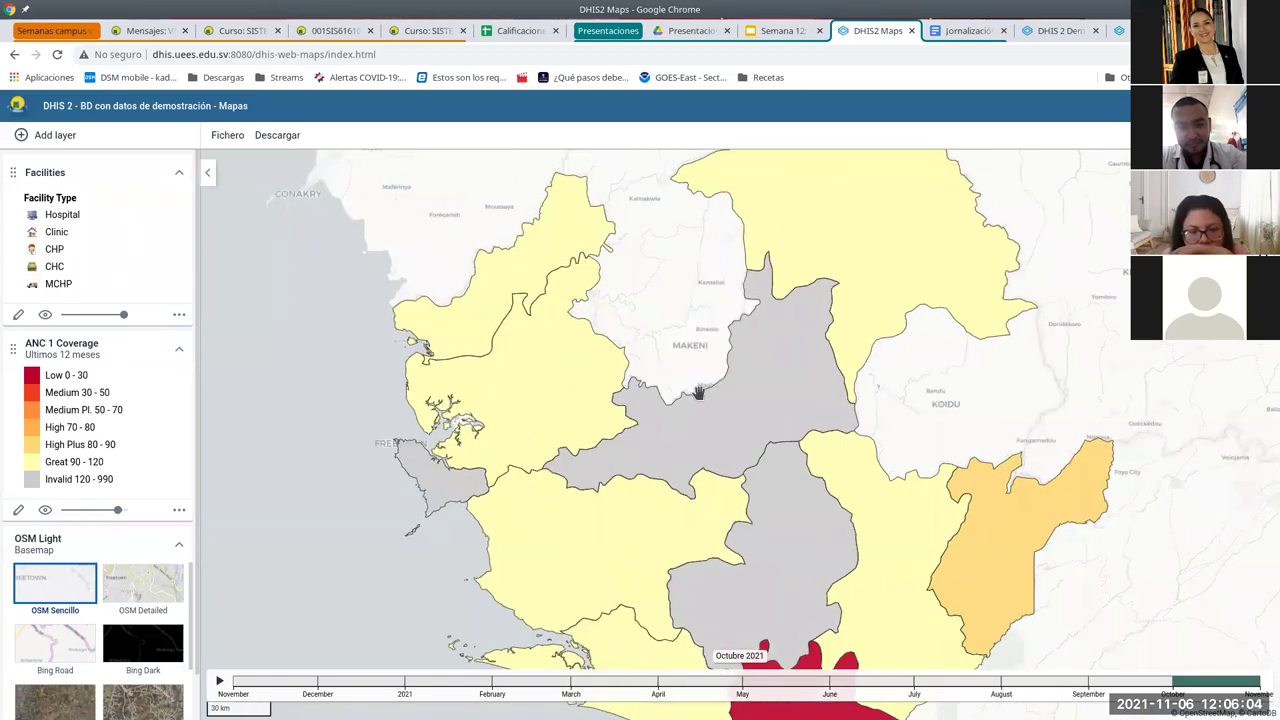
scroll(678, 411, "down", 2)
scroll(655, 500, "down", 1)
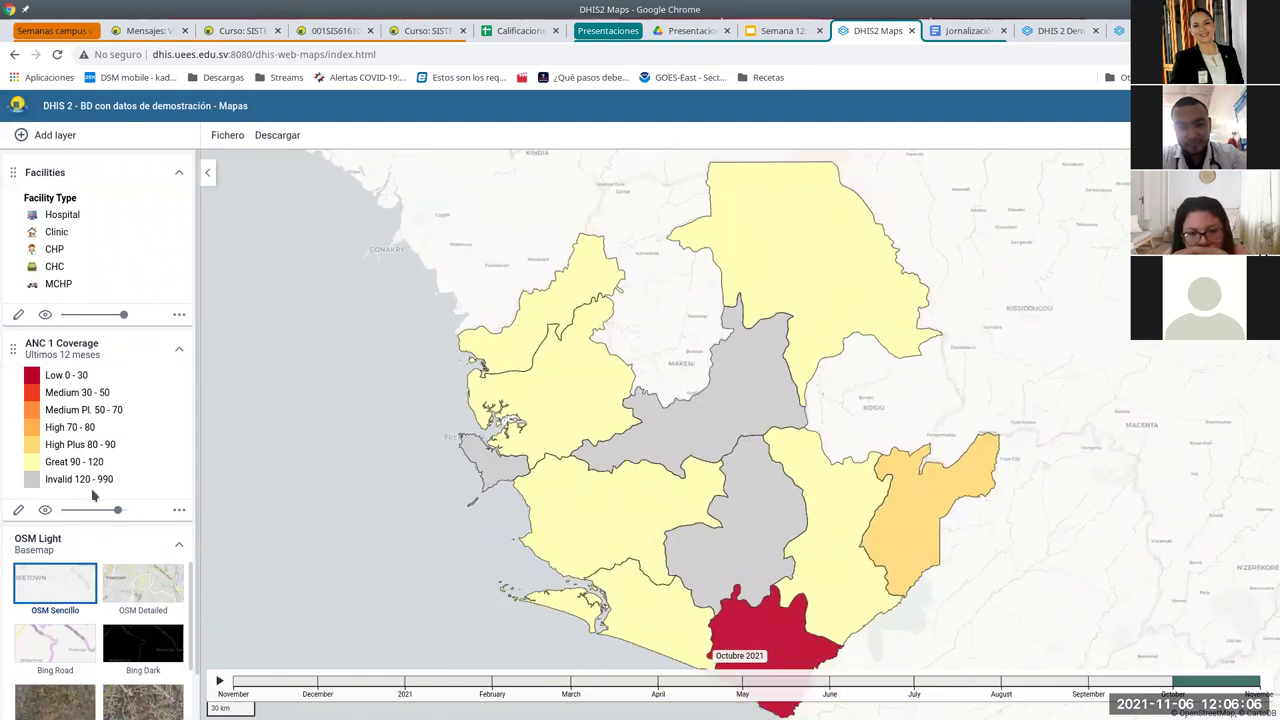
left_click_drag(119, 512, 65, 511)
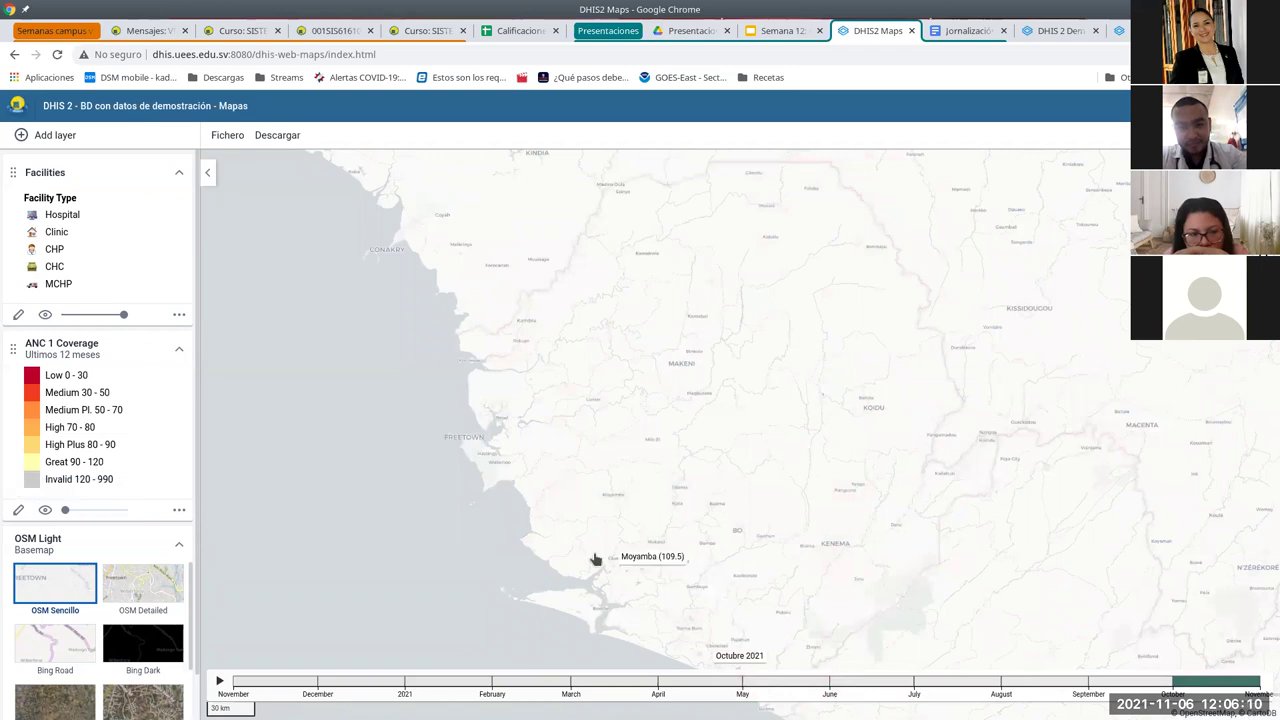
scroll(590, 562, "down", 1)
left_click_drag(526, 614, 551, 557)
scroll(489, 501, "up", 1)
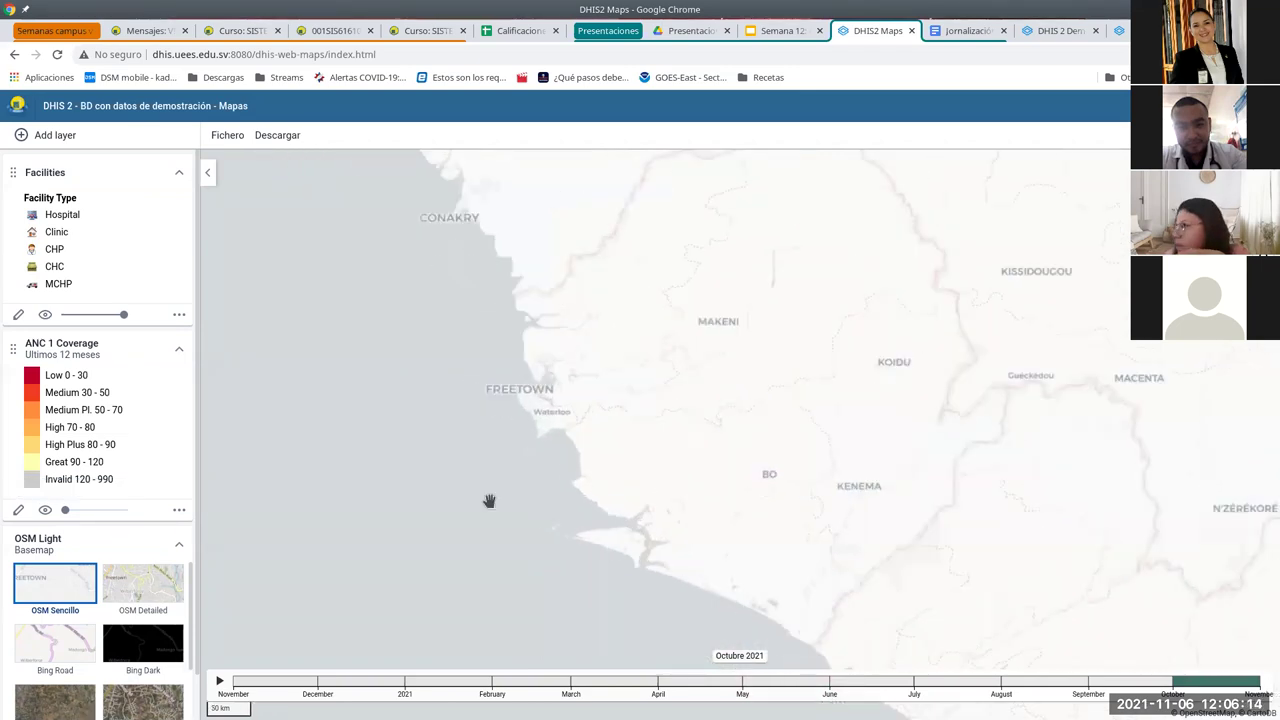
left_click_drag(428, 400, 423, 443)
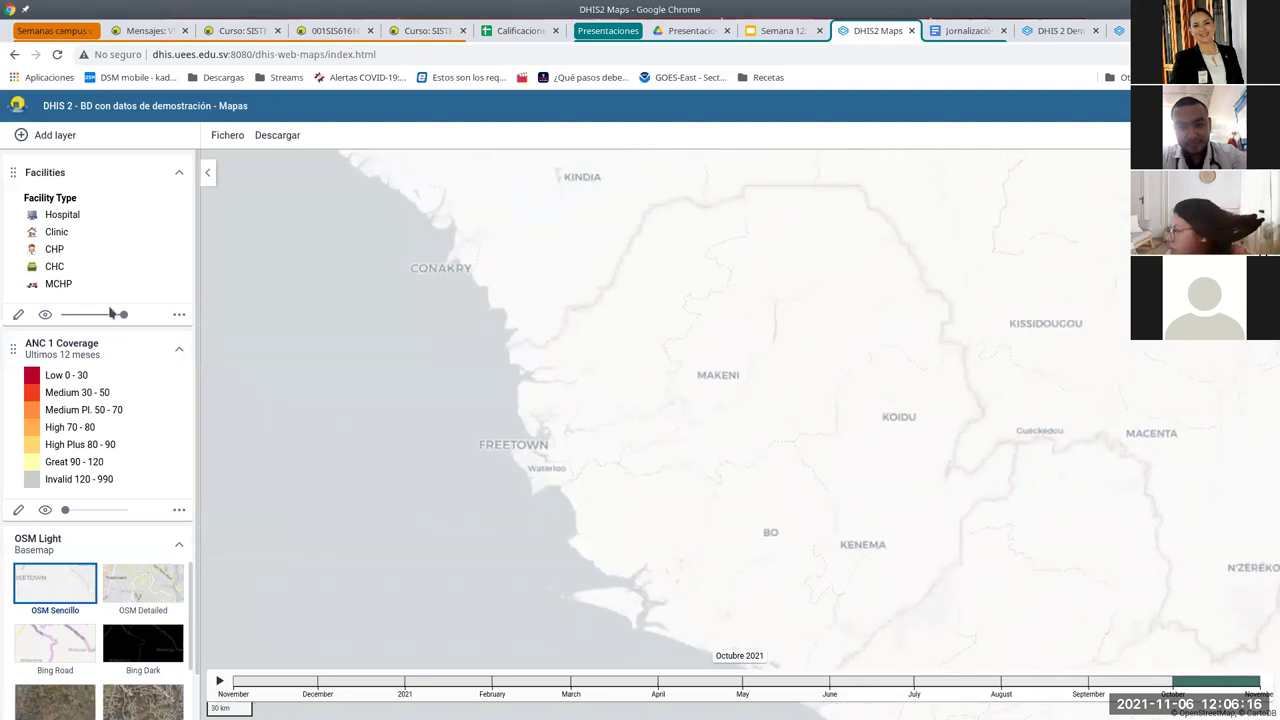
Edit the Facilities layer to also include the Bo district, update it, and check the map for facilities.
left_click(179, 314)
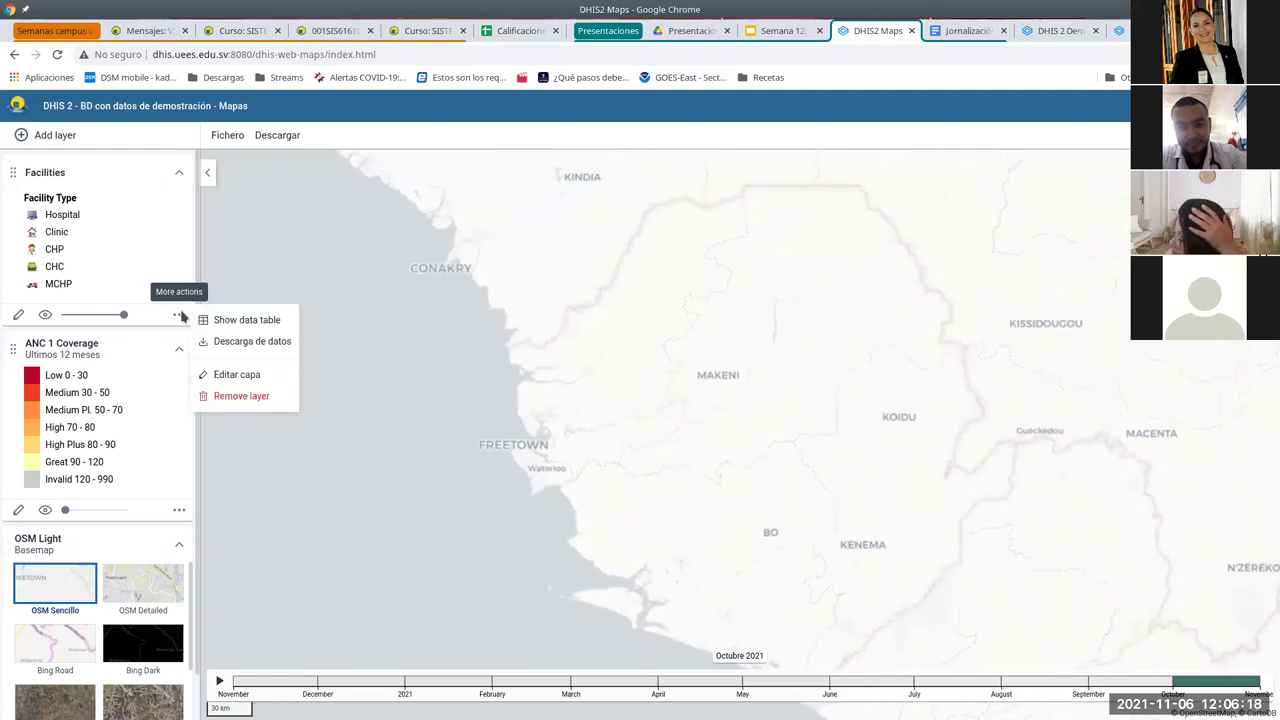
left_click(237, 375)
left_click(617, 290)
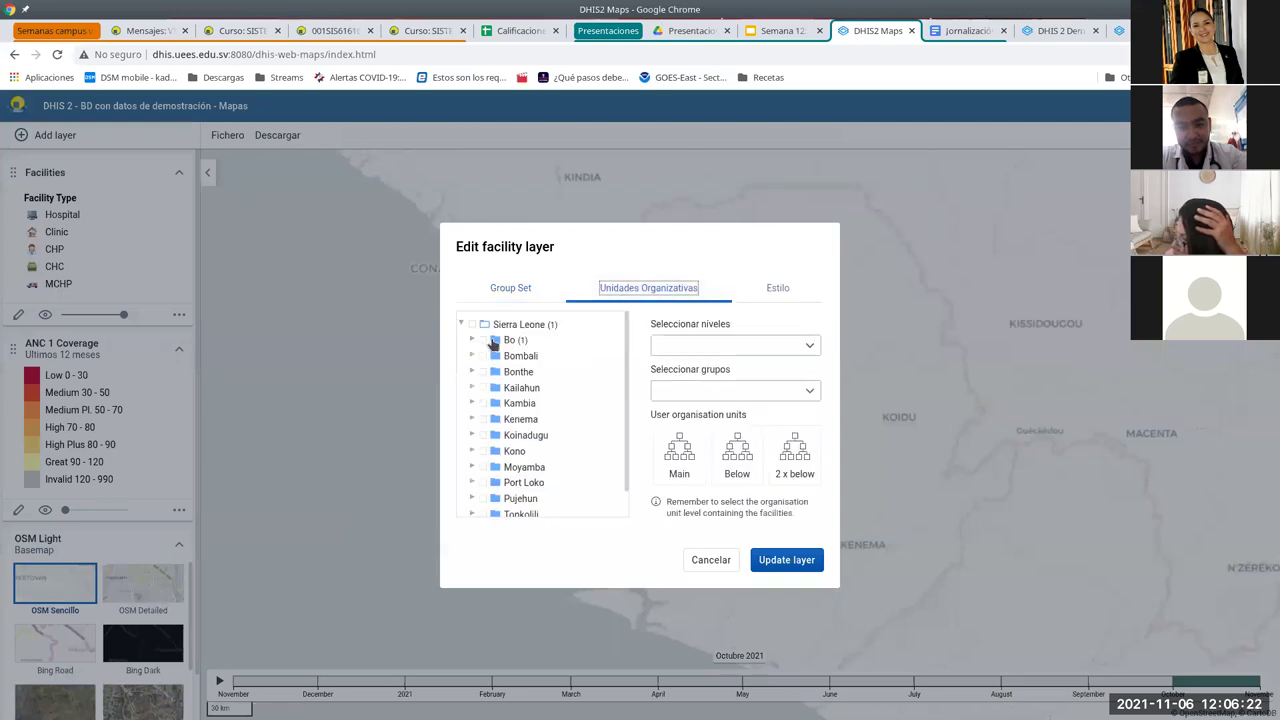
left_click(485, 341)
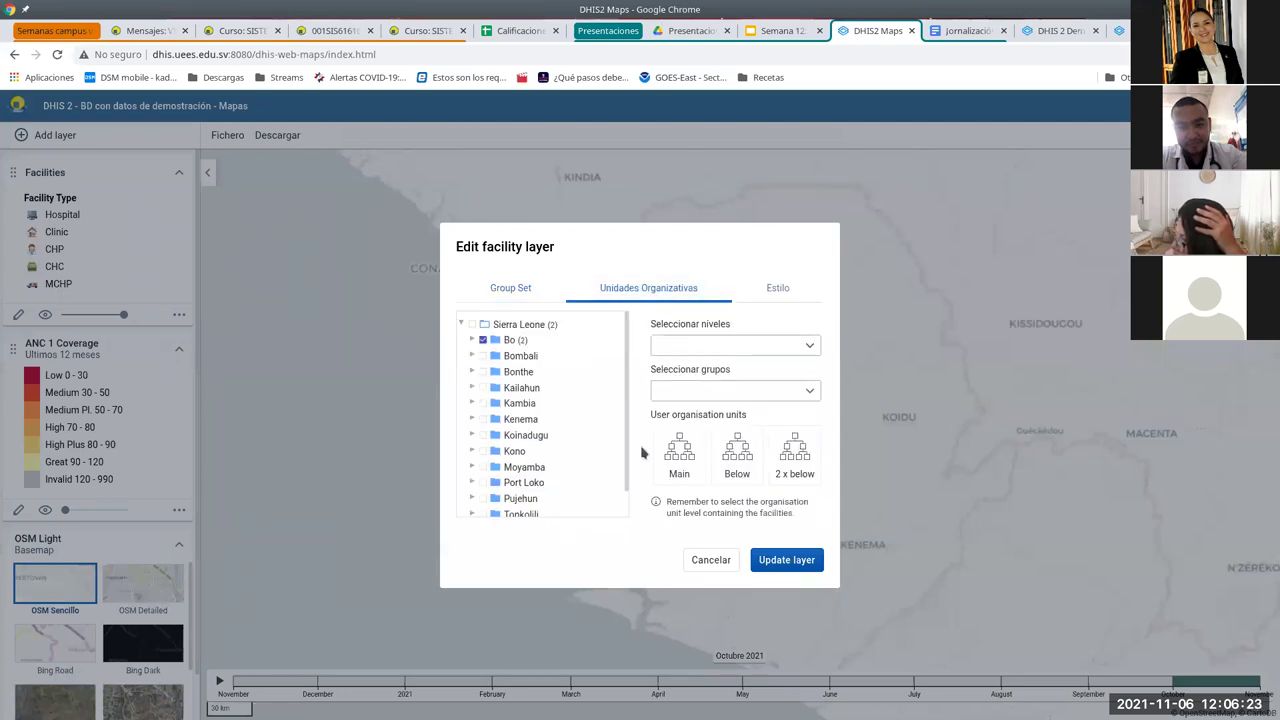
left_click(778, 558)
scroll(632, 478, "up", 1)
left_click_drag(523, 534, 485, 425)
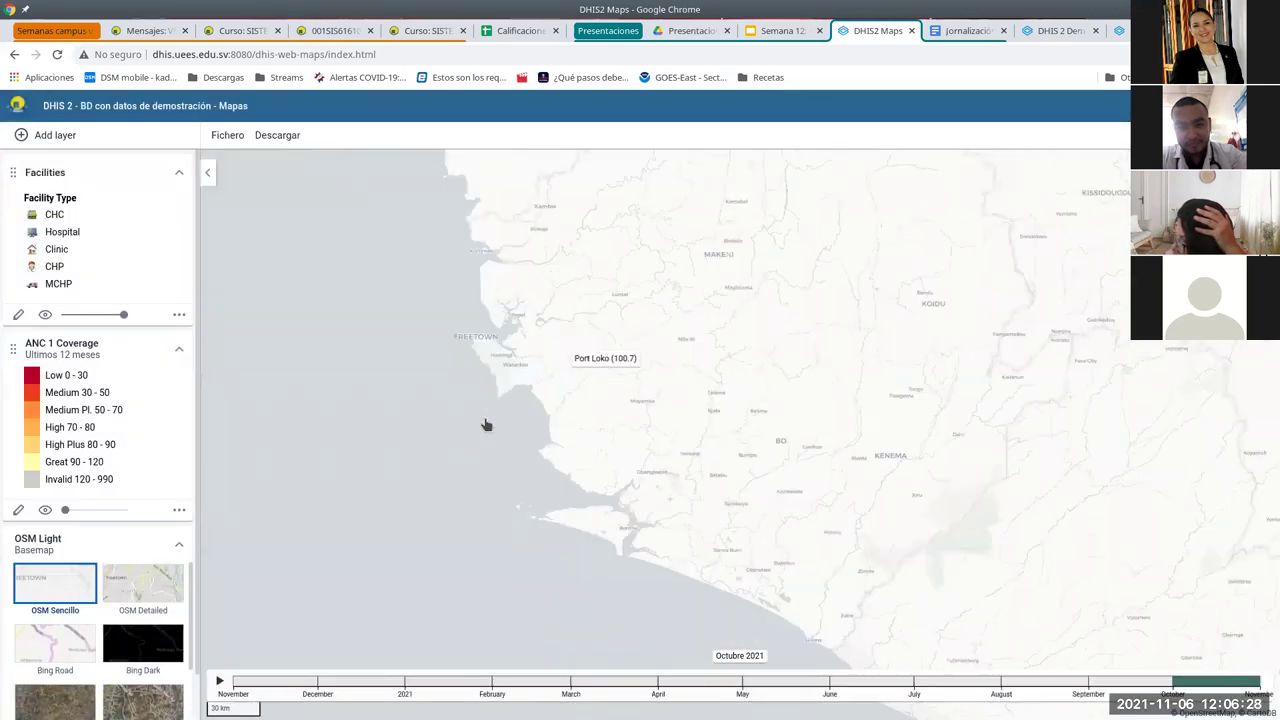
left_click_drag(463, 477, 426, 524)
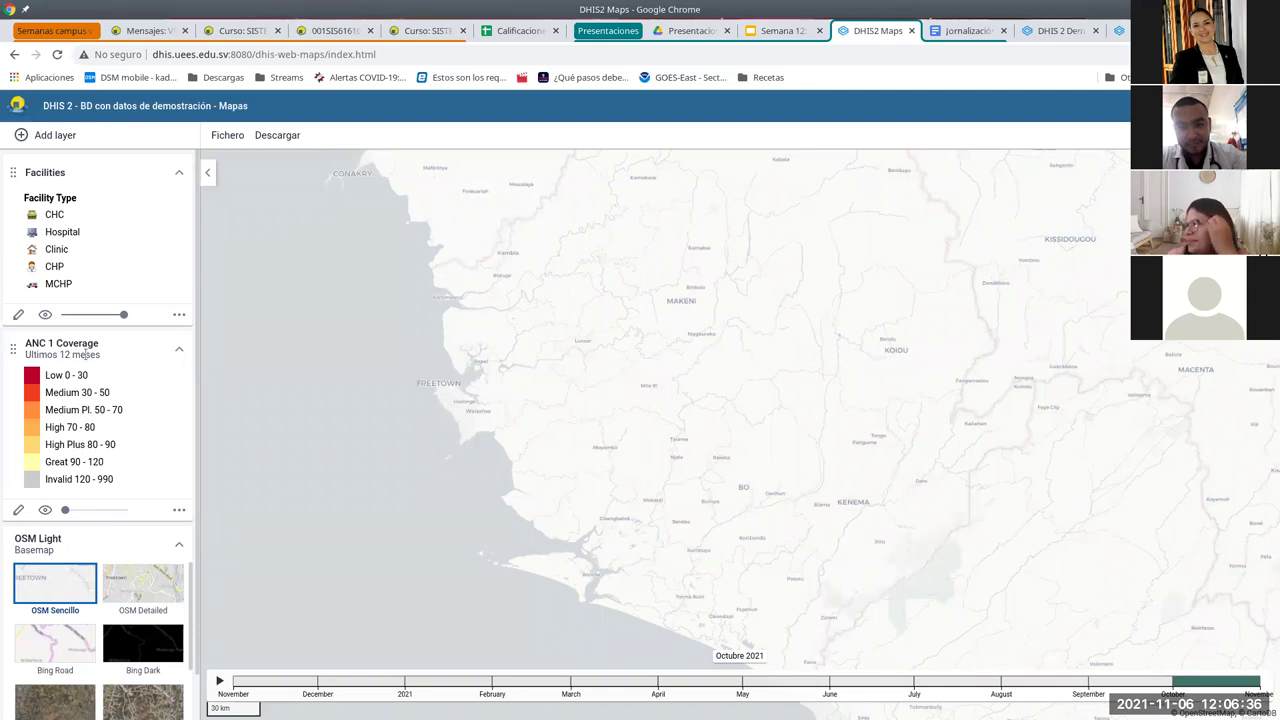
scroll(221, 303, "up", 1)
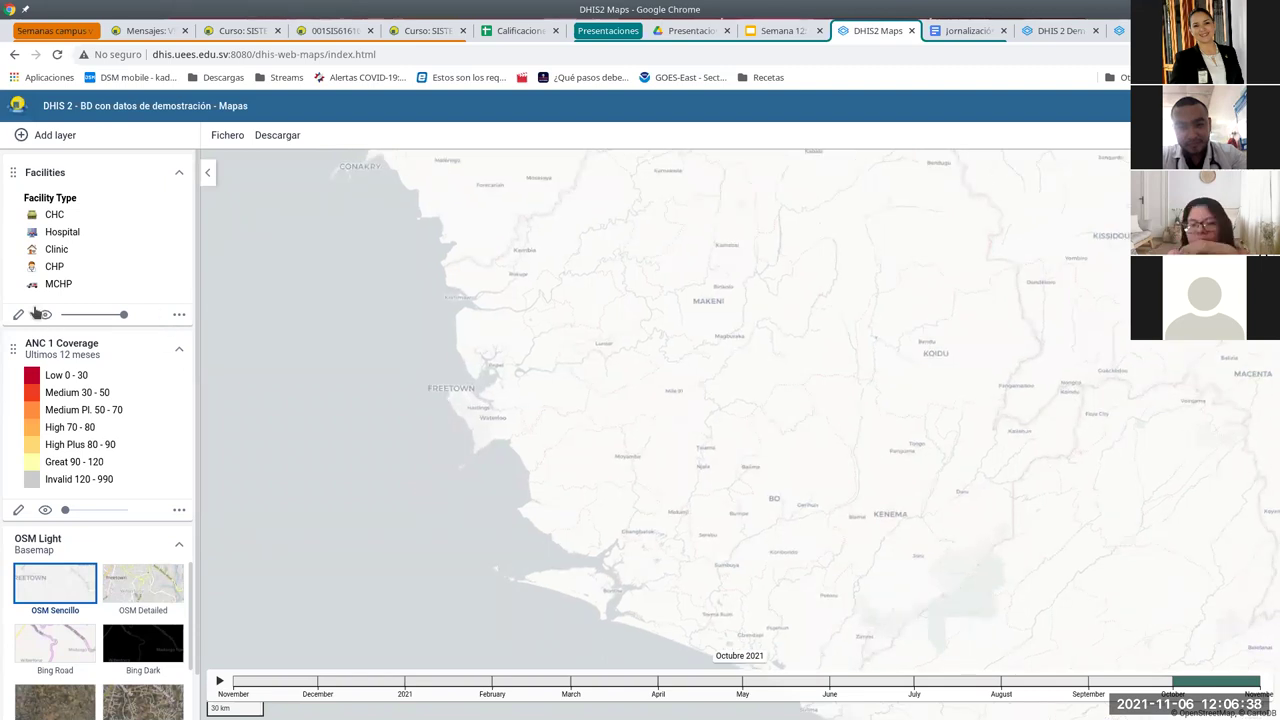
Edit the Facilities layer to use the Establecimiento organisation unit level and update it.
left_click(179, 315)
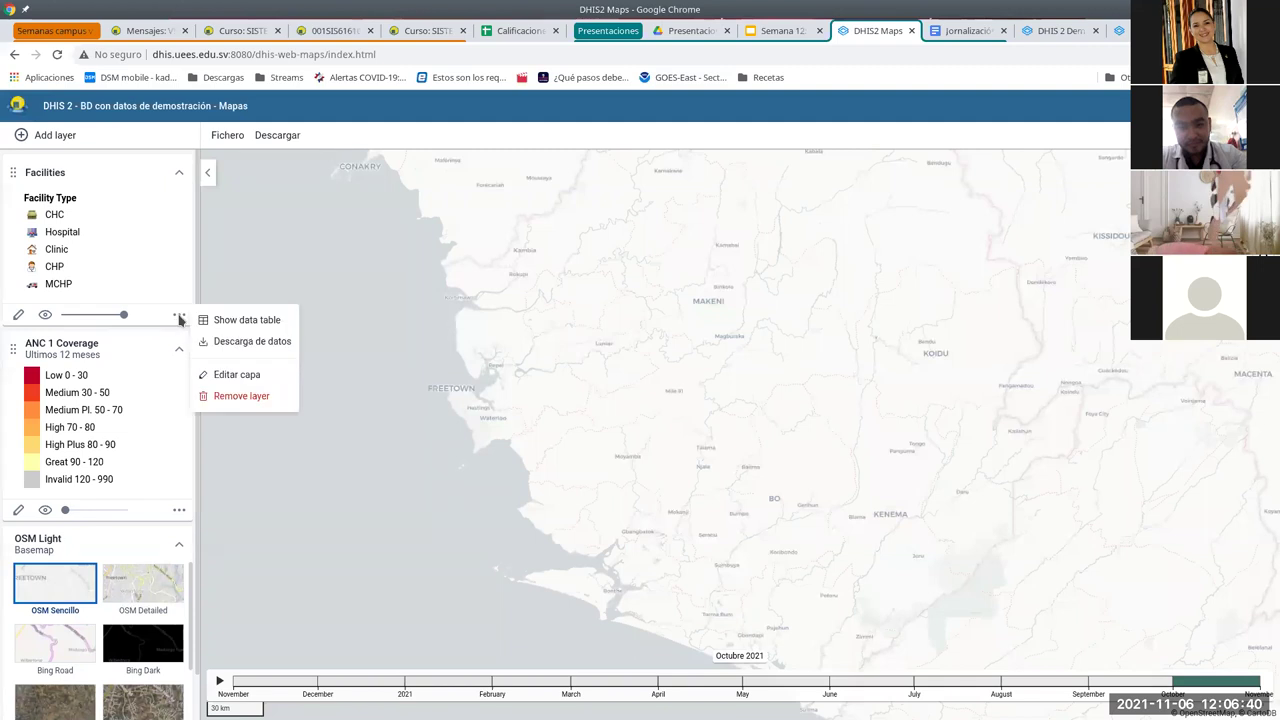
left_click(230, 375)
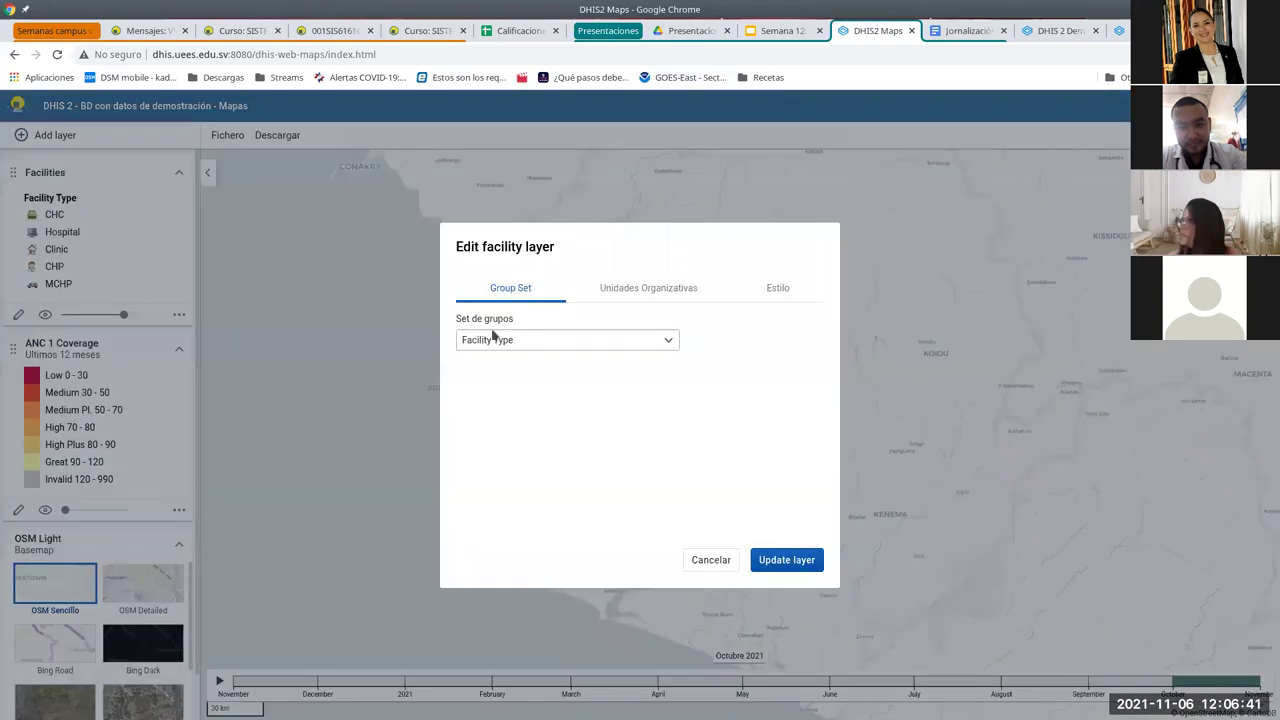
left_click(622, 290)
left_click(731, 347)
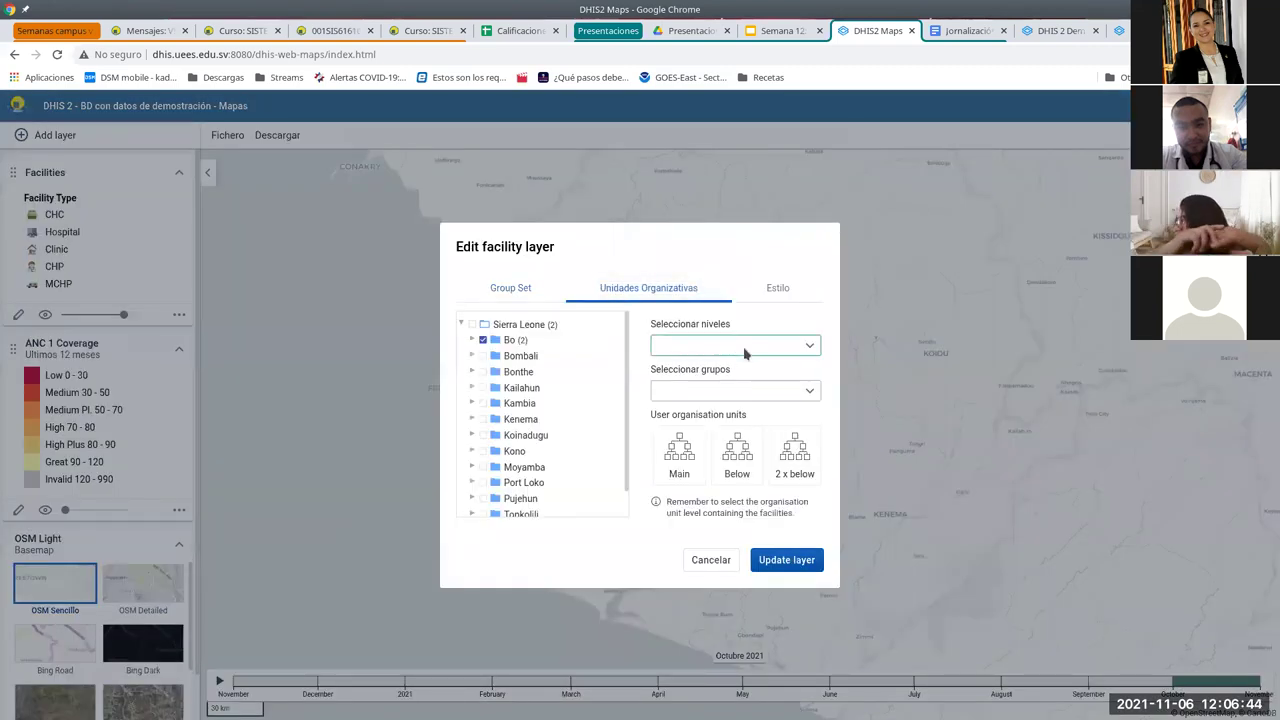
left_click(665, 418)
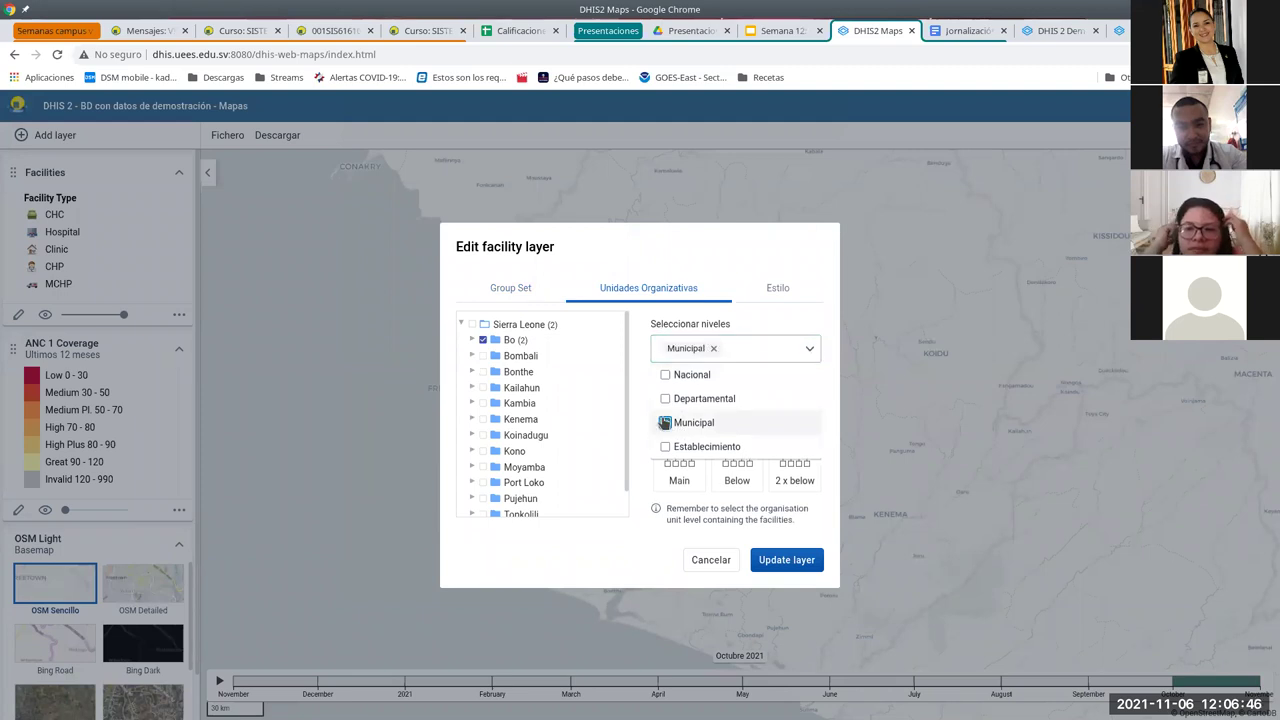
left_click(665, 441)
left_click(665, 446)
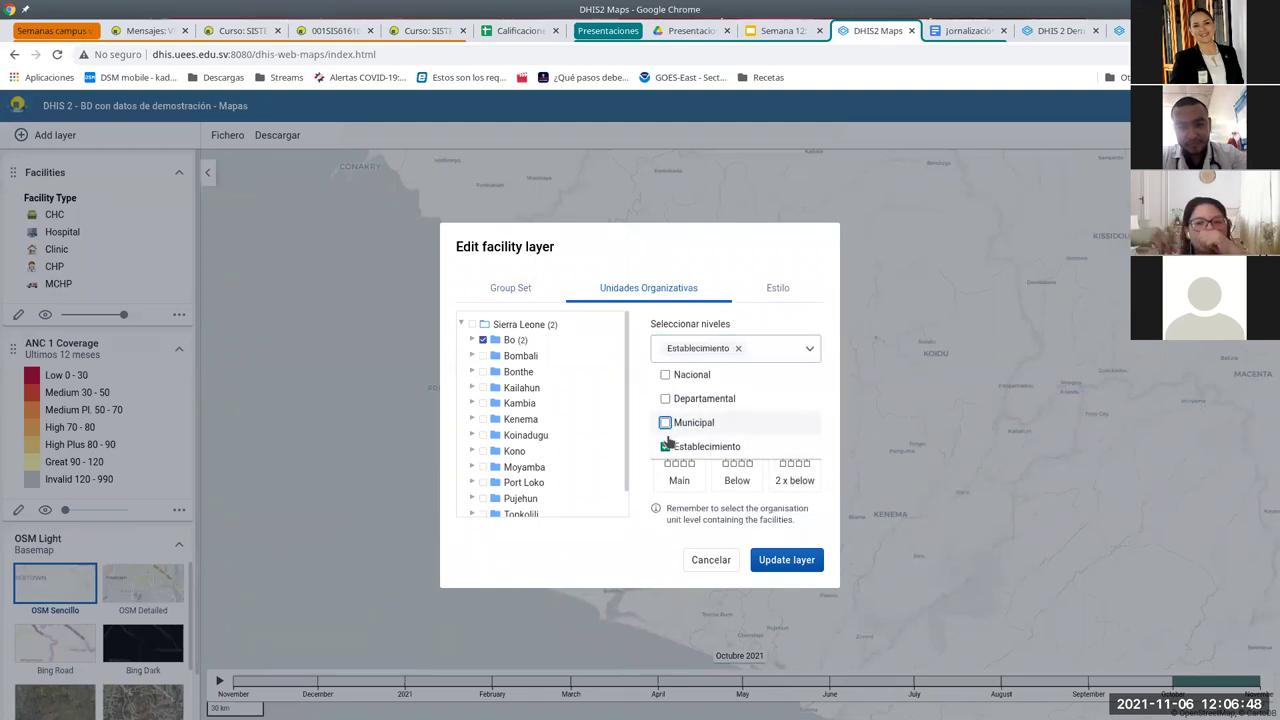
left_click(790, 563)
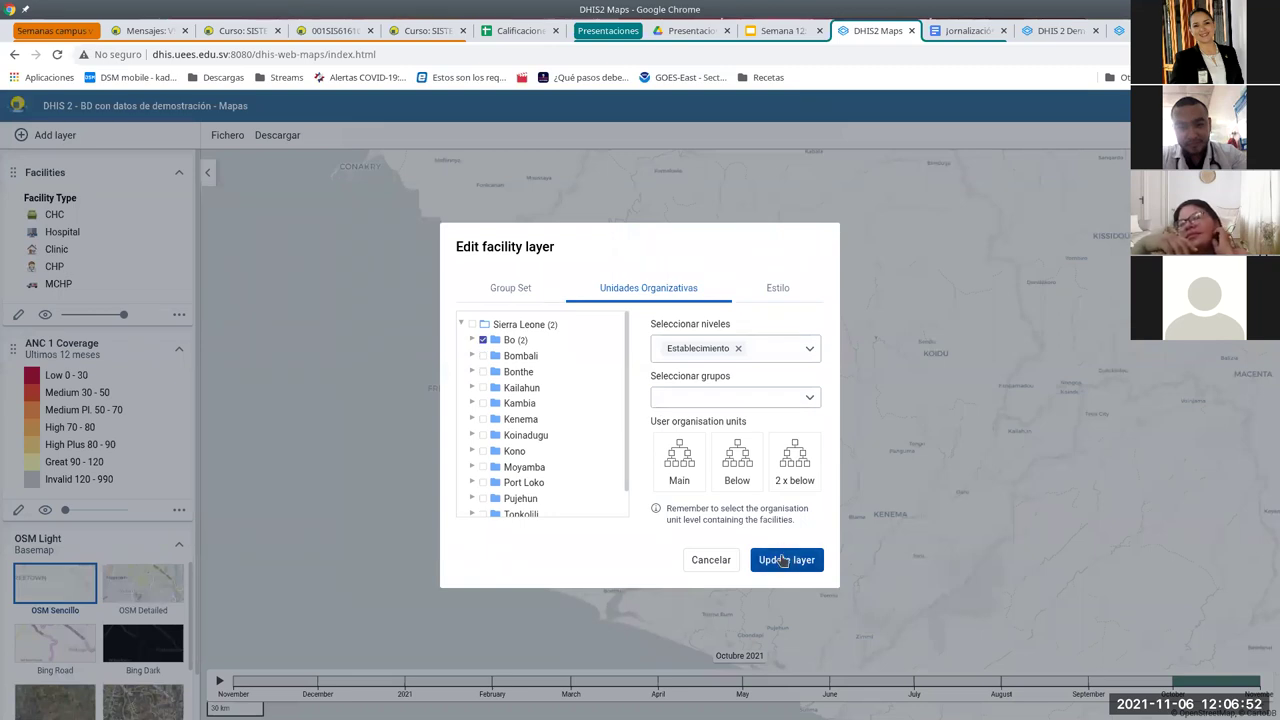
left_click(783, 560)
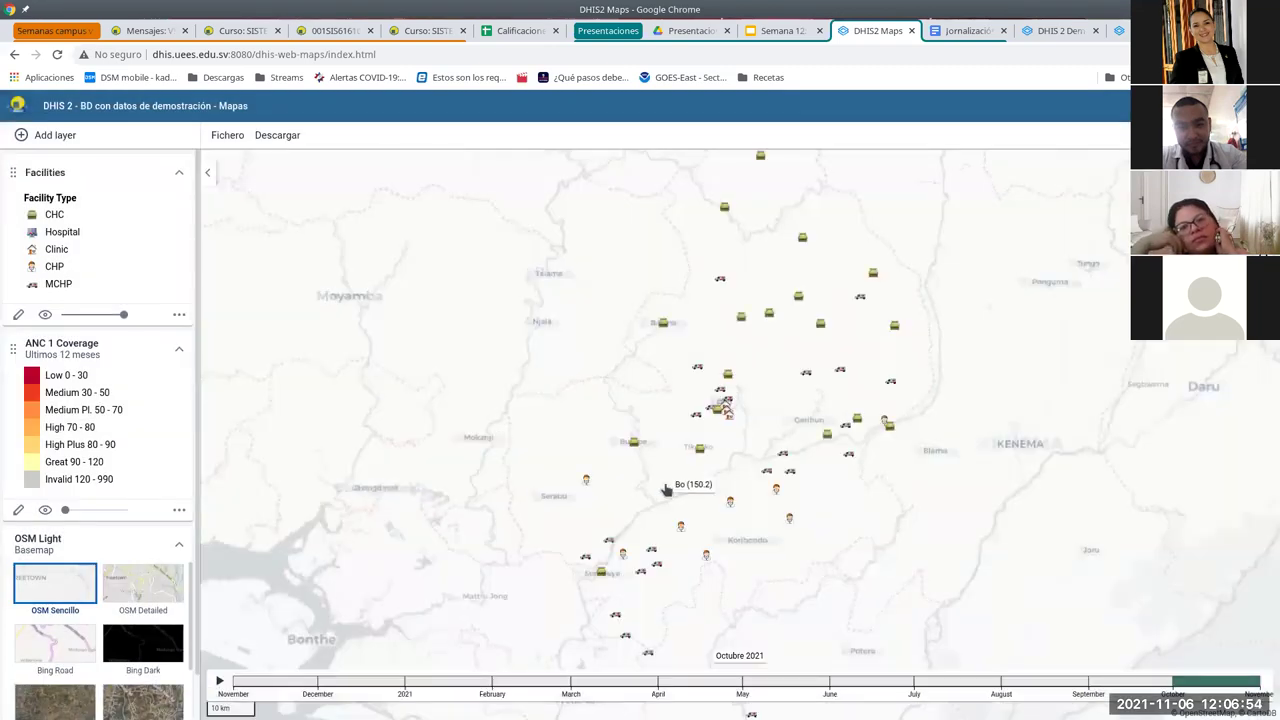
Set the ANC 1 Coverage layer to full opacity so it is viewed together with the facilities.
scroll(500, 456, "down", 2)
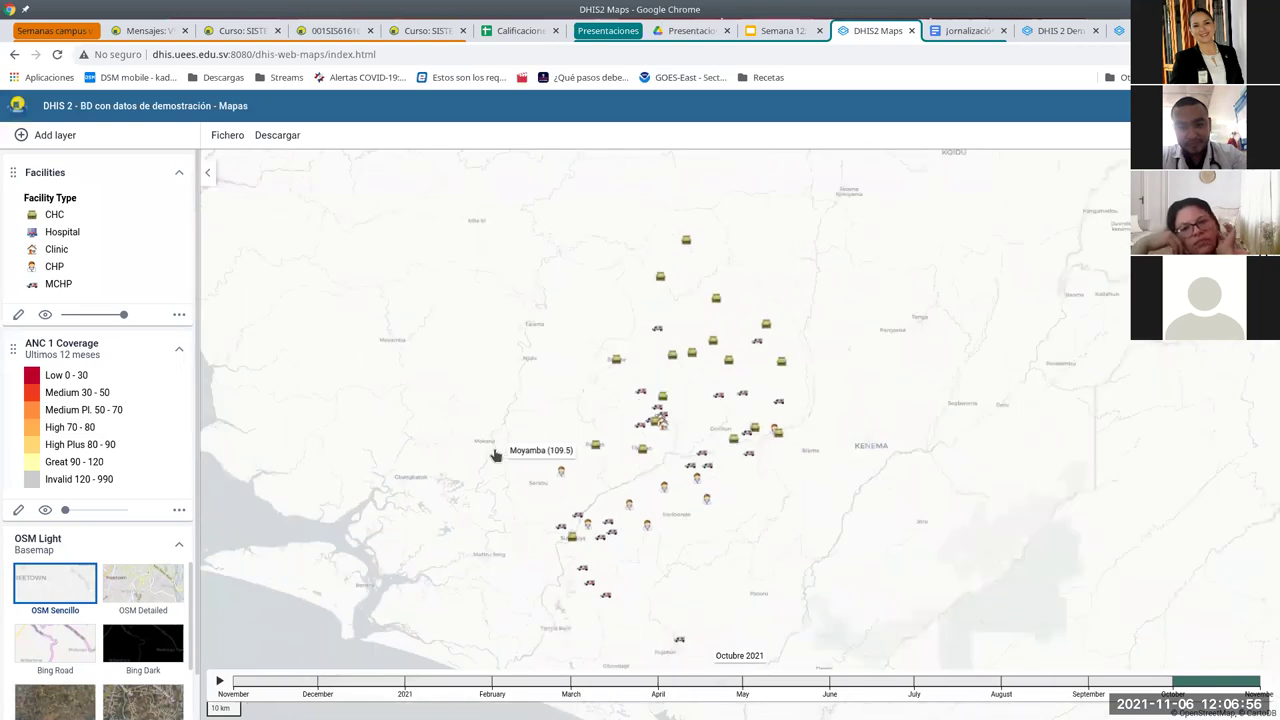
scroll(443, 398, "down", 1)
scroll(432, 421, "down", 1)
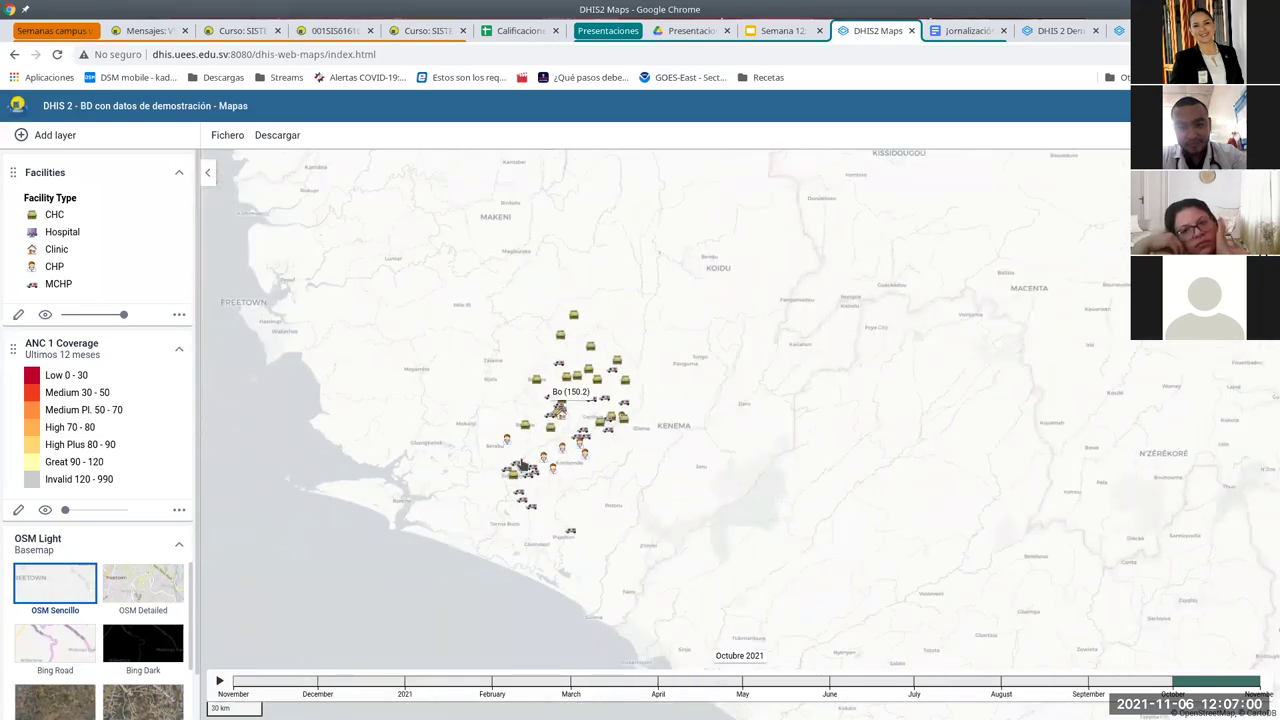
left_click_drag(78, 516, 157, 523)
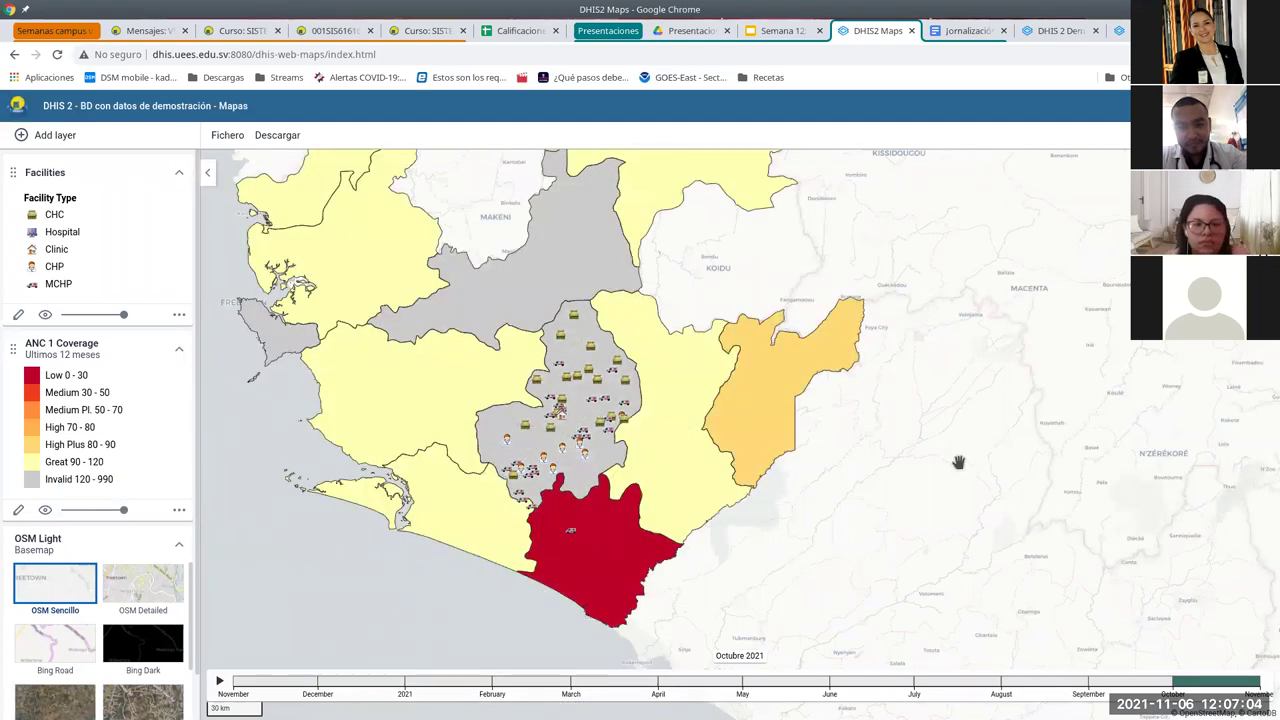
scroll(855, 474, "down", 1)
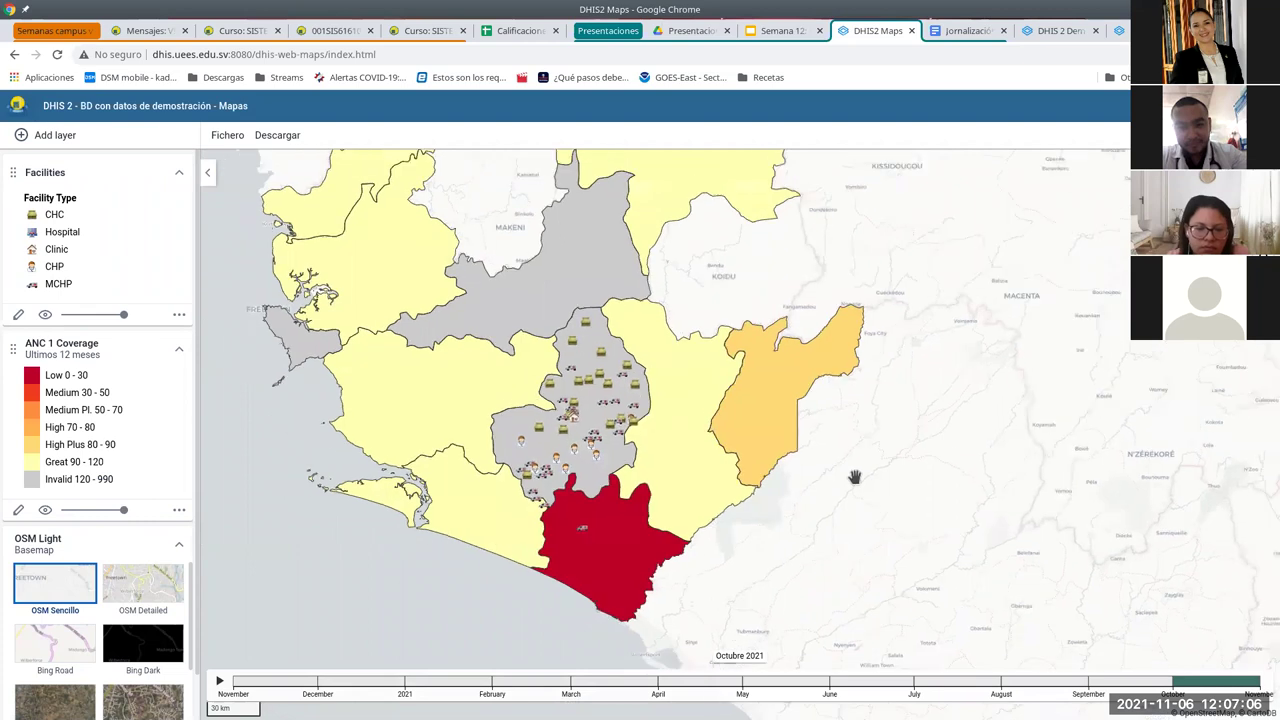
scroll(855, 475, "down", 1)
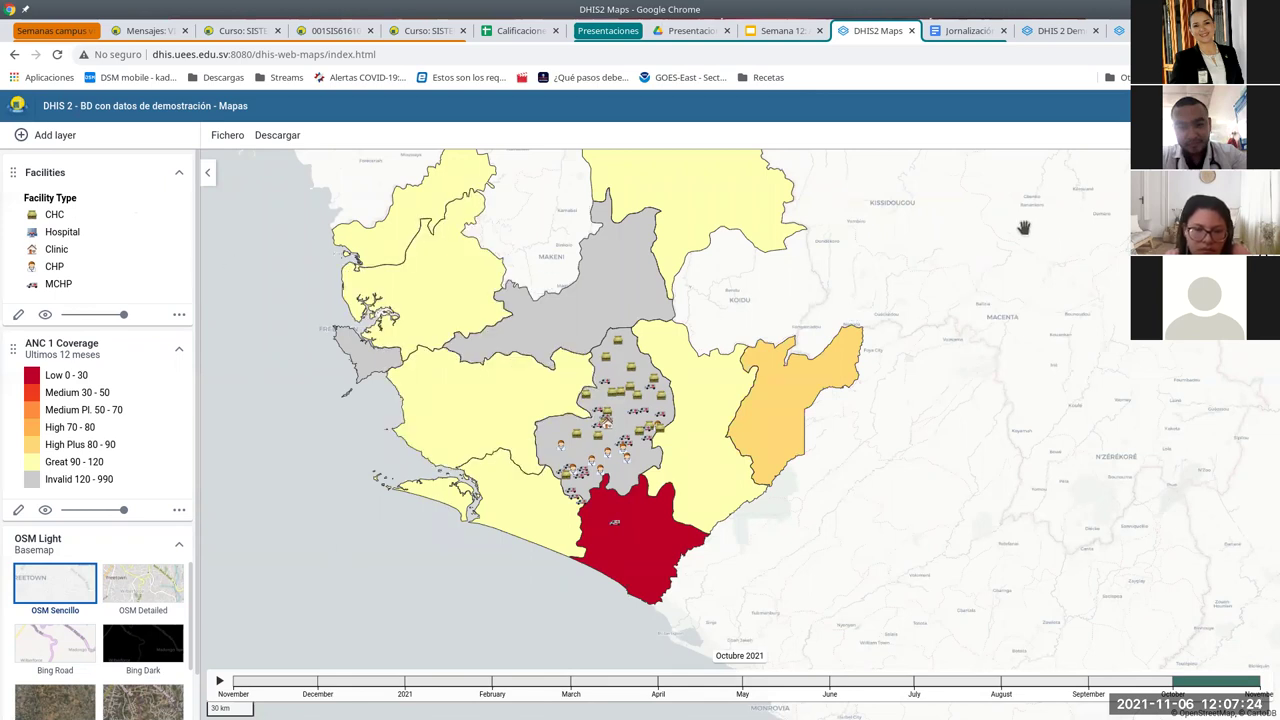
left_click(225, 137)
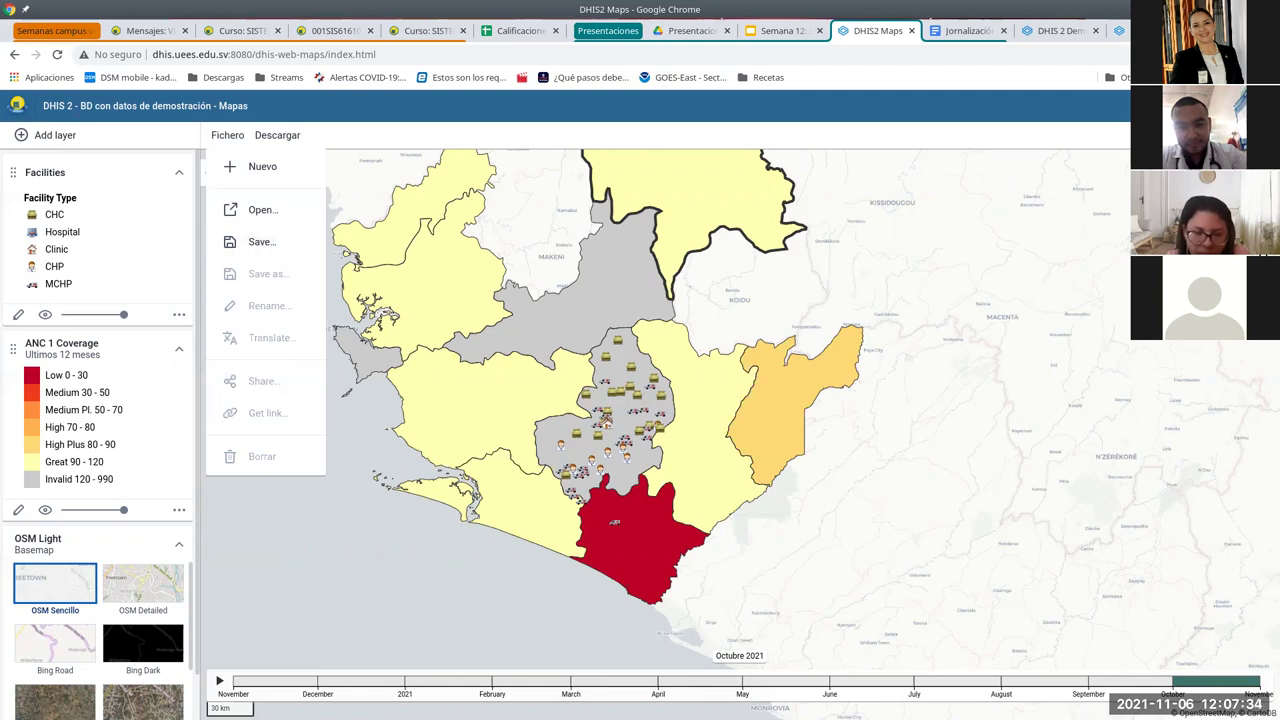
left_click(417, 145)
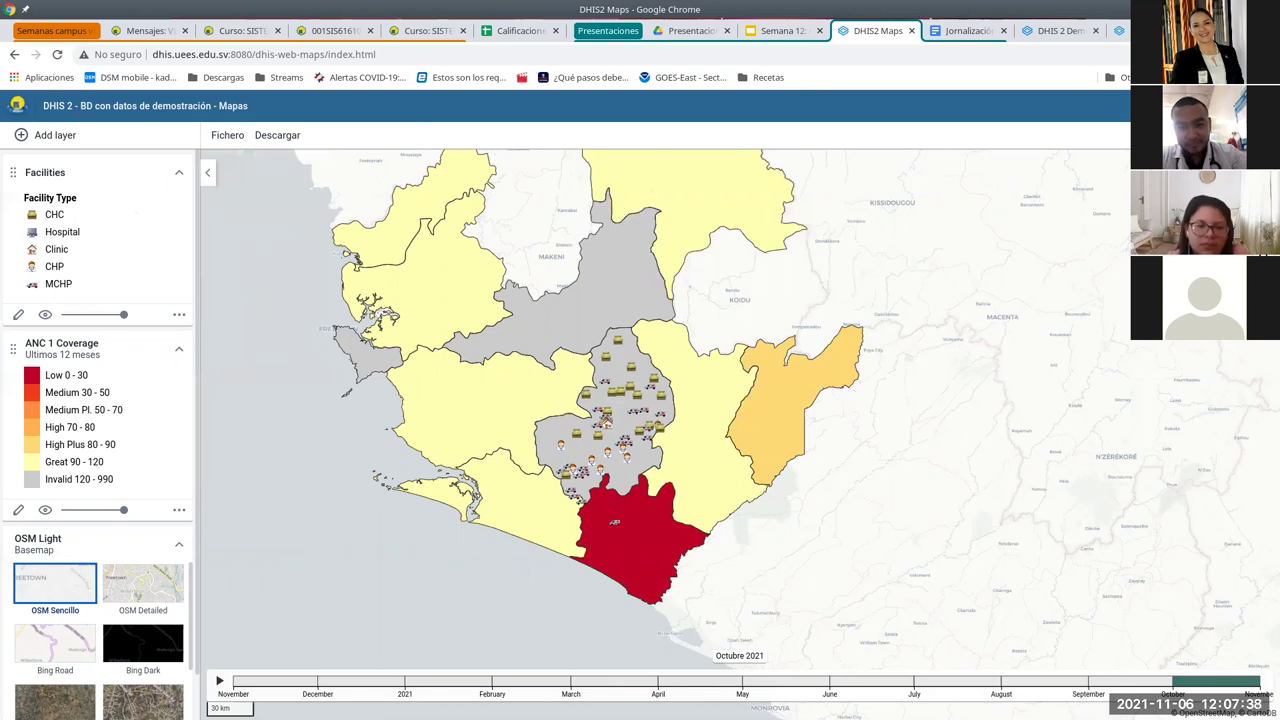
Switch to the Dashboard (Tablero) app and create a new dashboard titled "Vista rápida de zona Tonkolili".
left_click(1200, 105)
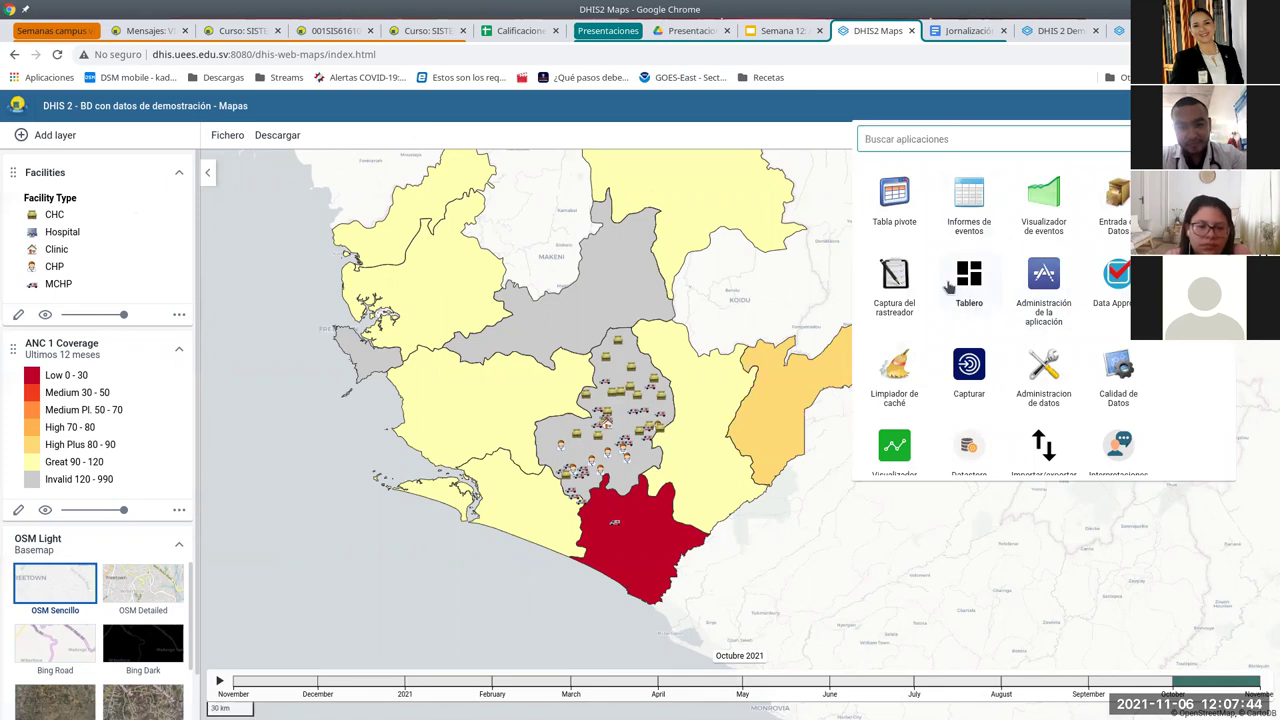
left_click(970, 285)
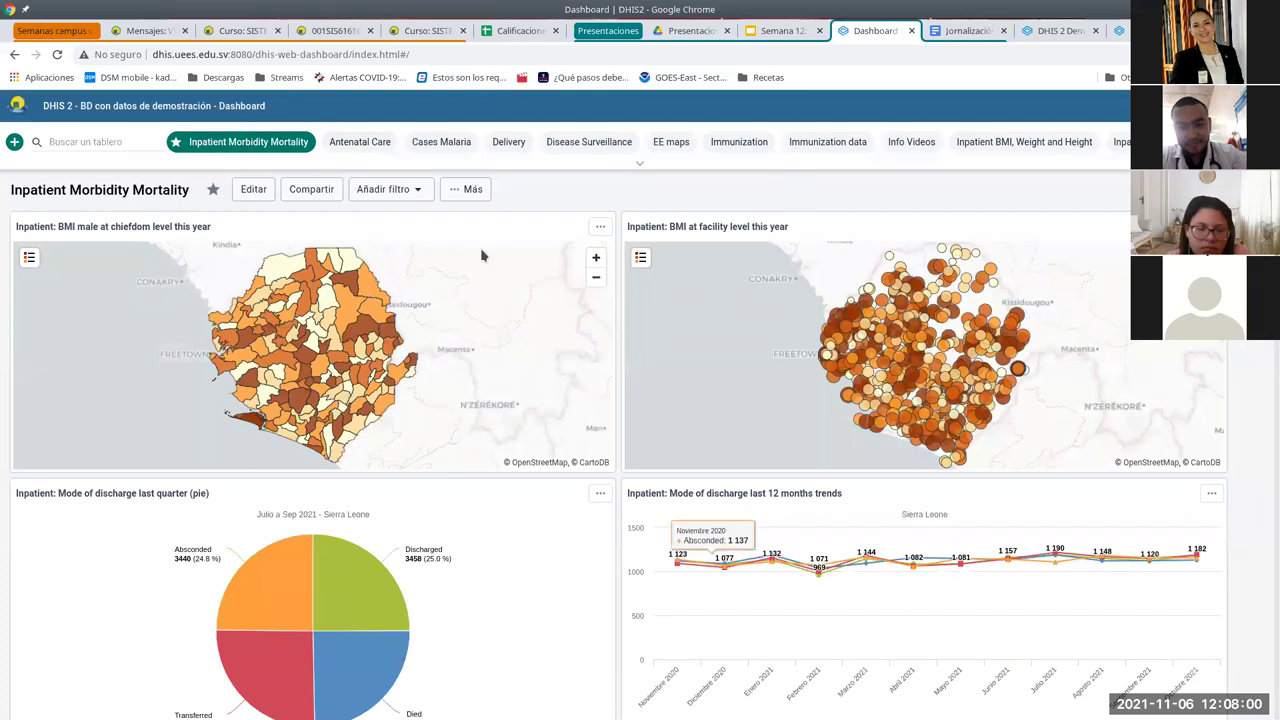
left_click(15, 144)
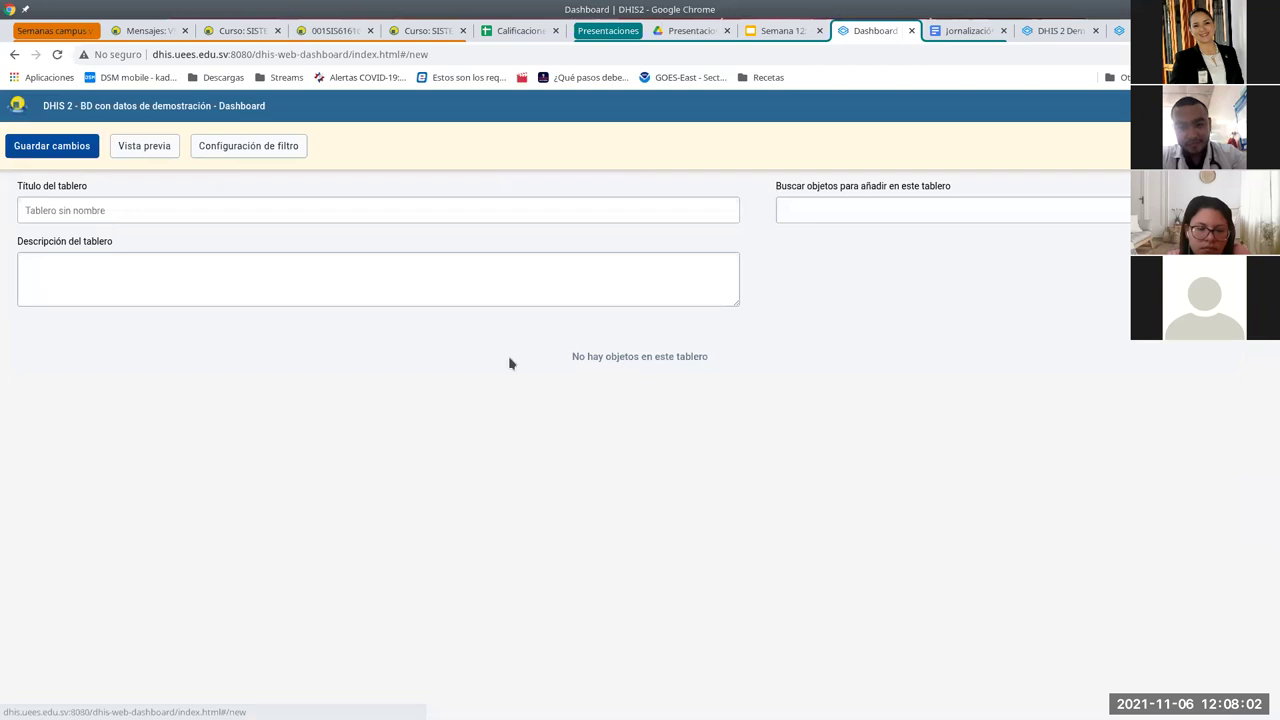
left_click(234, 210)
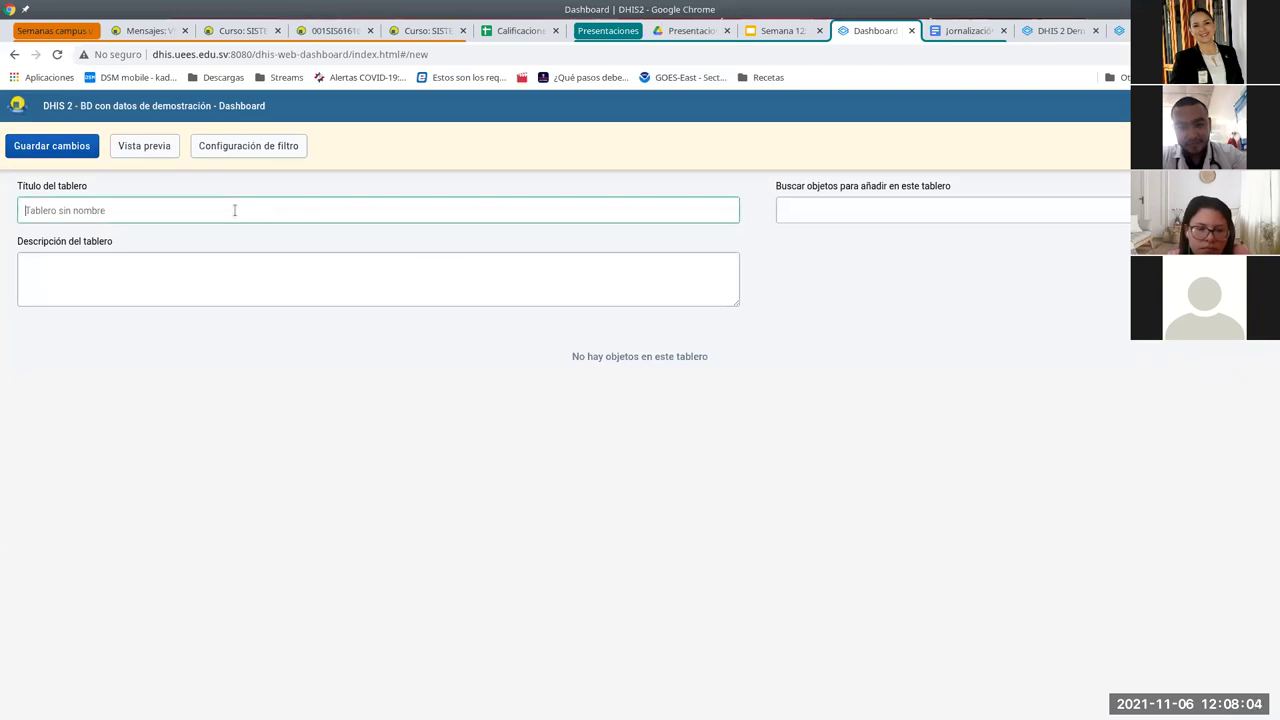
type("Vista t")
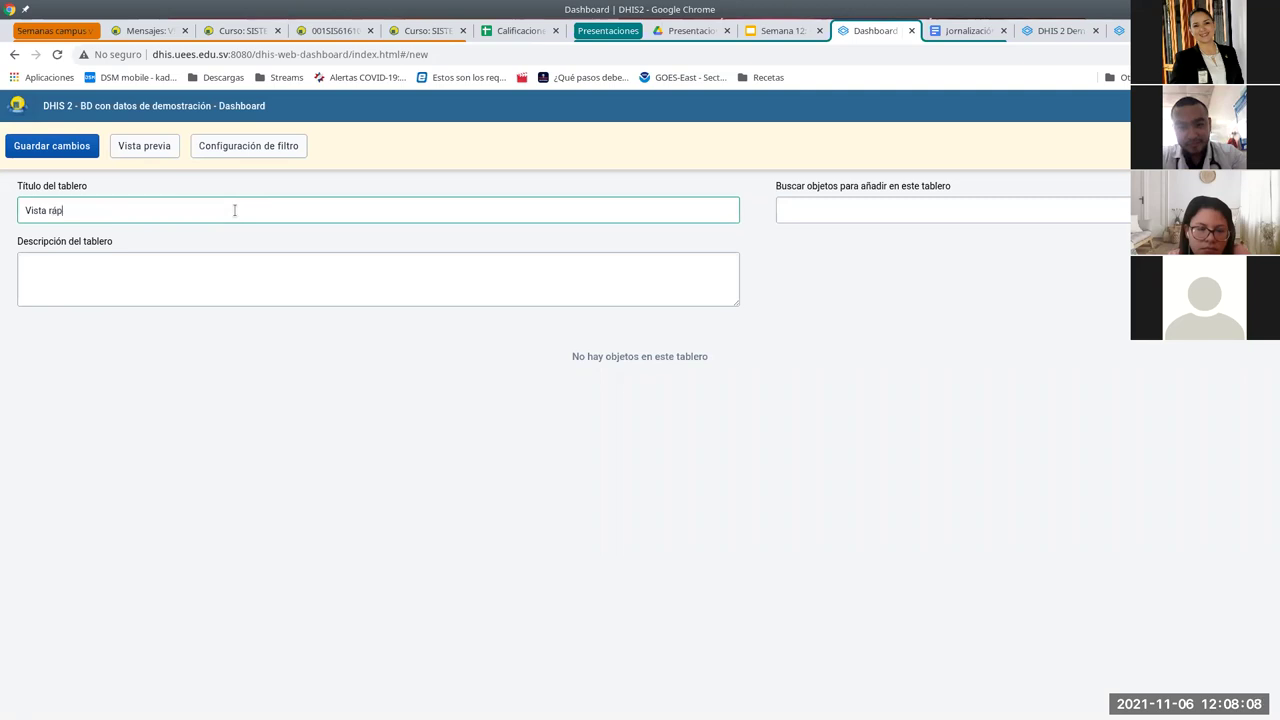
type("ápida de zona Tonkolili")
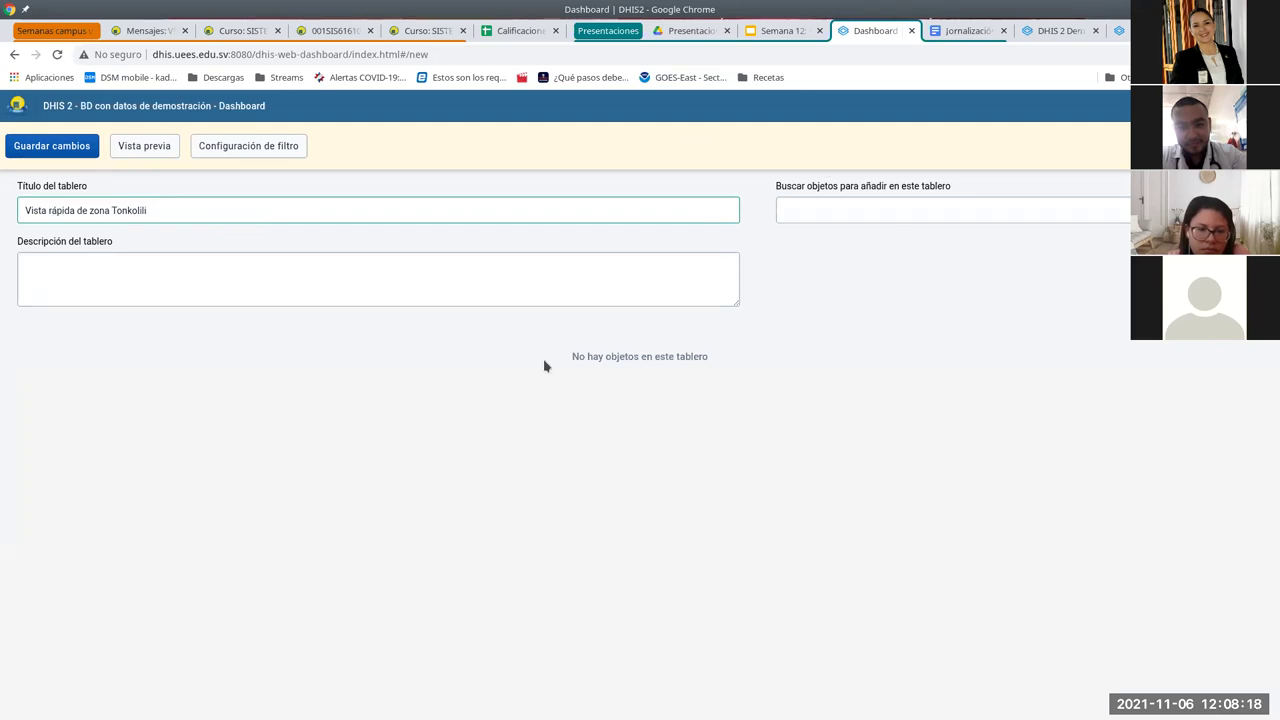
Search for "vih" and "apn" objects and add Tabla dinámica de VIH and Gráfica de APN to the dashboard.
left_click(793, 214)
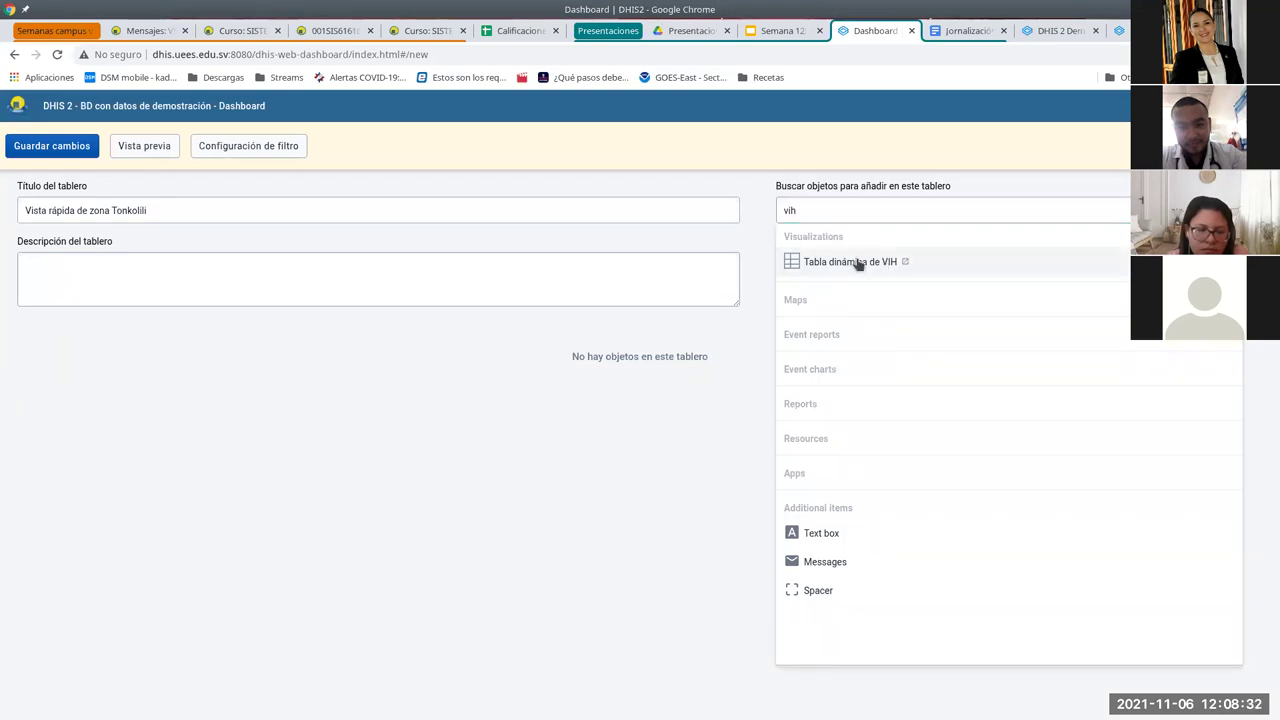
left_click(858, 262)
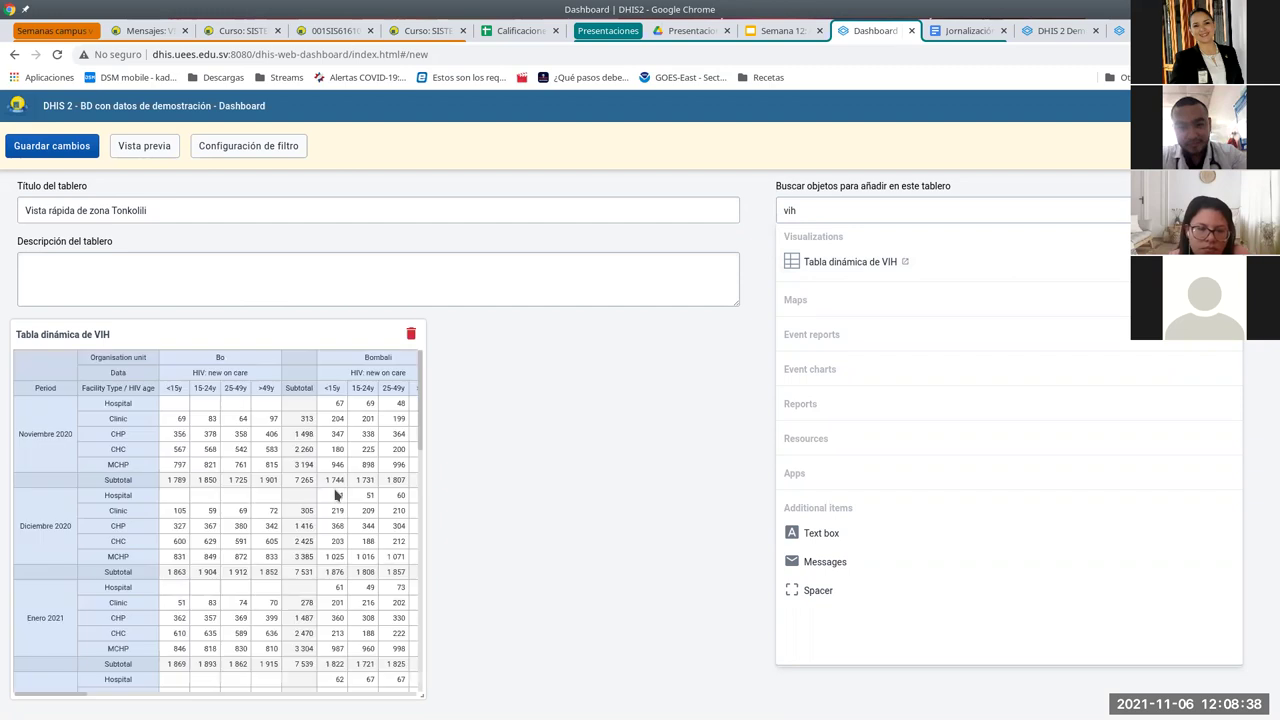
left_click(812, 210)
key("BackSpace")
key("BackSpace")
key("BackSpace")
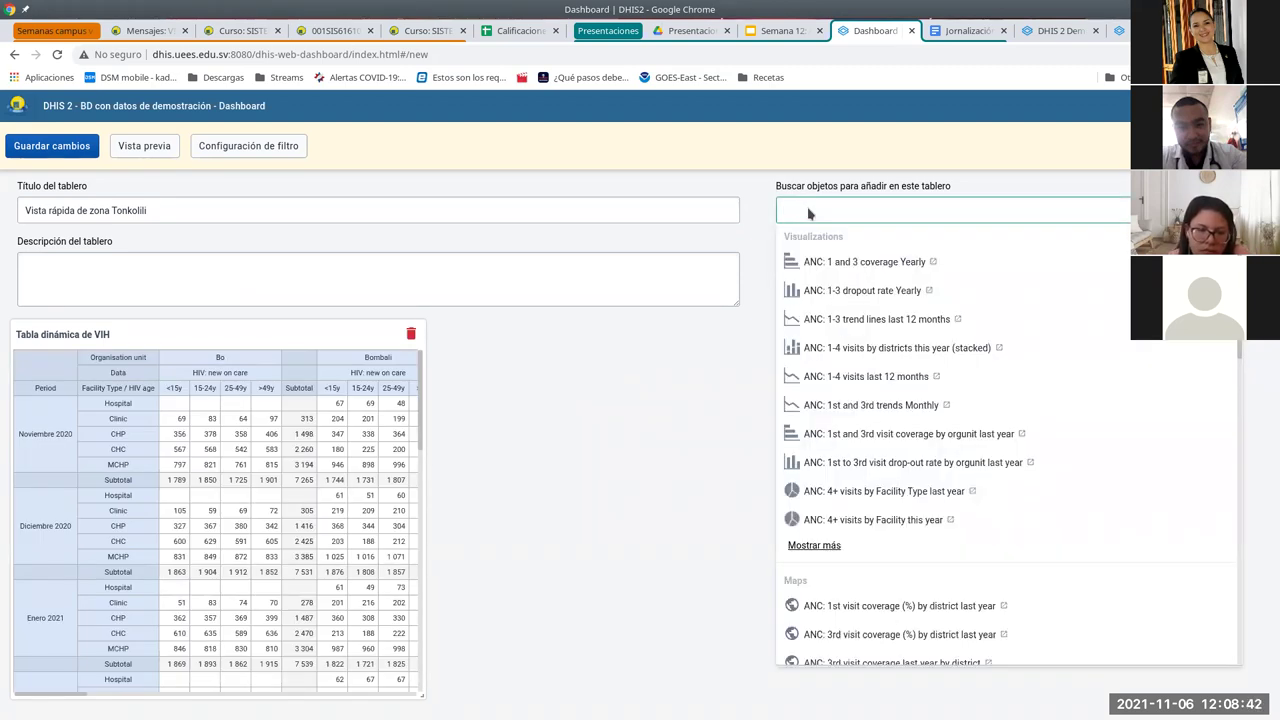
type("apn")
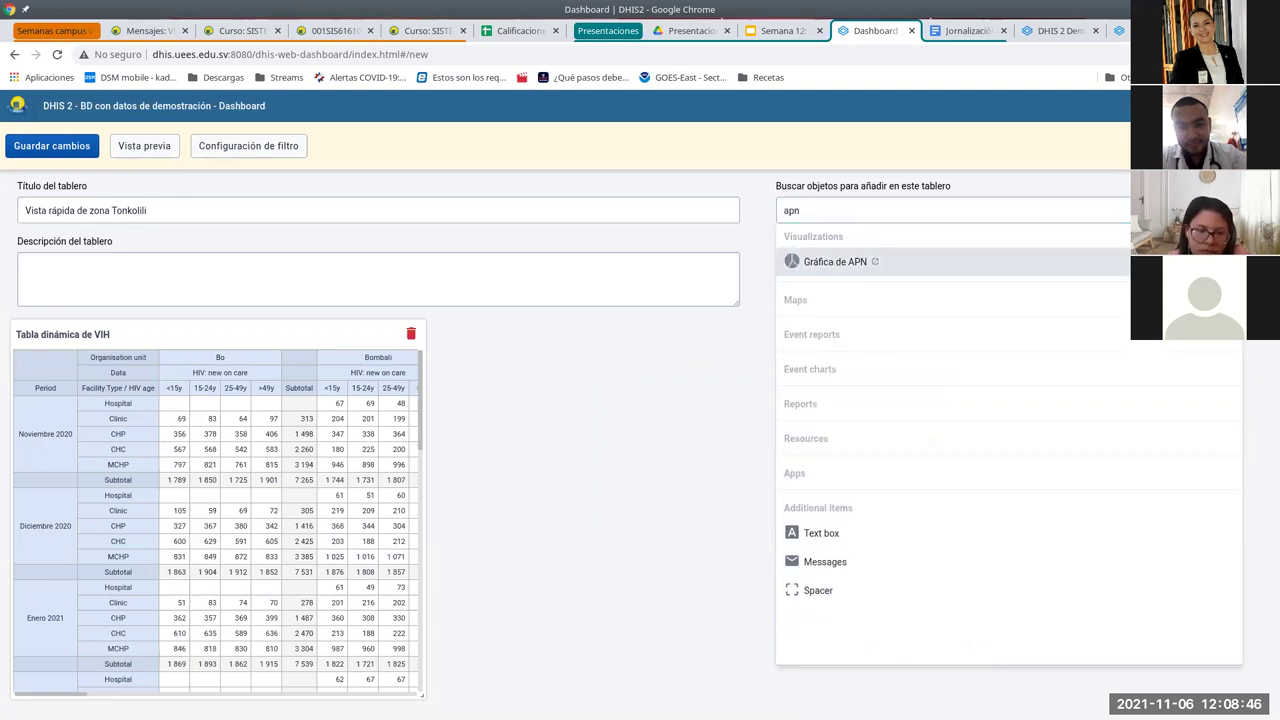
left_click(835, 261)
left_click(931, 266)
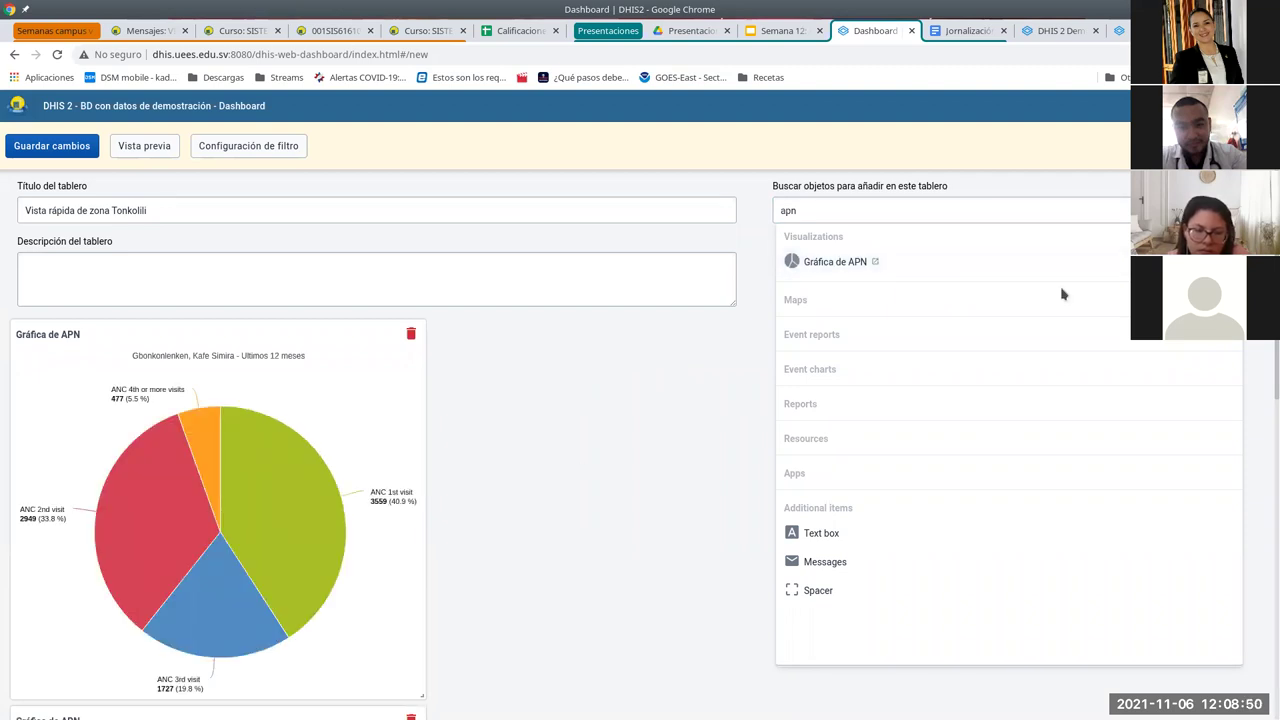
Keep only one Gráfica de APN on the dashboard and place Tabla dinámica de VIH beside it.
left_click(599, 275)
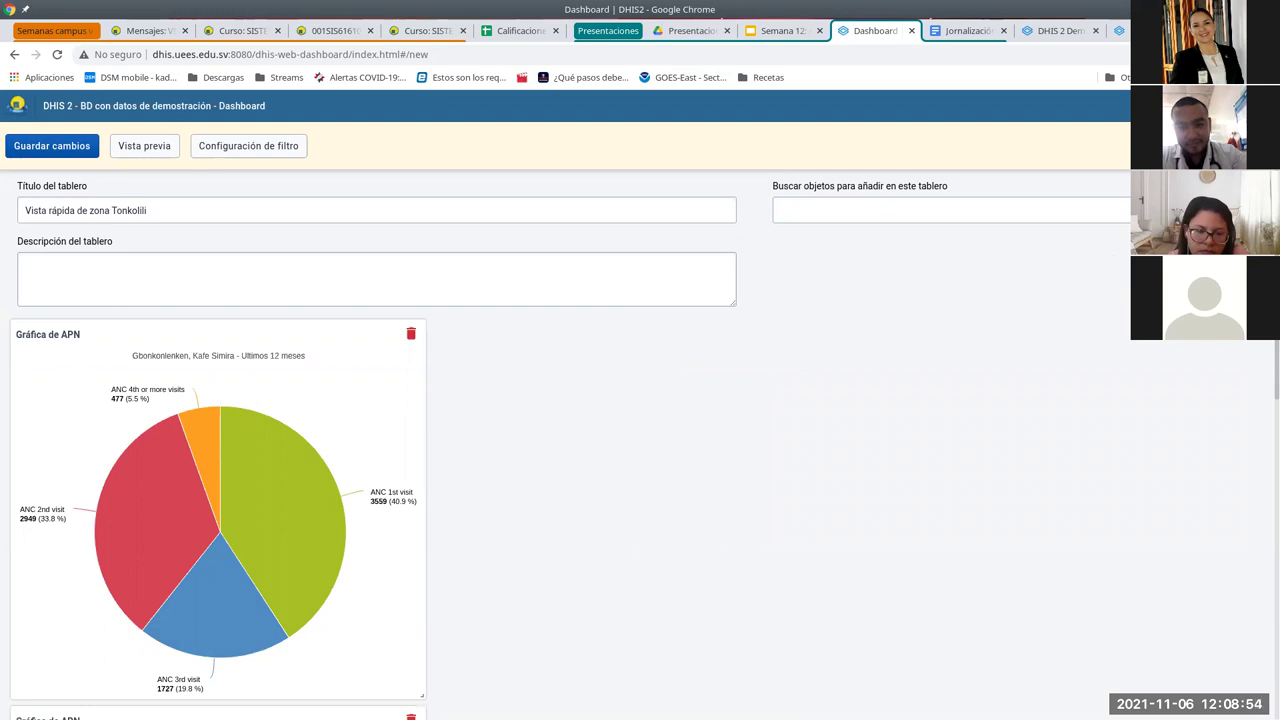
scroll(483, 286, "down", 4)
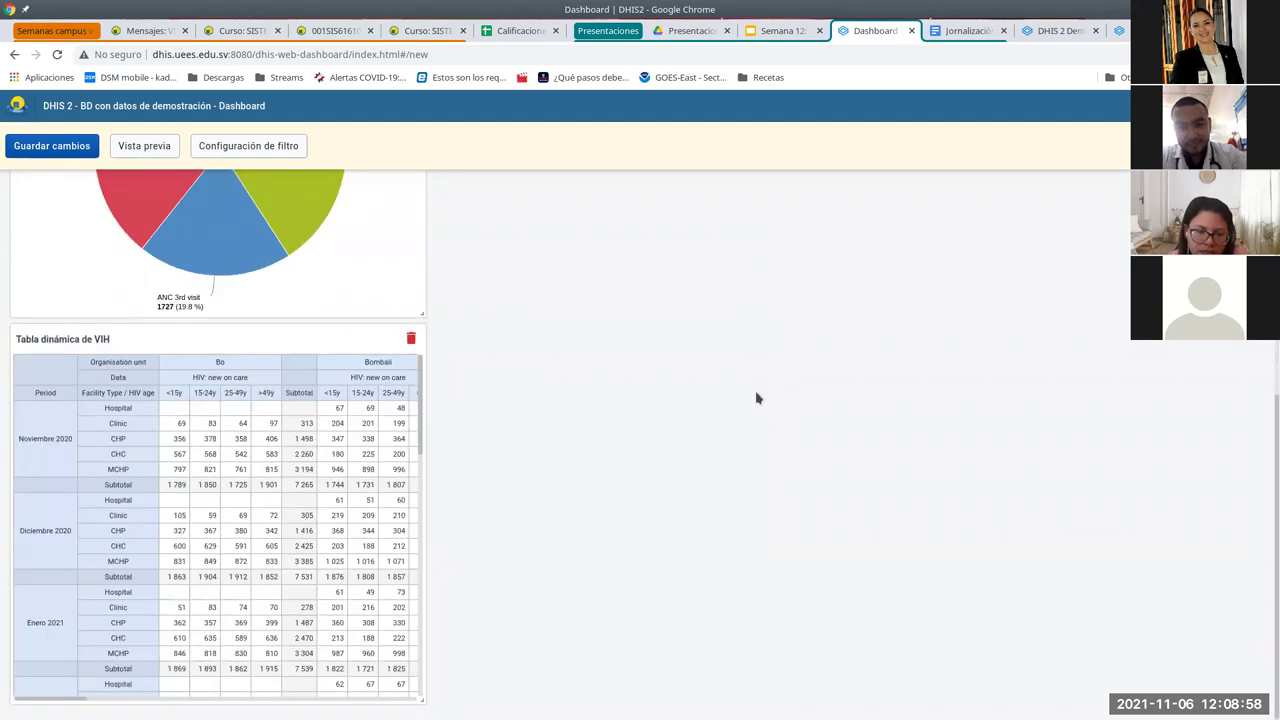
left_click_drag(289, 334, 717, 323)
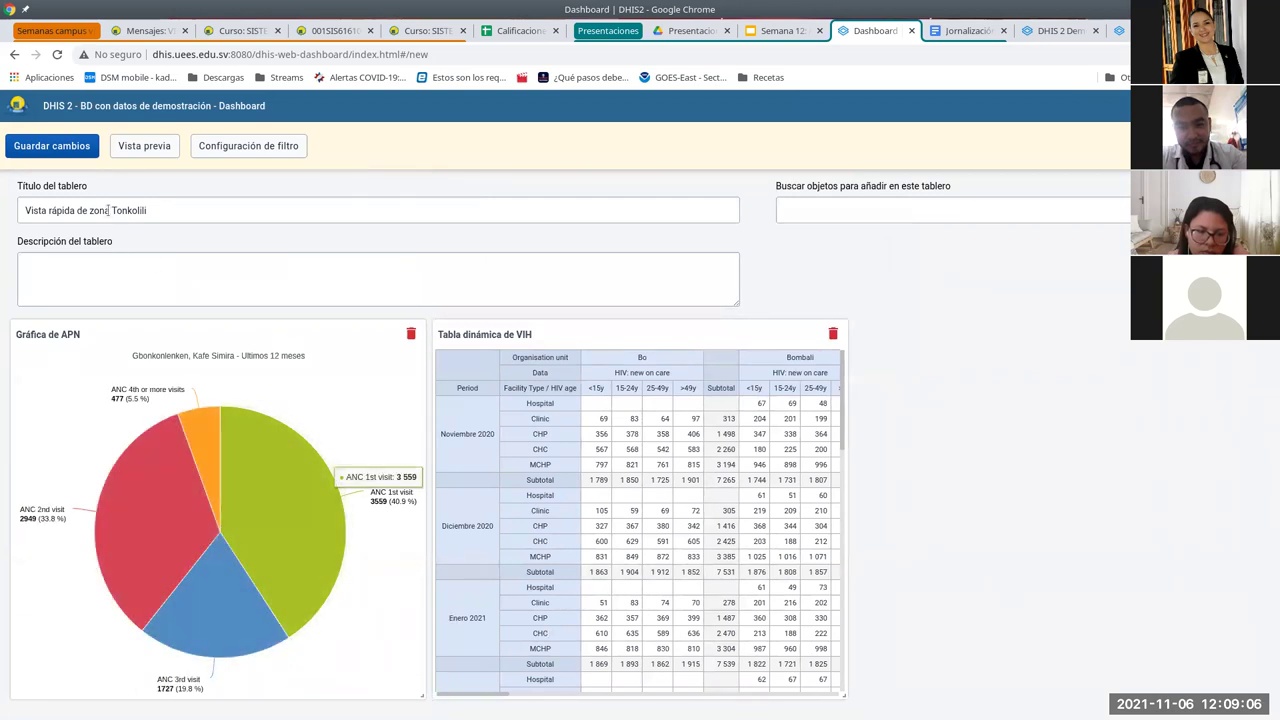
View the dashboard's filter configuration options and close them without changing anything.
left_click(266, 149)
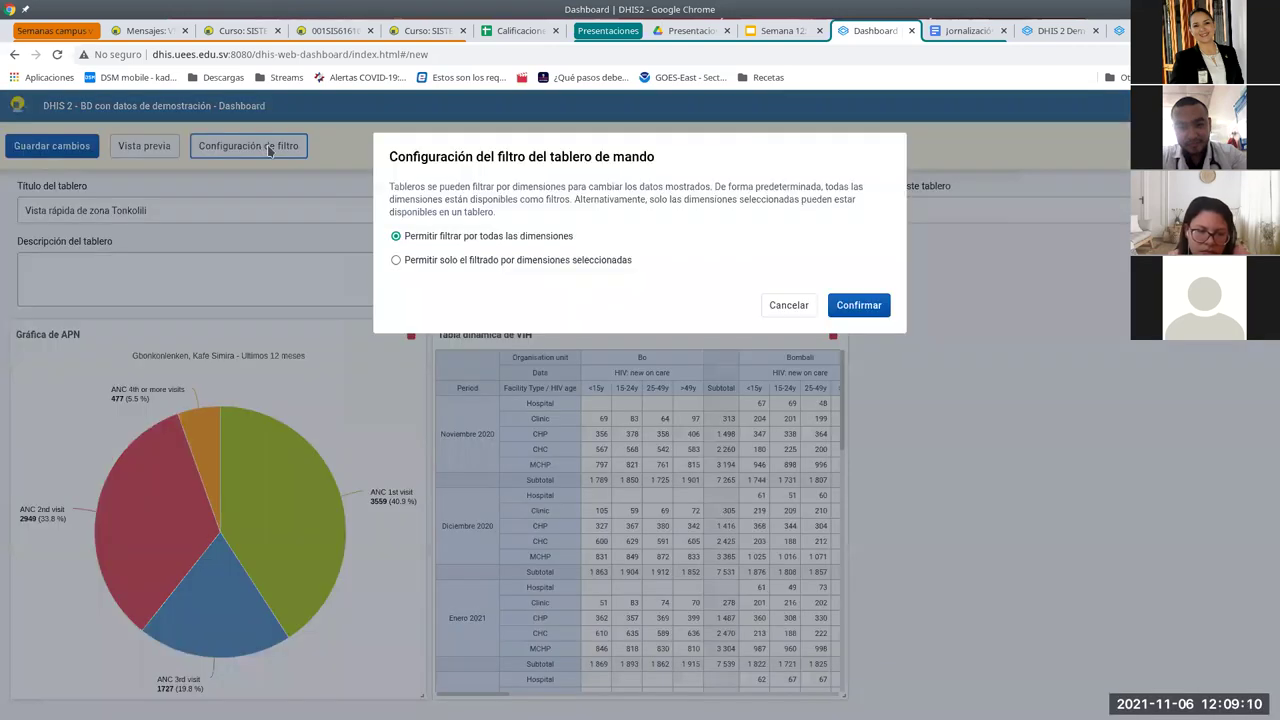
left_click(775, 304)
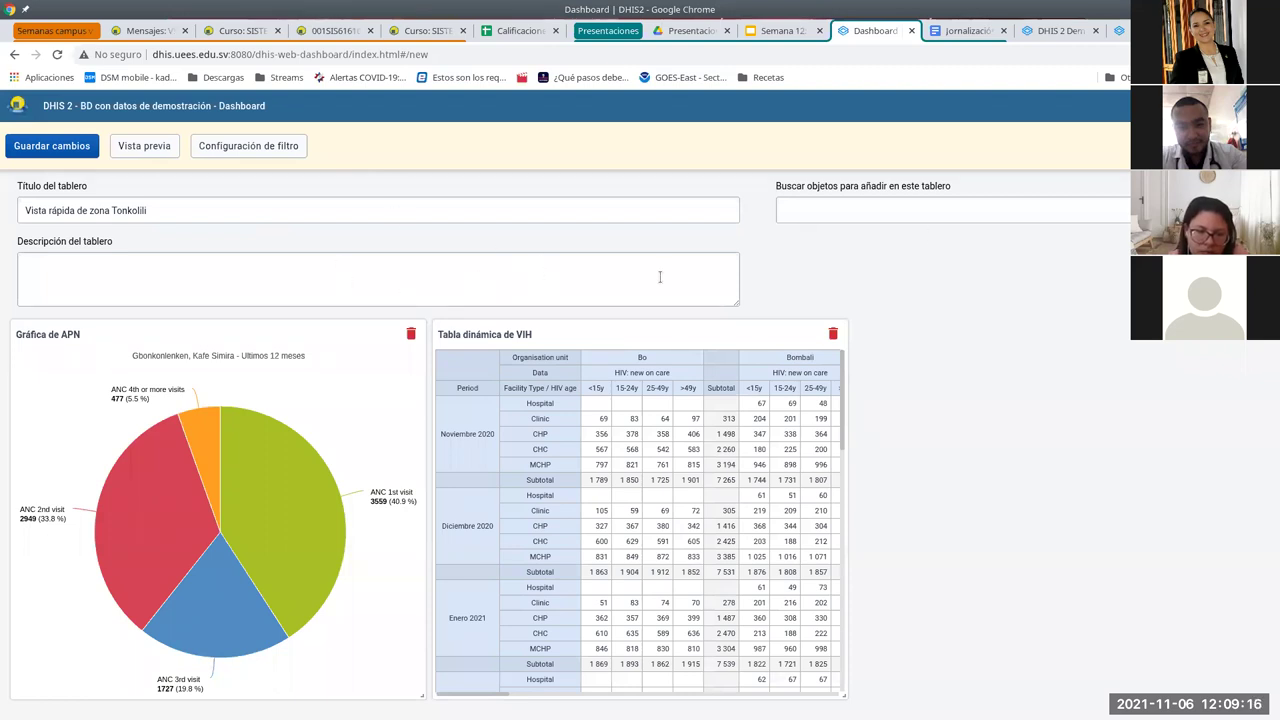
Enter "Descripción" as the dashboard description and save the dashboard.
left_click(397, 280)
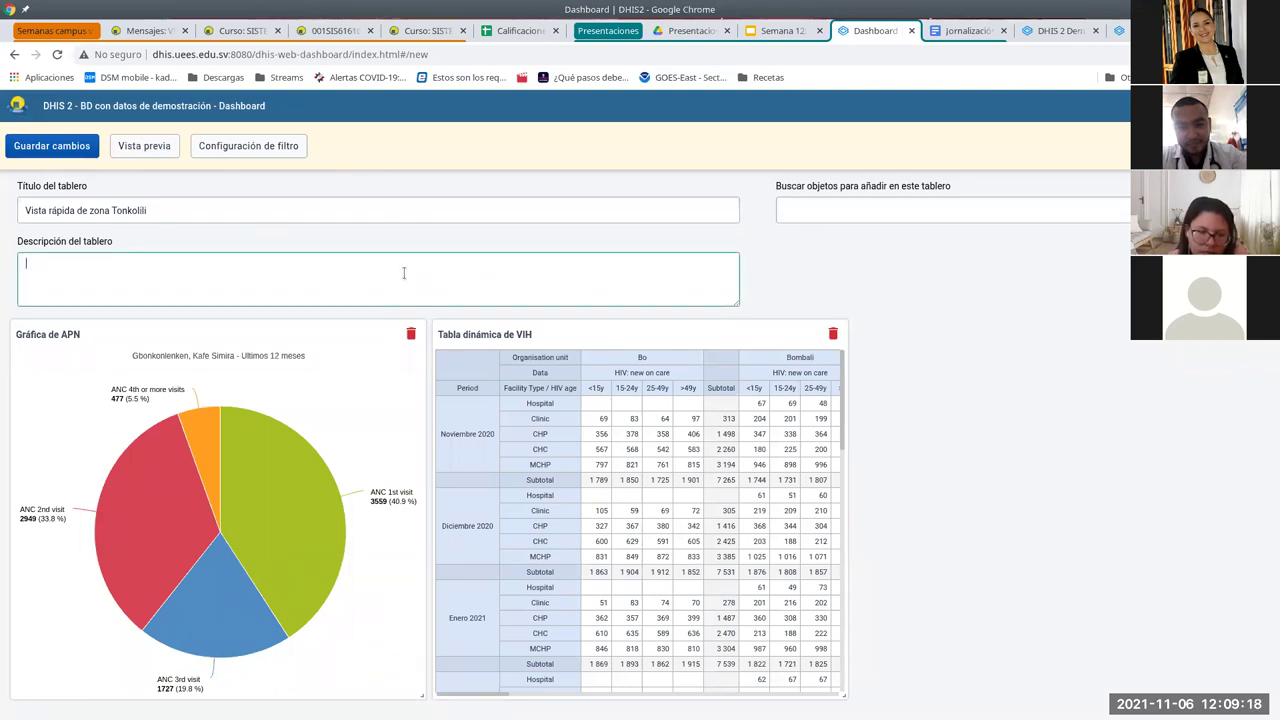
type("Descripción")
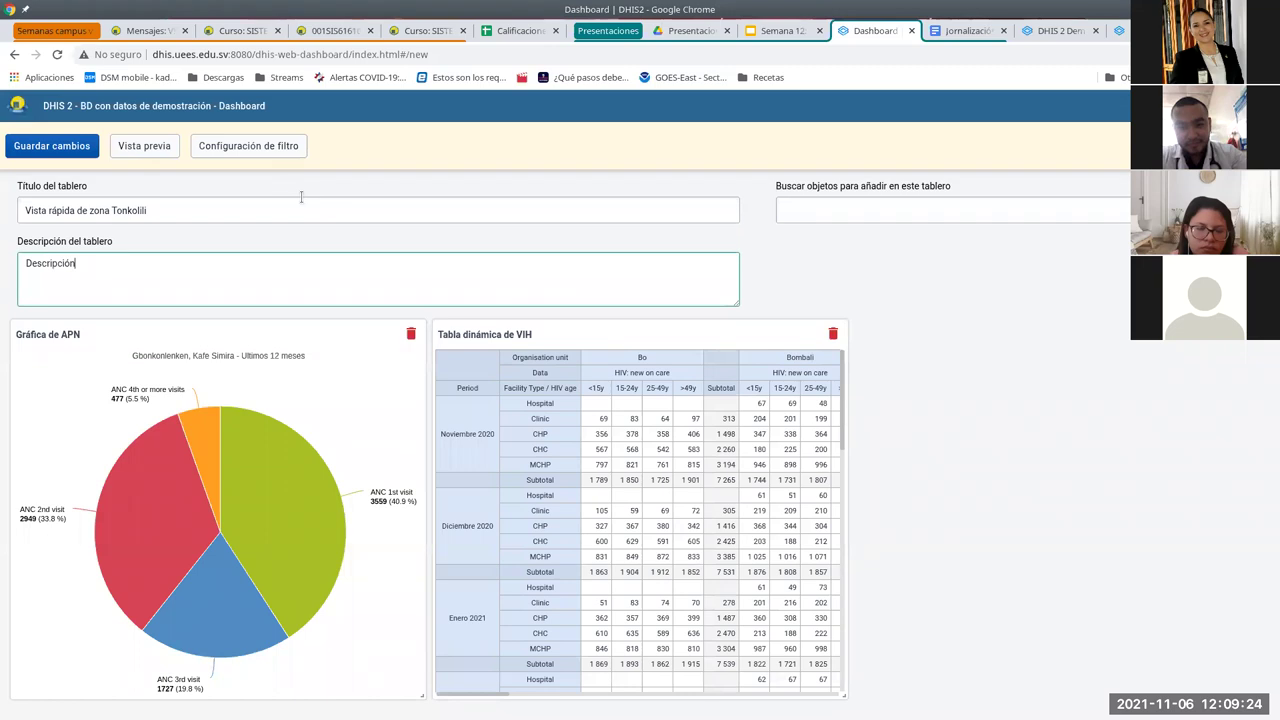
left_click(67, 151)
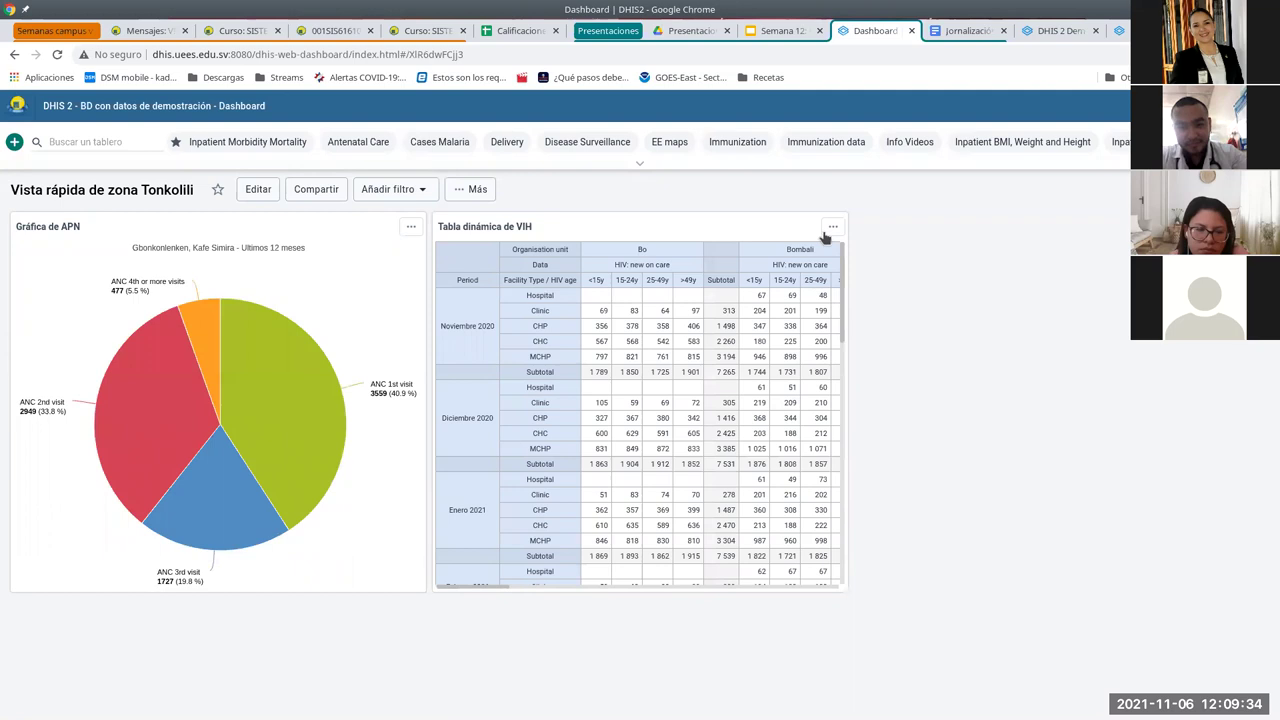
Show the interpretations and details of Gráfica de APN and read through them.
left_click(411, 229)
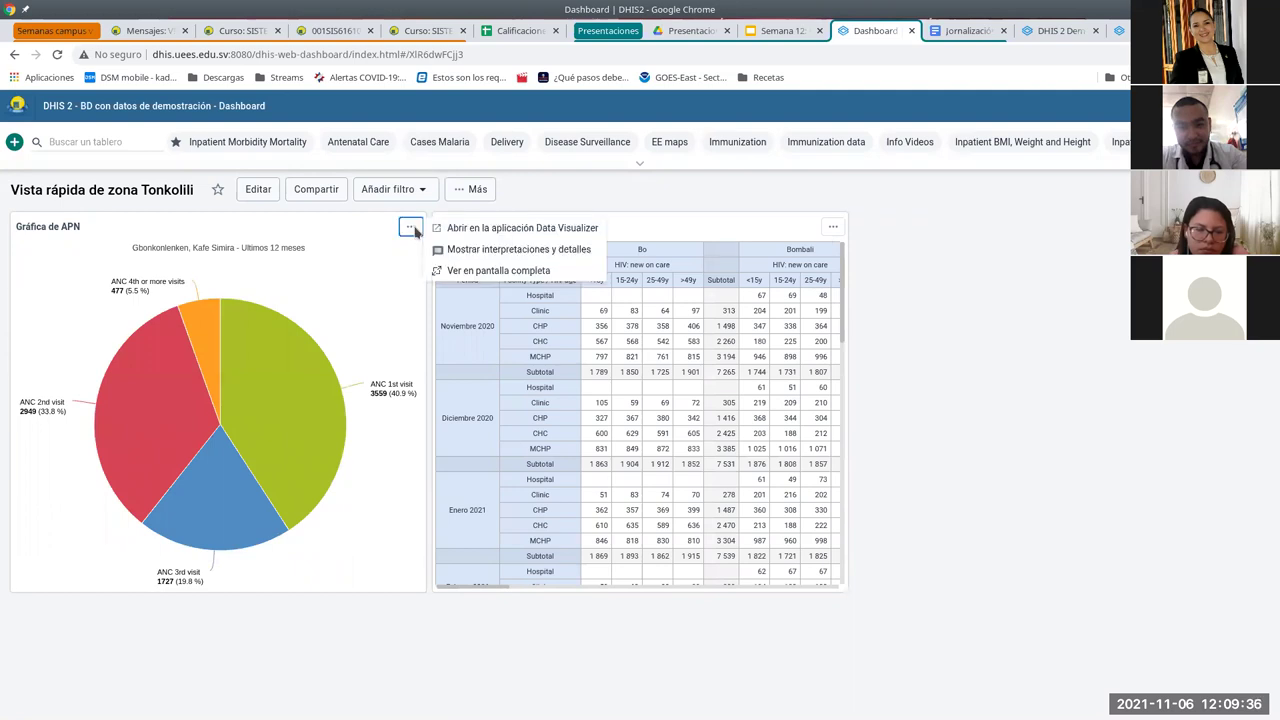
left_click(511, 250)
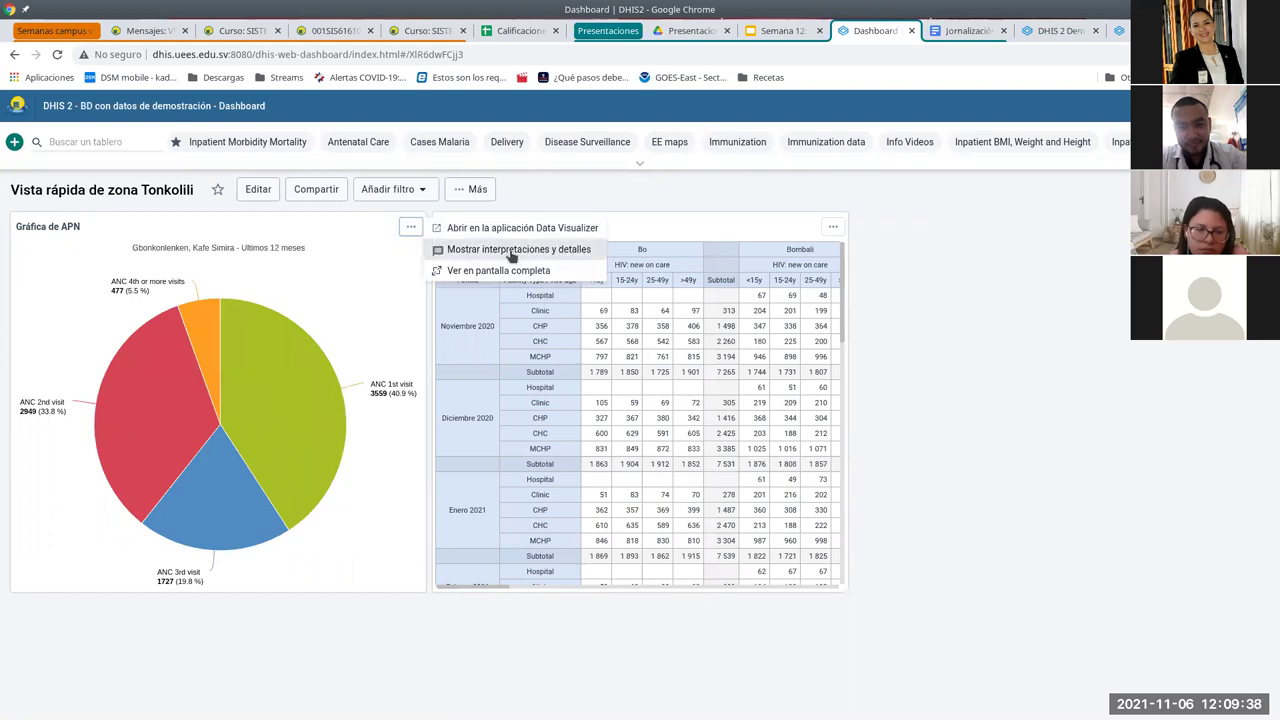
scroll(310, 665, "down", 1)
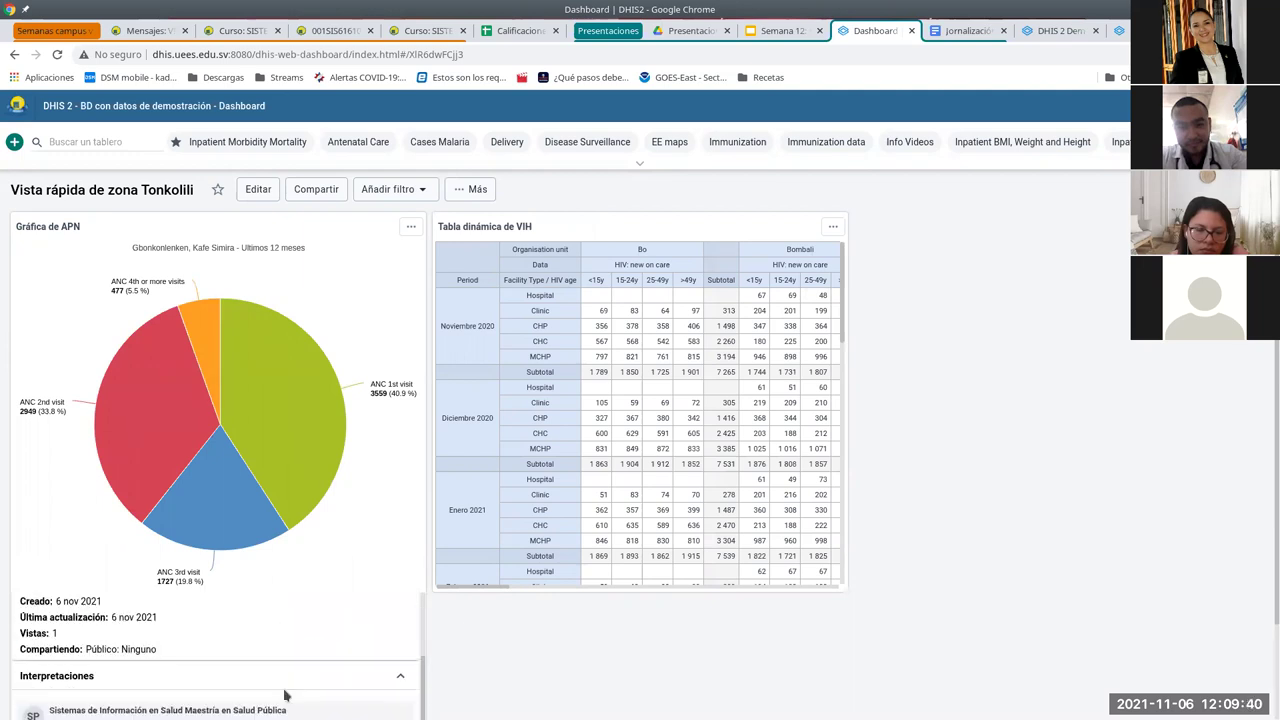
scroll(160, 582, "down", 1)
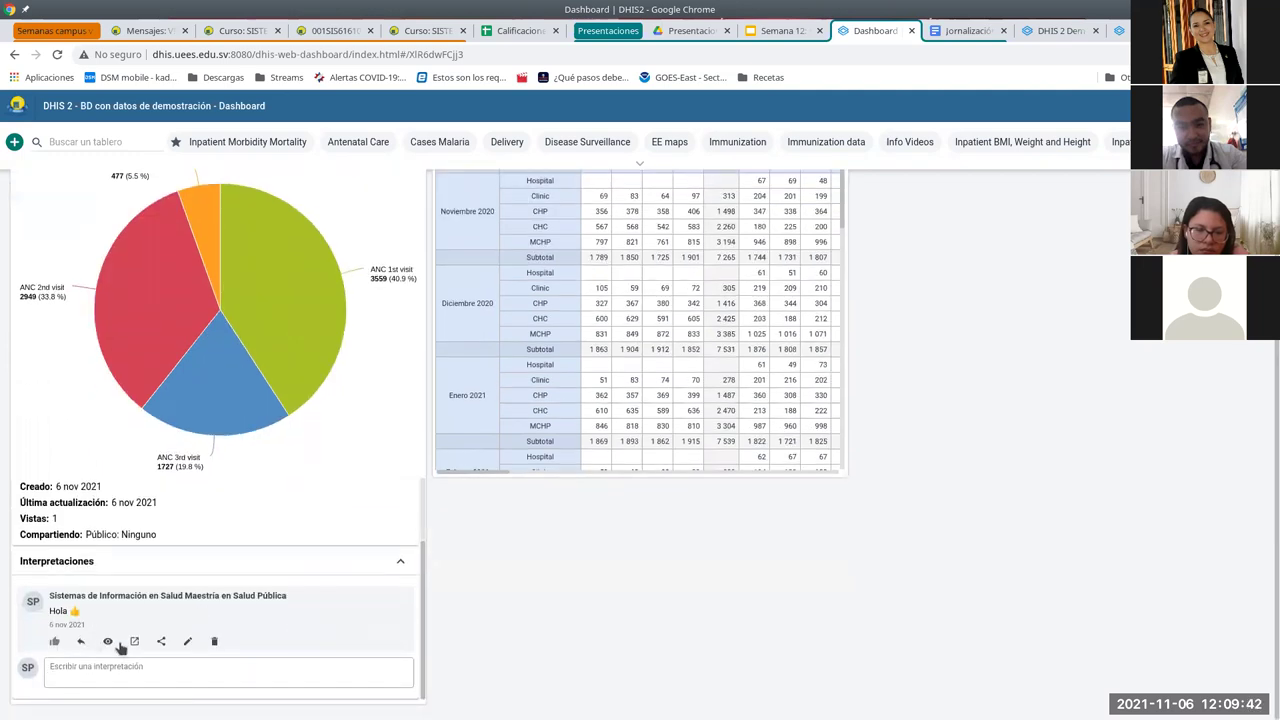
scroll(305, 603, "up", 3)
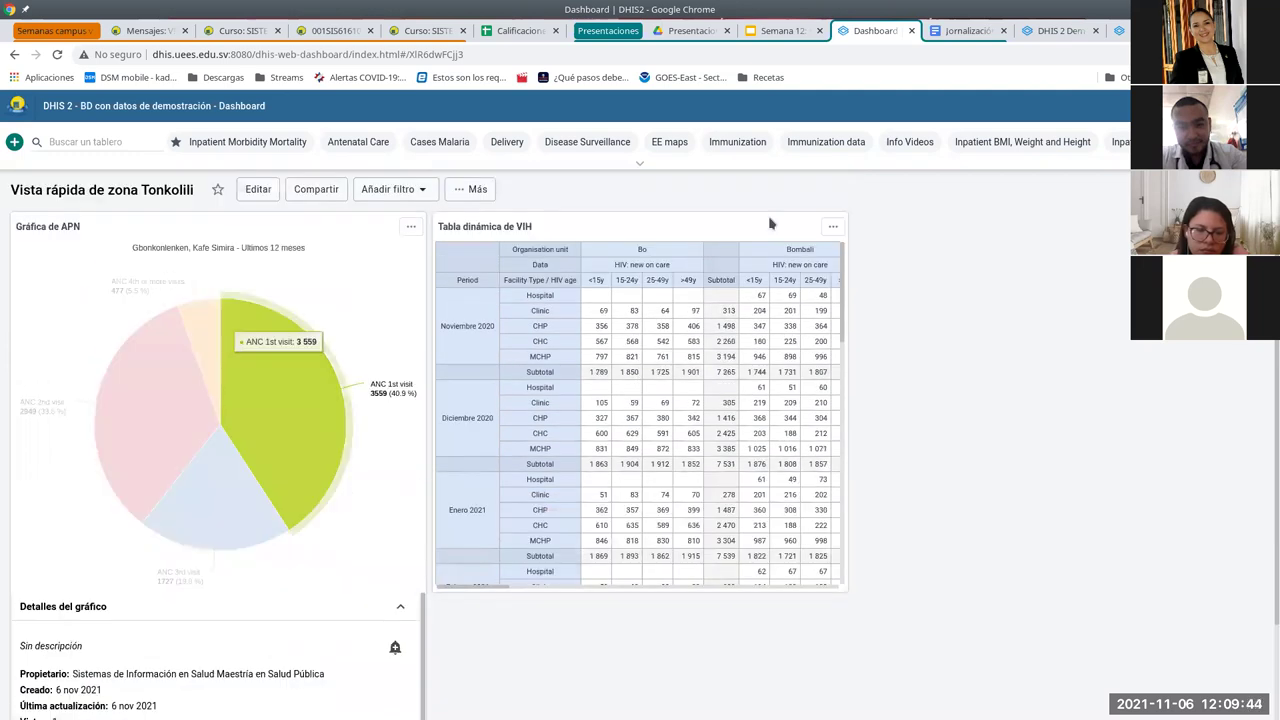
Show the interpretations and details of Tabla dinámica de VIH and read through them.
left_click(833, 226)
left_click(745, 307)
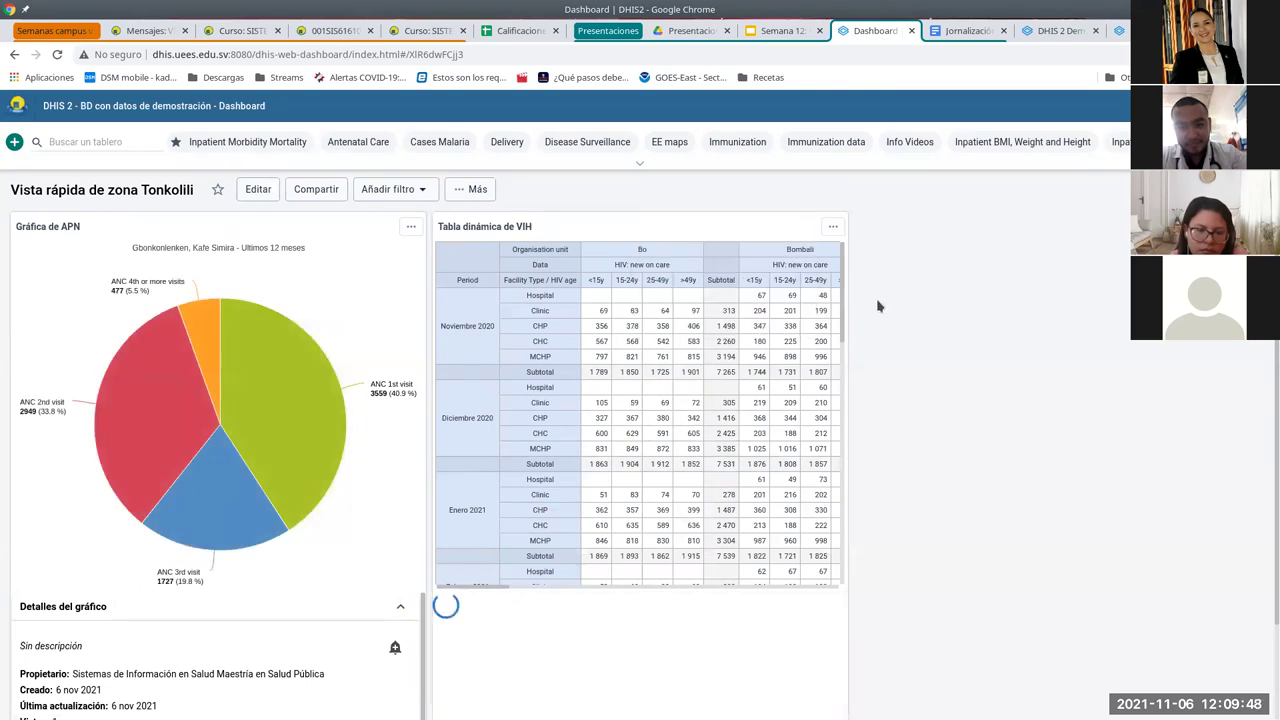
scroll(700, 600, "down", 2)
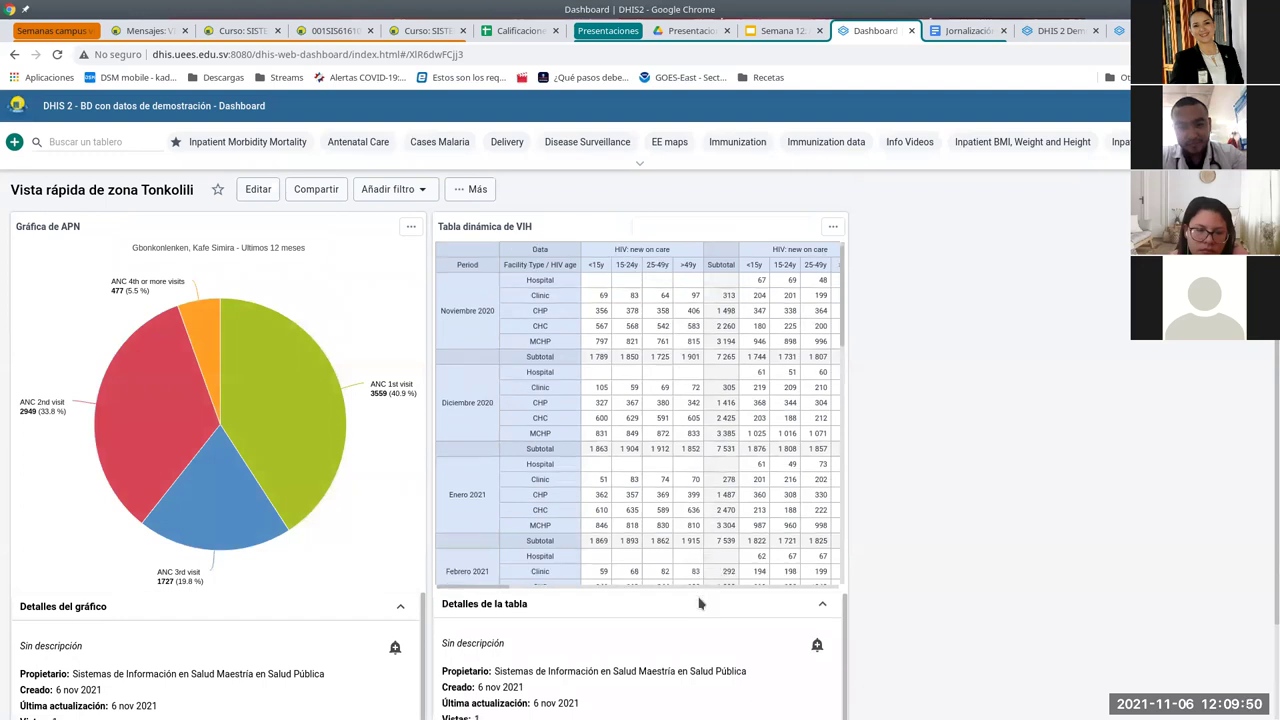
scroll(903, 643, "down", 1)
scroll(903, 645, "down", 1)
scroll(900, 660, "up", 2)
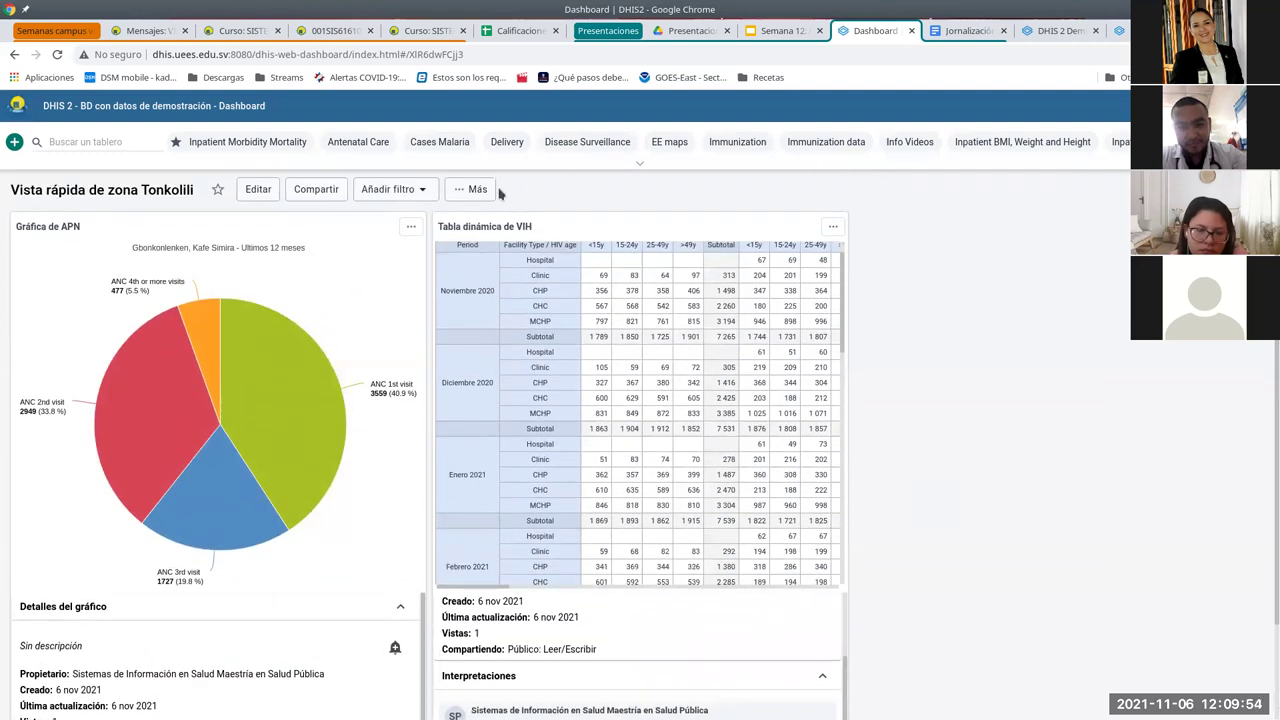
Filter the dashboard by the Tonkolili organisation unit under Sierra Leone and look over the updated chart and table.
left_click(425, 195)
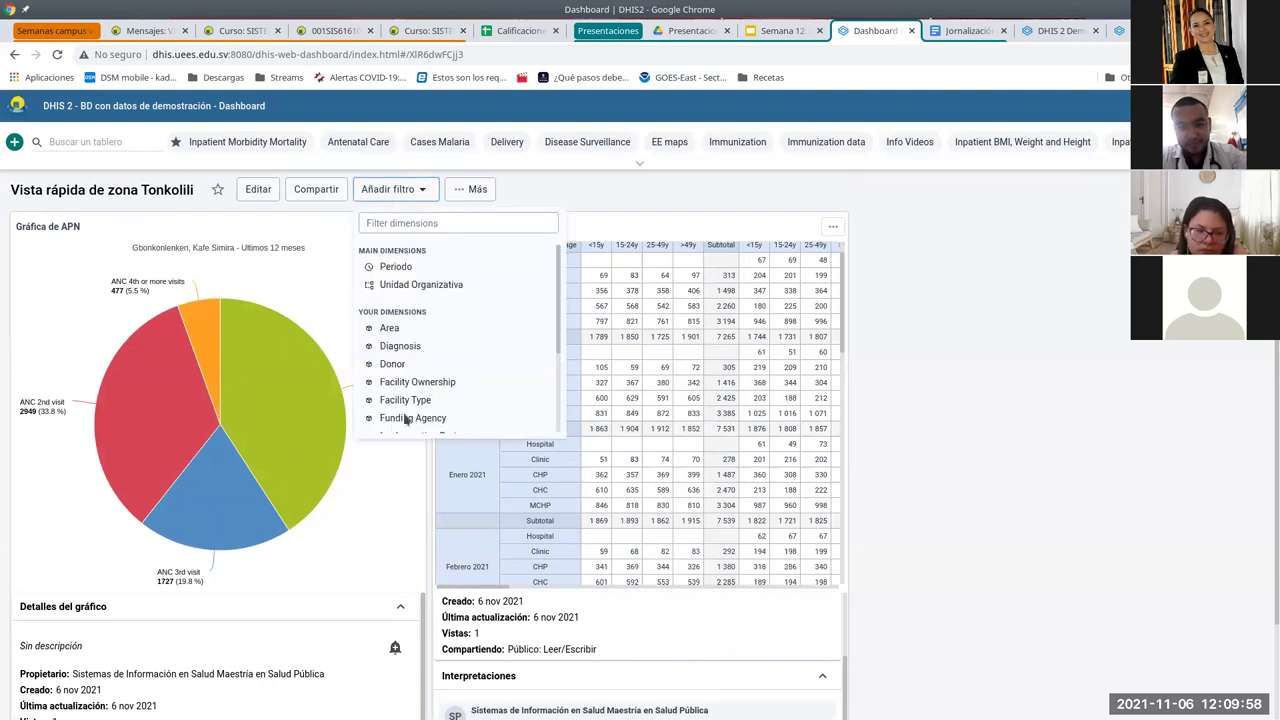
left_click(422, 285)
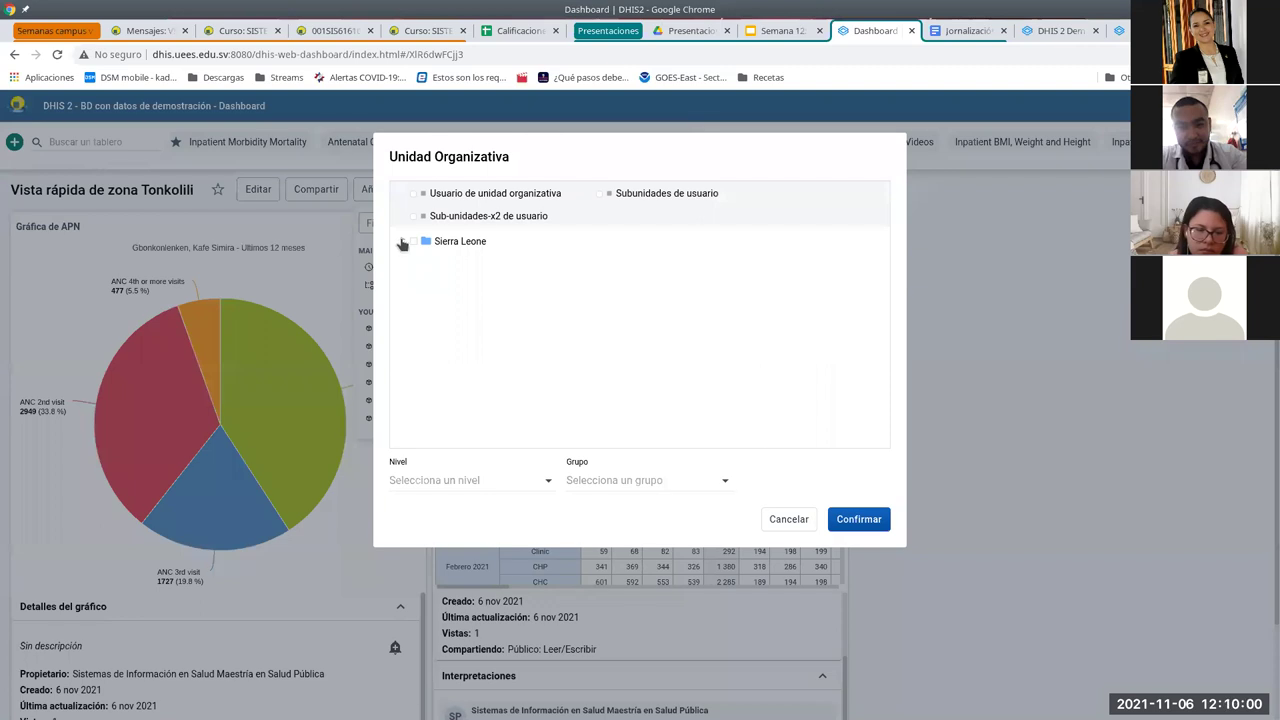
left_click(401, 242)
scroll(527, 425, "down", 1)
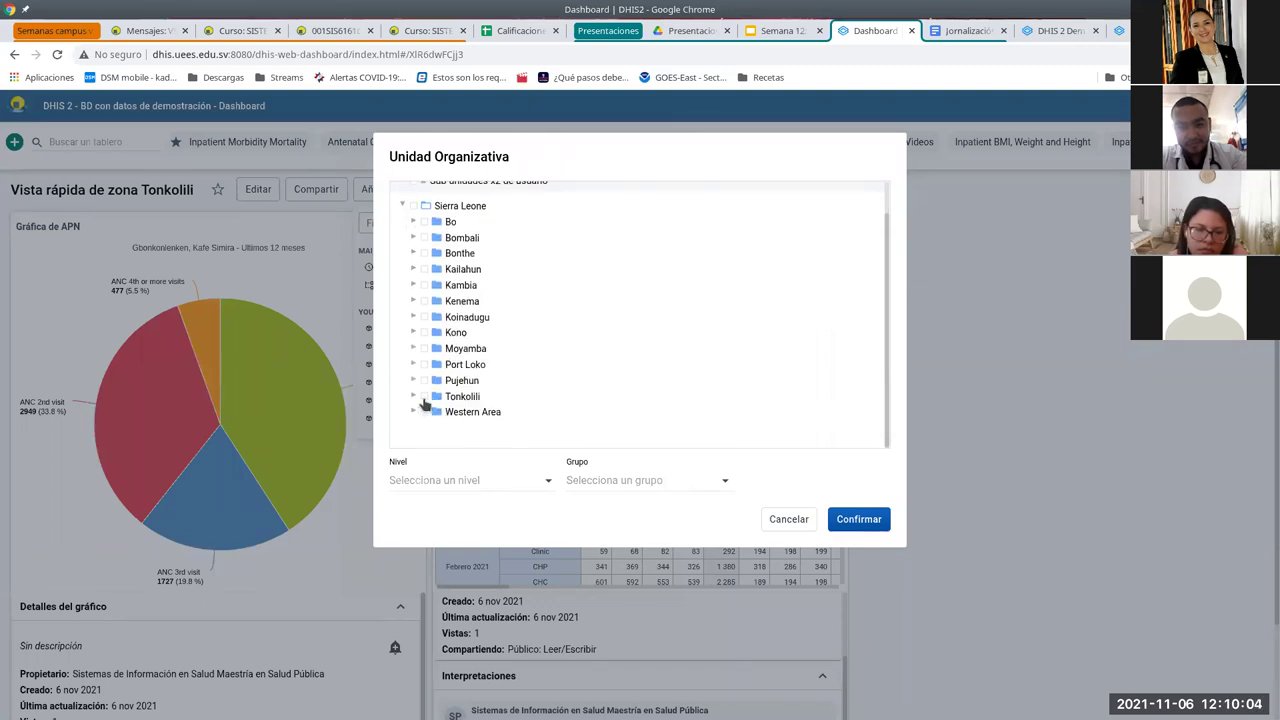
left_click(424, 397)
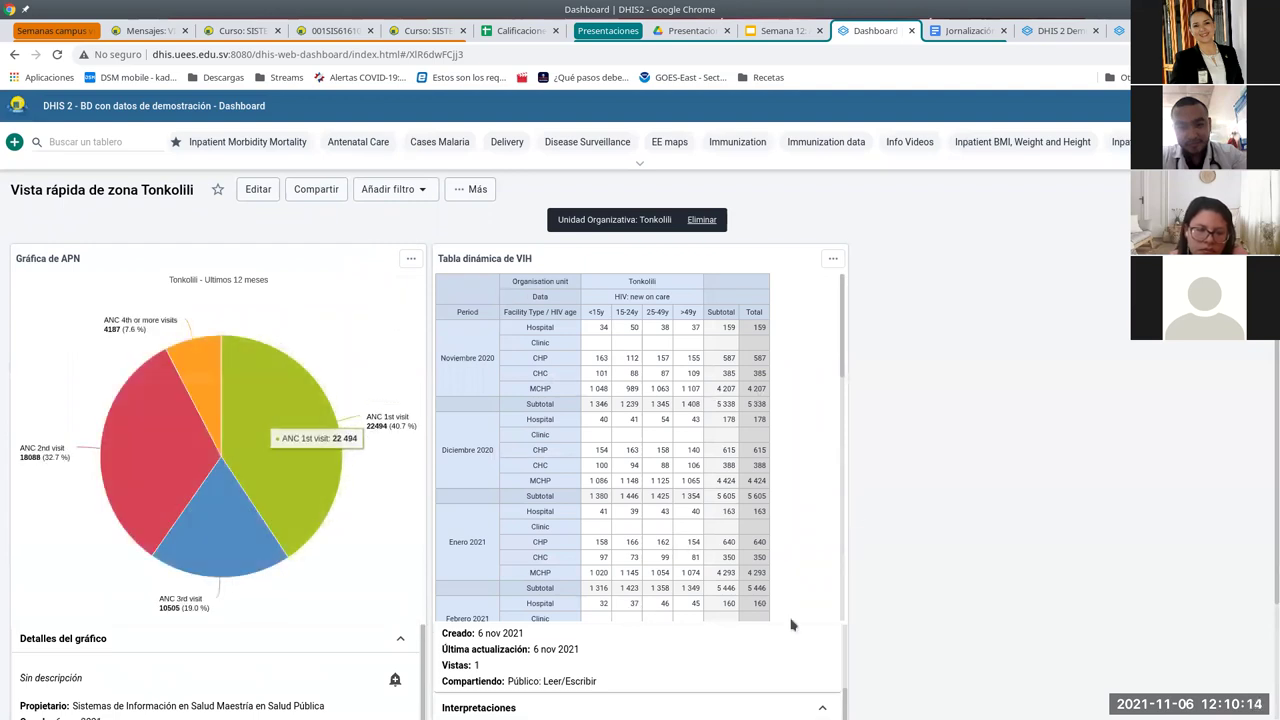
scroll(778, 680, "down", 3)
scroll(923, 548, "up", 3)
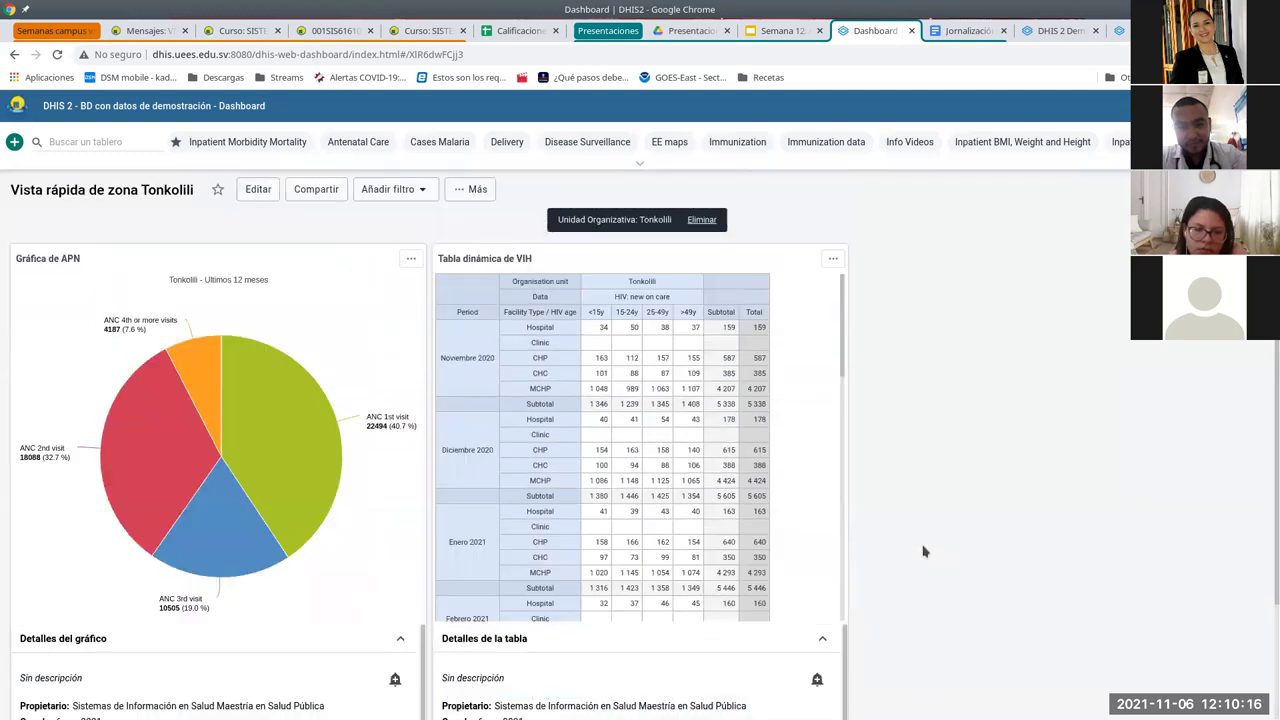